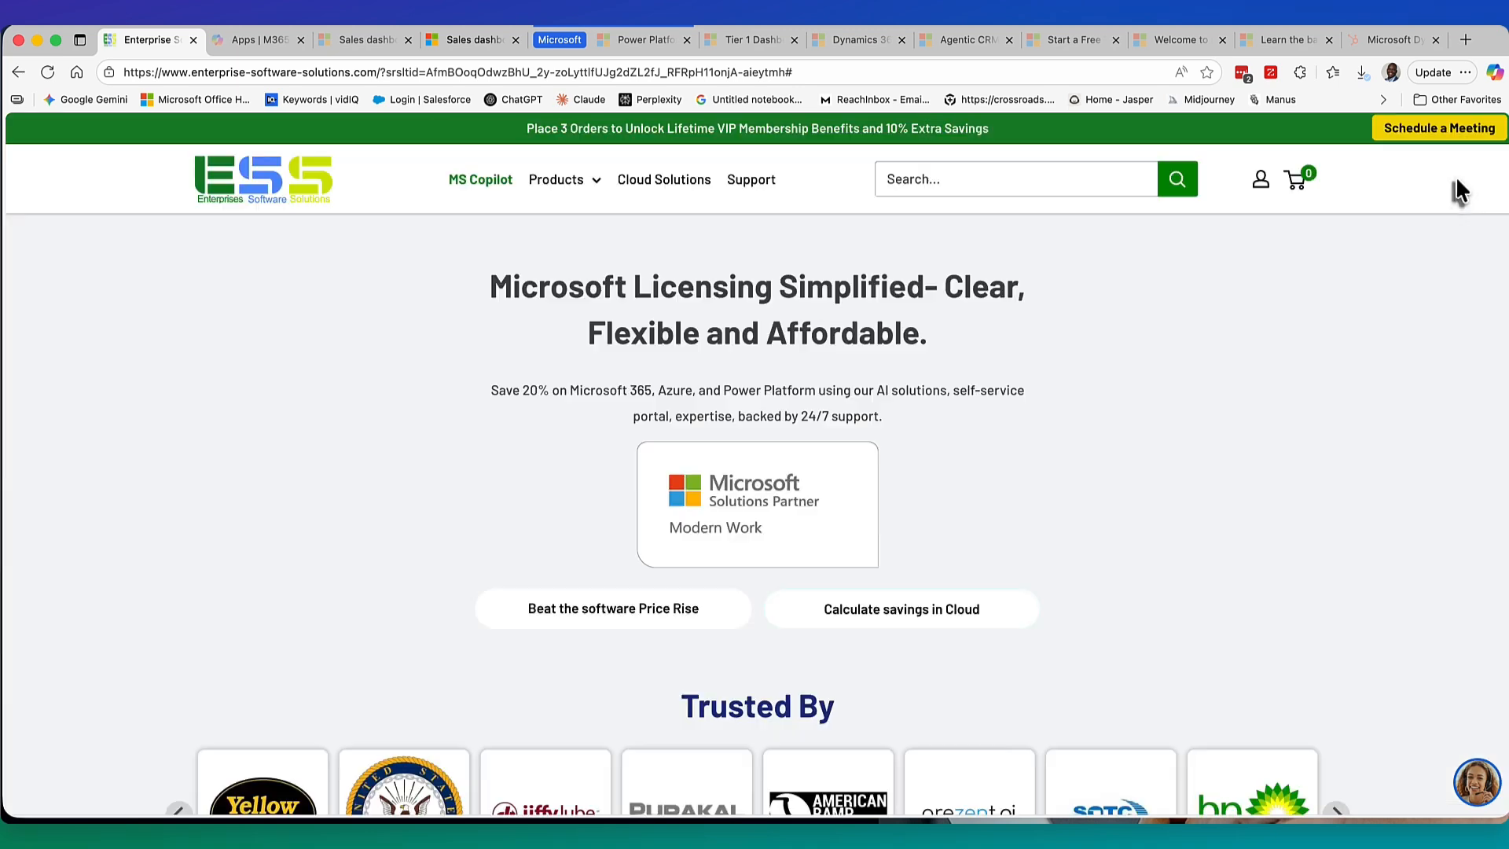
Switch to the Dynamics 365 Sales dashboard and dismiss the onboarding tip.
left_click(334, 39)
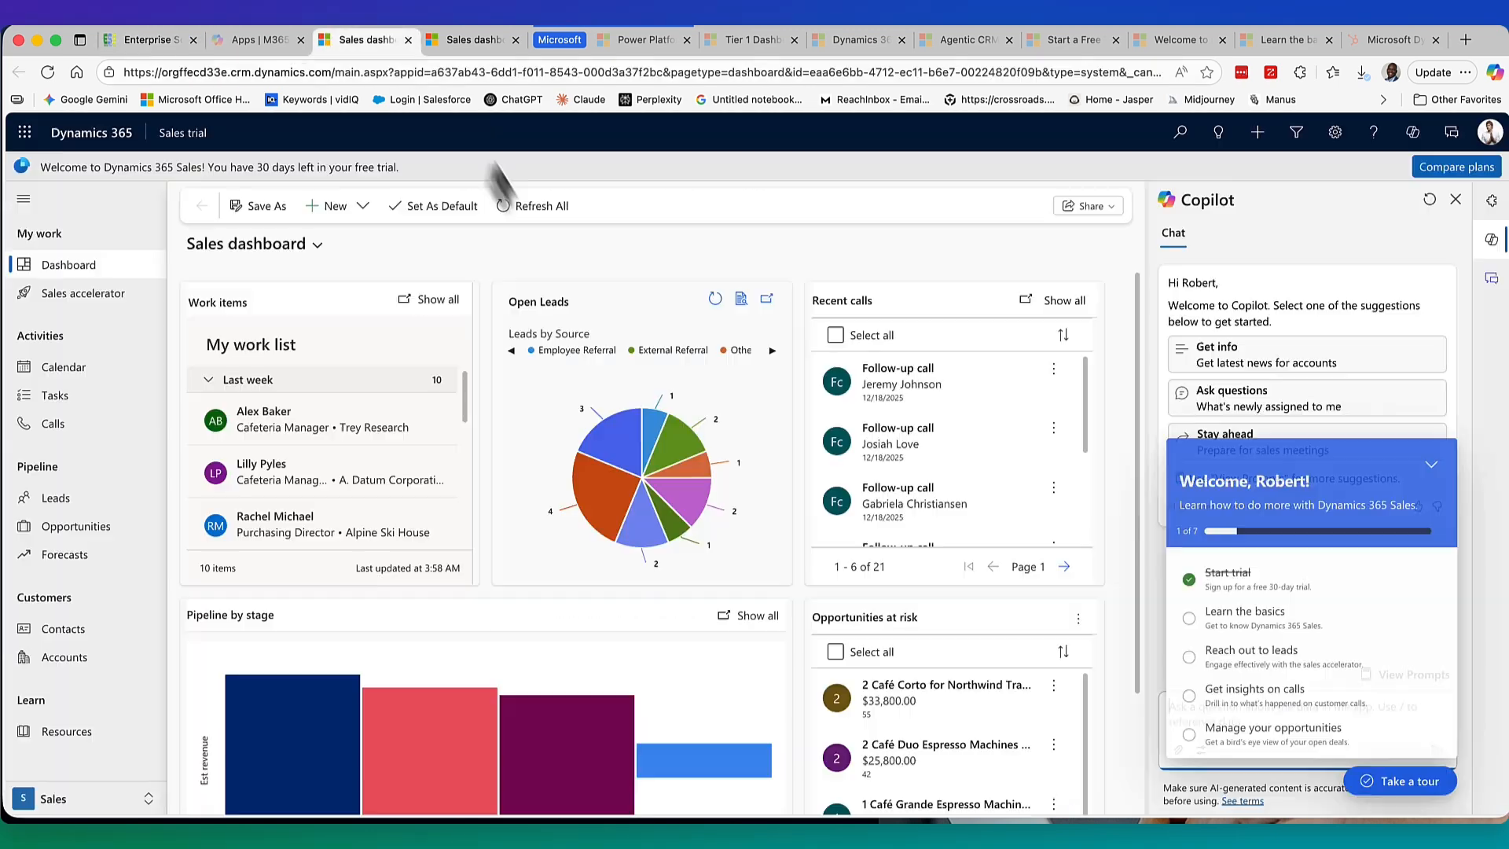
left_click(608, 205)
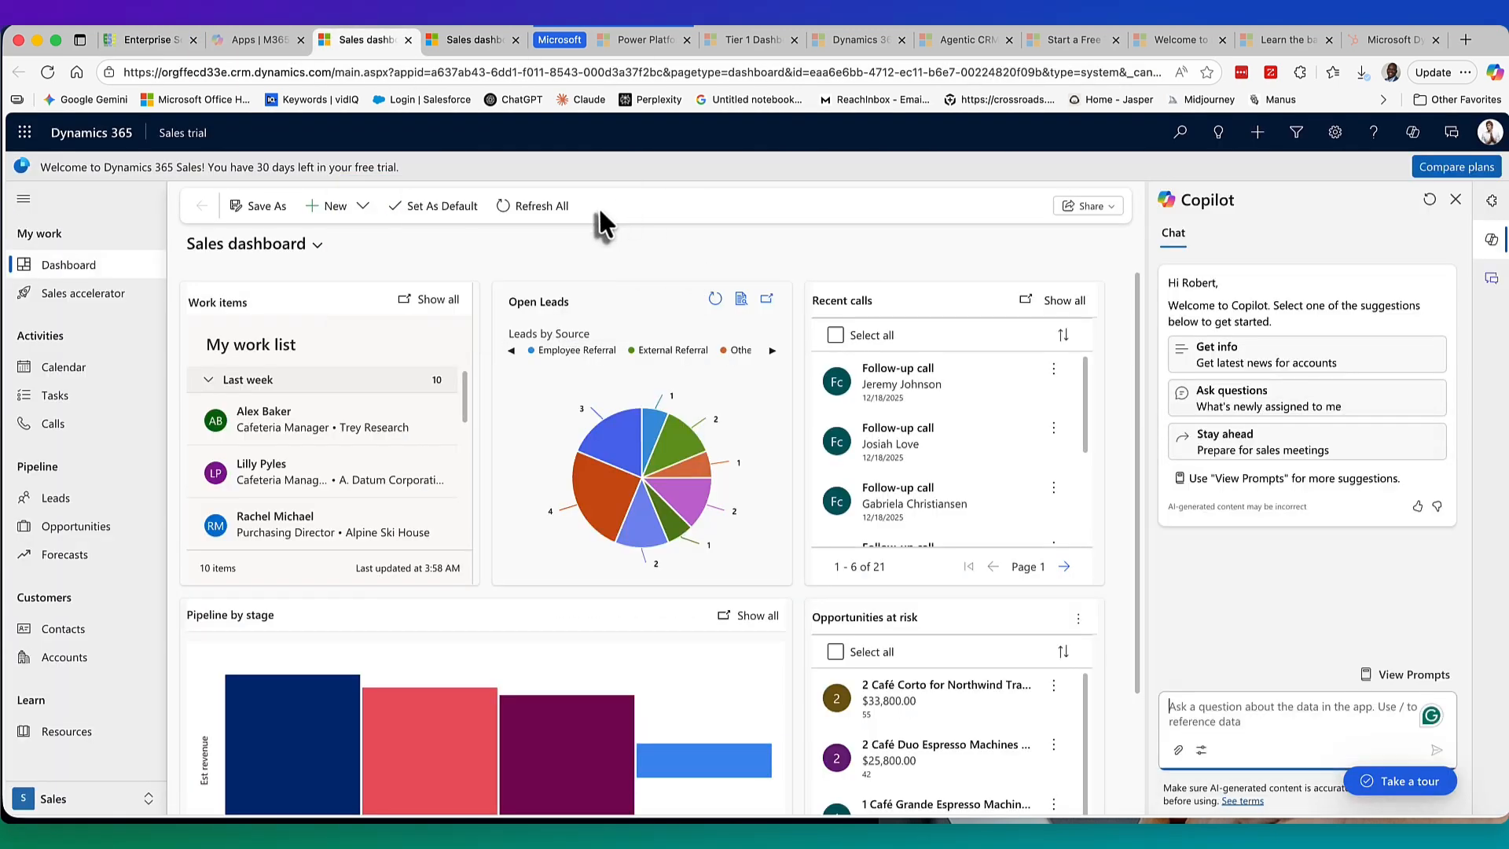
Browse the Microsoft 365 apps page, then switch to the Power Platform admin center.
left_click(274, 42)
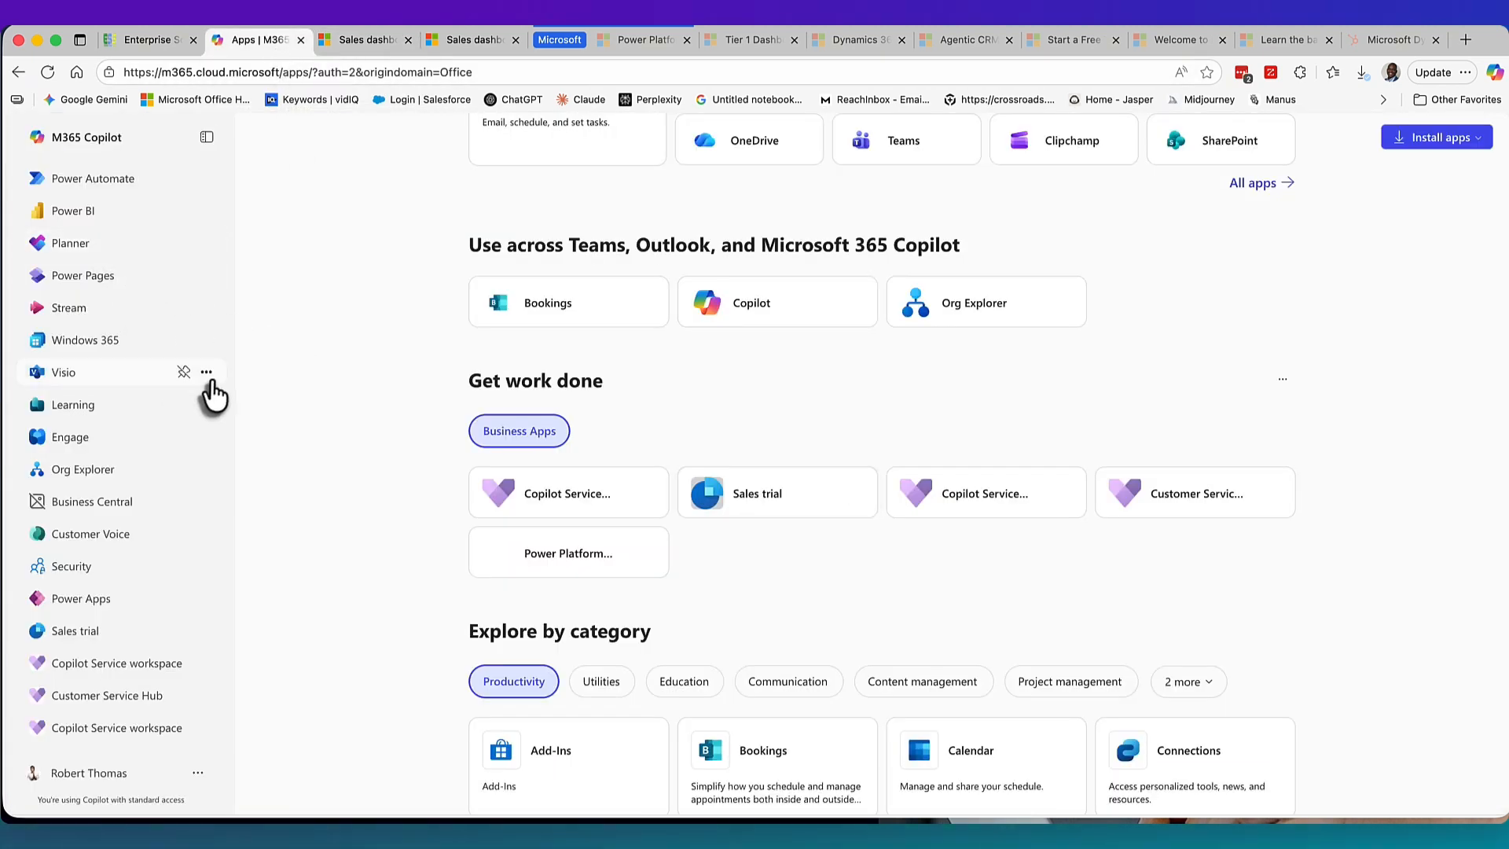
scroll(202, 398, "up", 3)
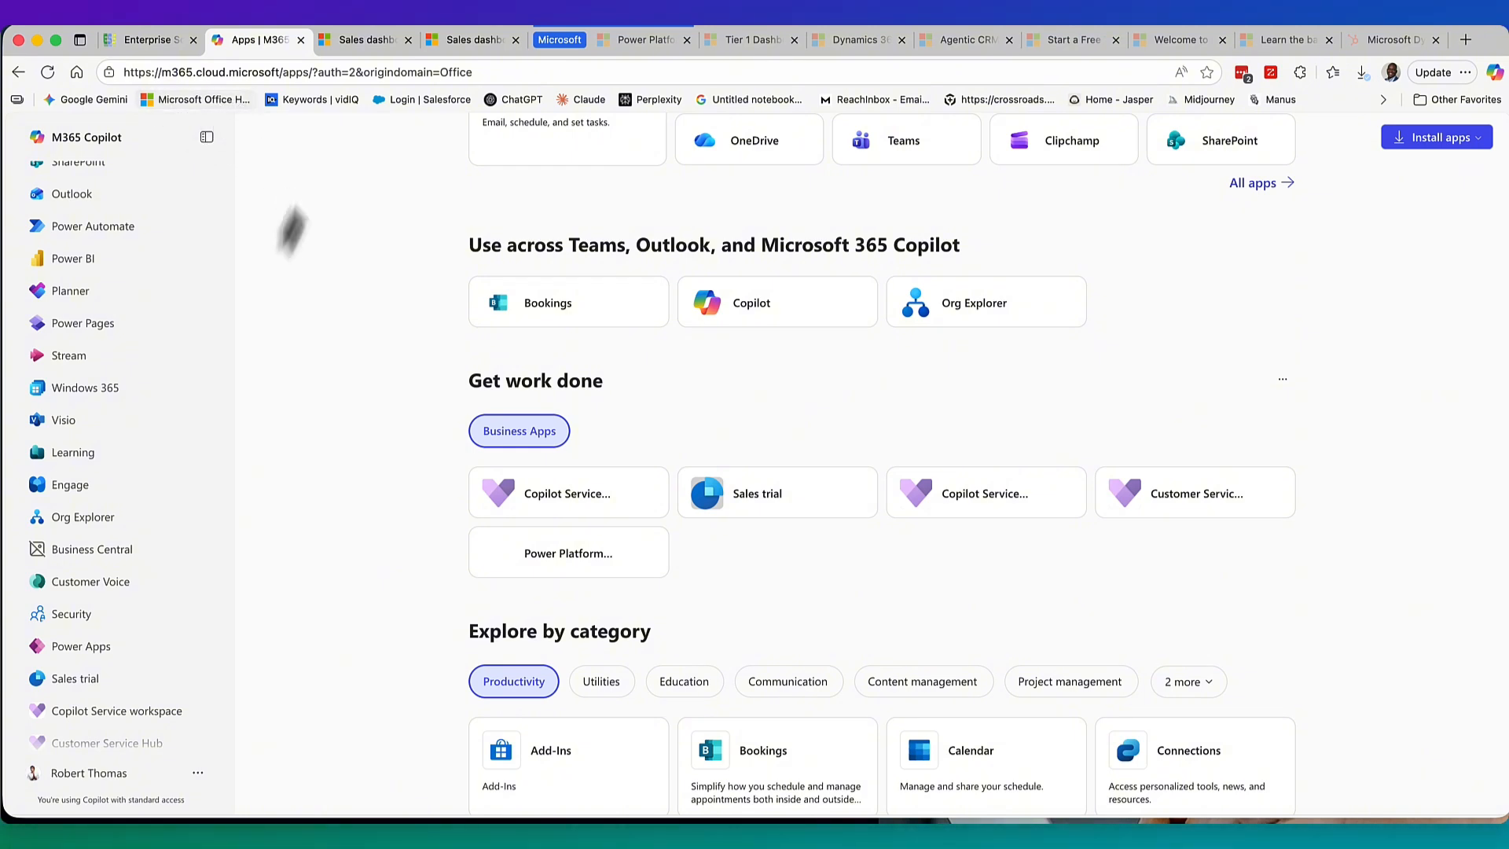
scroll(372, 466, "up", 1)
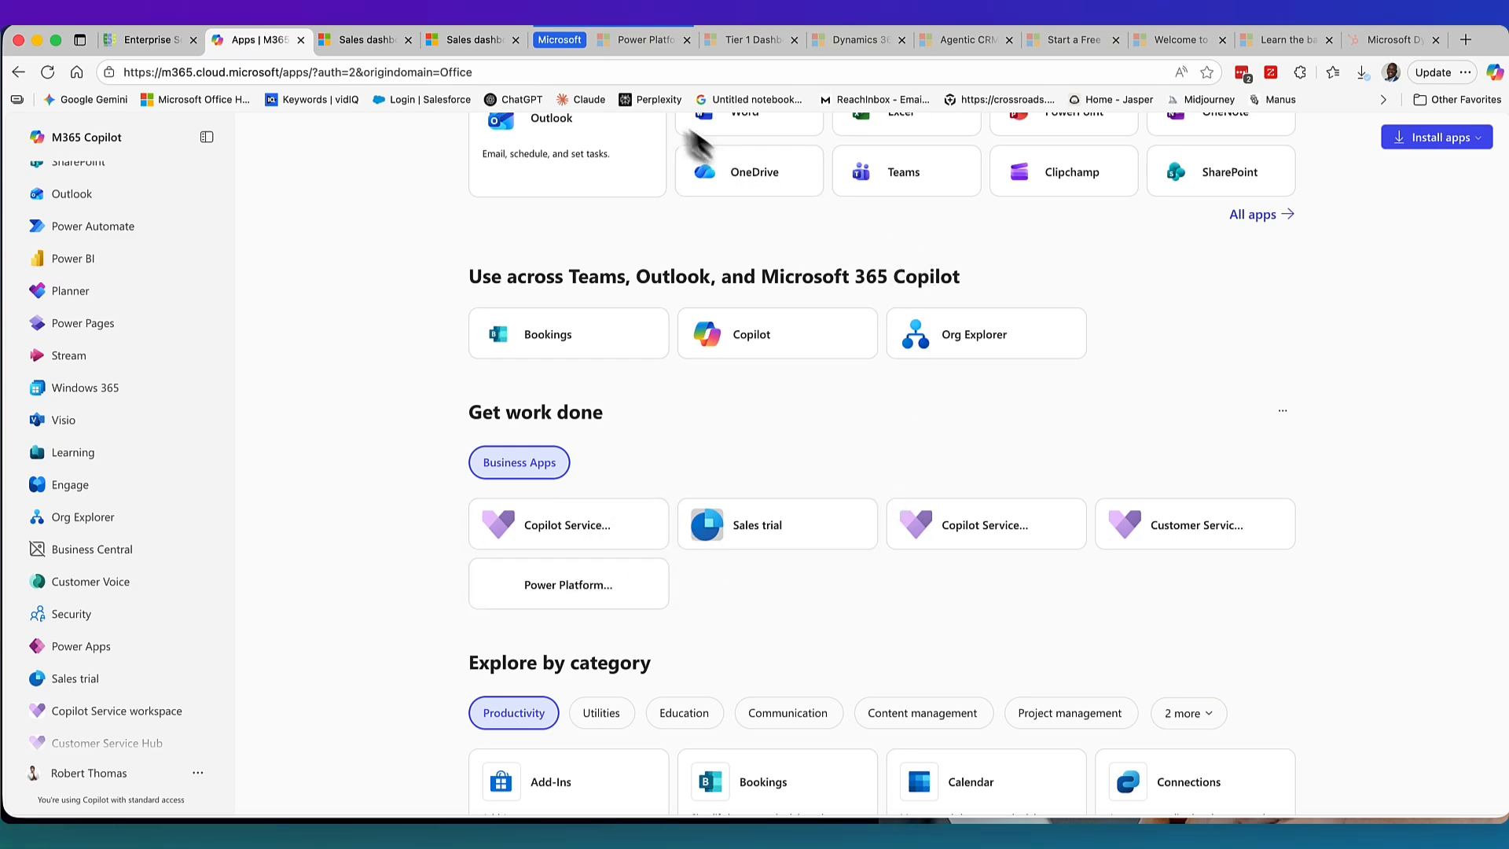
left_click(631, 41)
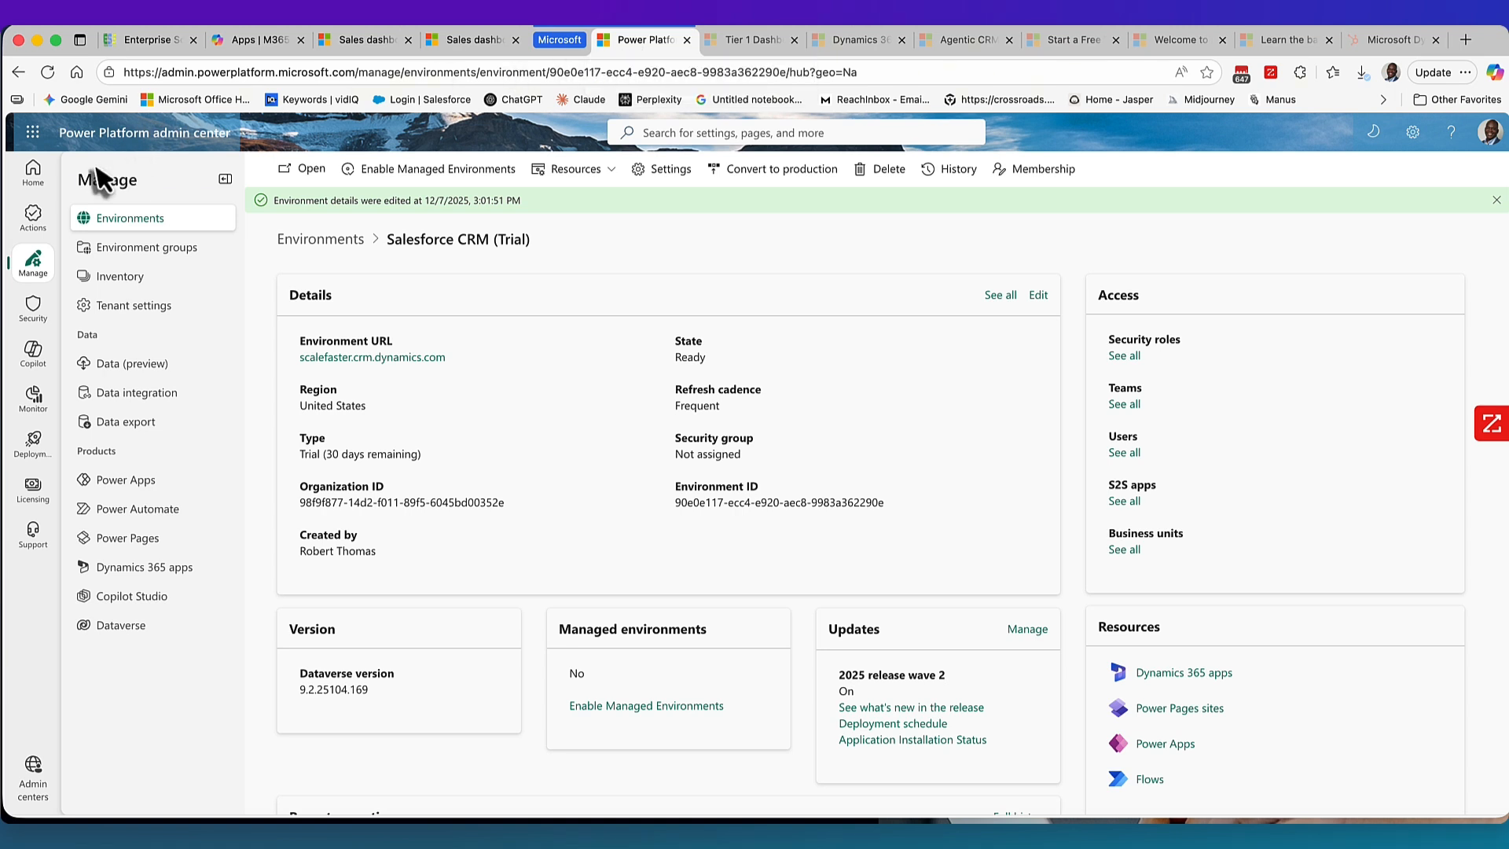
View the four-environment list, then return to the Microsoft 365 apps page.
left_click(144, 224)
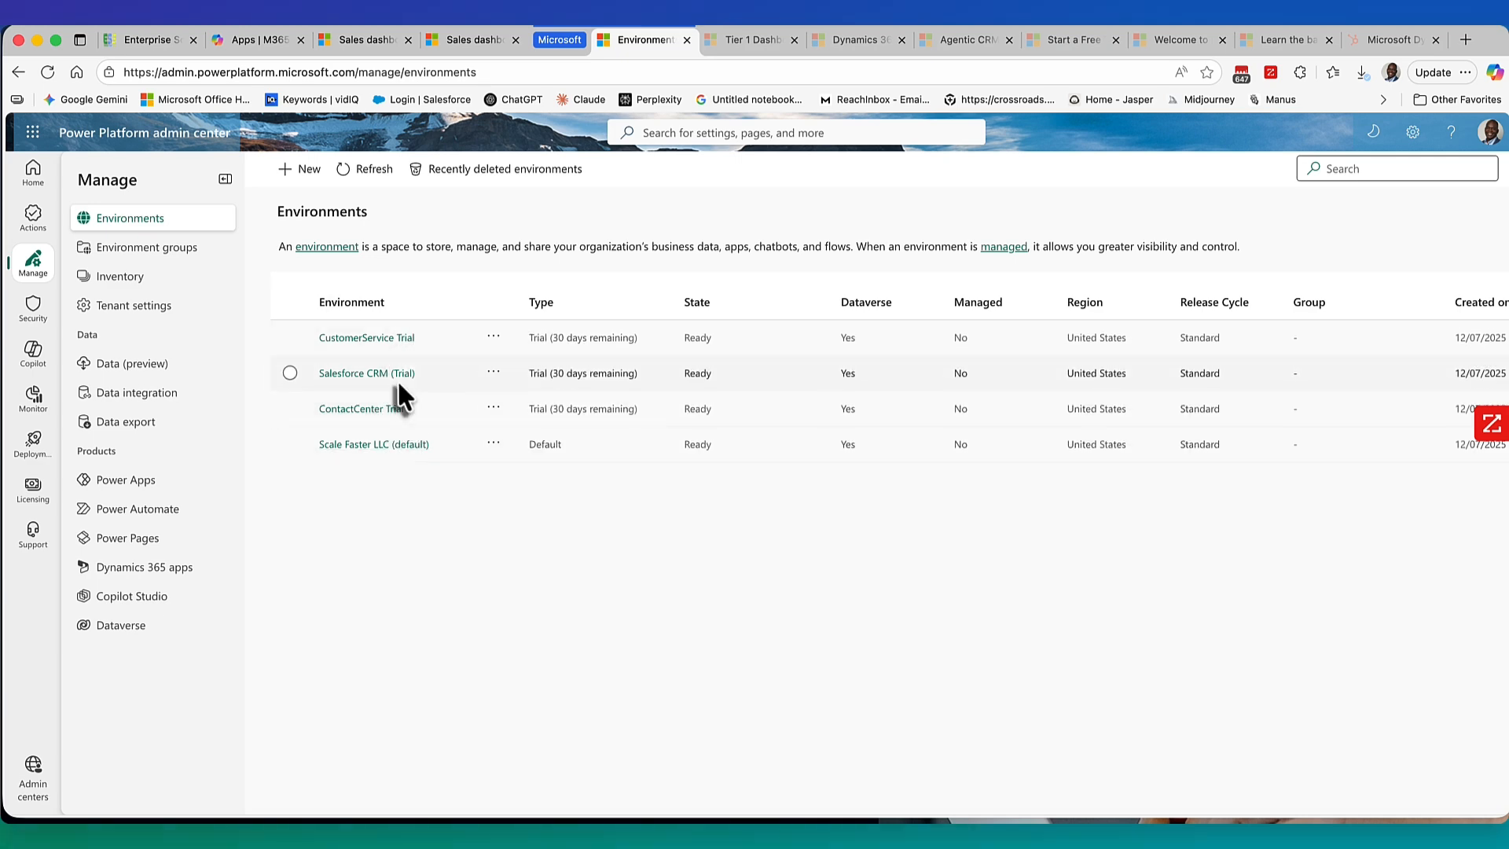
left_click(271, 40)
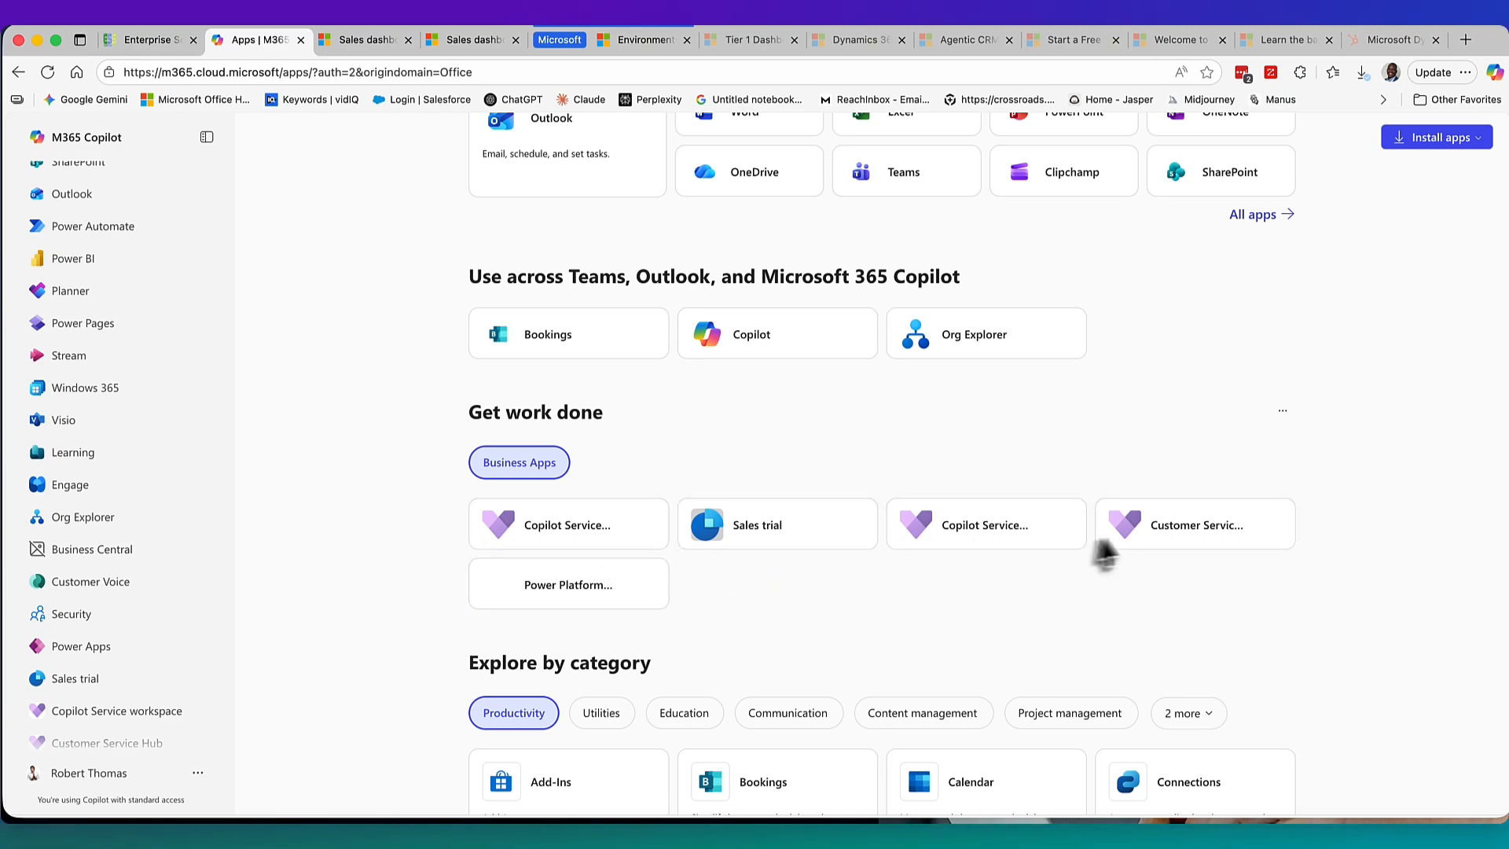
Check both Sales dashboards, then bring up the Power Platform environments list.
left_click(376, 43)
left_click(469, 44)
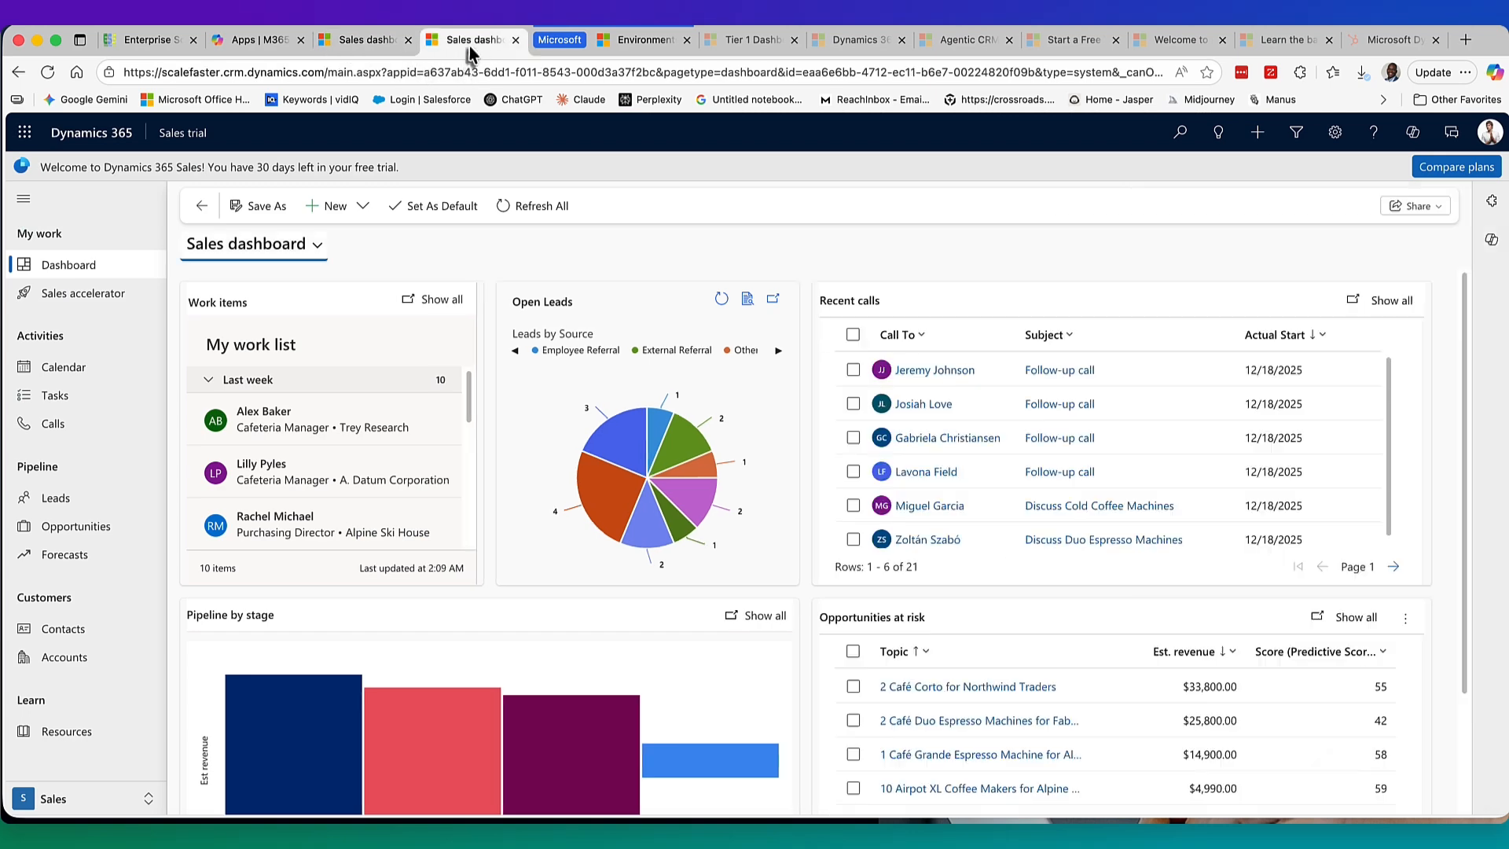
left_click(657, 45)
left_click(380, 41)
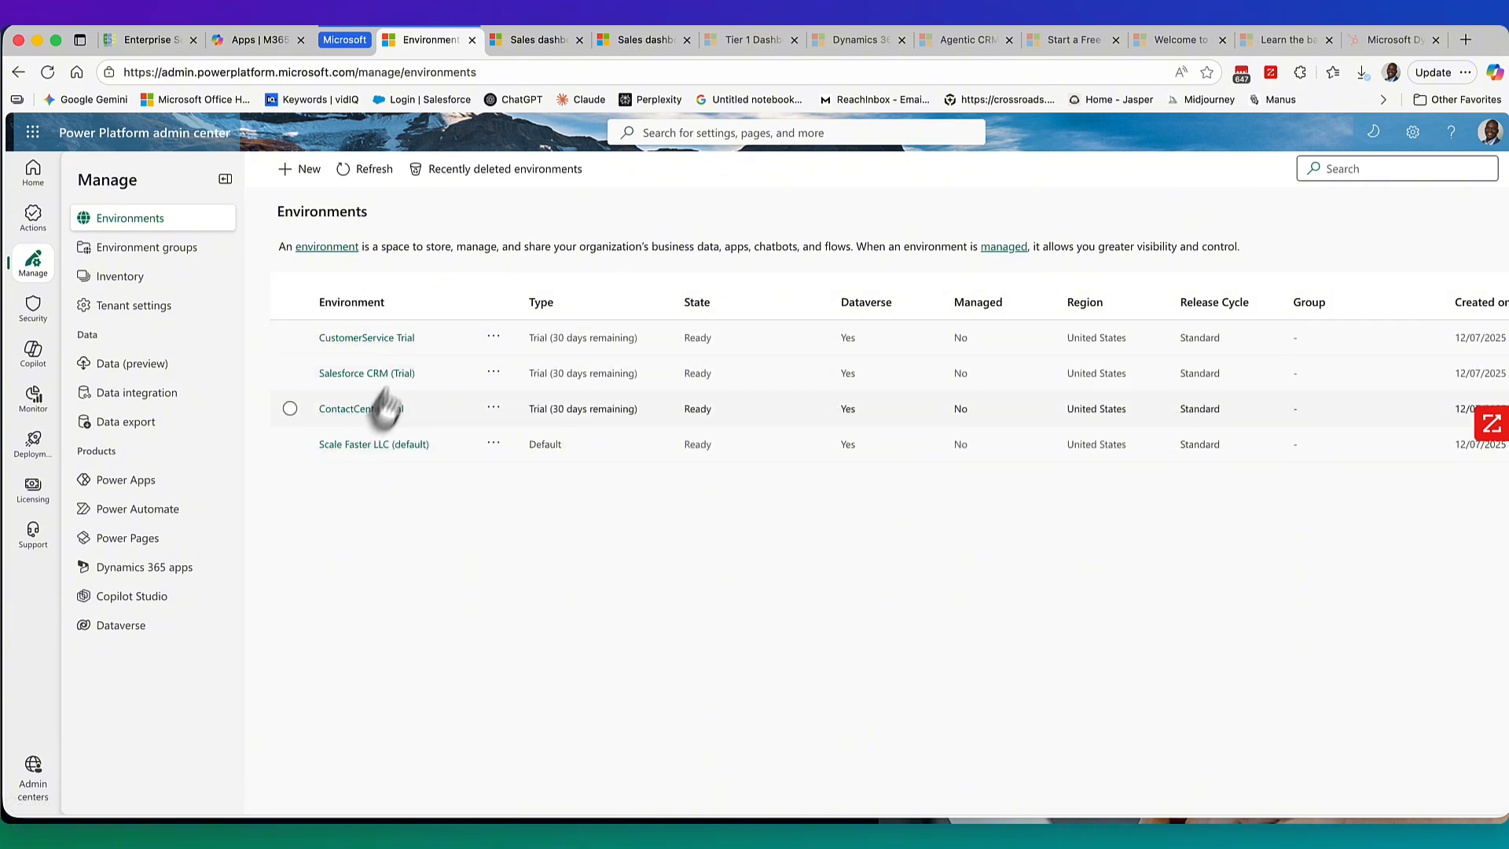
left_click(1069, 40)
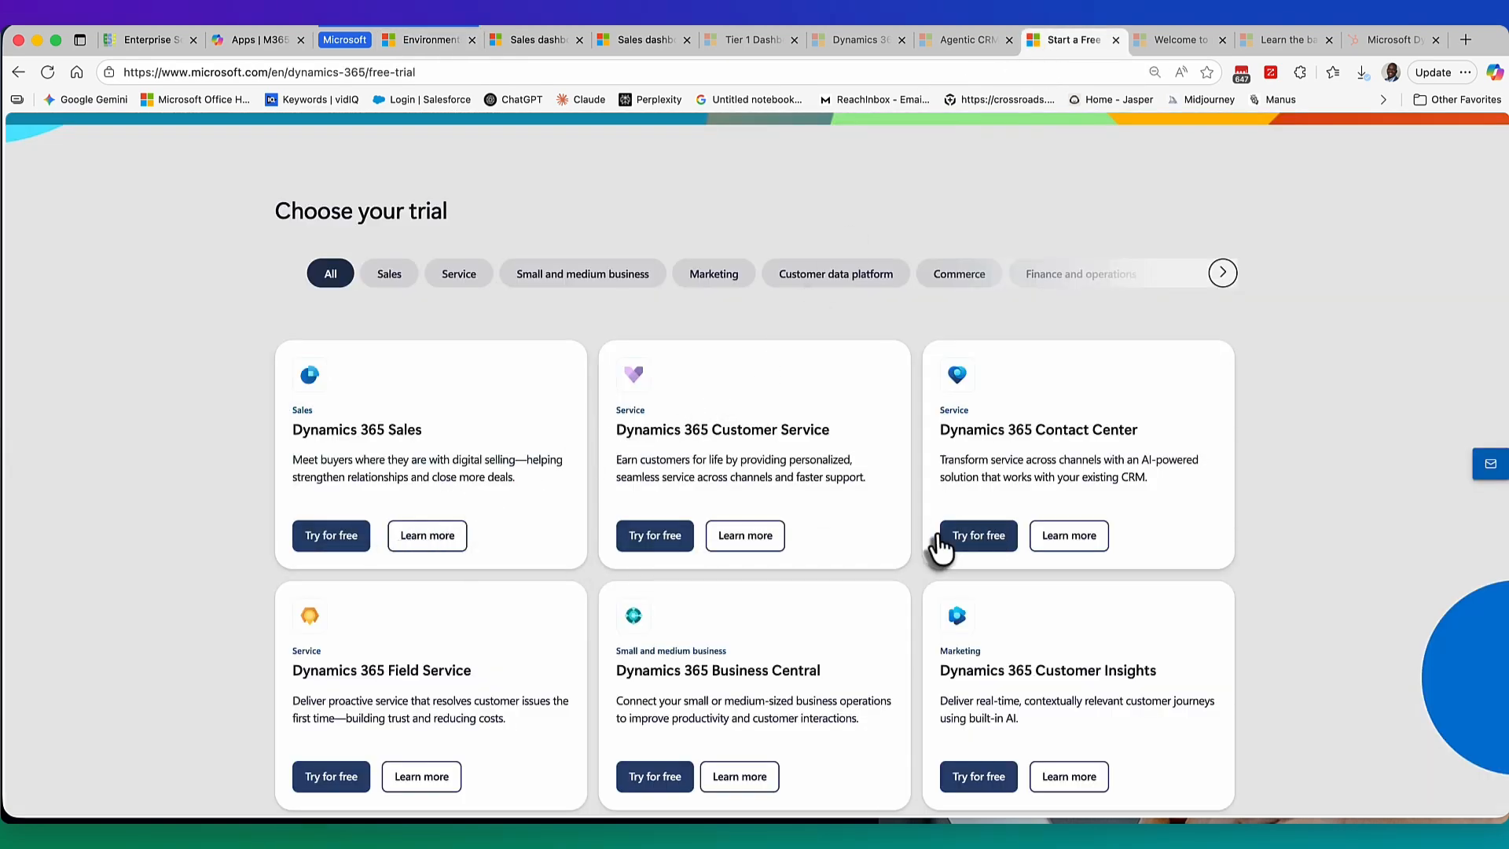
left_click(434, 44)
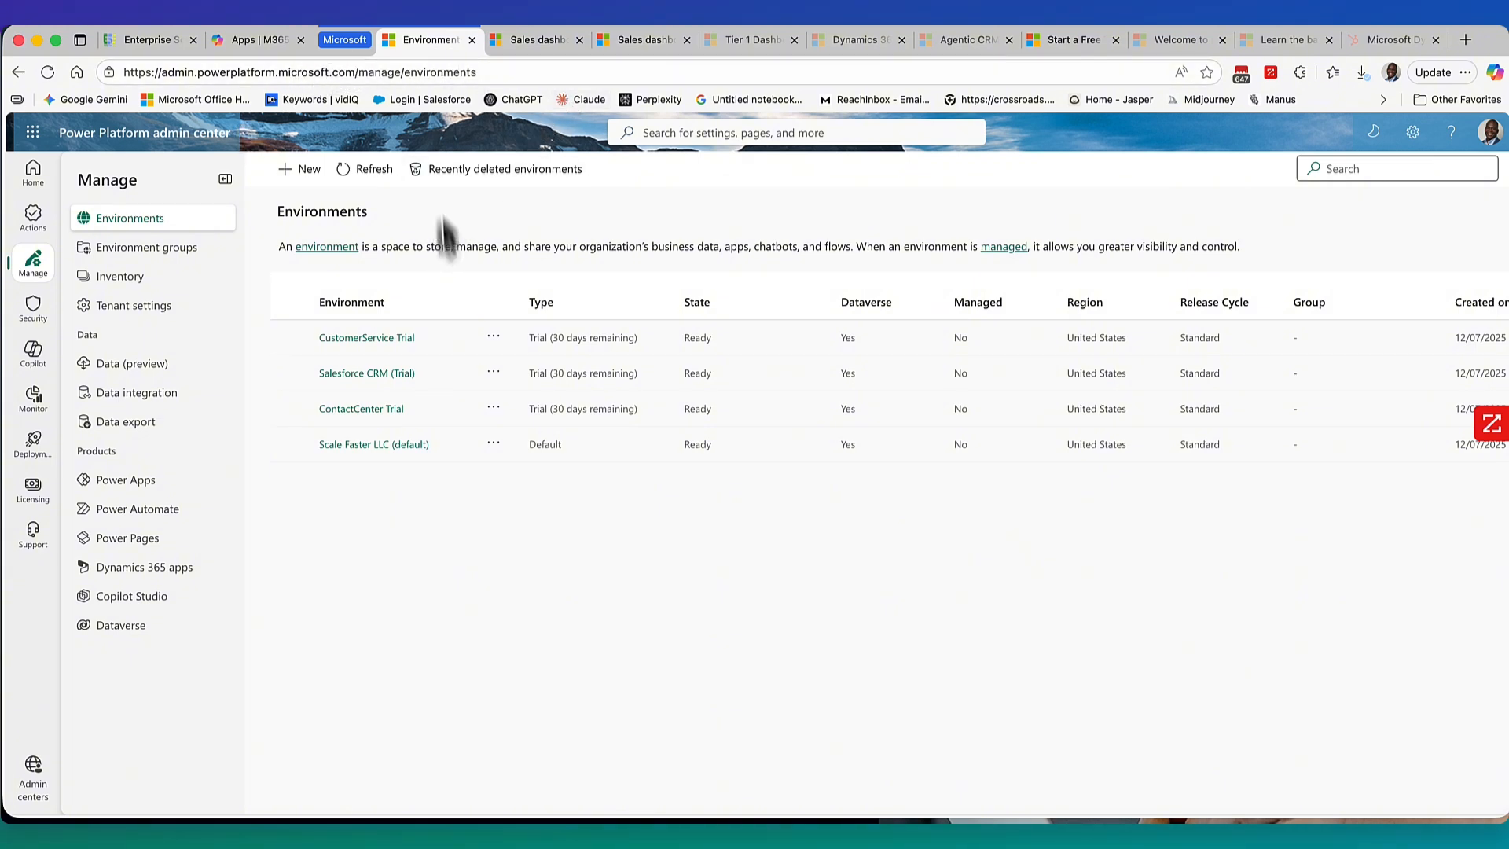
Return to the Sales dashboard and launch the Sales accelerator workspace.
left_click(539, 41)
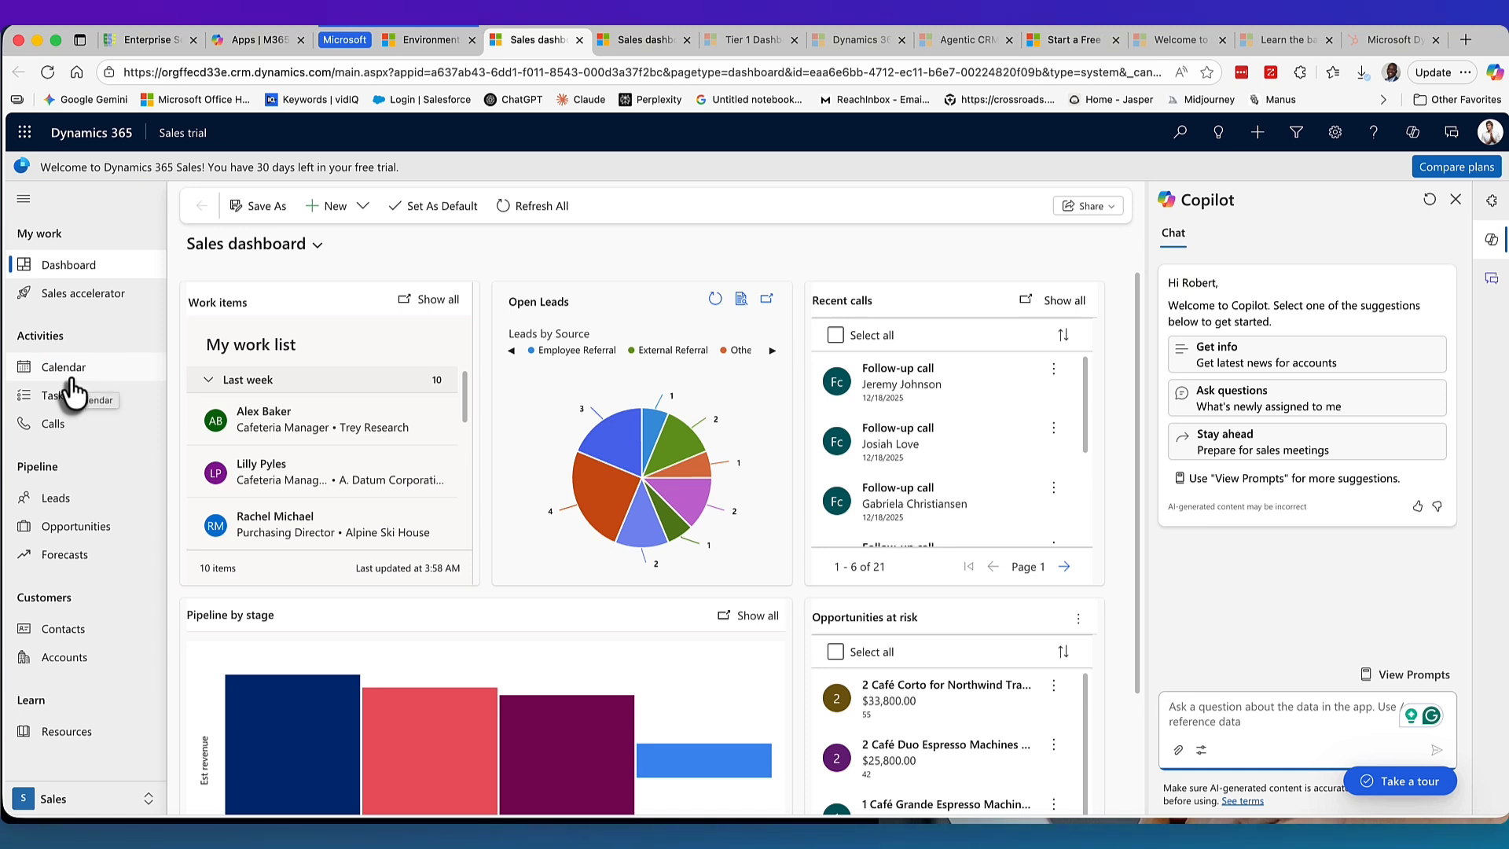
left_click(93, 297)
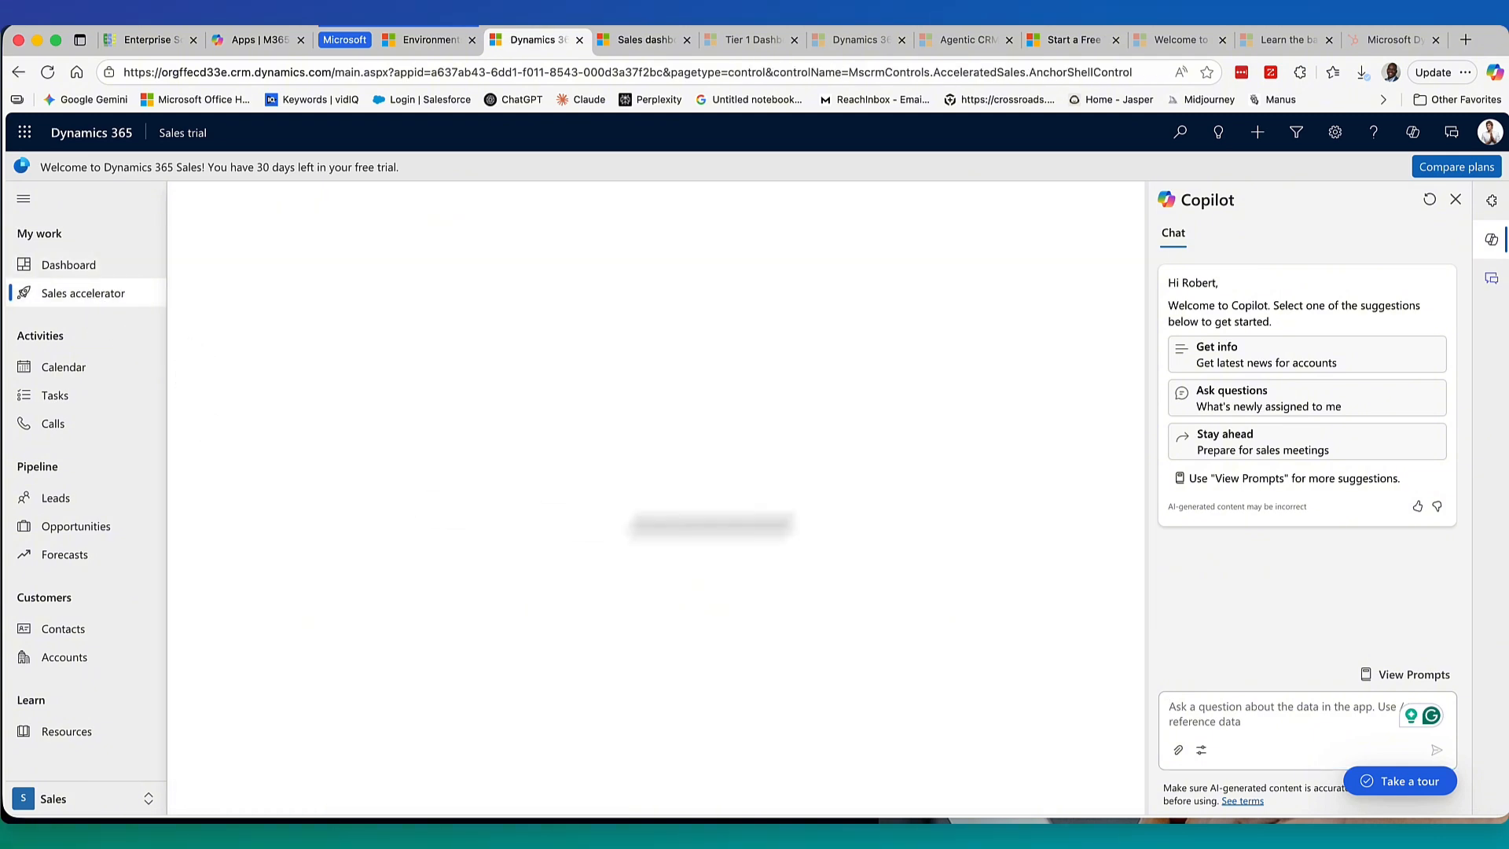
Close Copilot and the work list callout, then open the Fabrikam cafeteria manager's lead.
left_click(1456, 199)
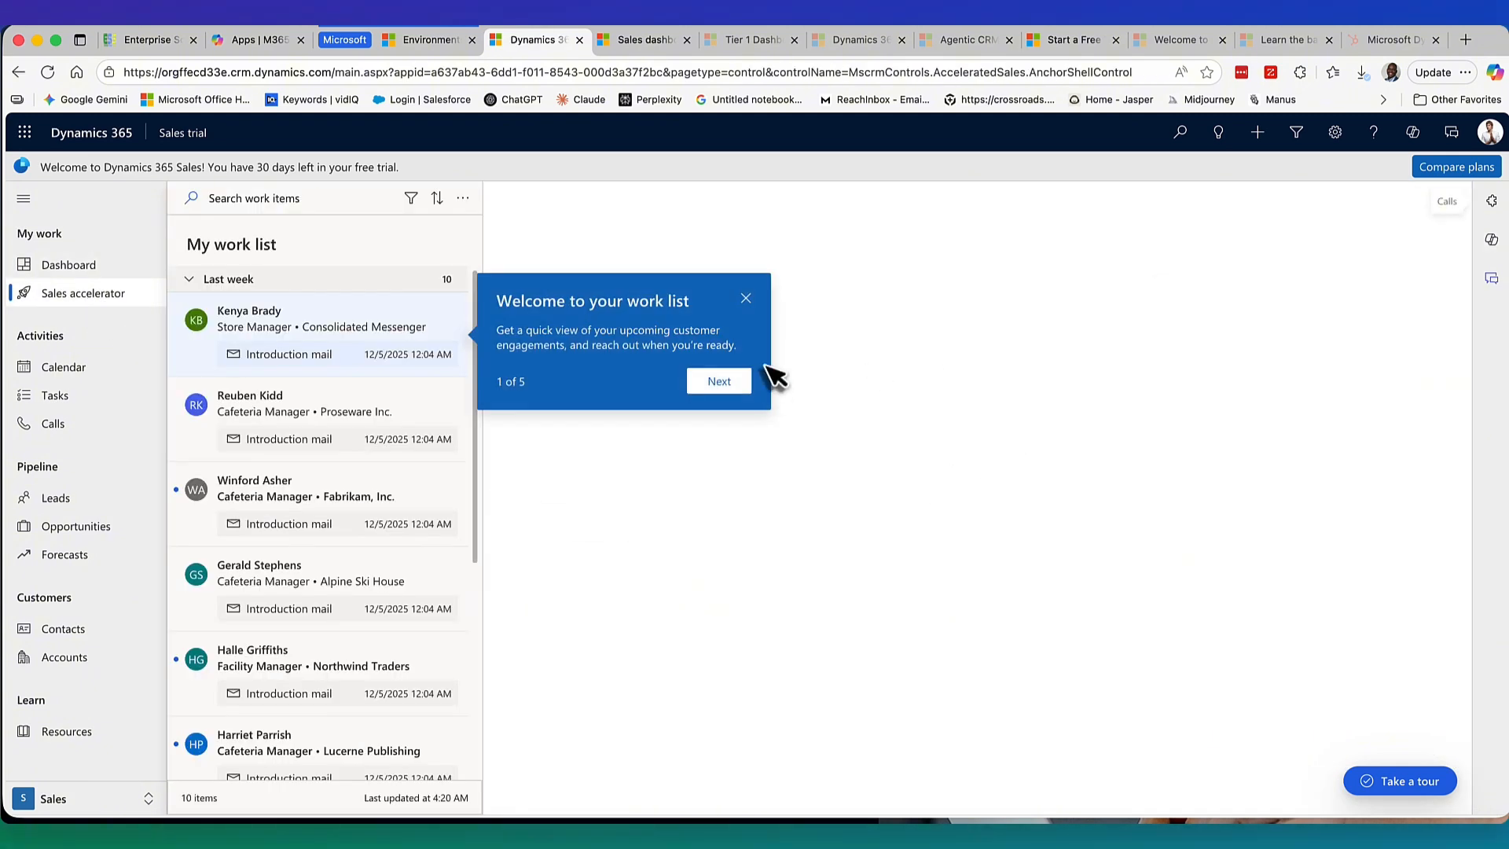
left_click(746, 299)
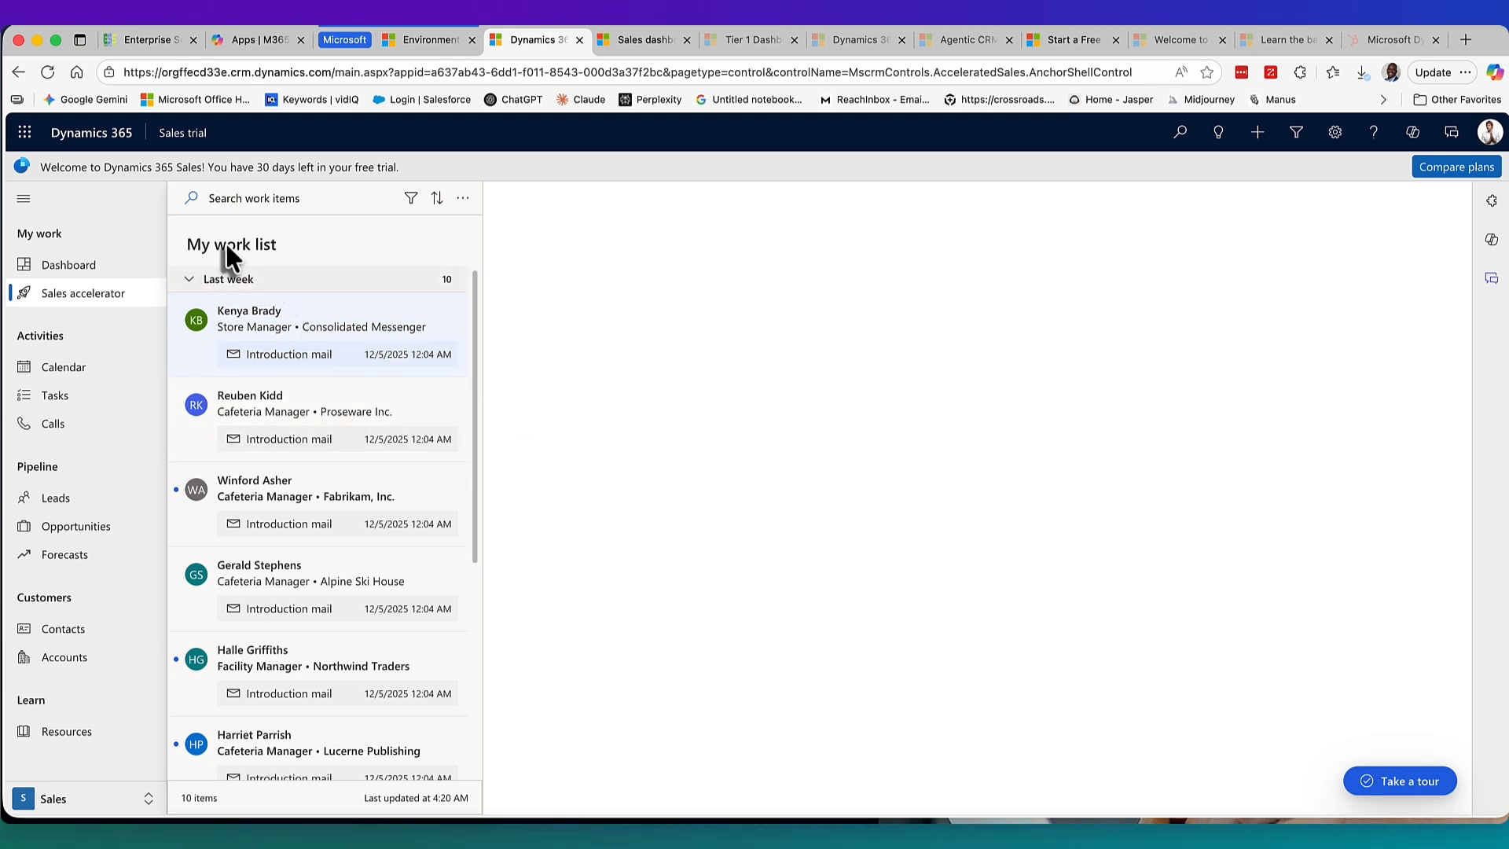
left_click(294, 437)
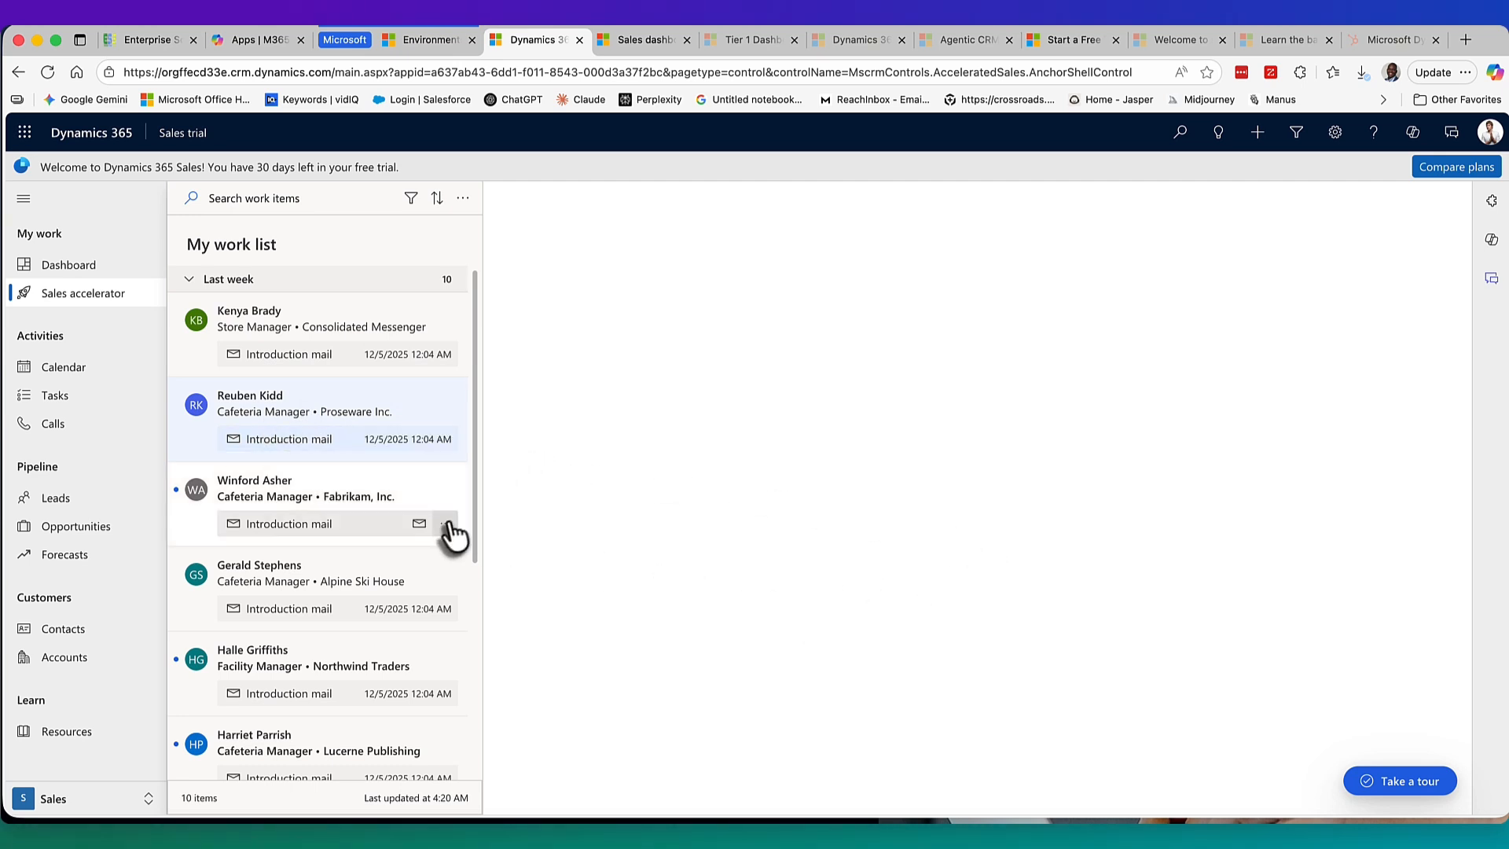
scroll(398, 532, "down", 2)
scroll(385, 511, "up", 2)
left_click(242, 503)
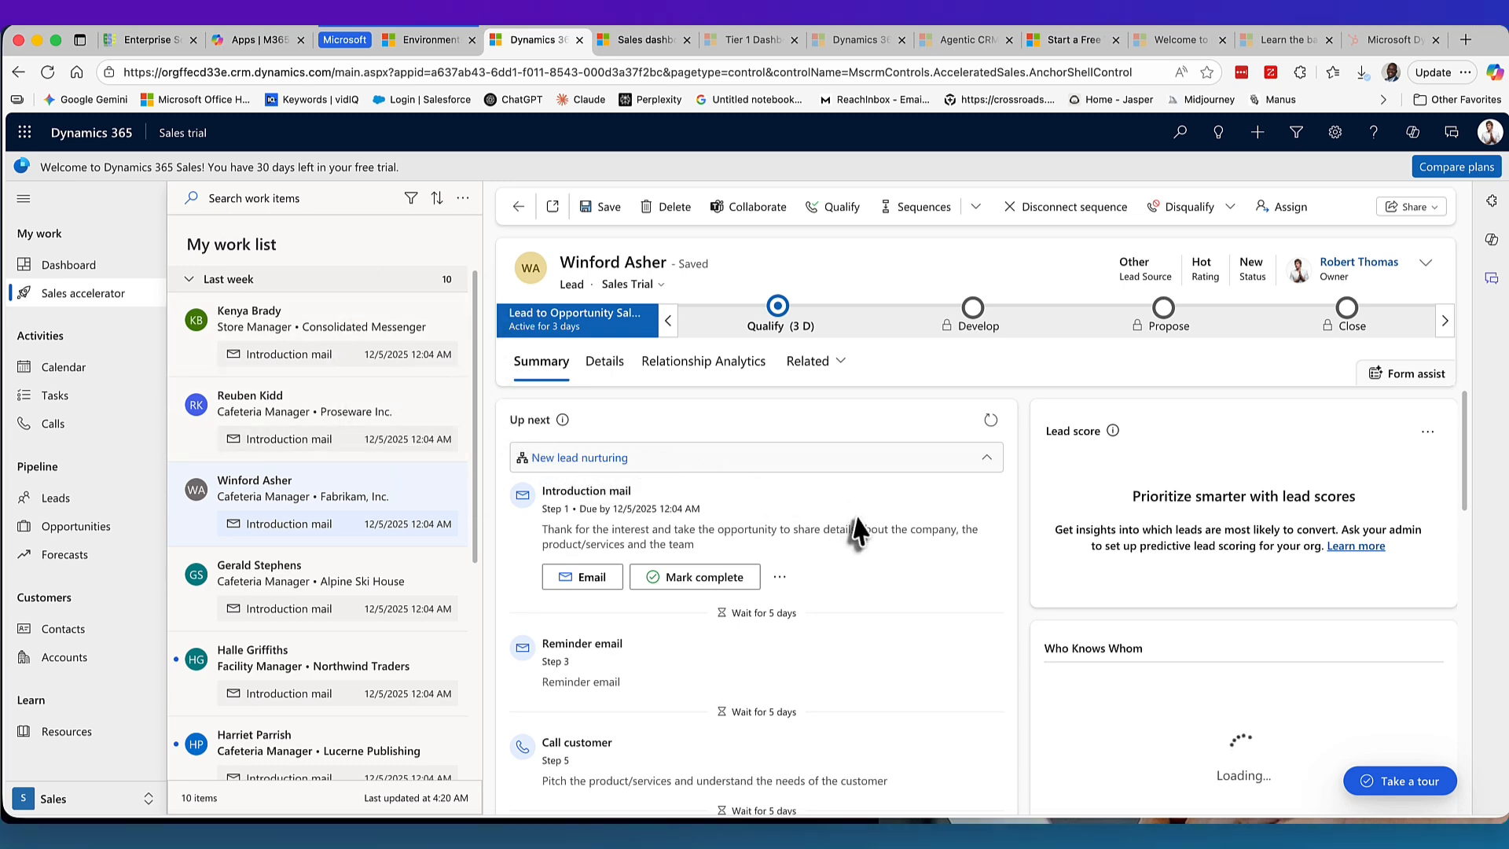
Collapse the AI summary card and show the Fabrikam lead's Details tab.
scroll(909, 556, "down", 3)
scroll(864, 472, "up", 1)
scroll(707, 487, "up", 5)
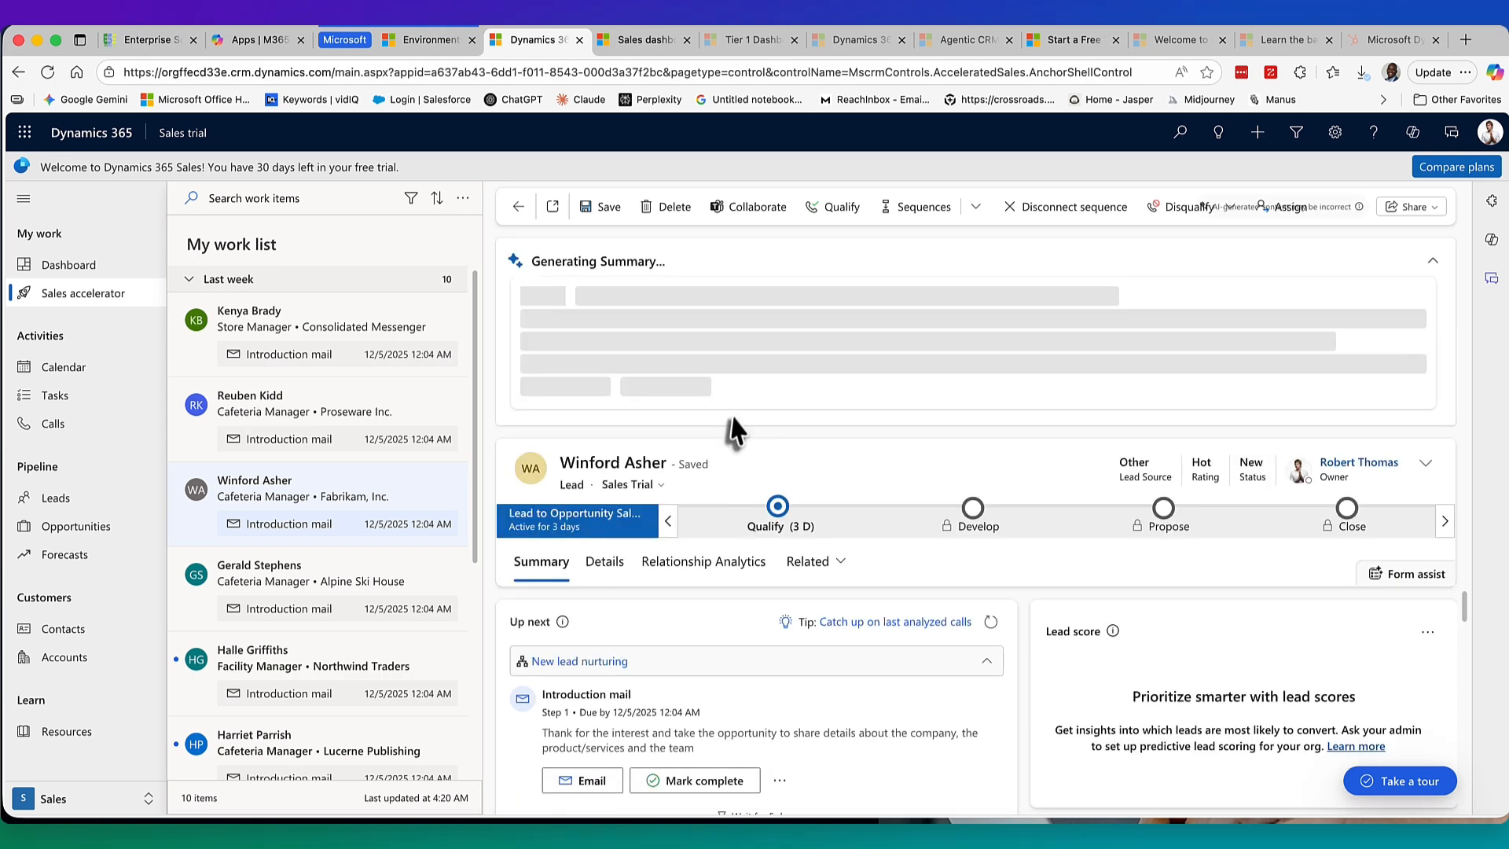
left_click(1433, 260)
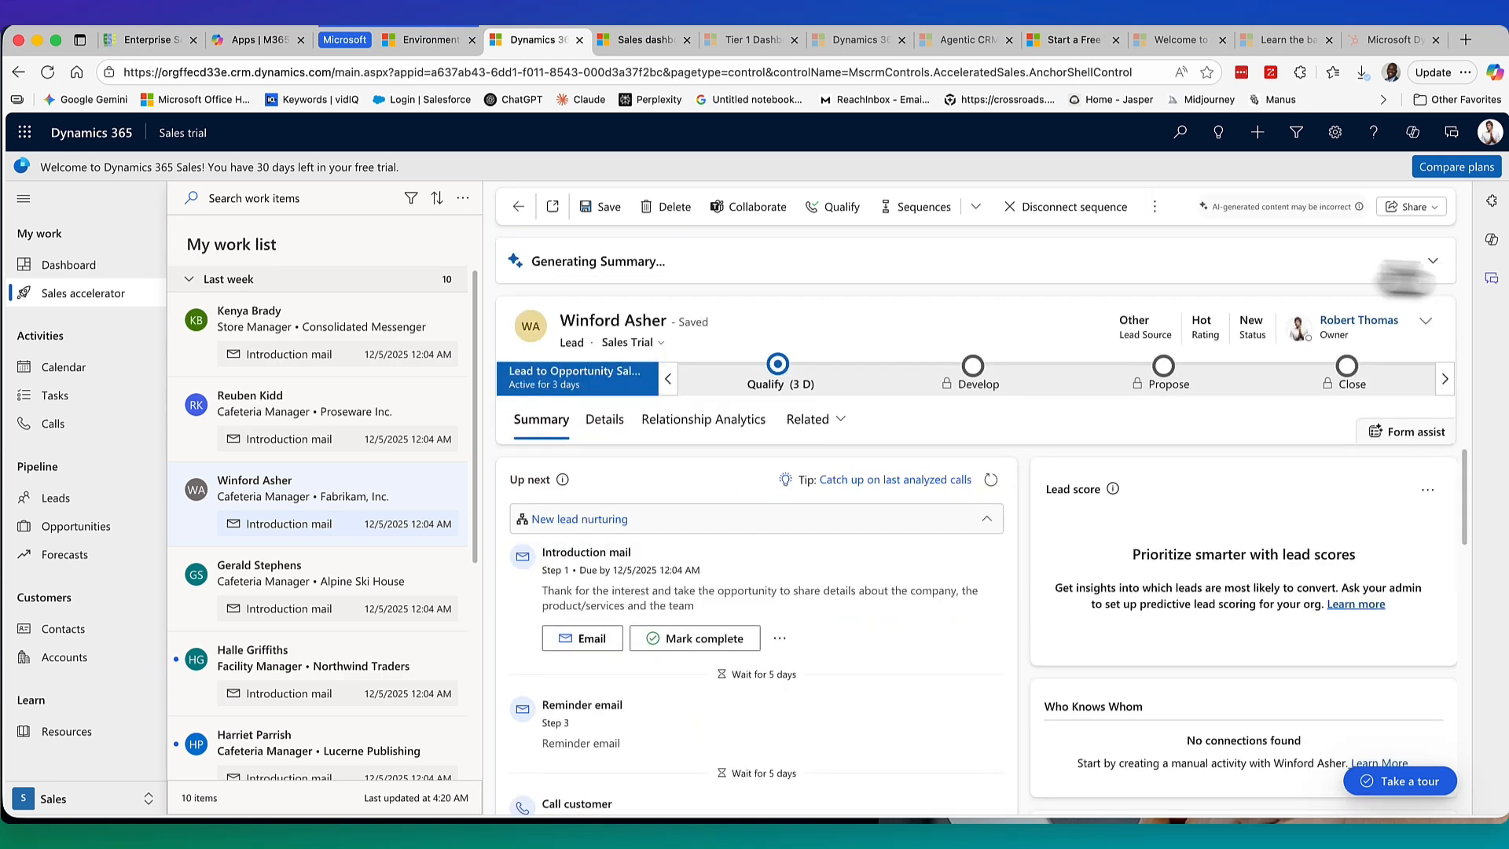
left_click(604, 437)
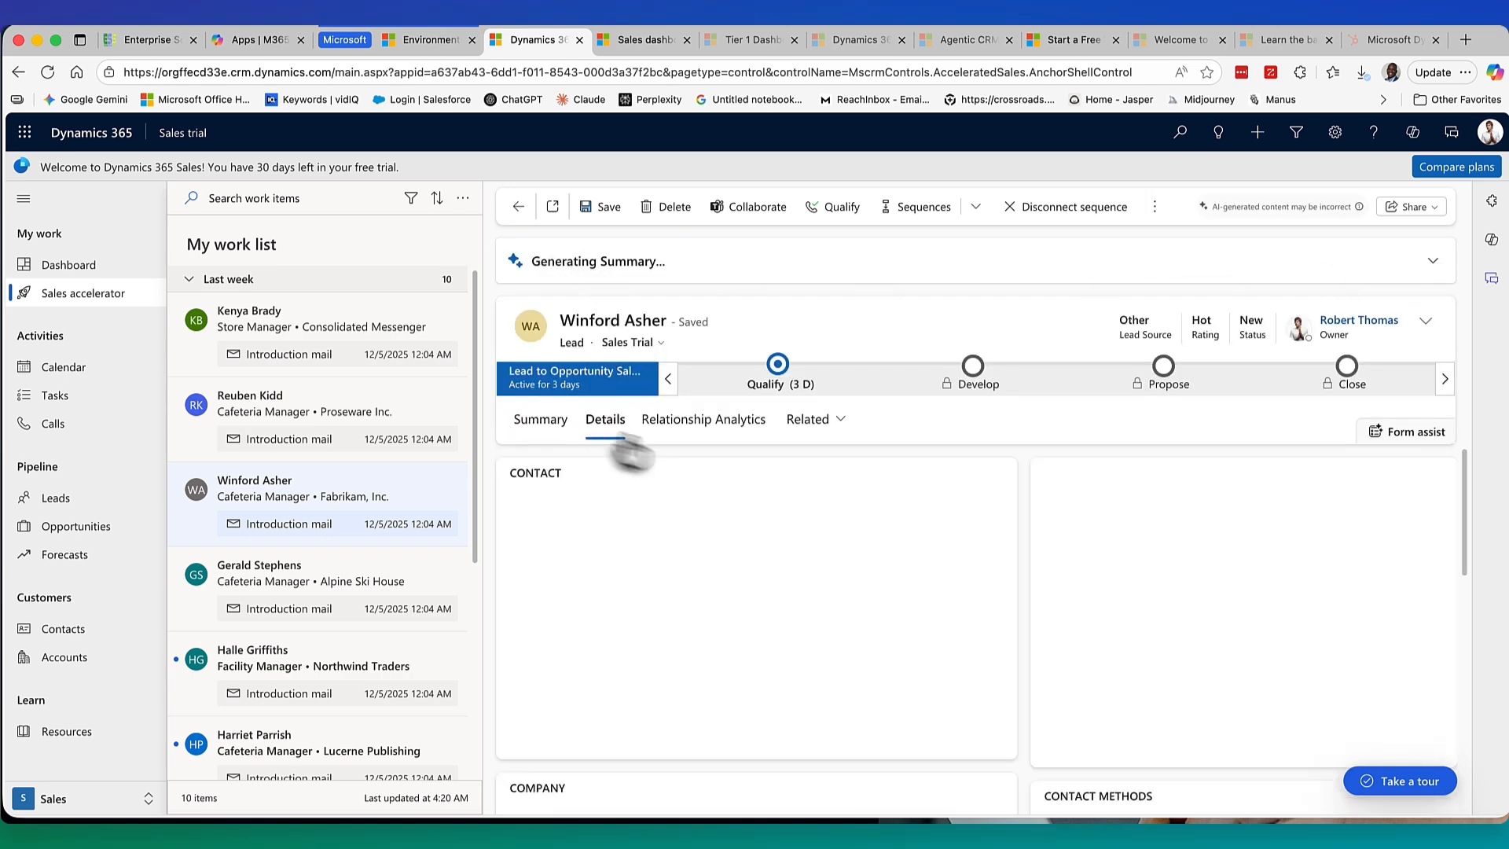
Review the lead's contact, company and marketing fields, checking the empty Street 2 field.
scroll(945, 645, "down", 4)
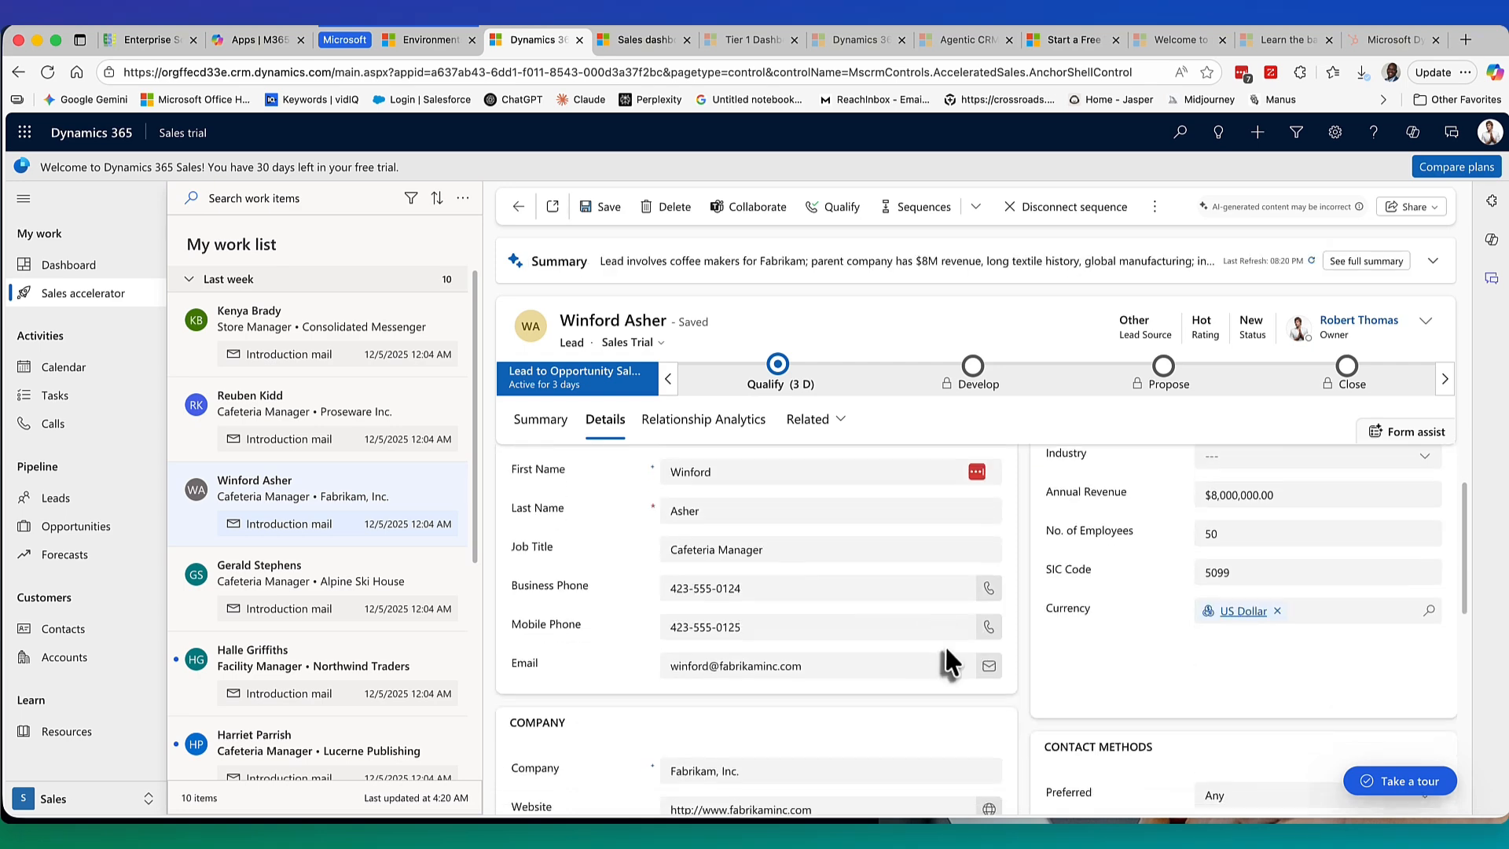
scroll(904, 648, "down", 5)
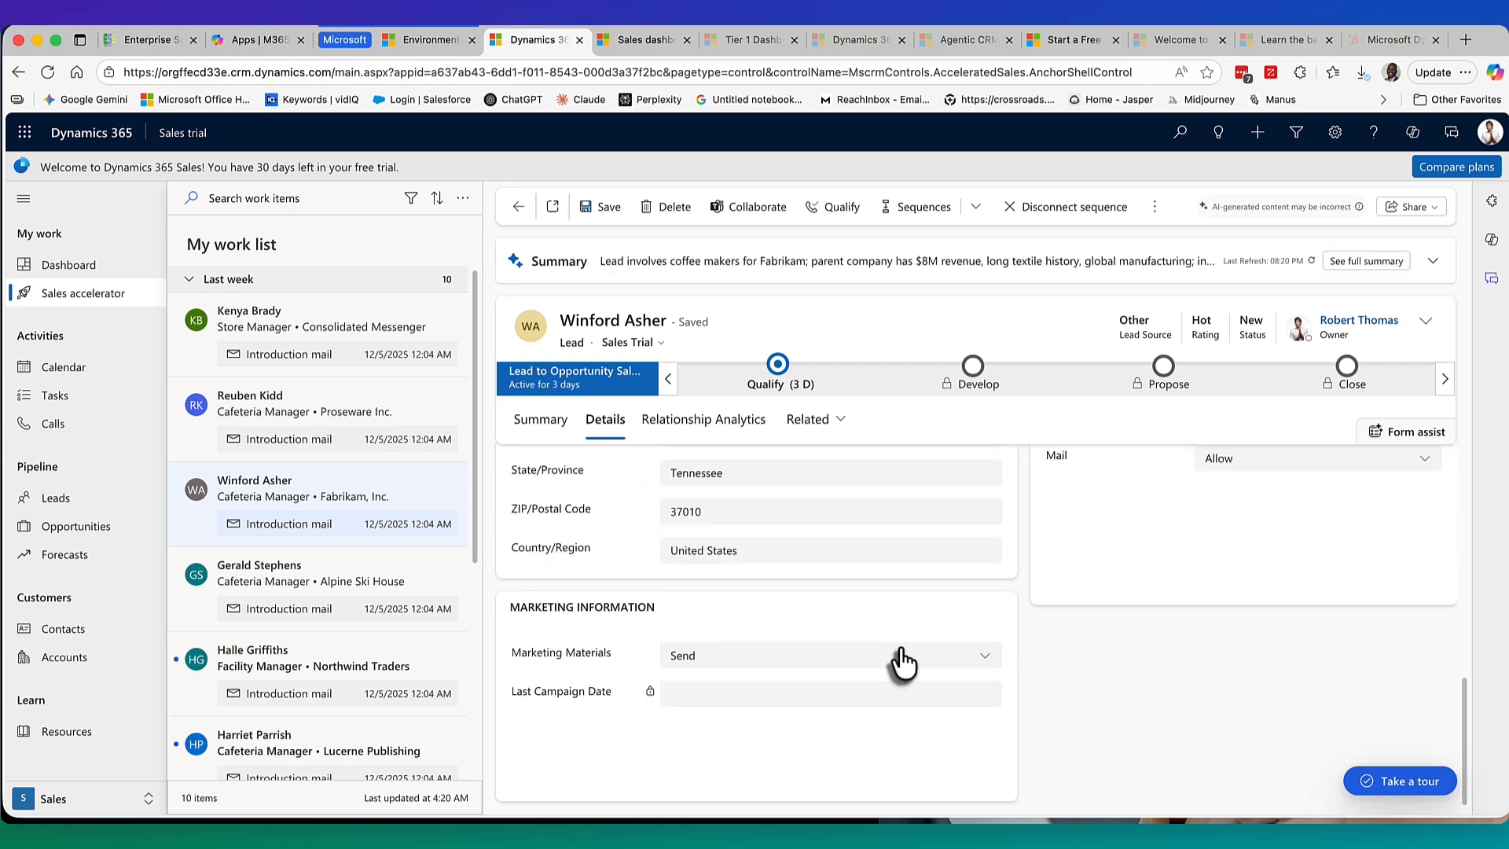
scroll(903, 663, "down", 1)
scroll(827, 635, "up", 4)
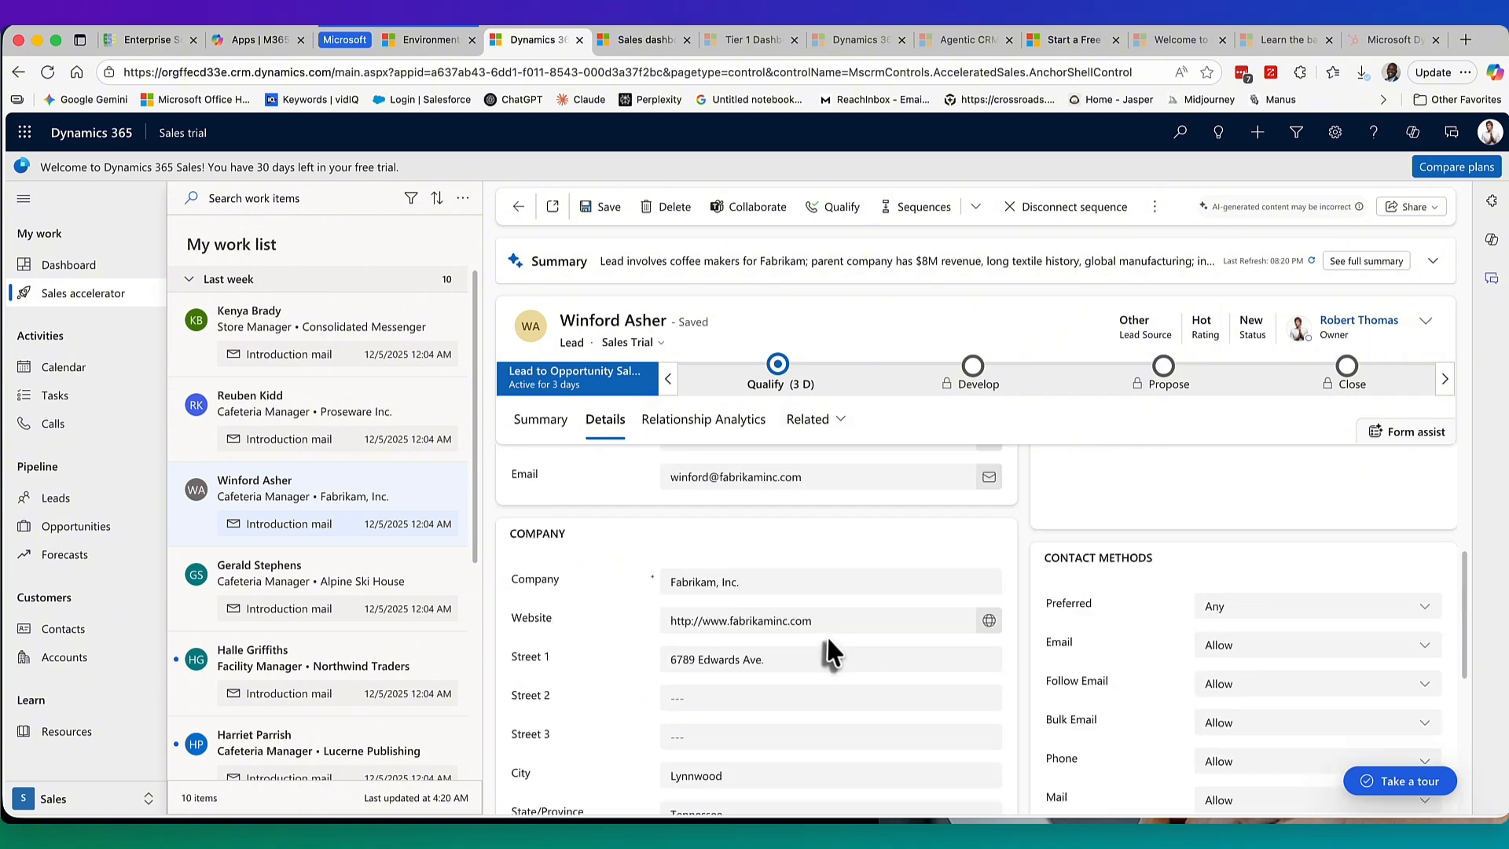
scroll(827, 636, "down", 4)
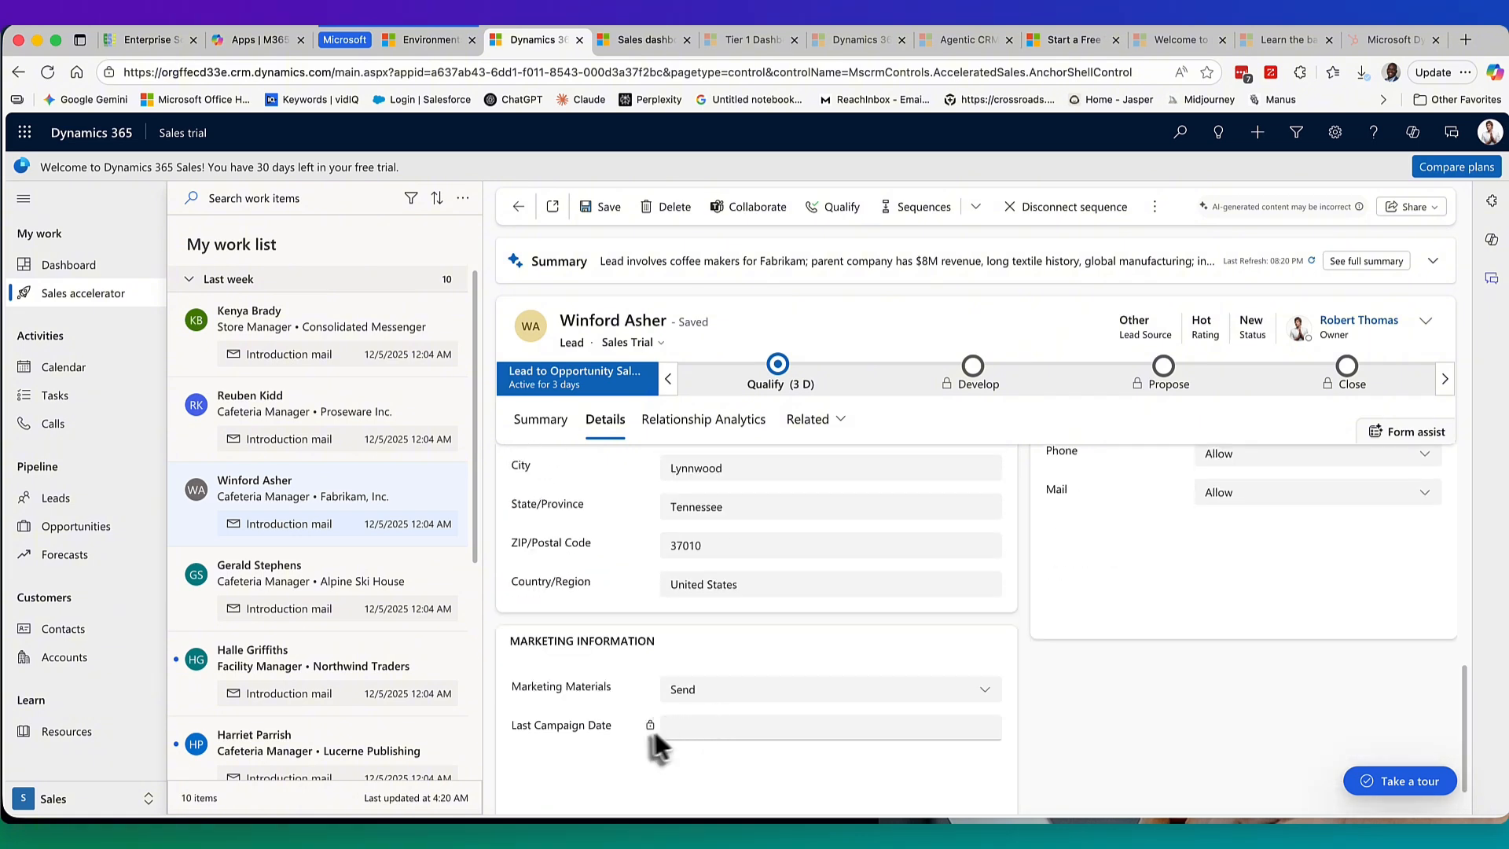
scroll(809, 692, "up", 6)
scroll(833, 669, "down", 2)
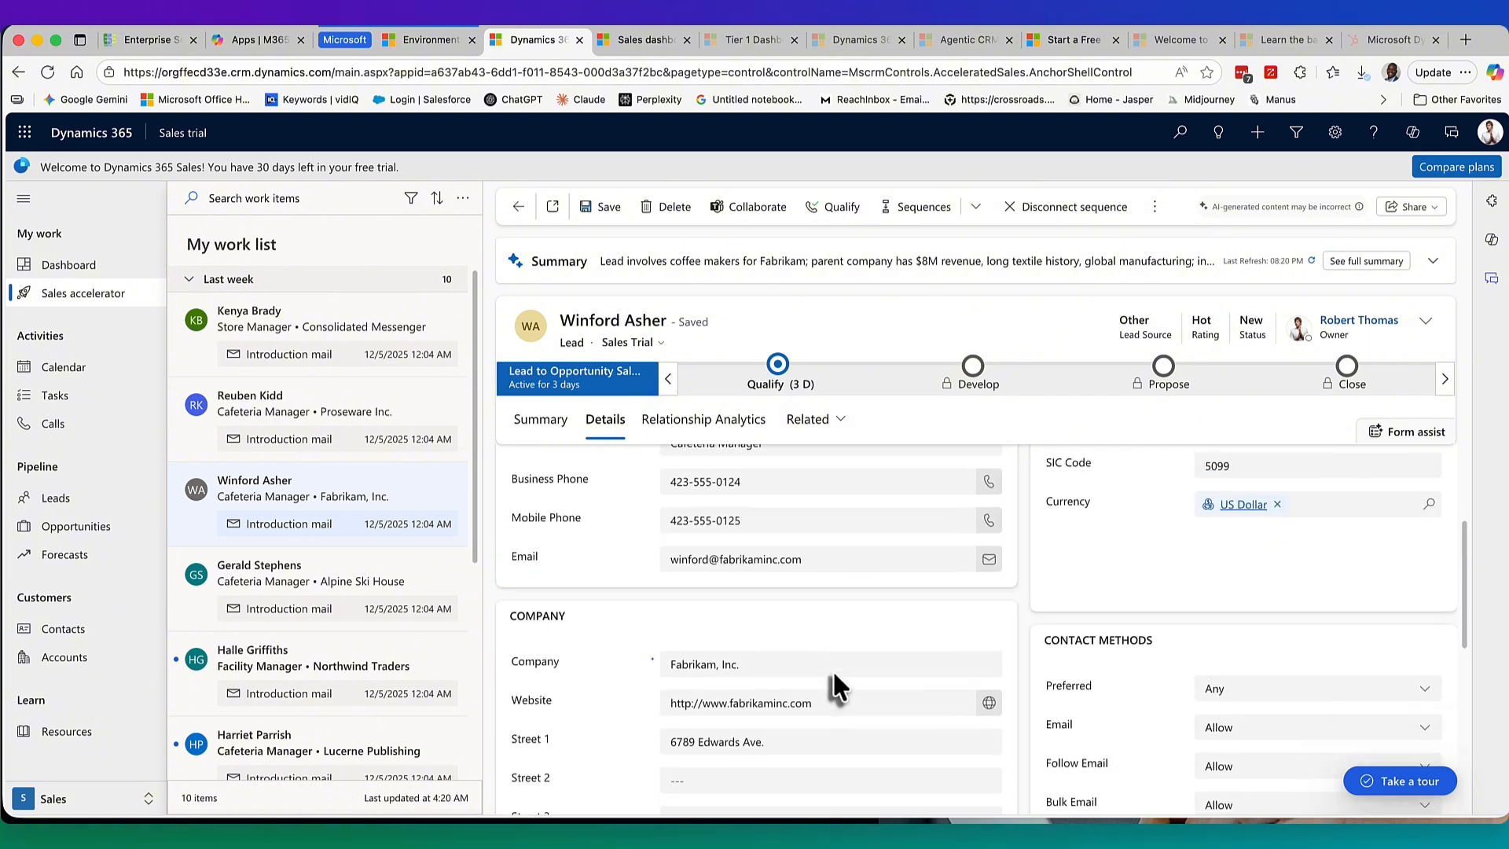
left_click(691, 695)
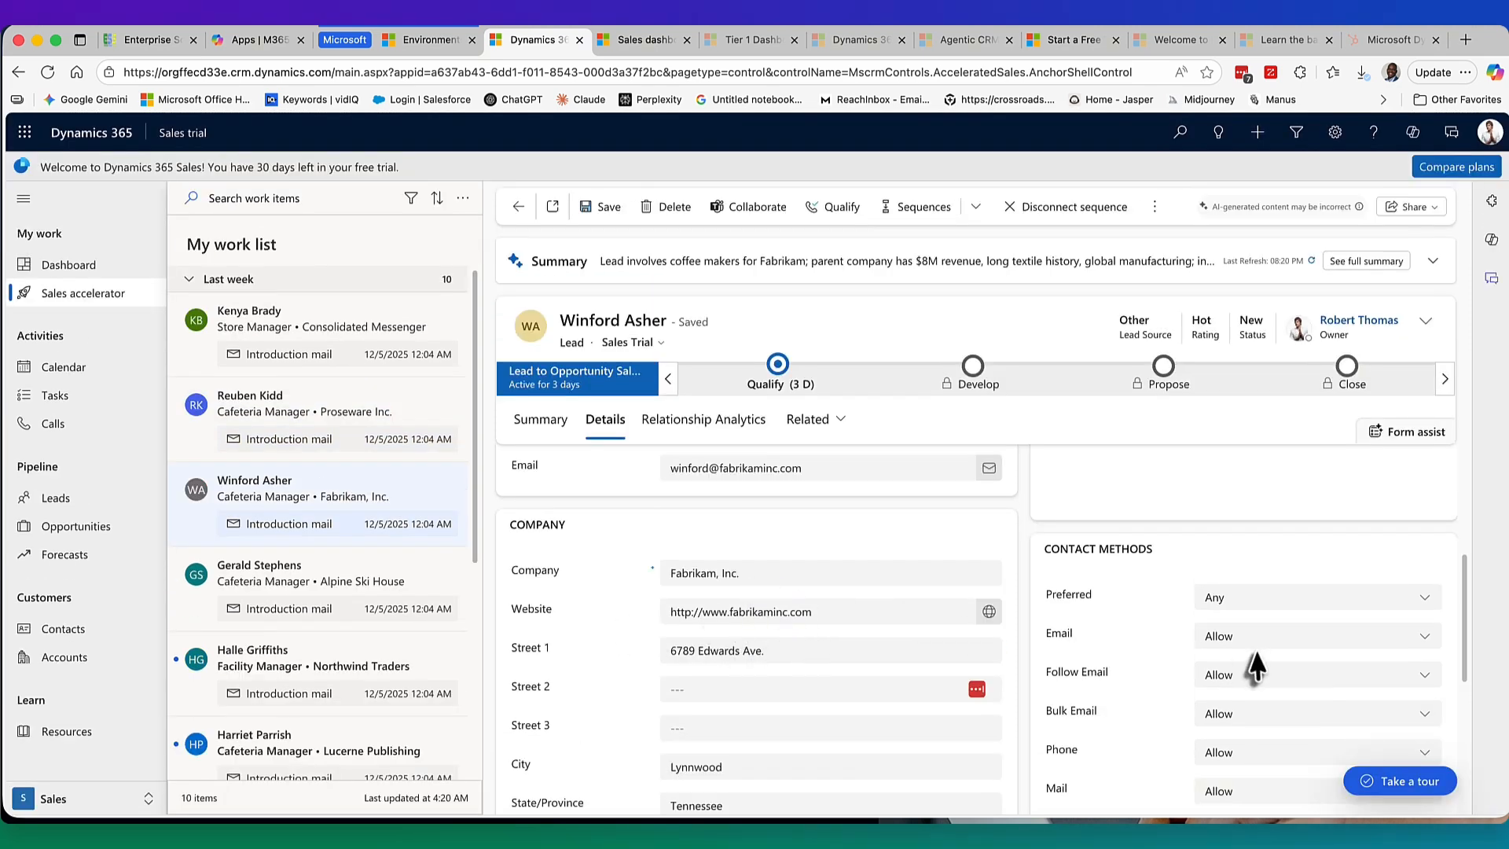
scroll(1250, 652, "up", 3)
scroll(1250, 660, "down", 1)
scroll(1252, 654, "down", 4)
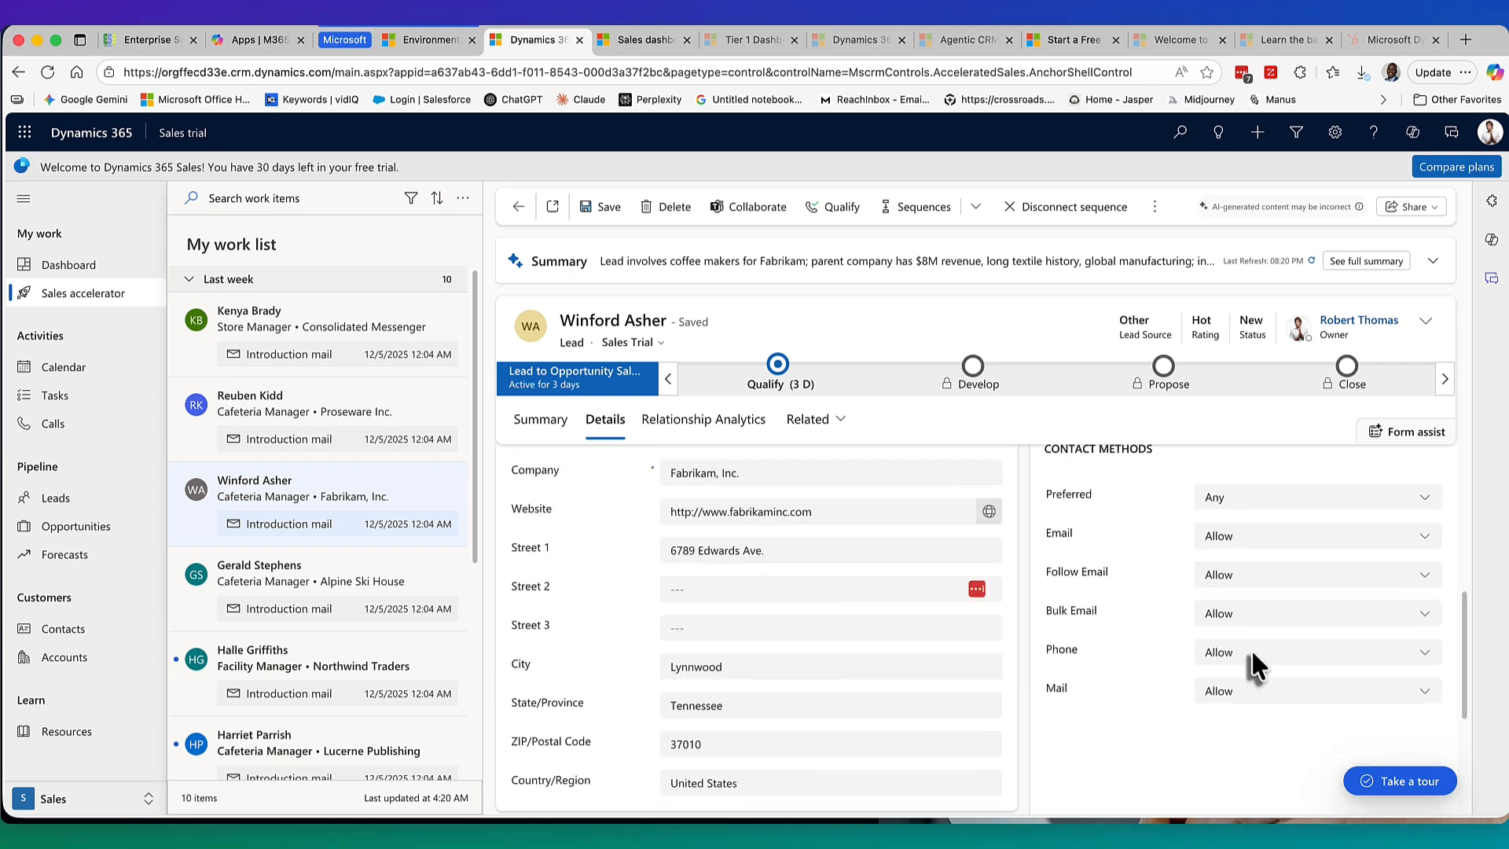
scroll(1255, 666, "up", 4)
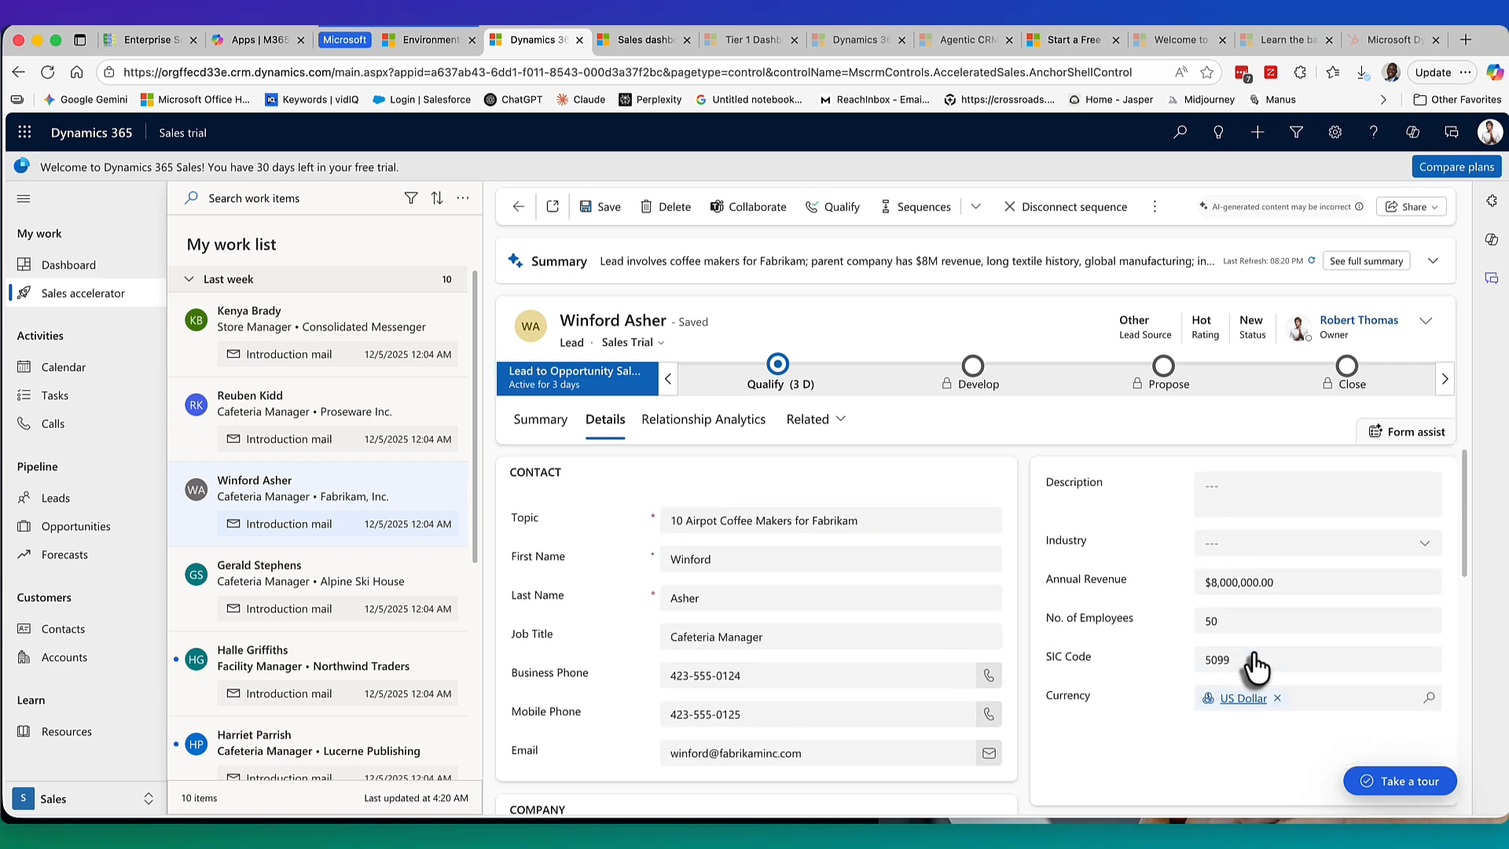
Set the lead's Industry to Consulting, description 'Test details', save, and go to Leads.
left_click(1256, 550)
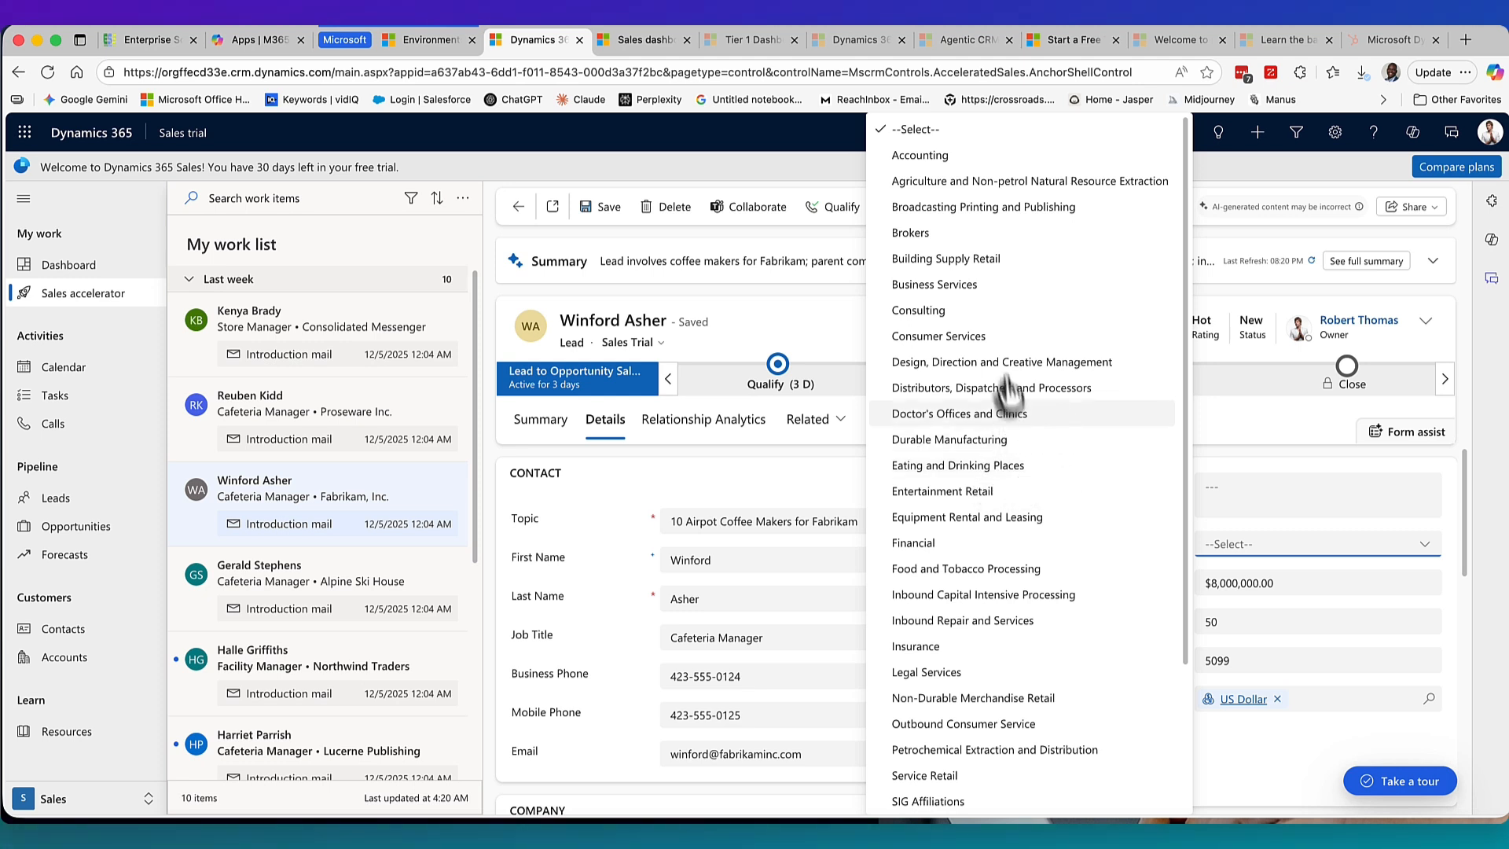
left_click(1006, 311)
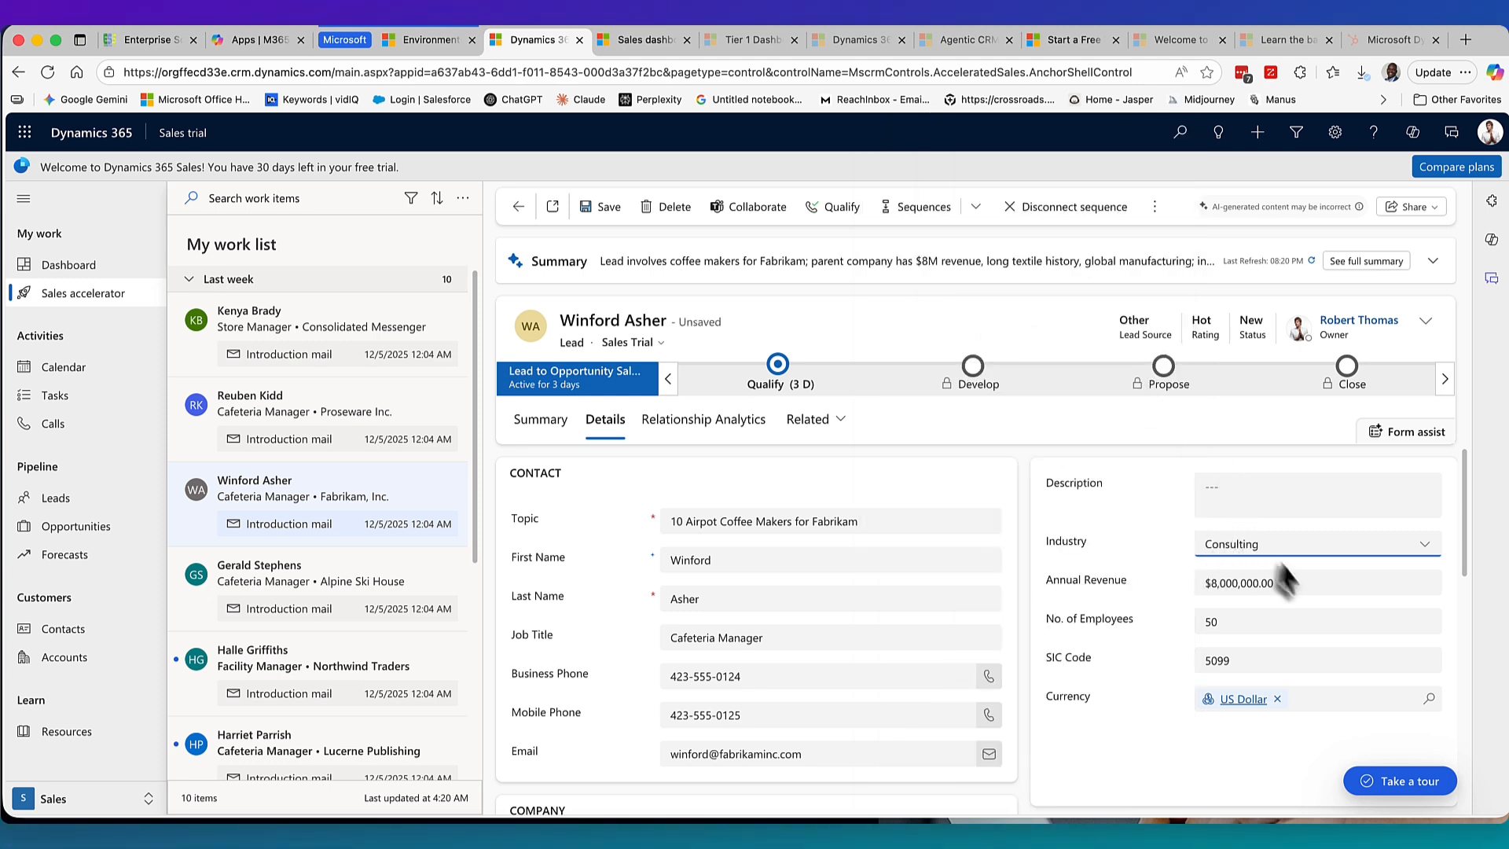
left_click(1224, 503)
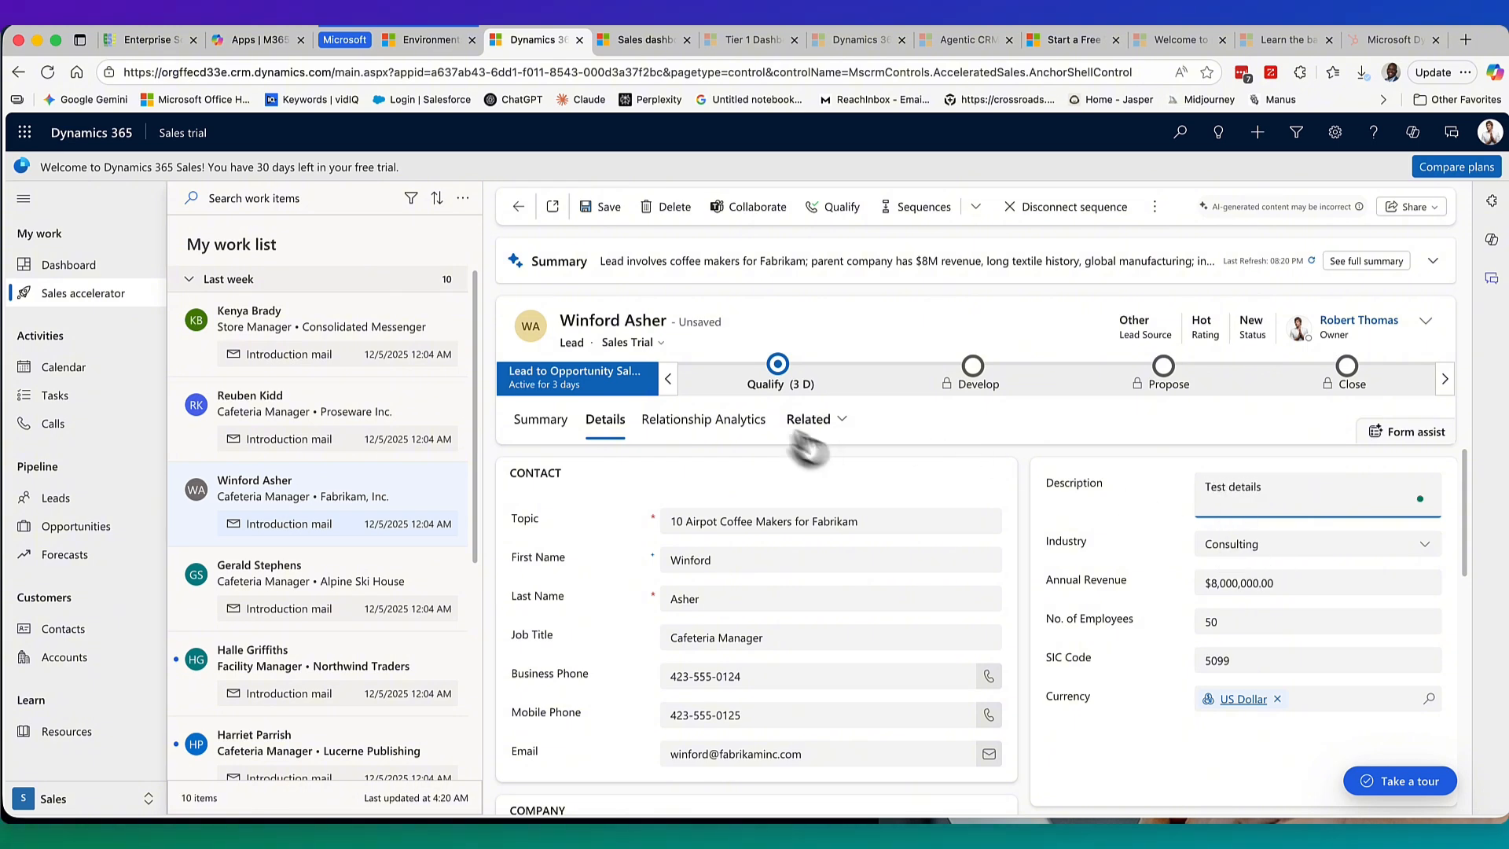
left_click(601, 206)
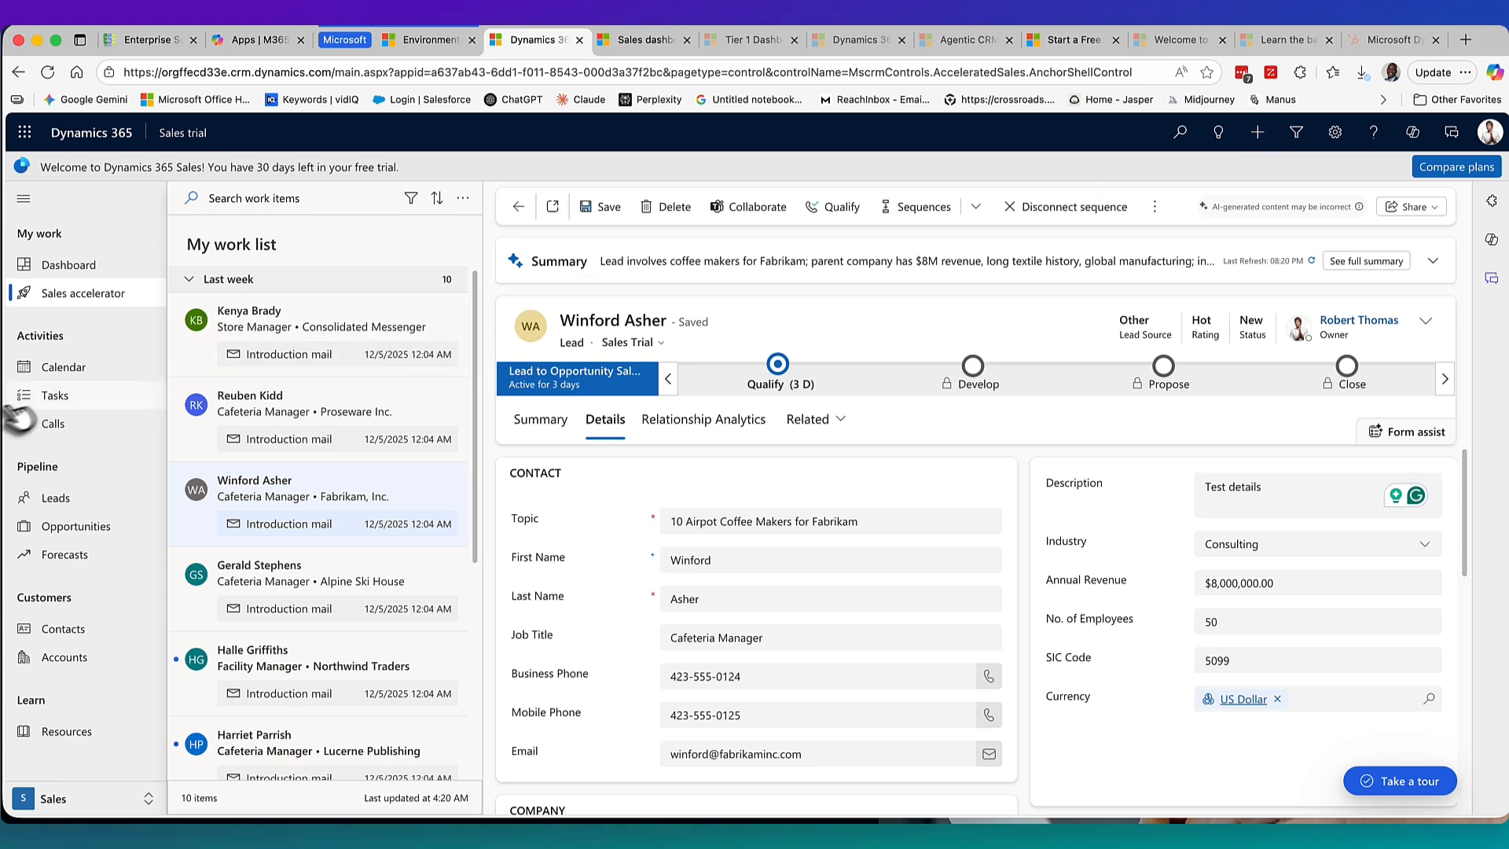
left_click(56, 500)
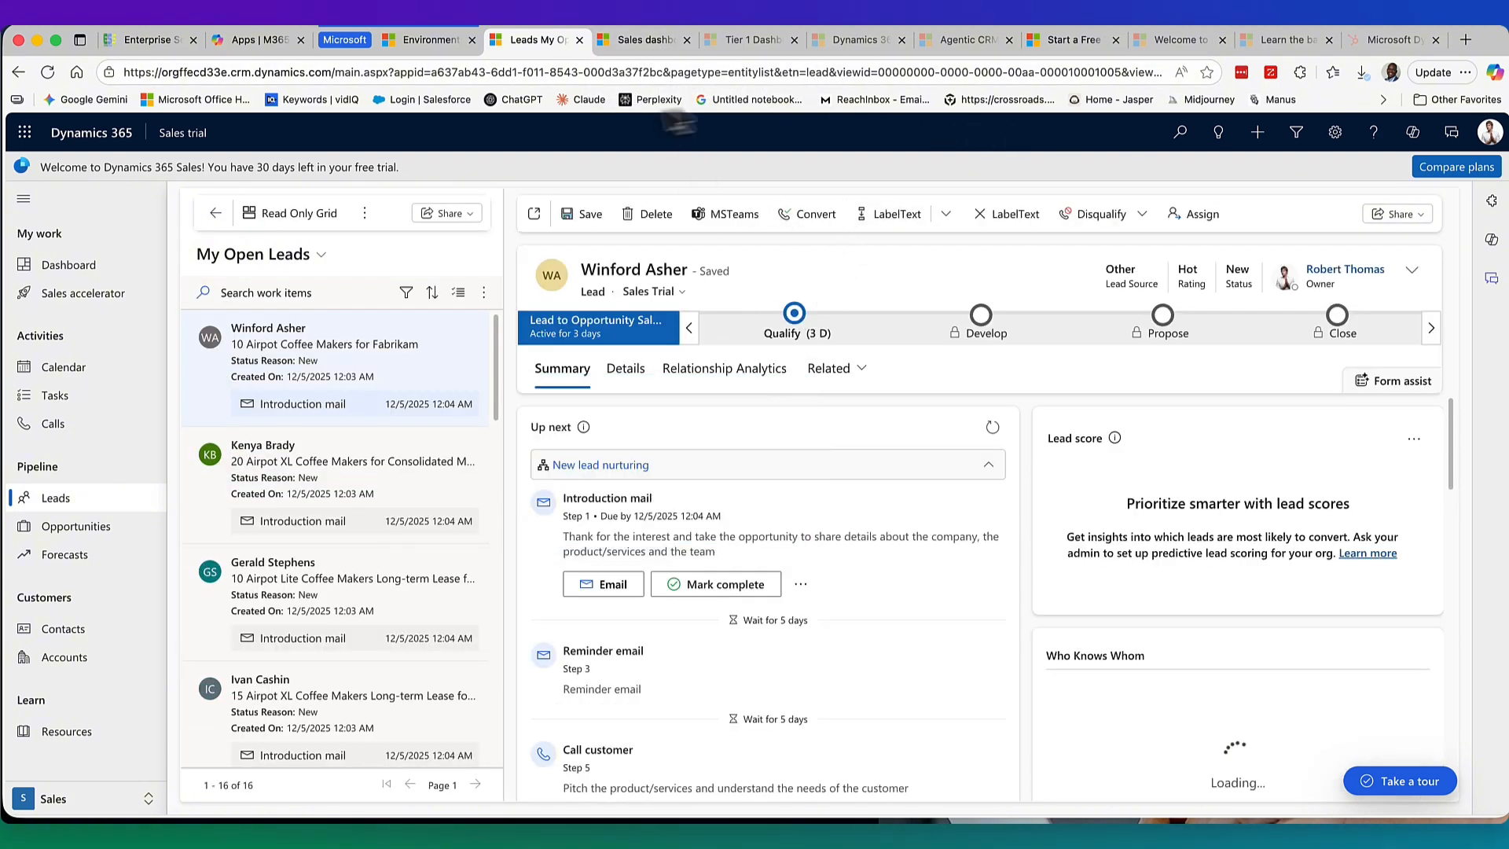
Close the Sales dashboard, Tier 1 Dashboard, Guides and Agentic CRM tabs, back on leads.
left_click(649, 41)
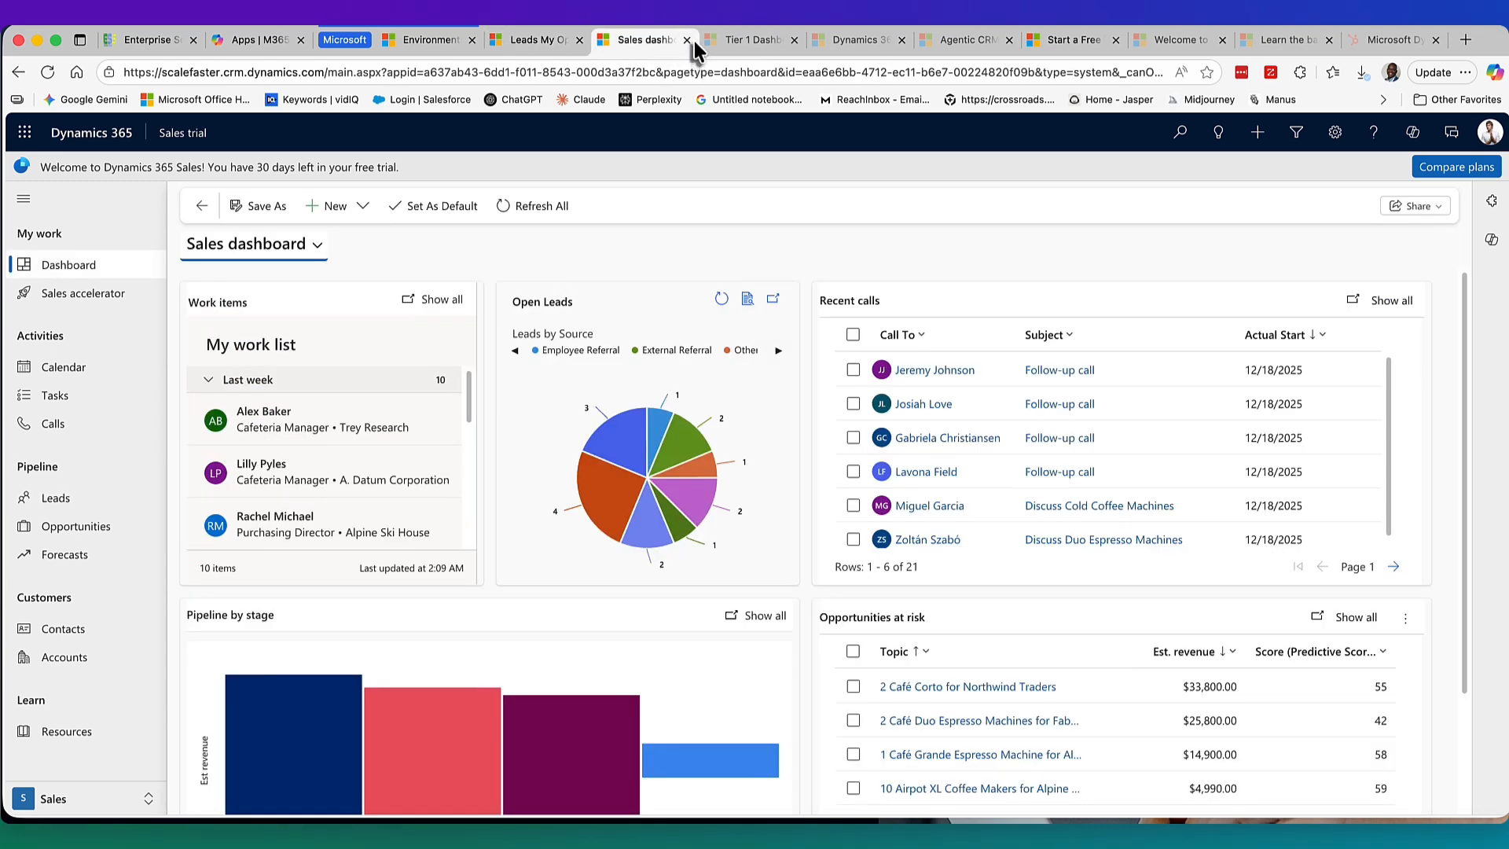
left_click(525, 39)
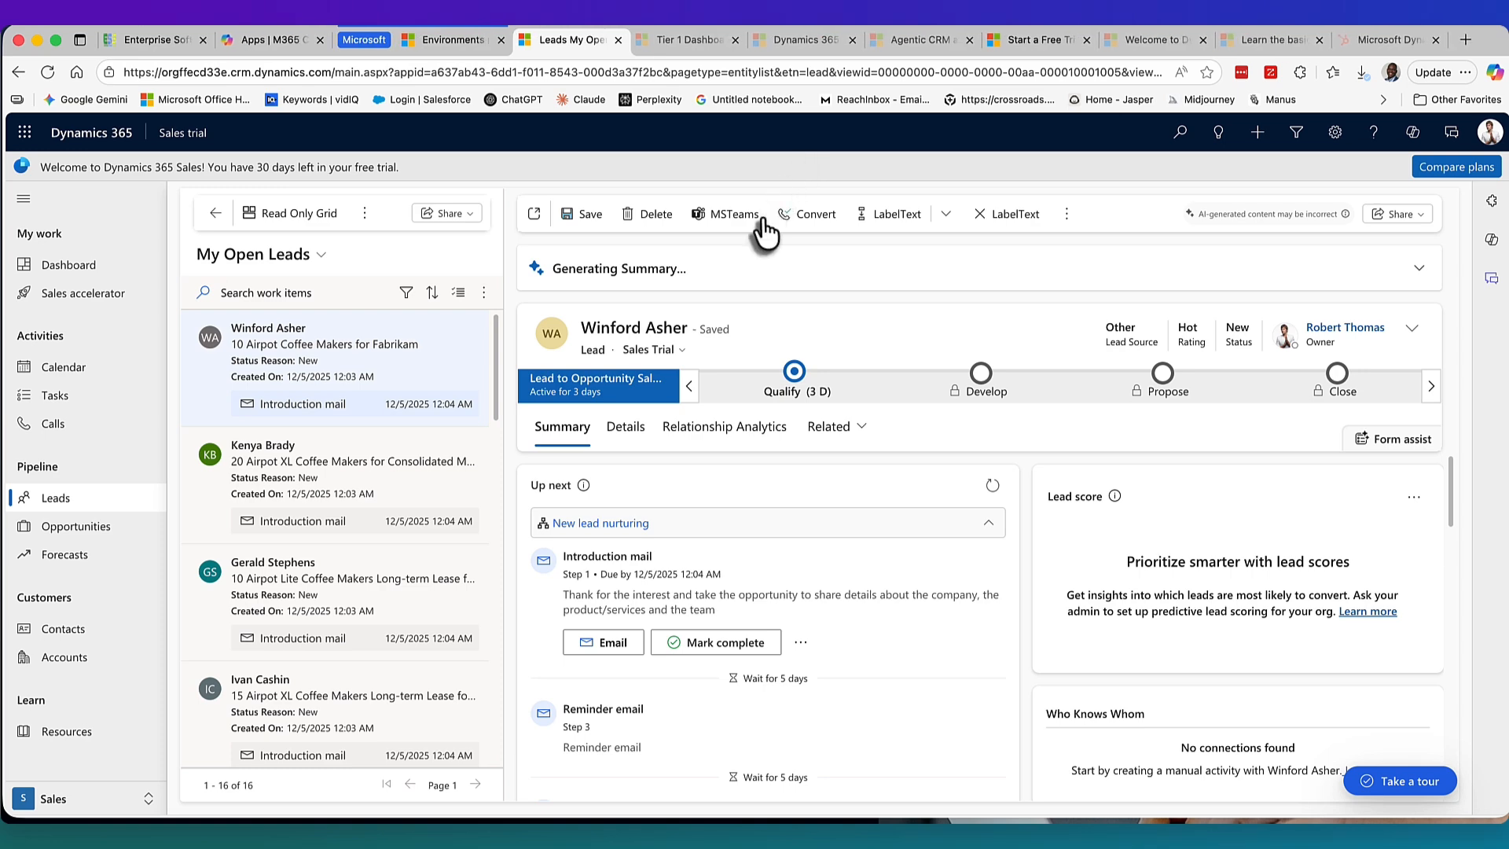
left_click(696, 39)
left_click(737, 39)
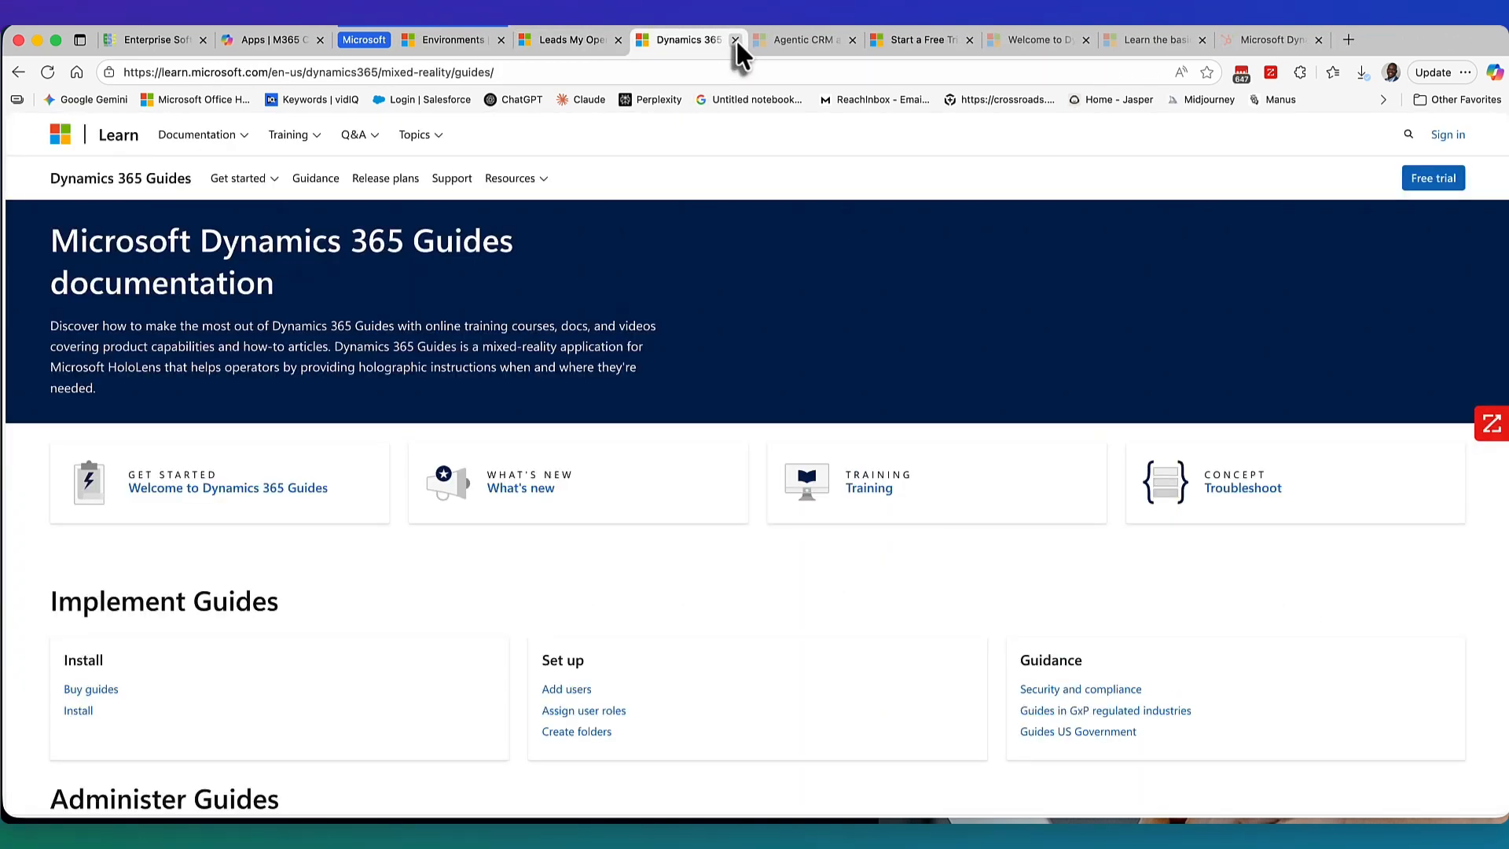
left_click(736, 39)
left_click(734, 38)
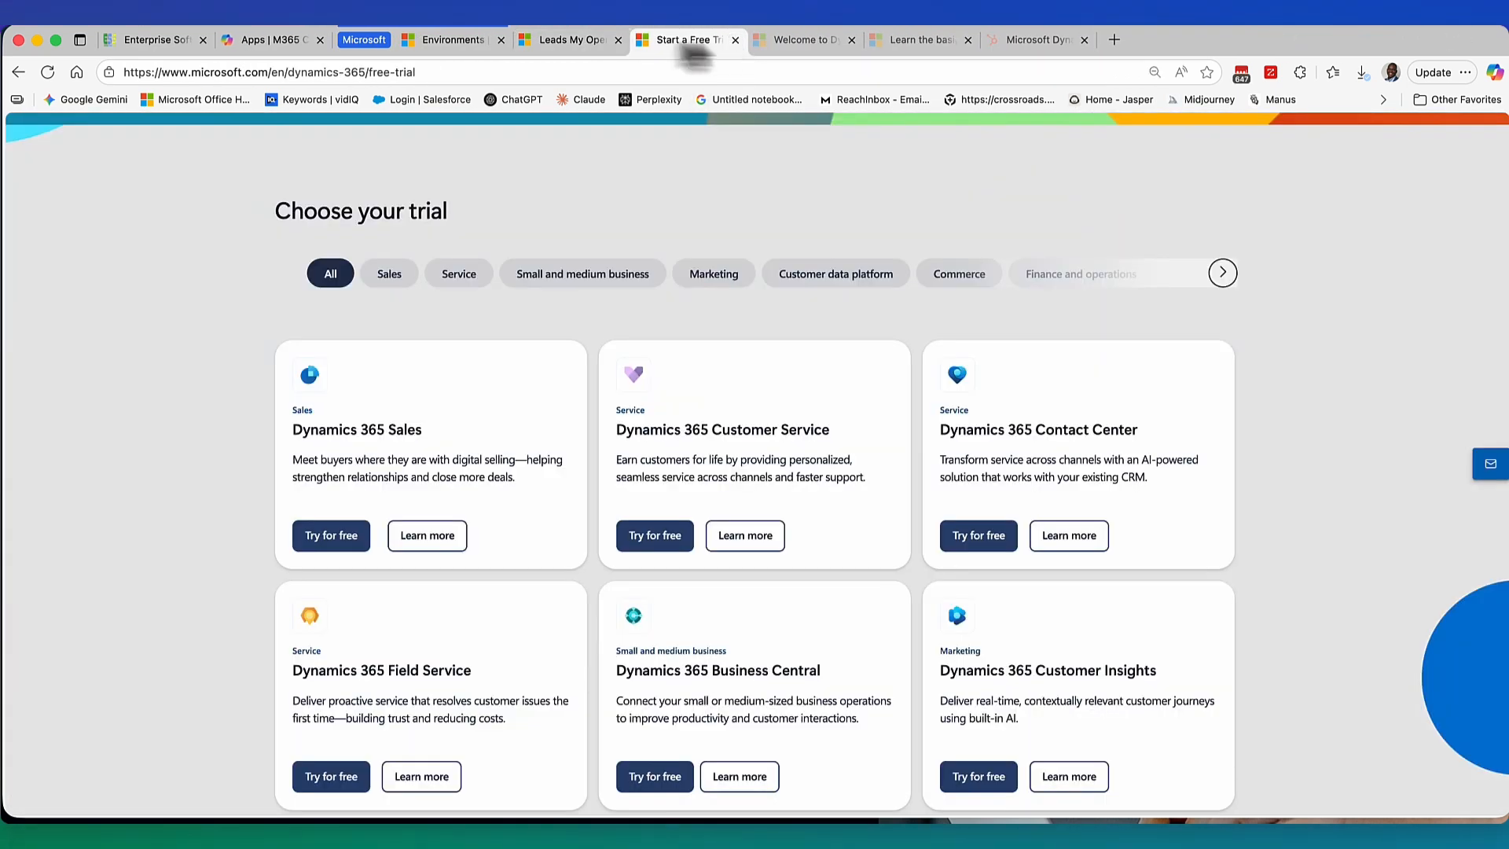
left_click(572, 39)
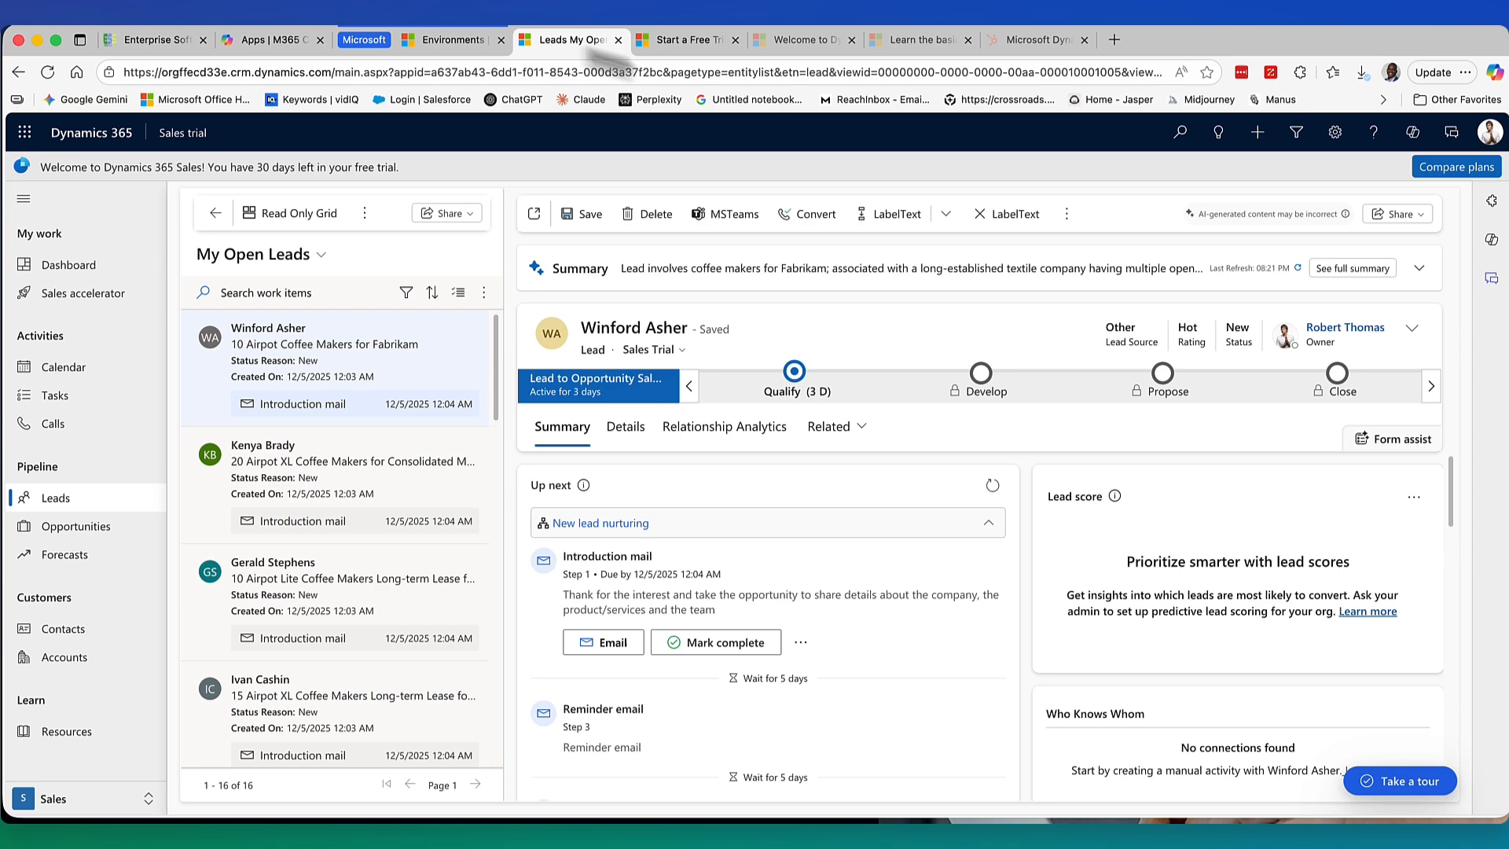
left_click(1258, 132)
Start a quick-create lead with the contact's first and last name and job title CFO.
left_click(1304, 260)
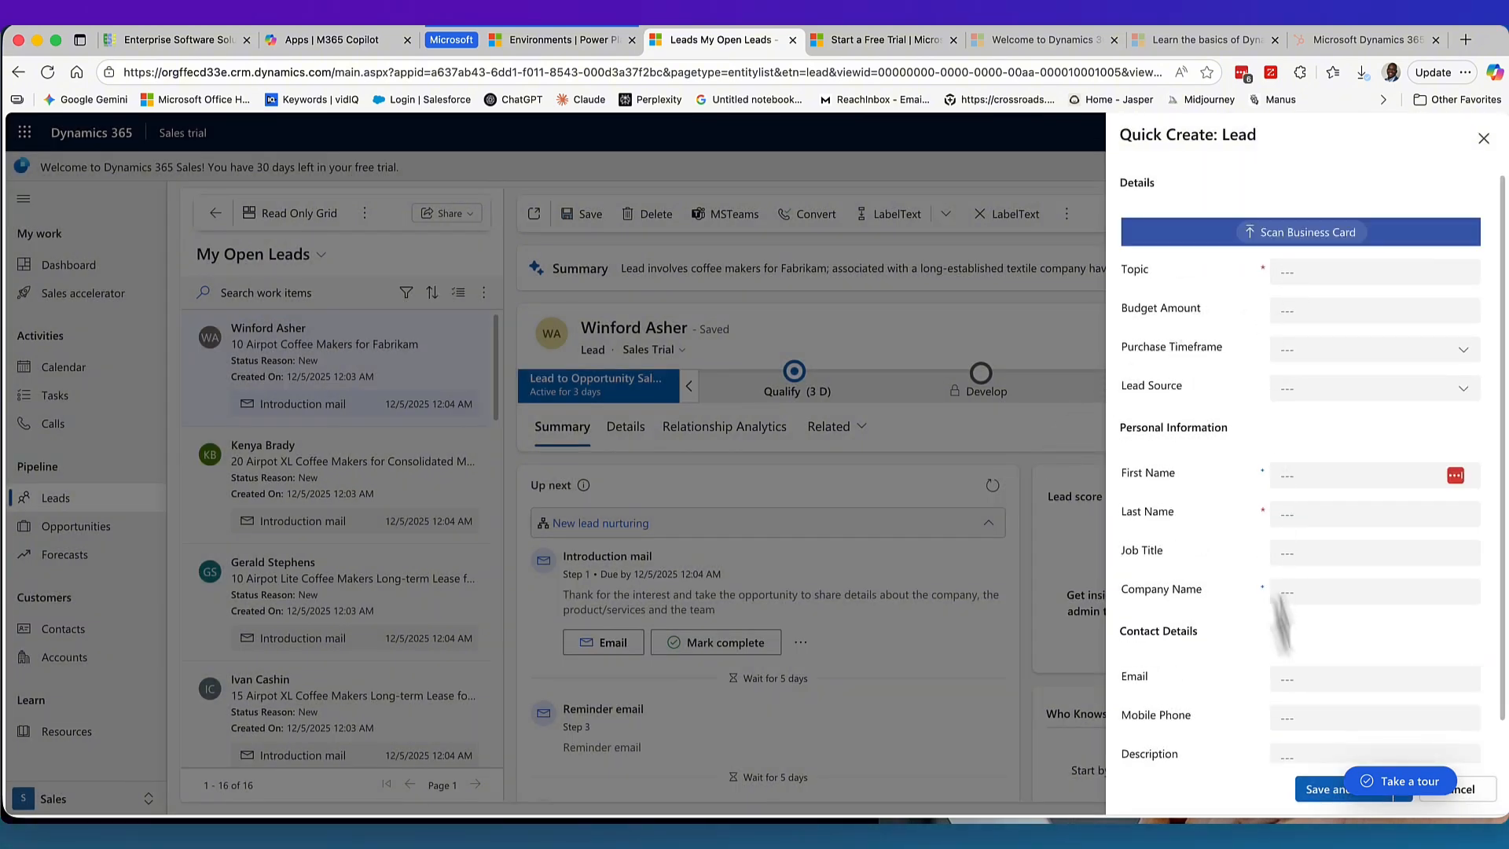
left_click(1292, 474)
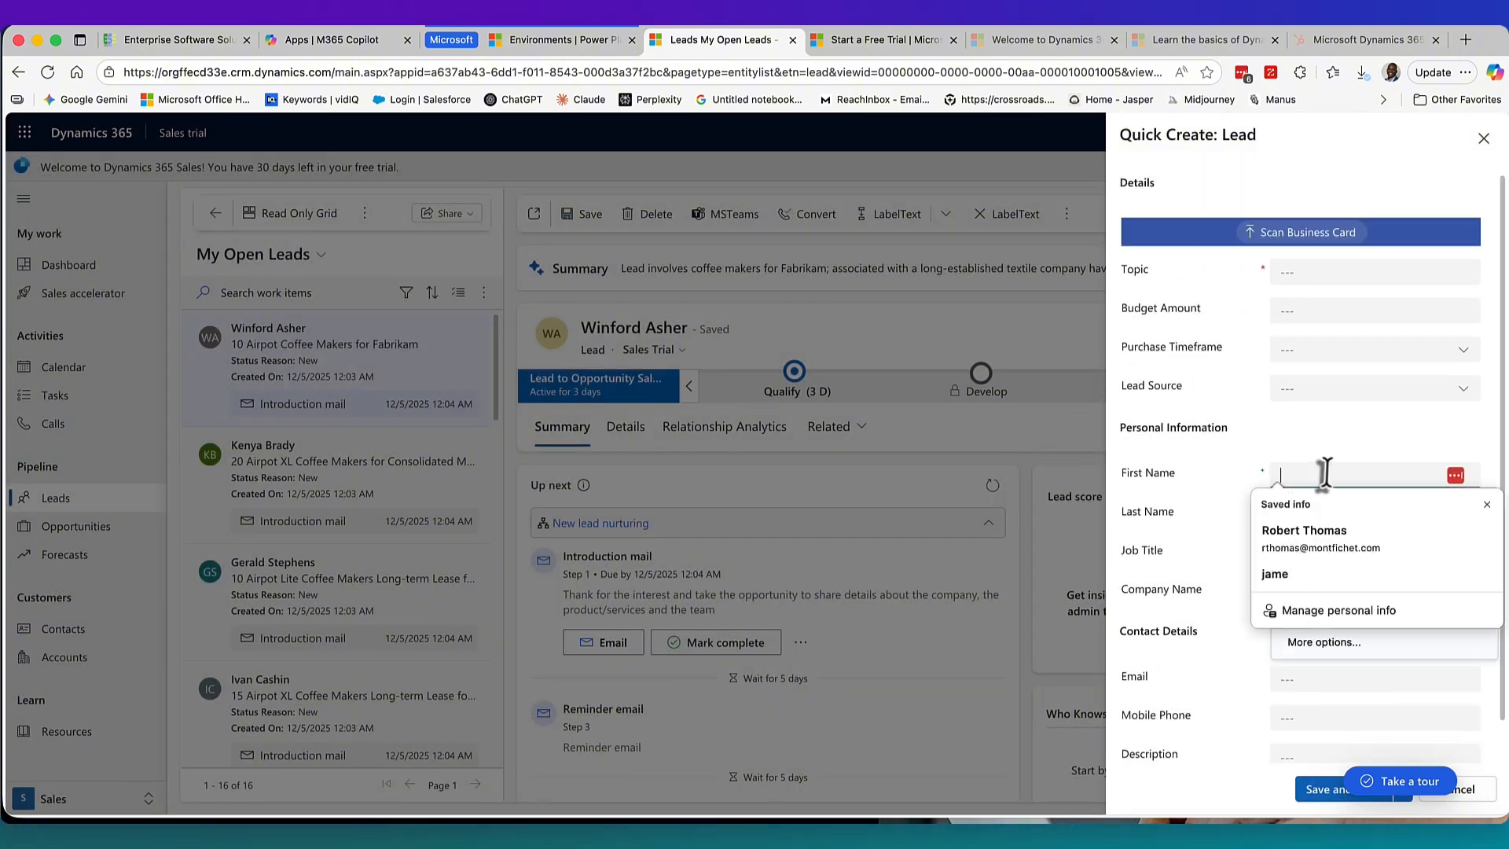
type("Bob")
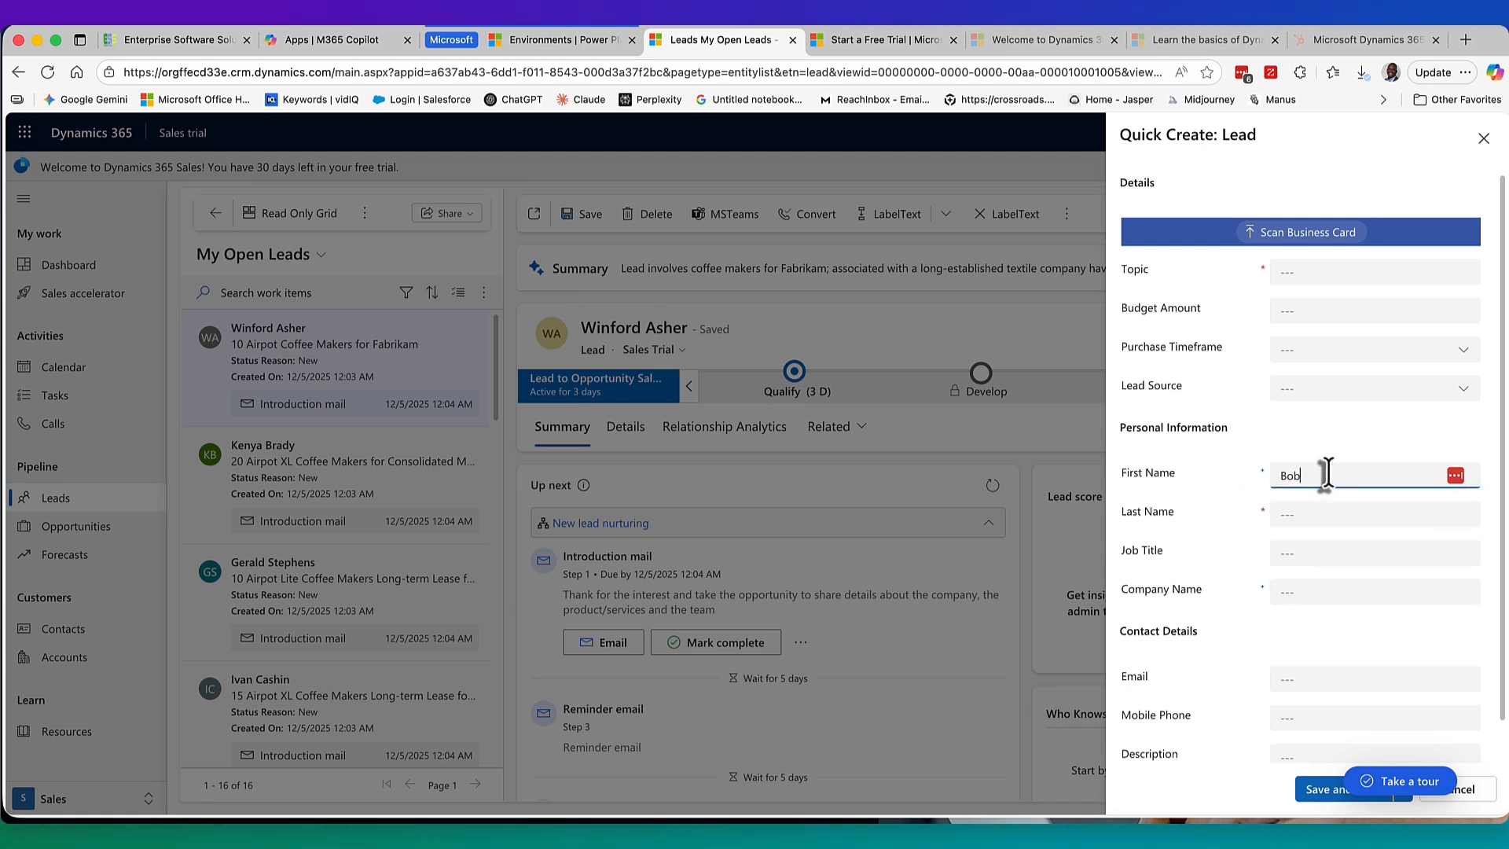
left_click(1334, 514)
type("Doe")
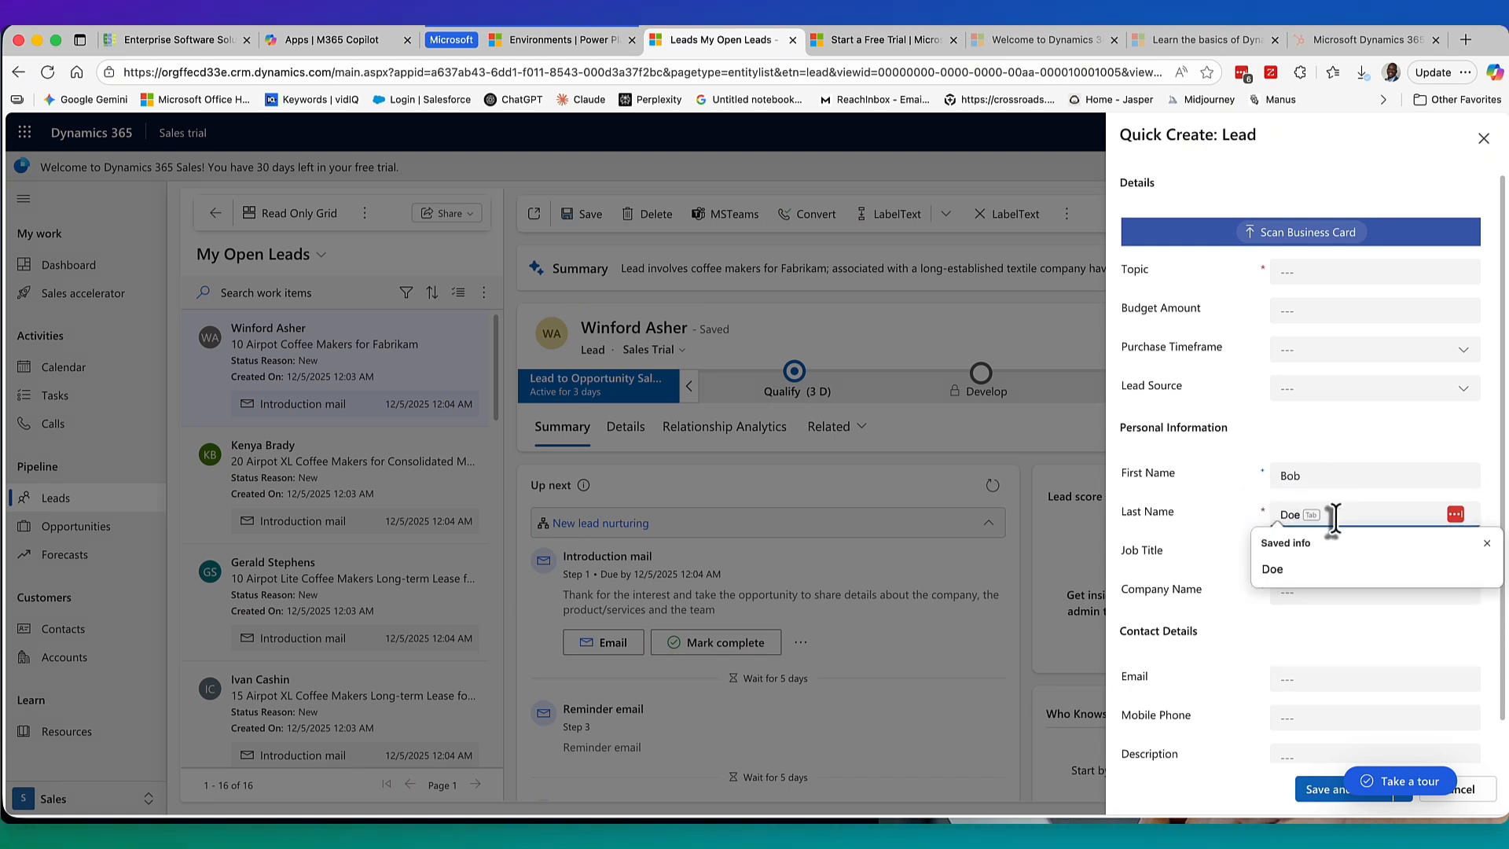
left_click(1298, 557)
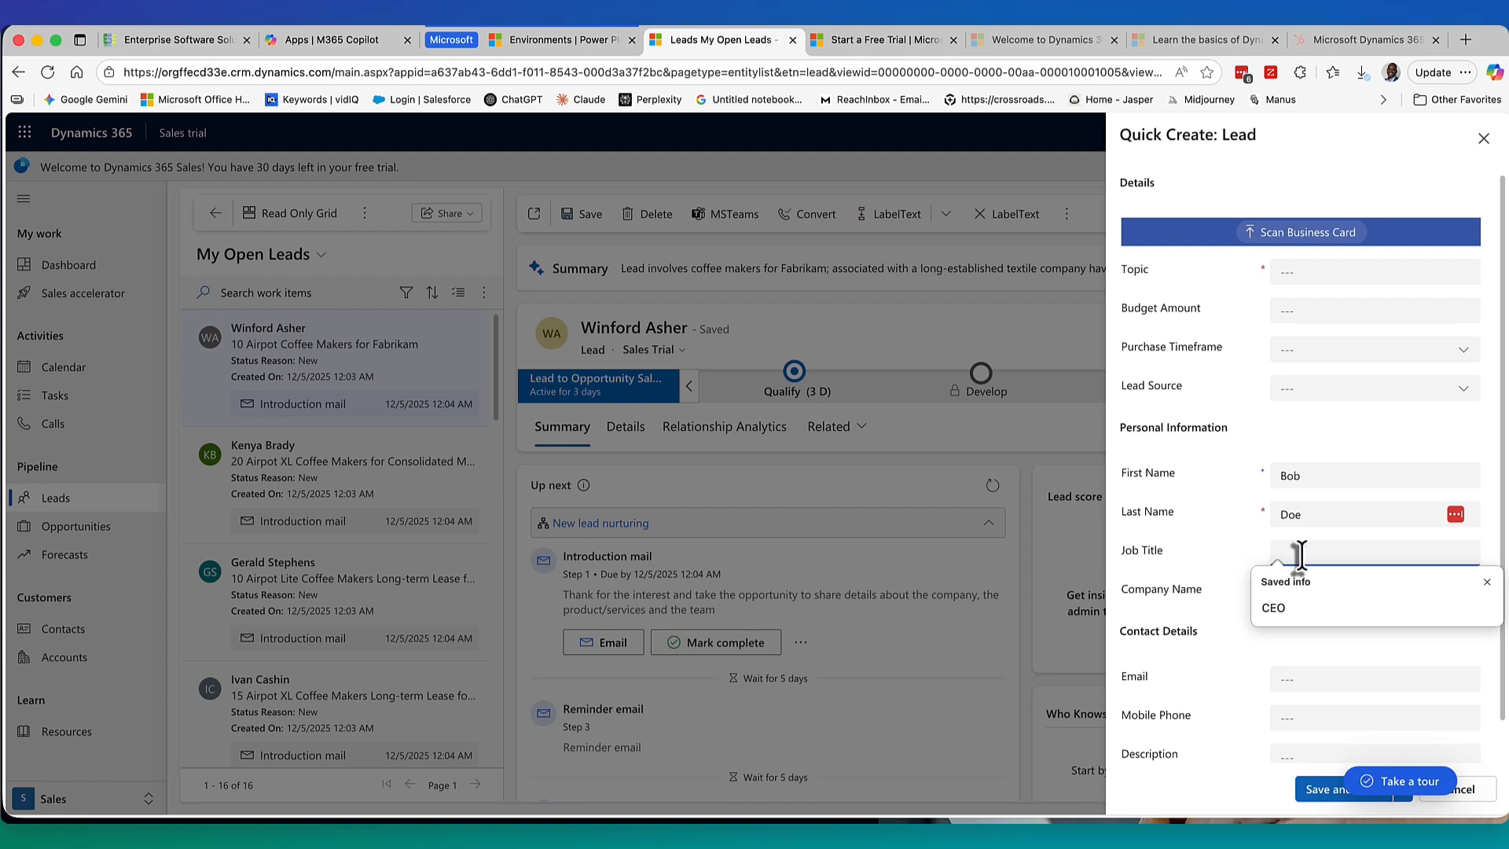
type("CFO")
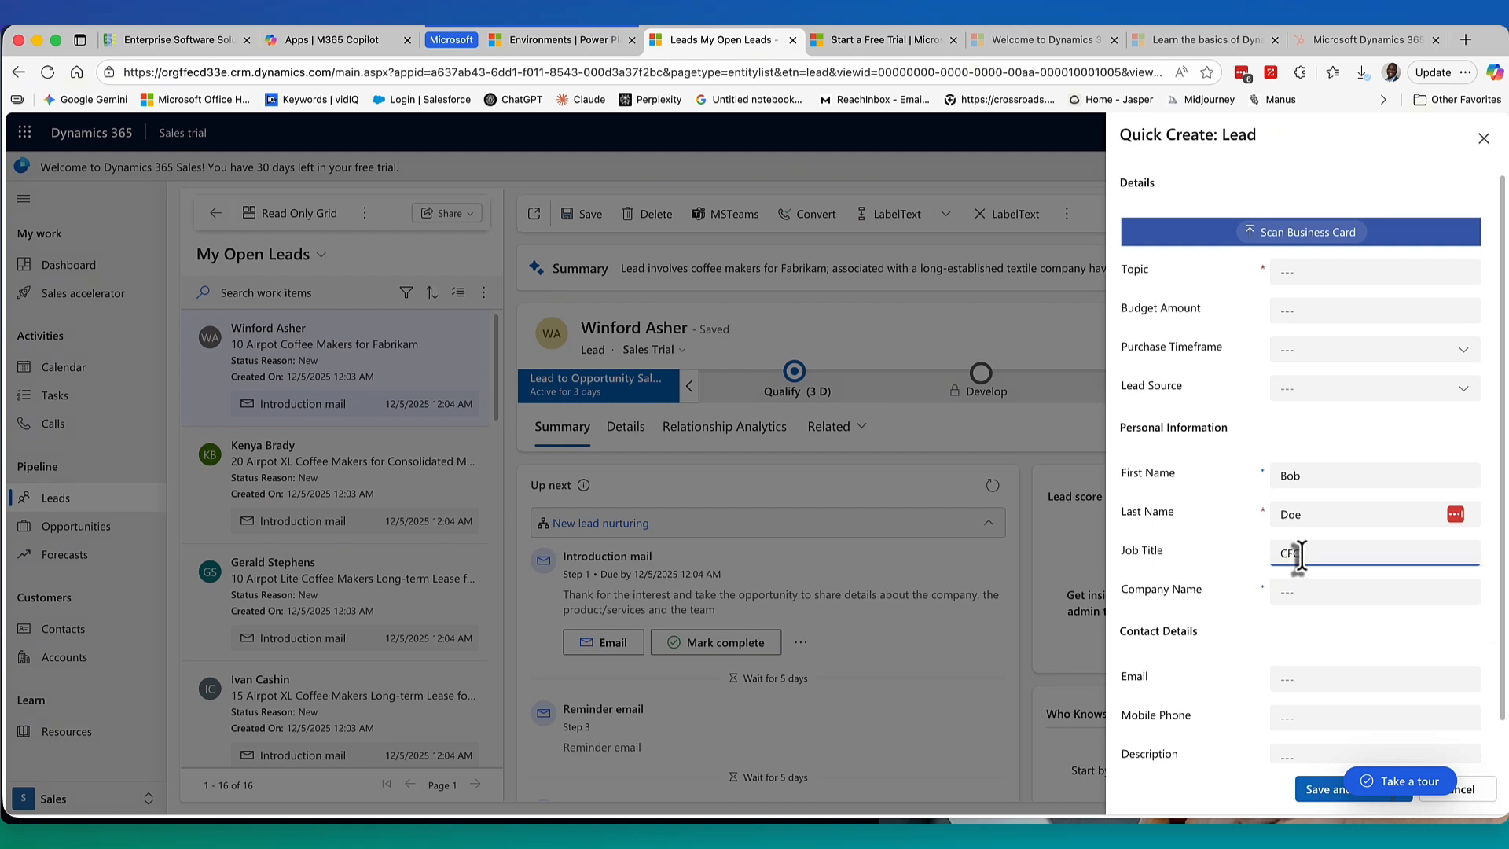
Enter company Doe and the contact's e-mail address, then dismiss the form with Escape.
left_click(1303, 591)
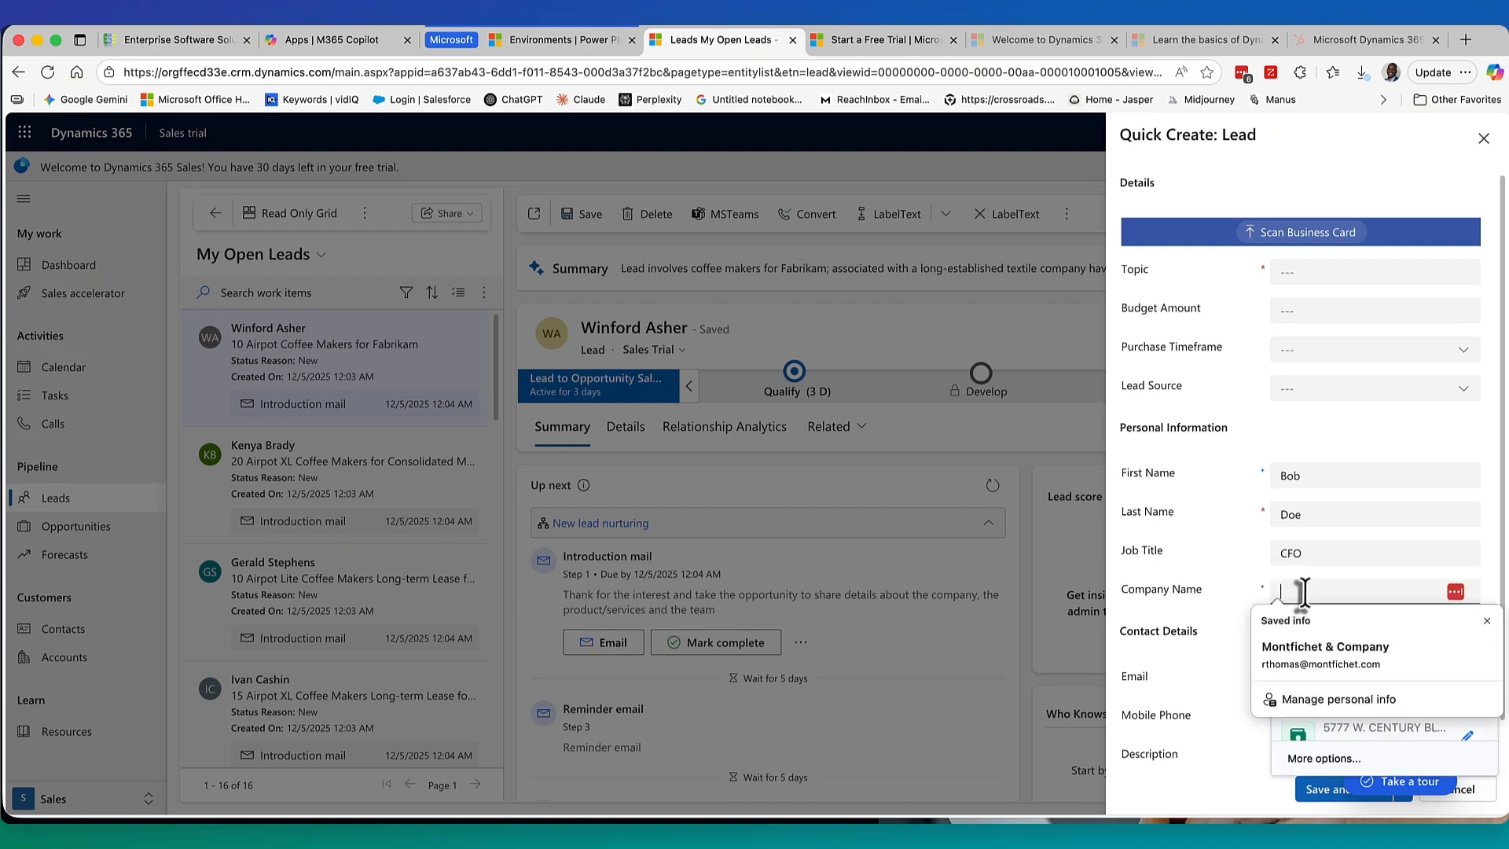
type("Doe Corp")
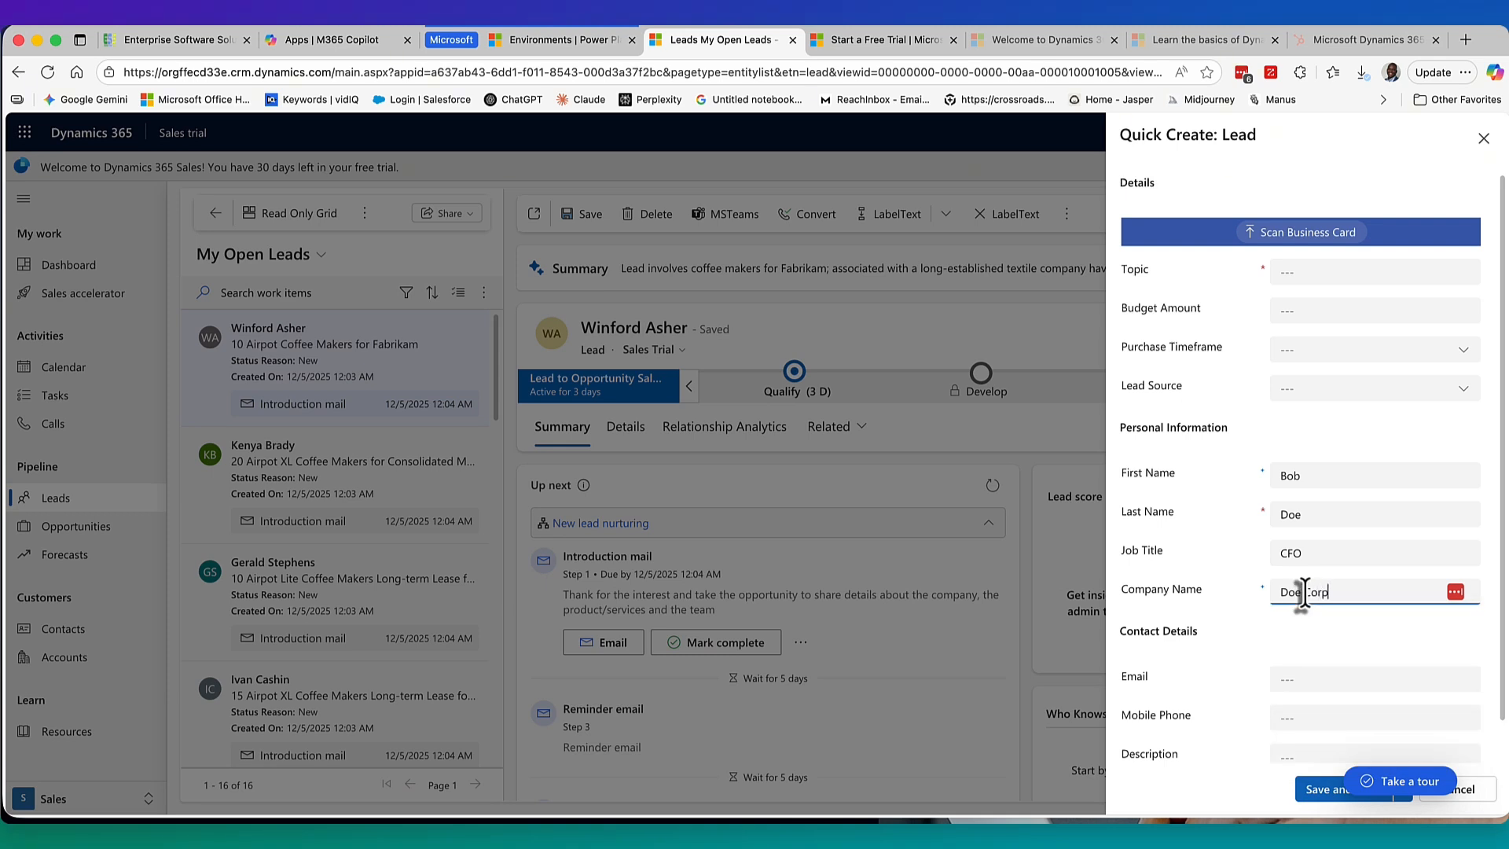
left_click(1291, 679)
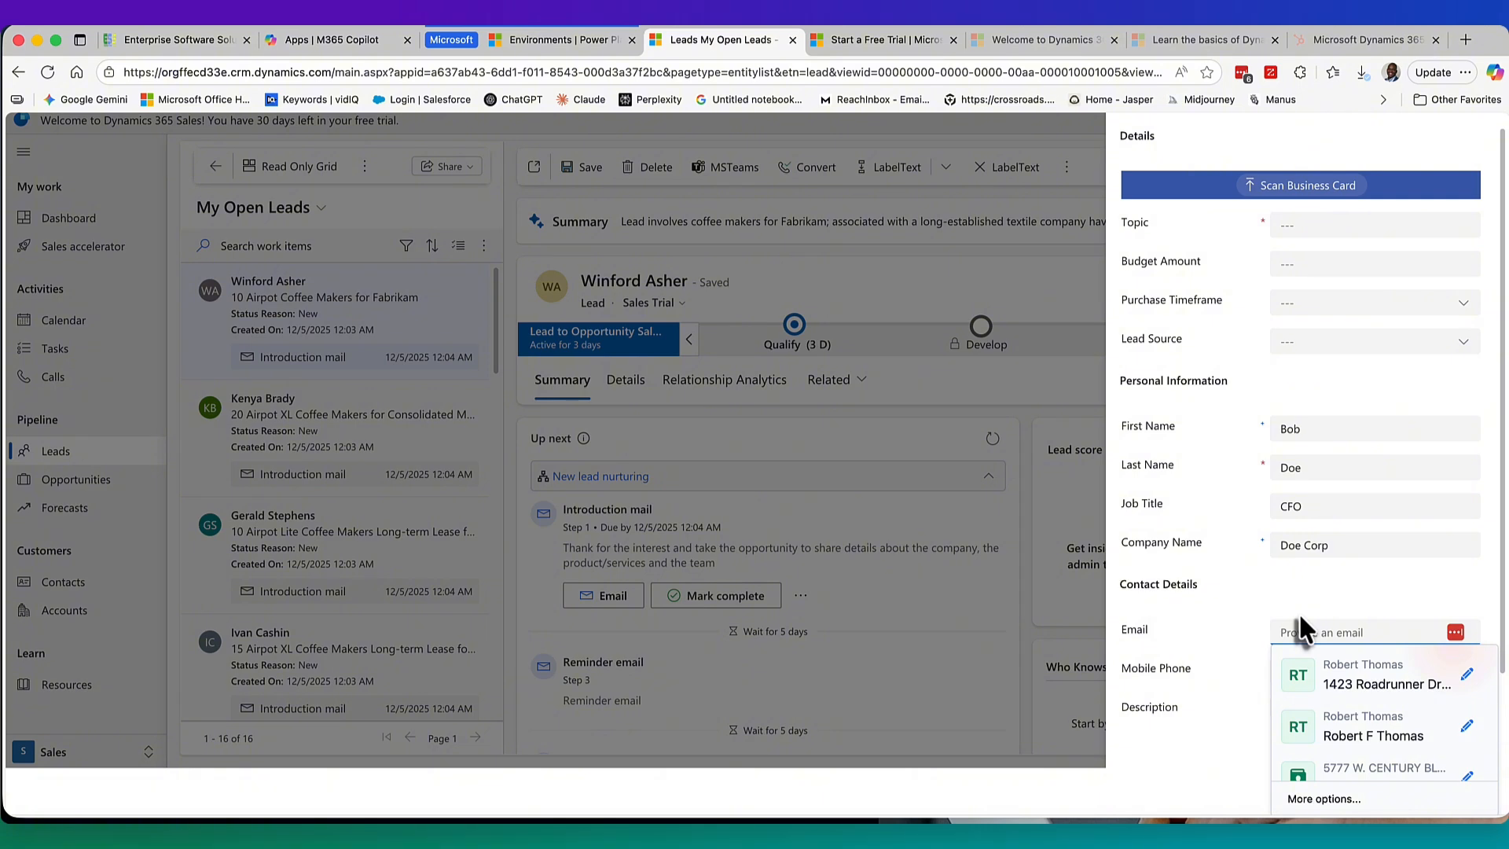
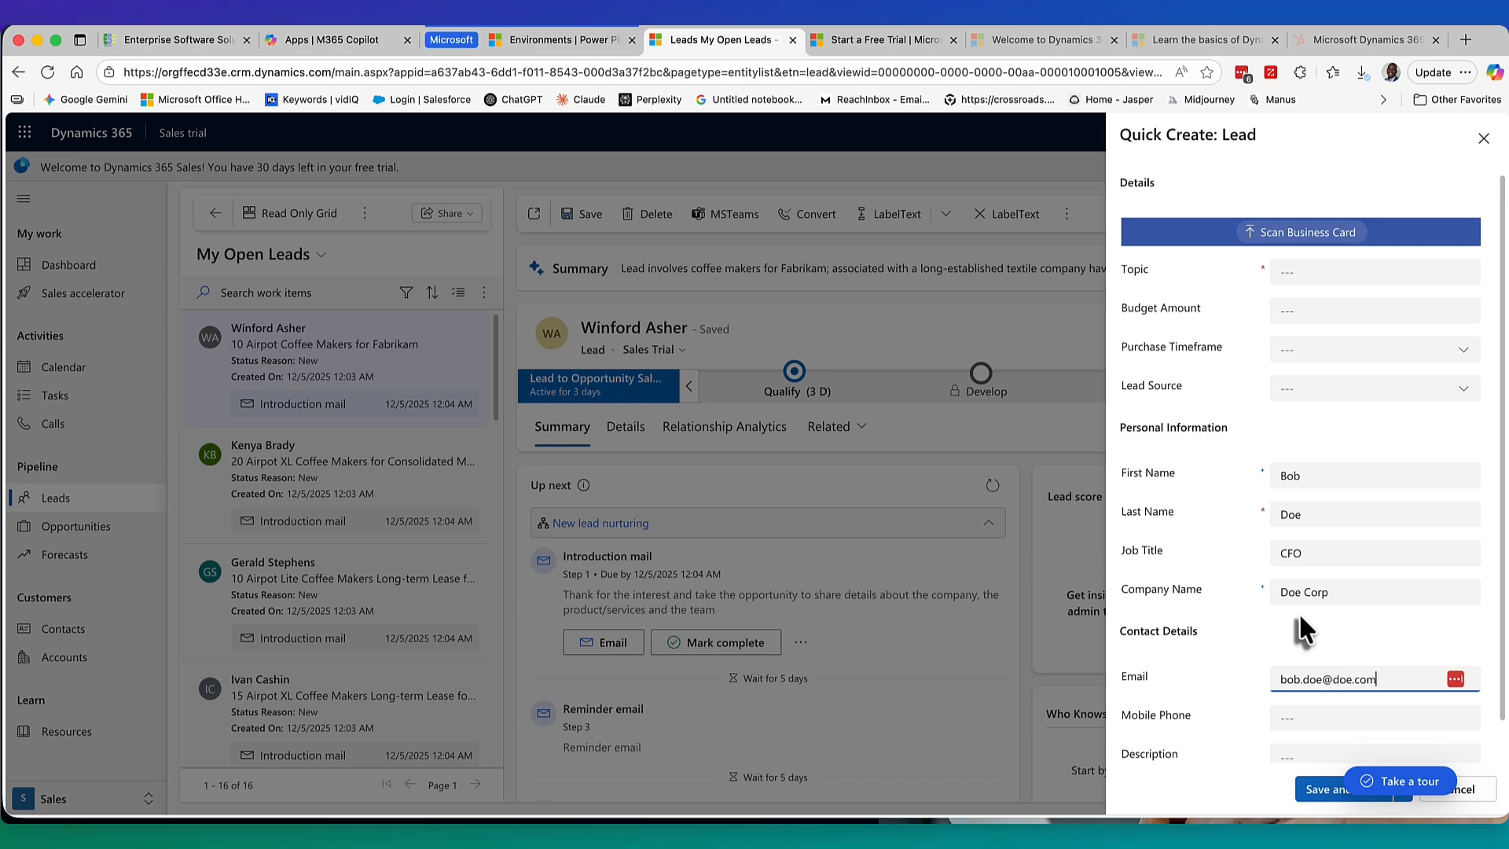
left_click(1291, 720)
key("Escape")
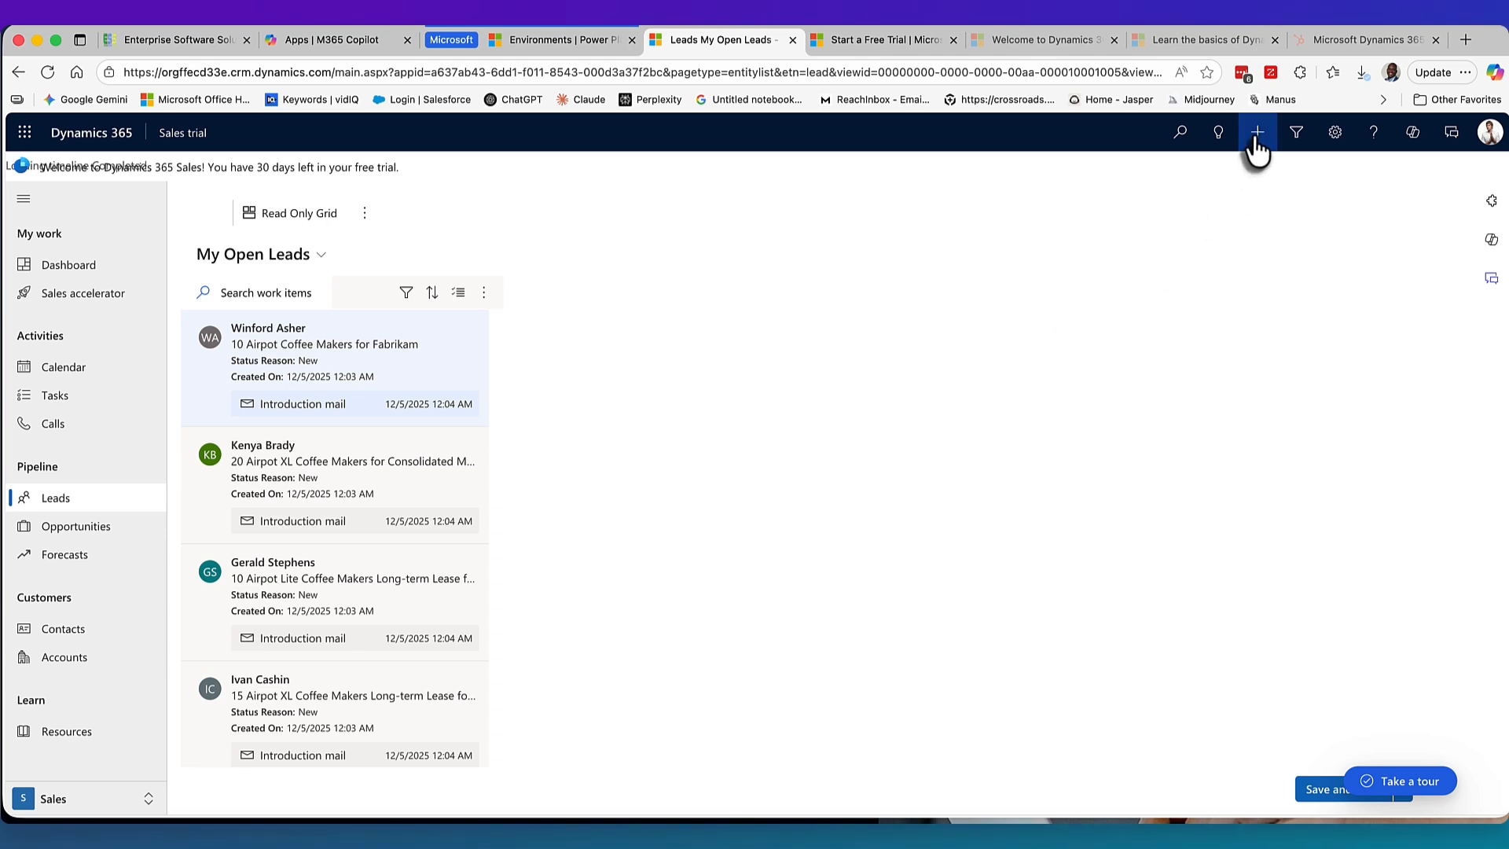
Hide the onboarding tours from the tour checklist, confirming with Yes.
left_click(1407, 784)
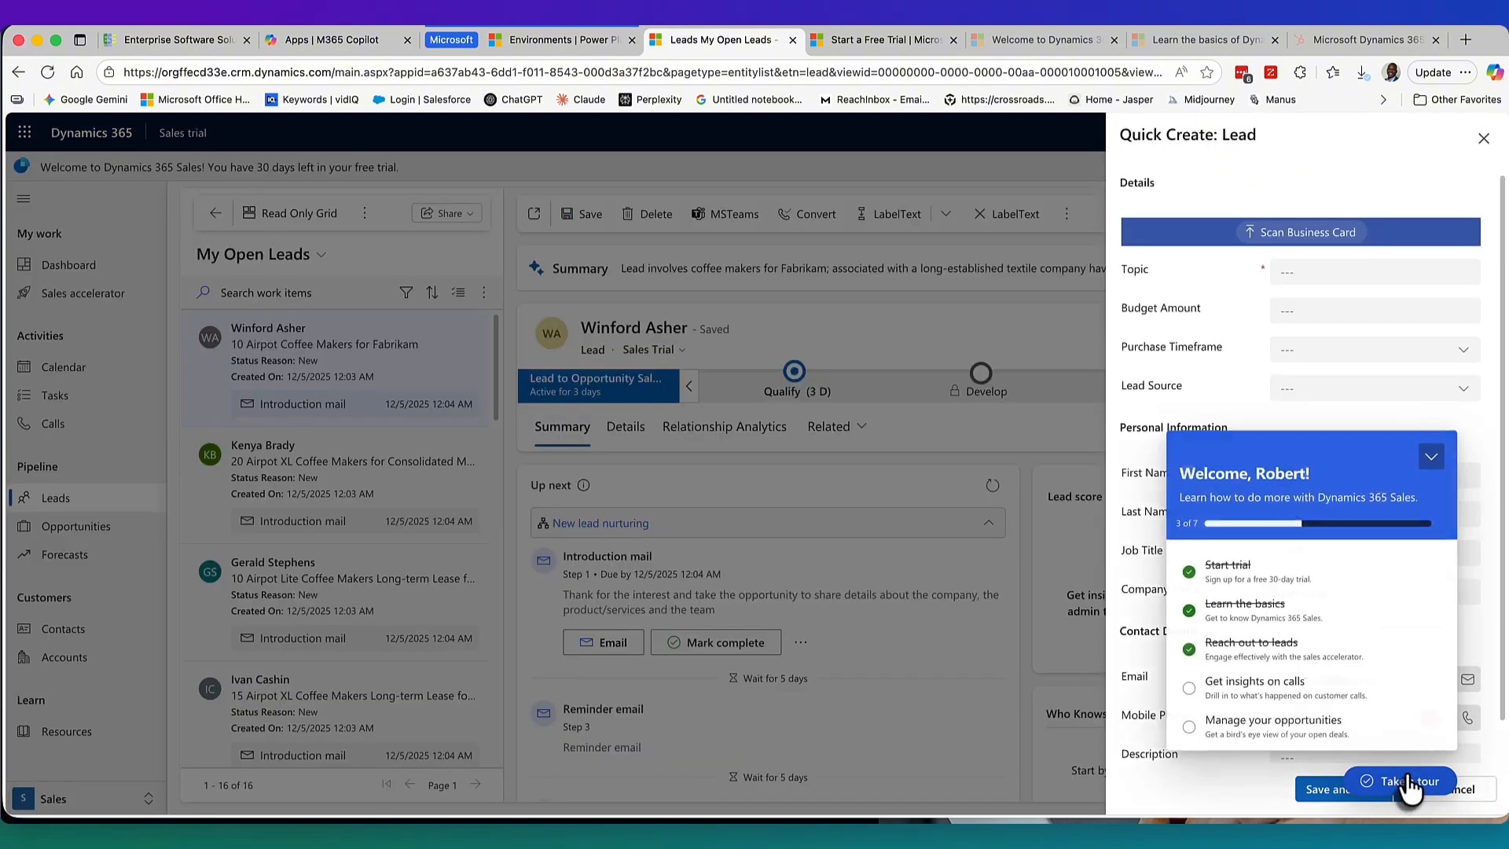
scroll(1376, 684, "down", 3)
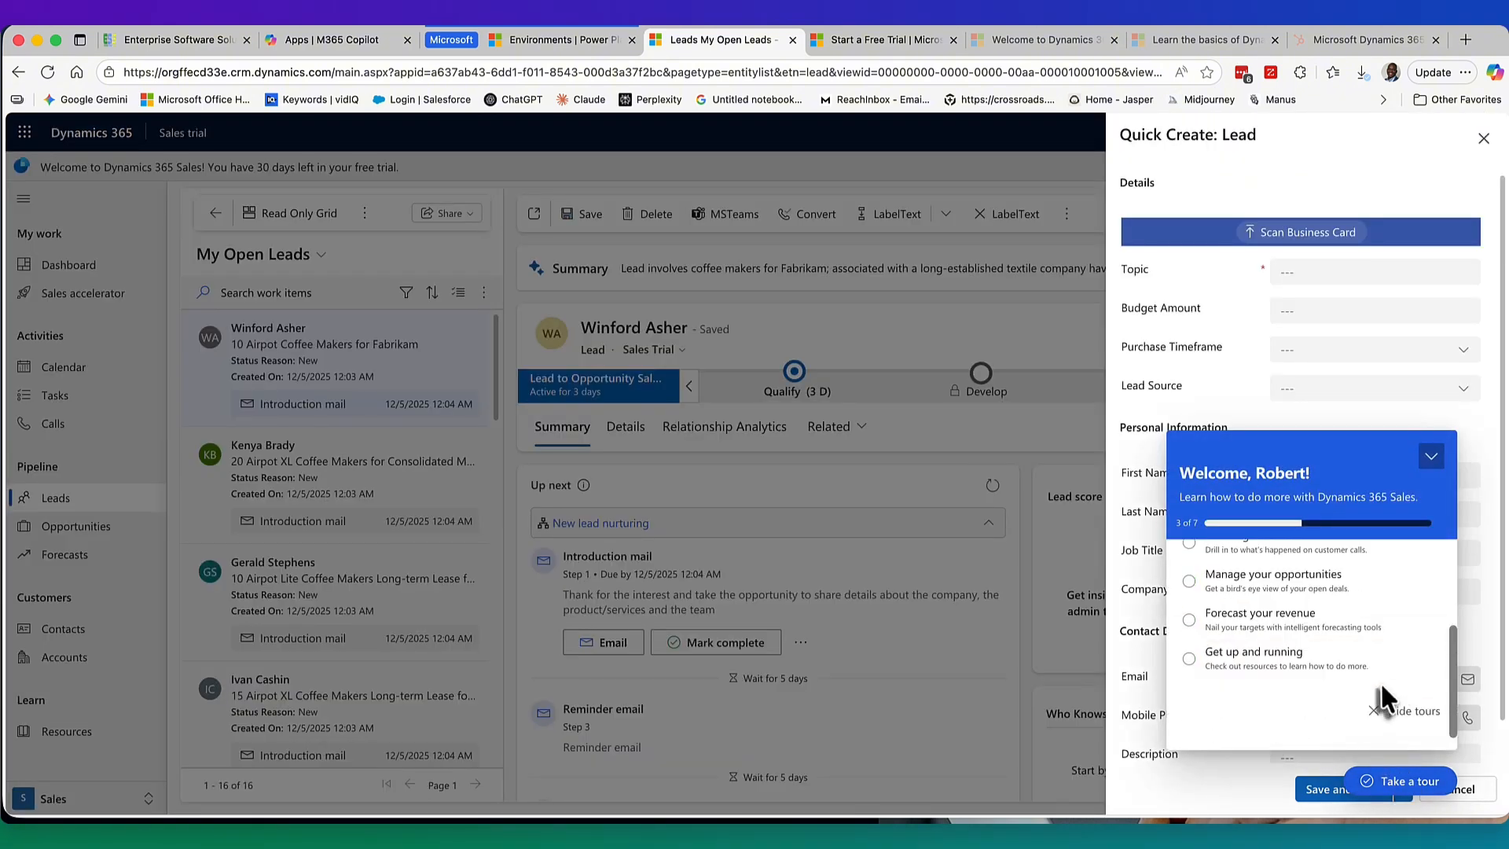
left_click(1404, 710)
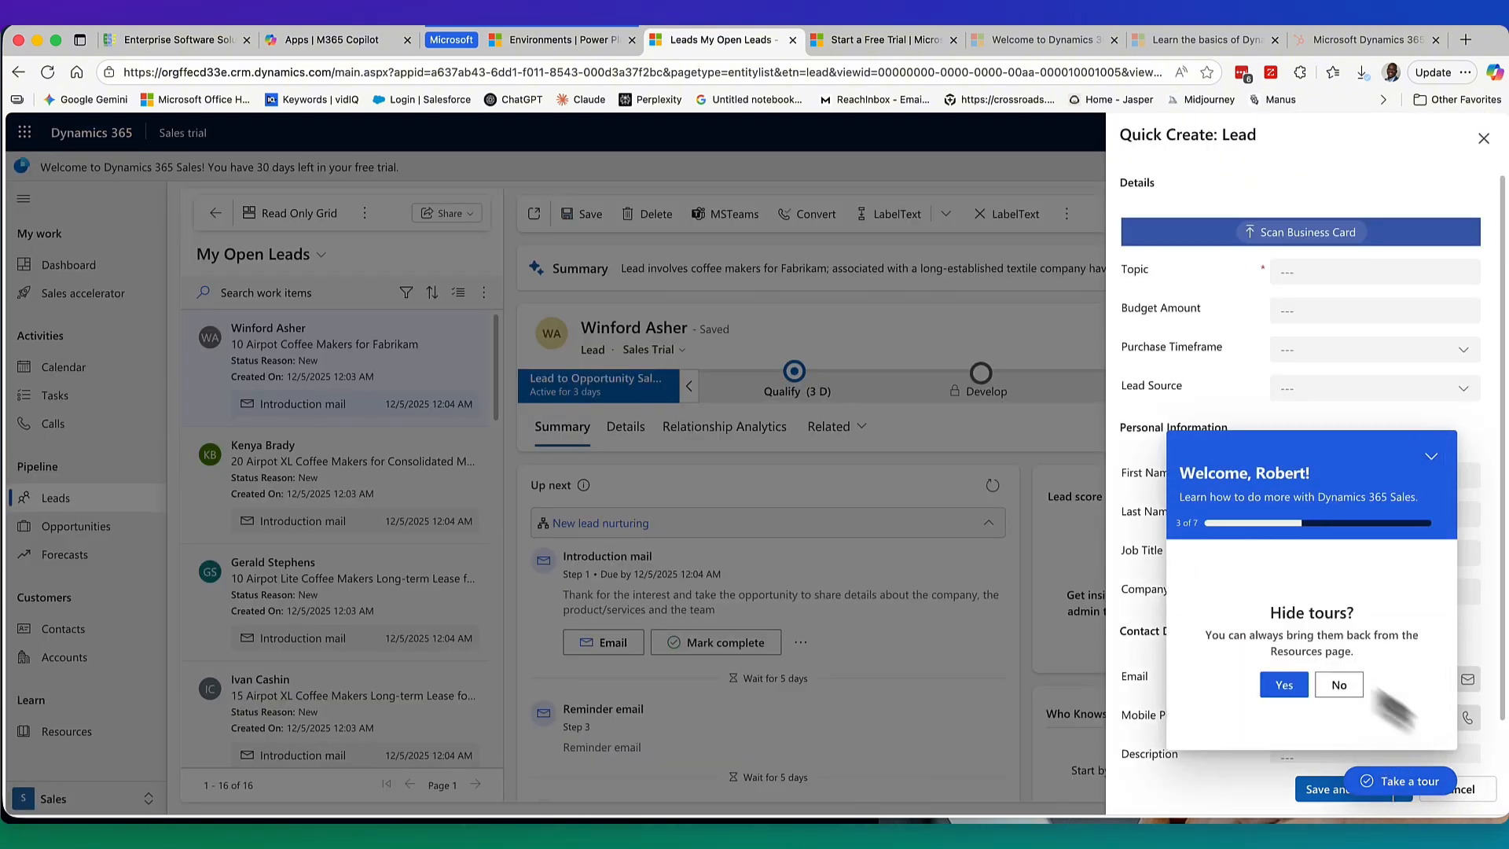
left_click(1282, 685)
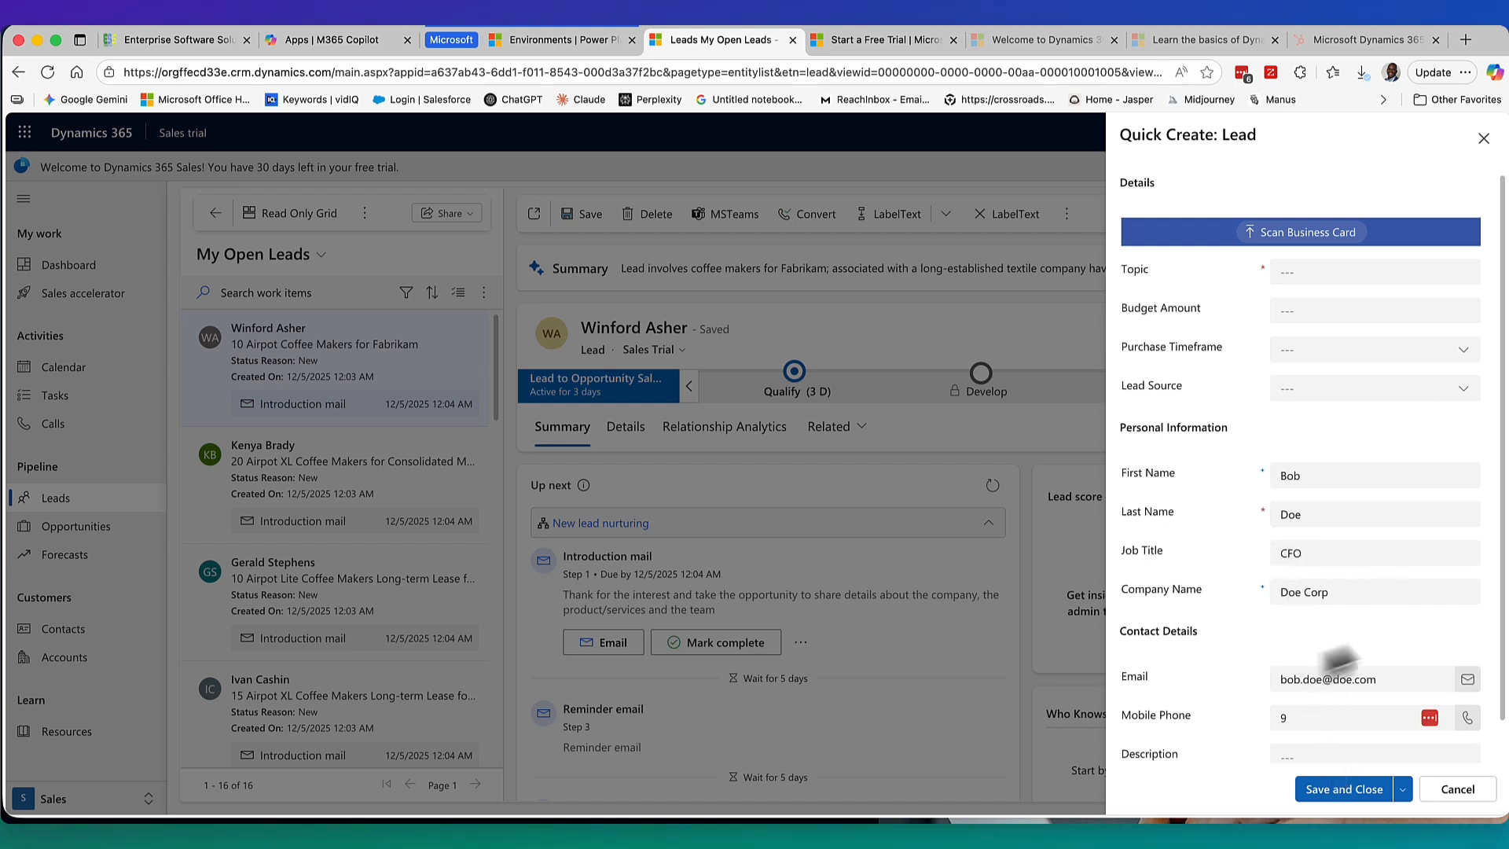
scroll(1355, 652, "down", 1)
Dismiss the autofill suggestions over Mobile Phone and pause LastPass for this site.
left_click(1295, 676)
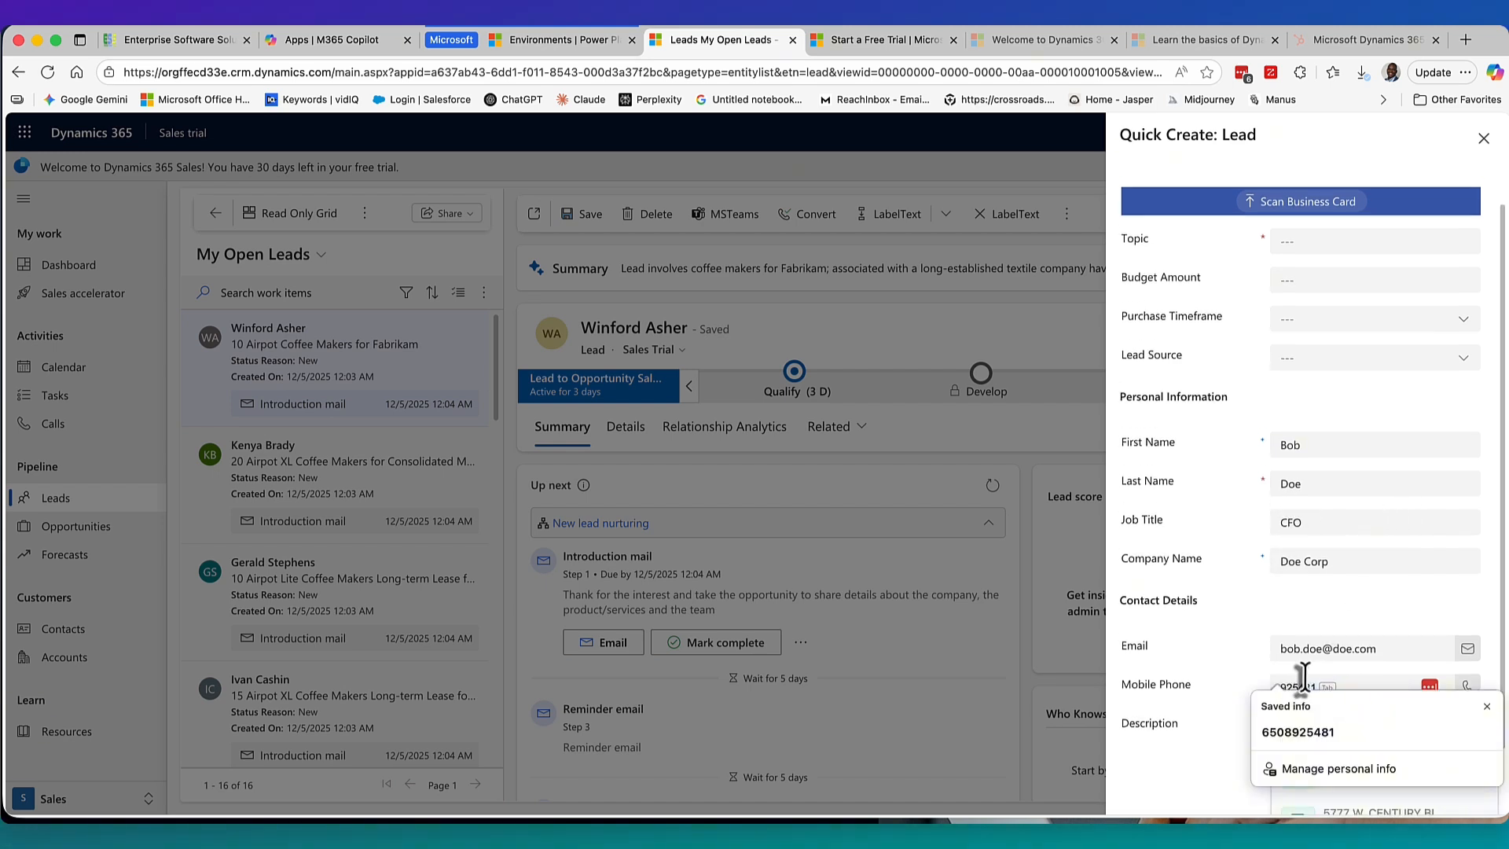
left_click(1487, 706)
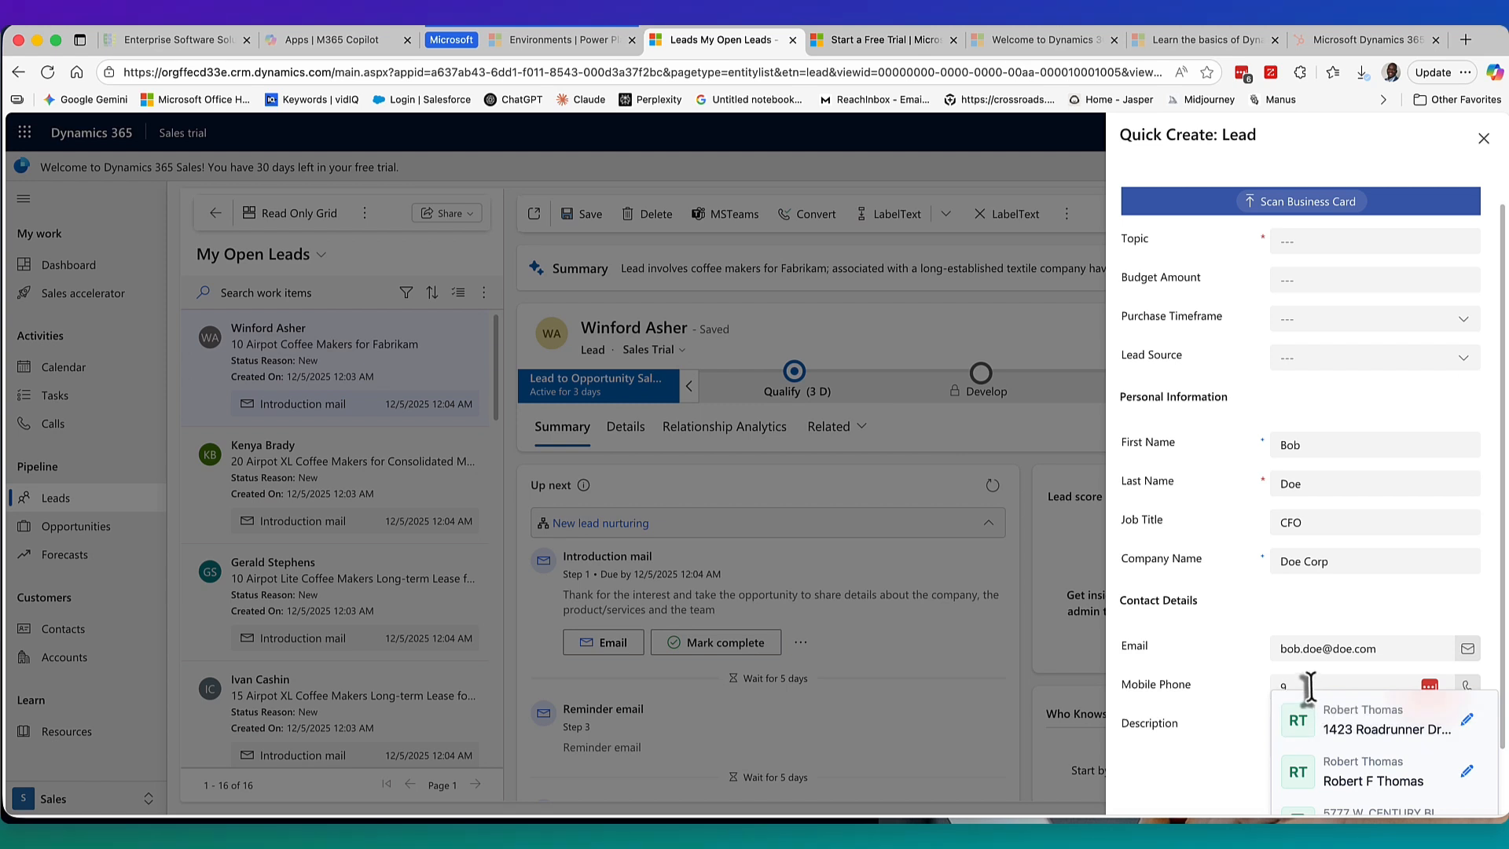
left_click(1433, 690)
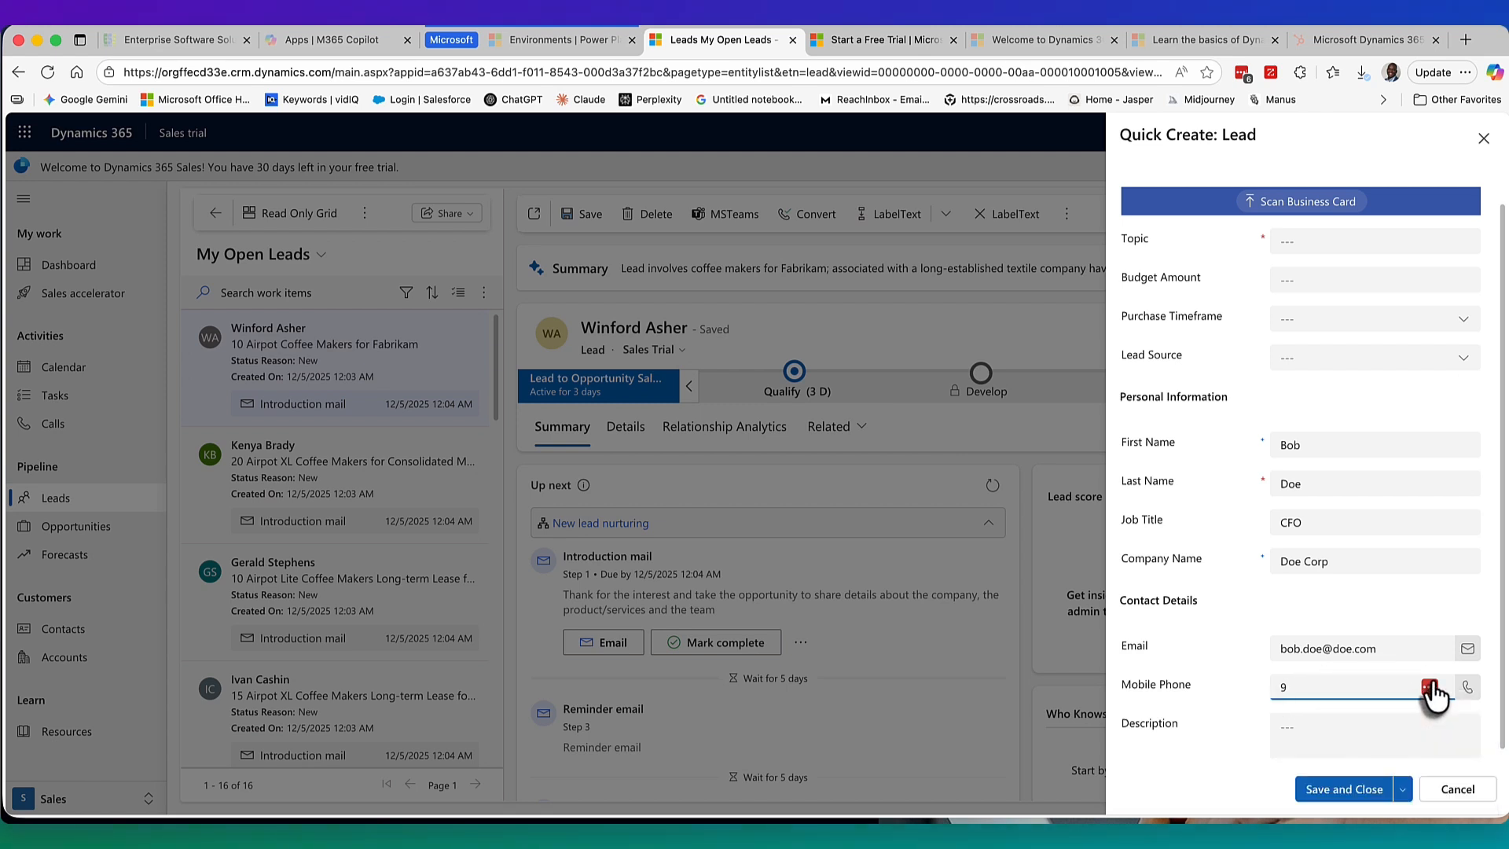
scroll(1478, 739, "down", 3)
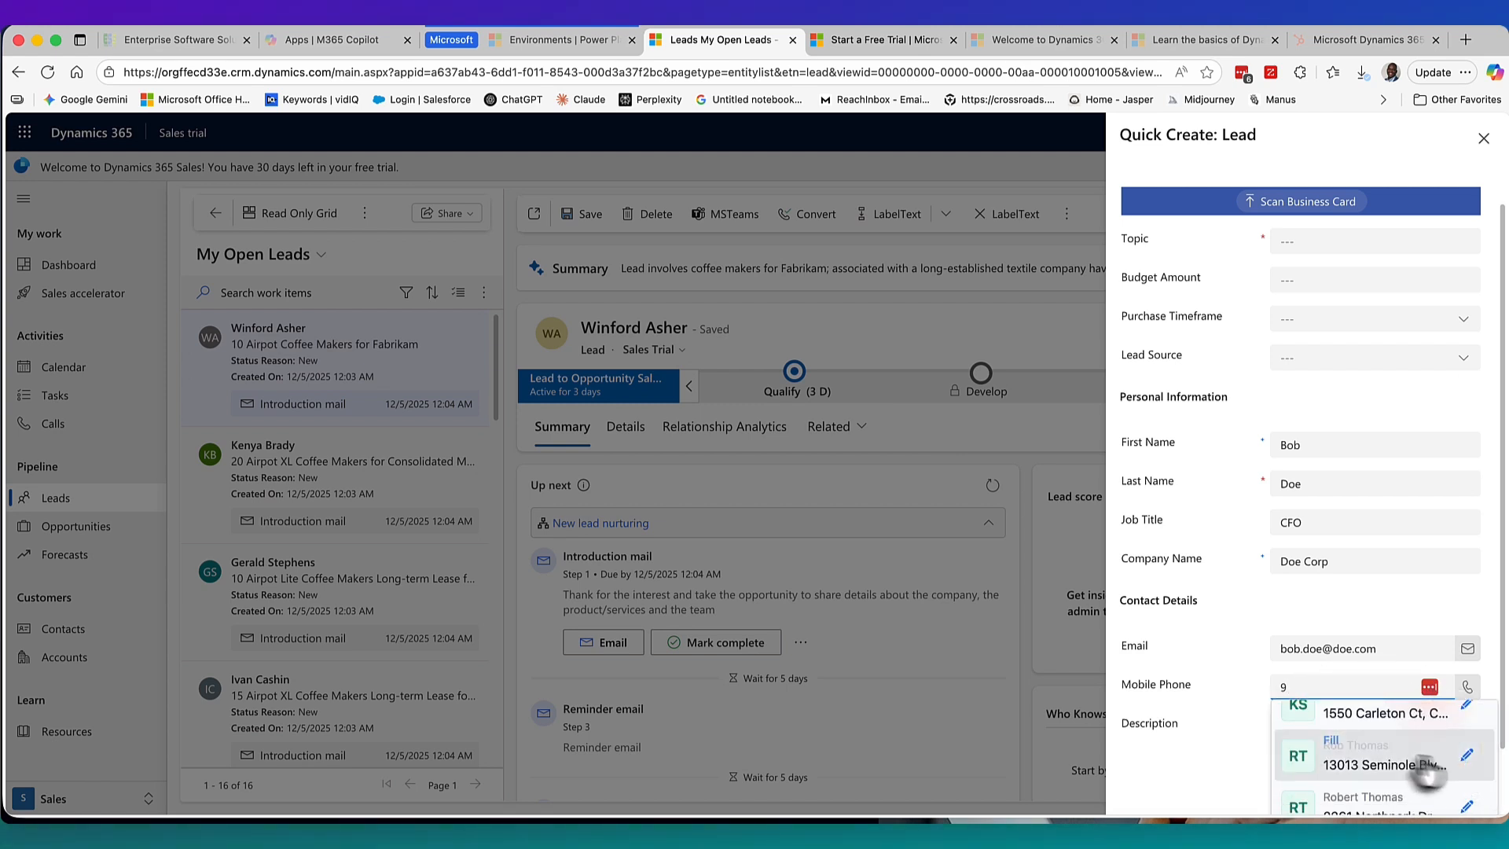
scroll(1489, 743, "down", 2)
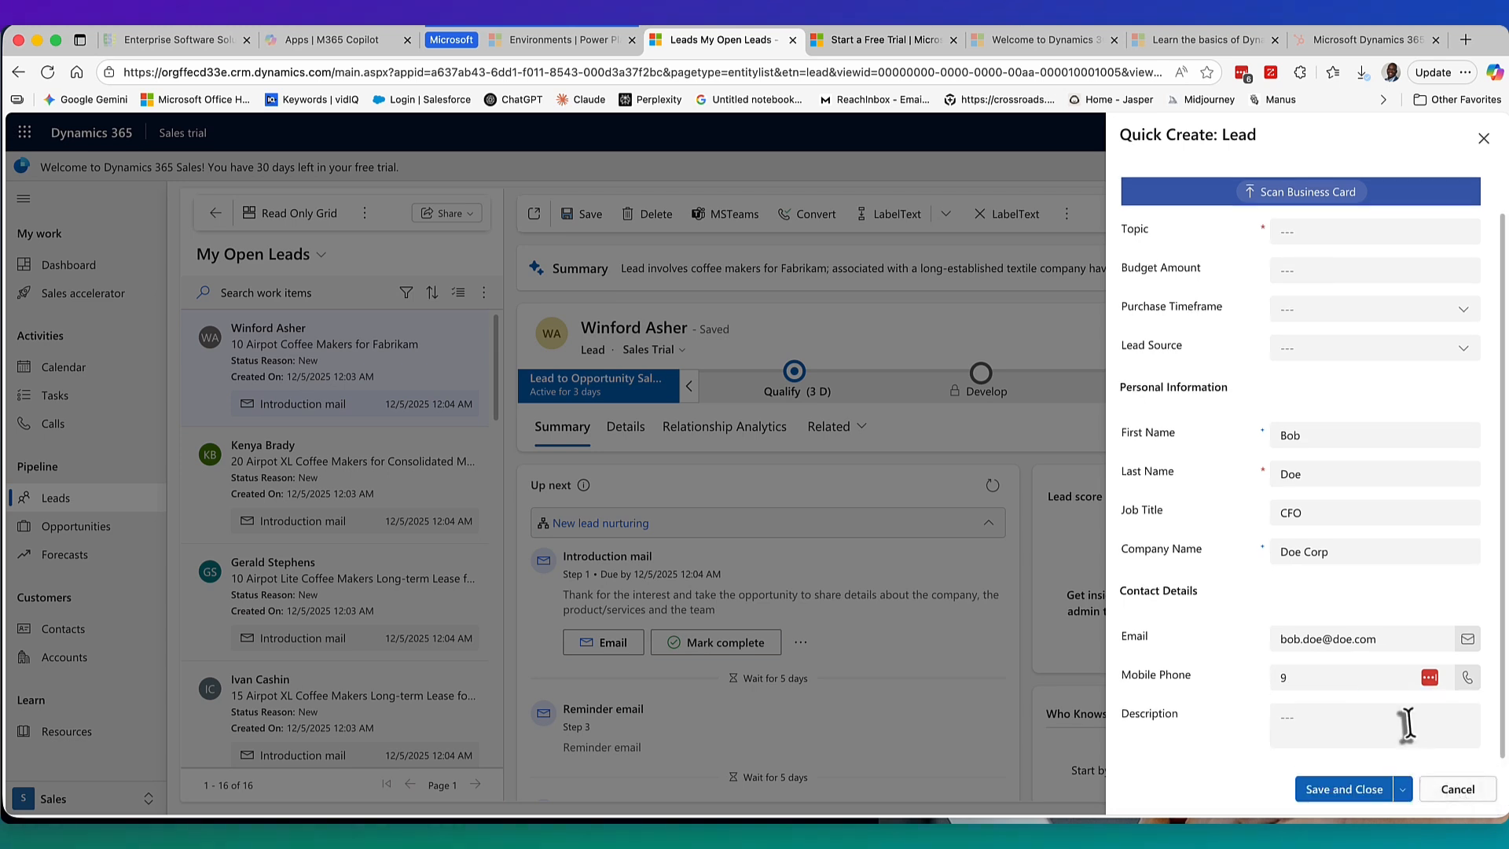
left_click(1426, 683)
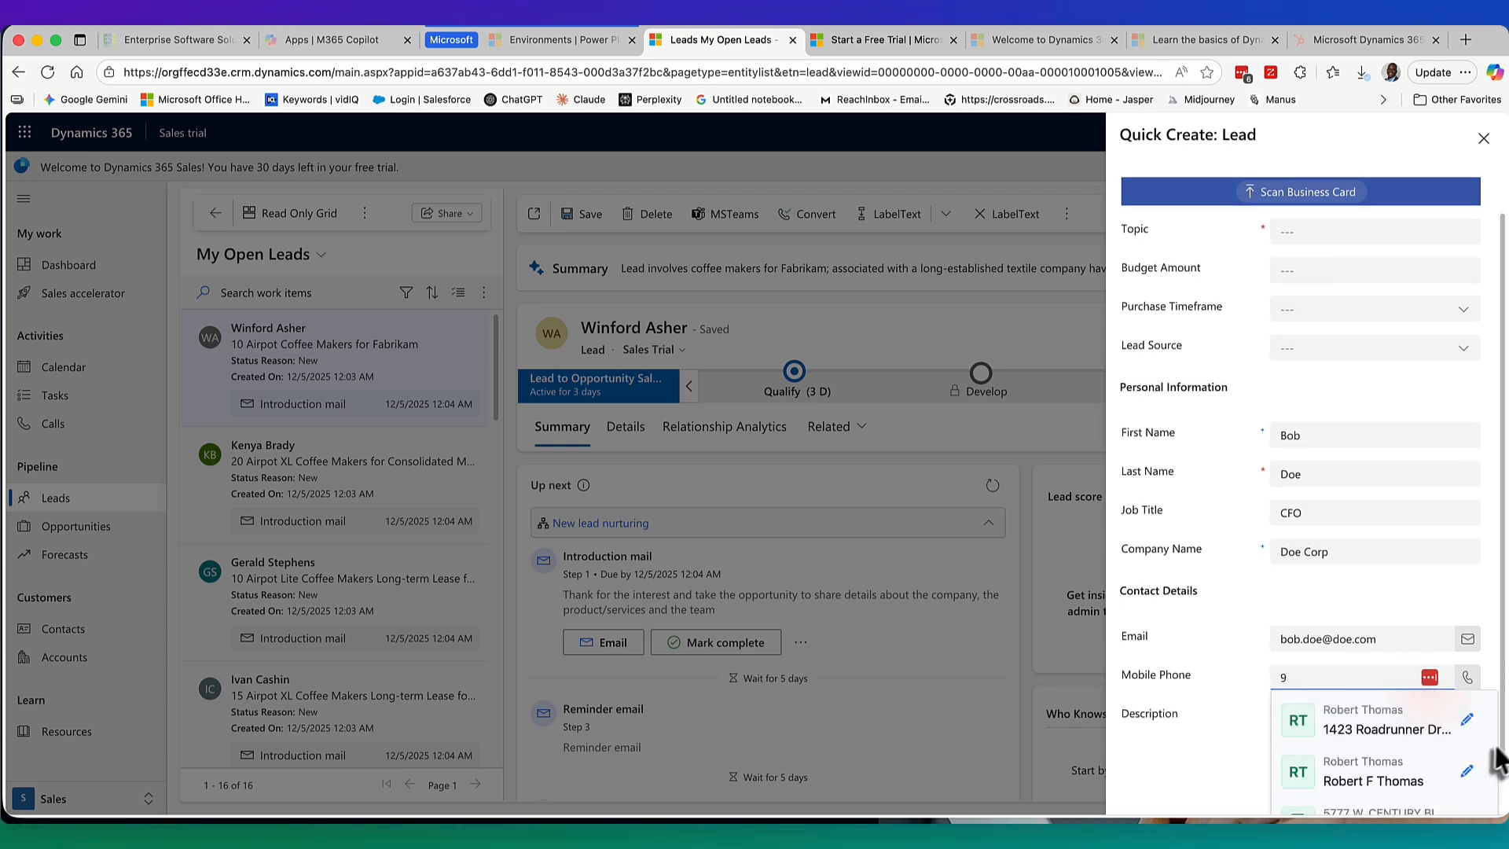
left_click(1503, 753)
left_click(1328, 679)
left_click(1328, 798)
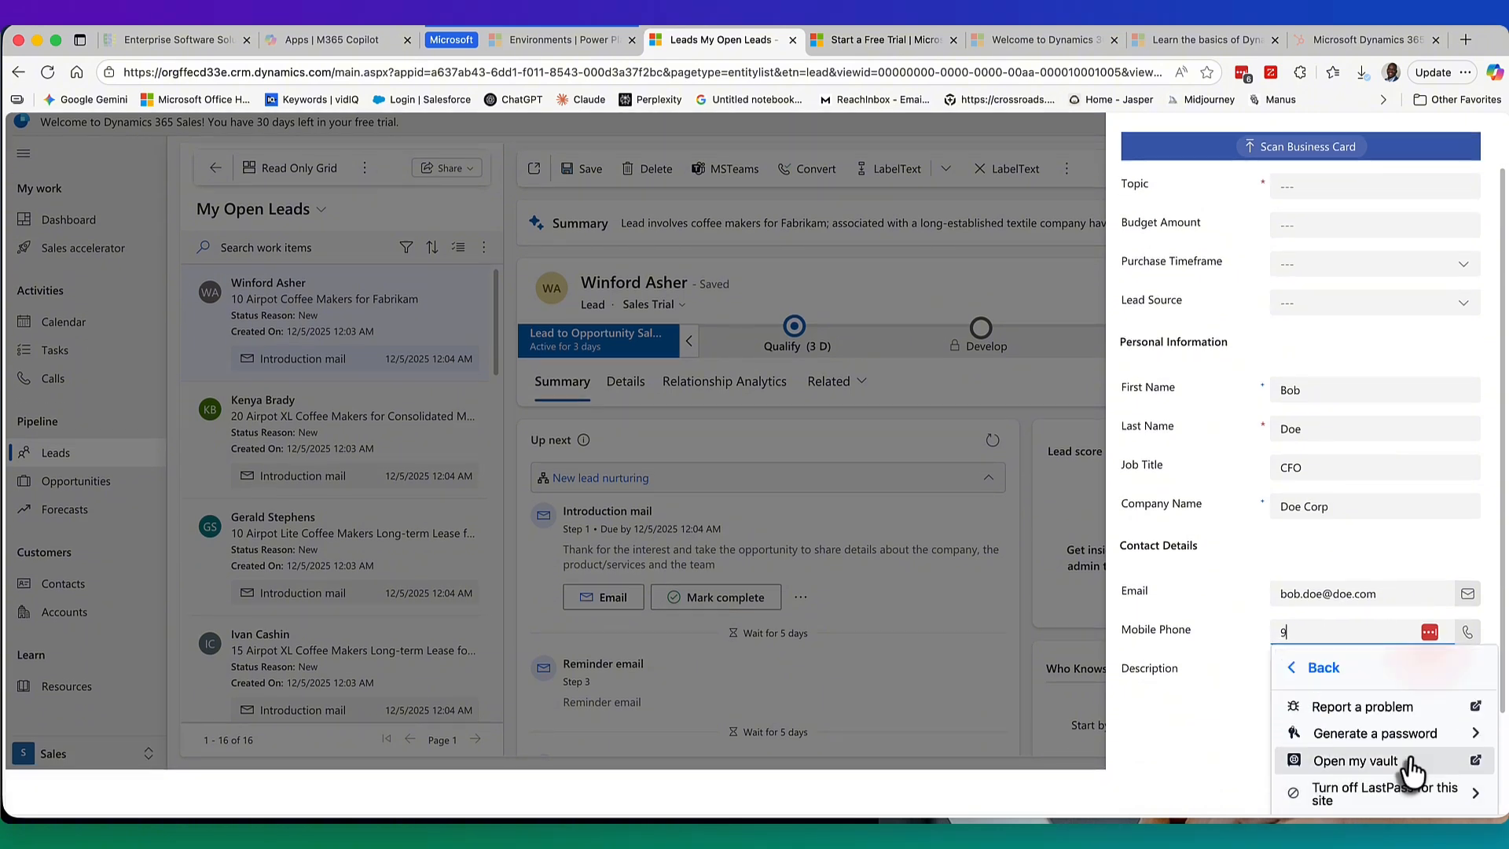
left_click(1376, 792)
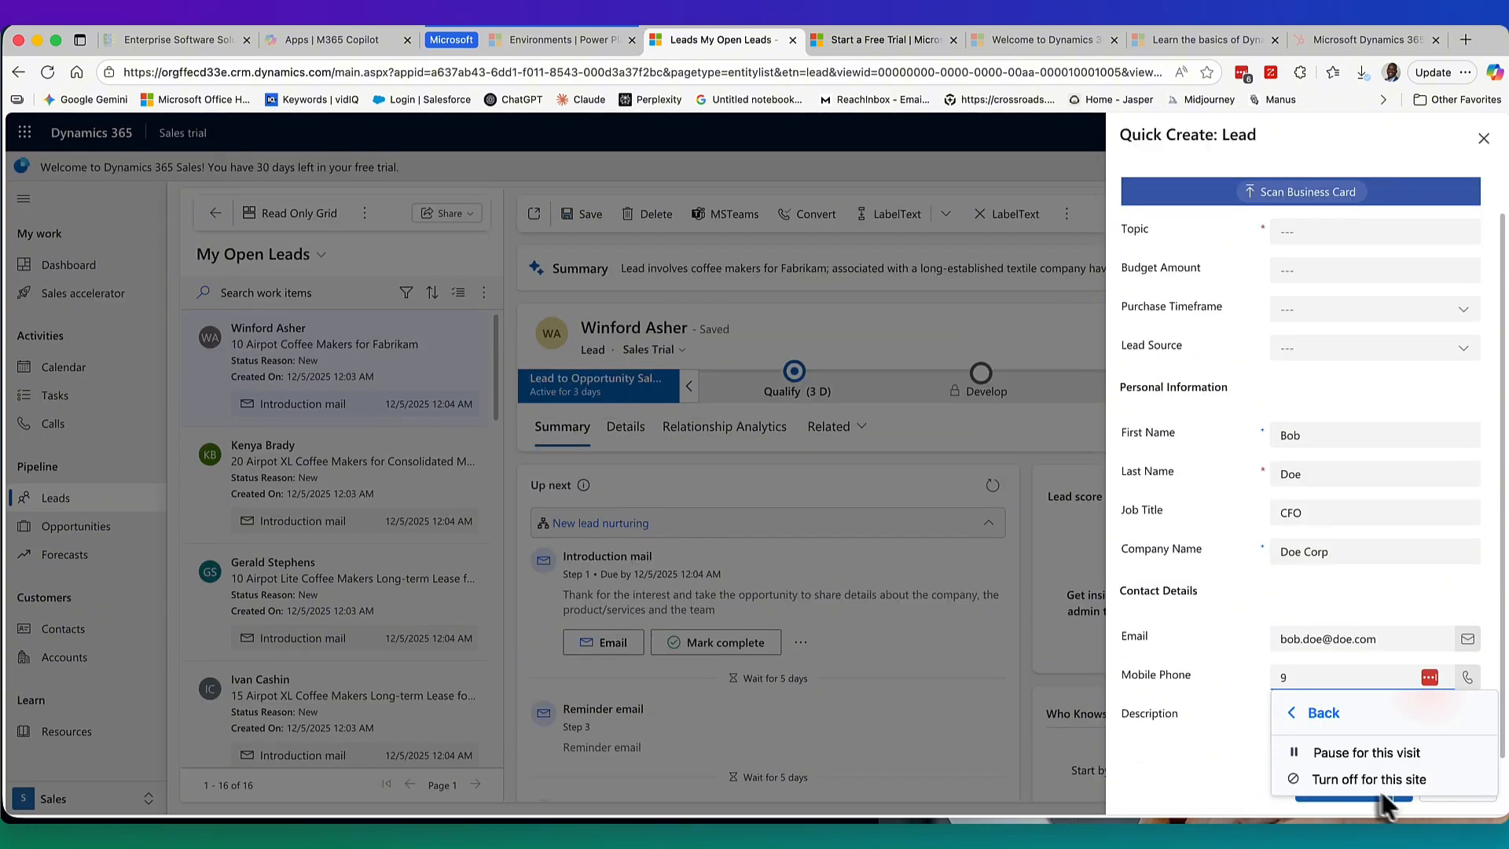
left_click(1356, 753)
Replace the stray digit with the full mobile phone number and add description 'Test details'.
left_click_drag(1331, 677, 1256, 679)
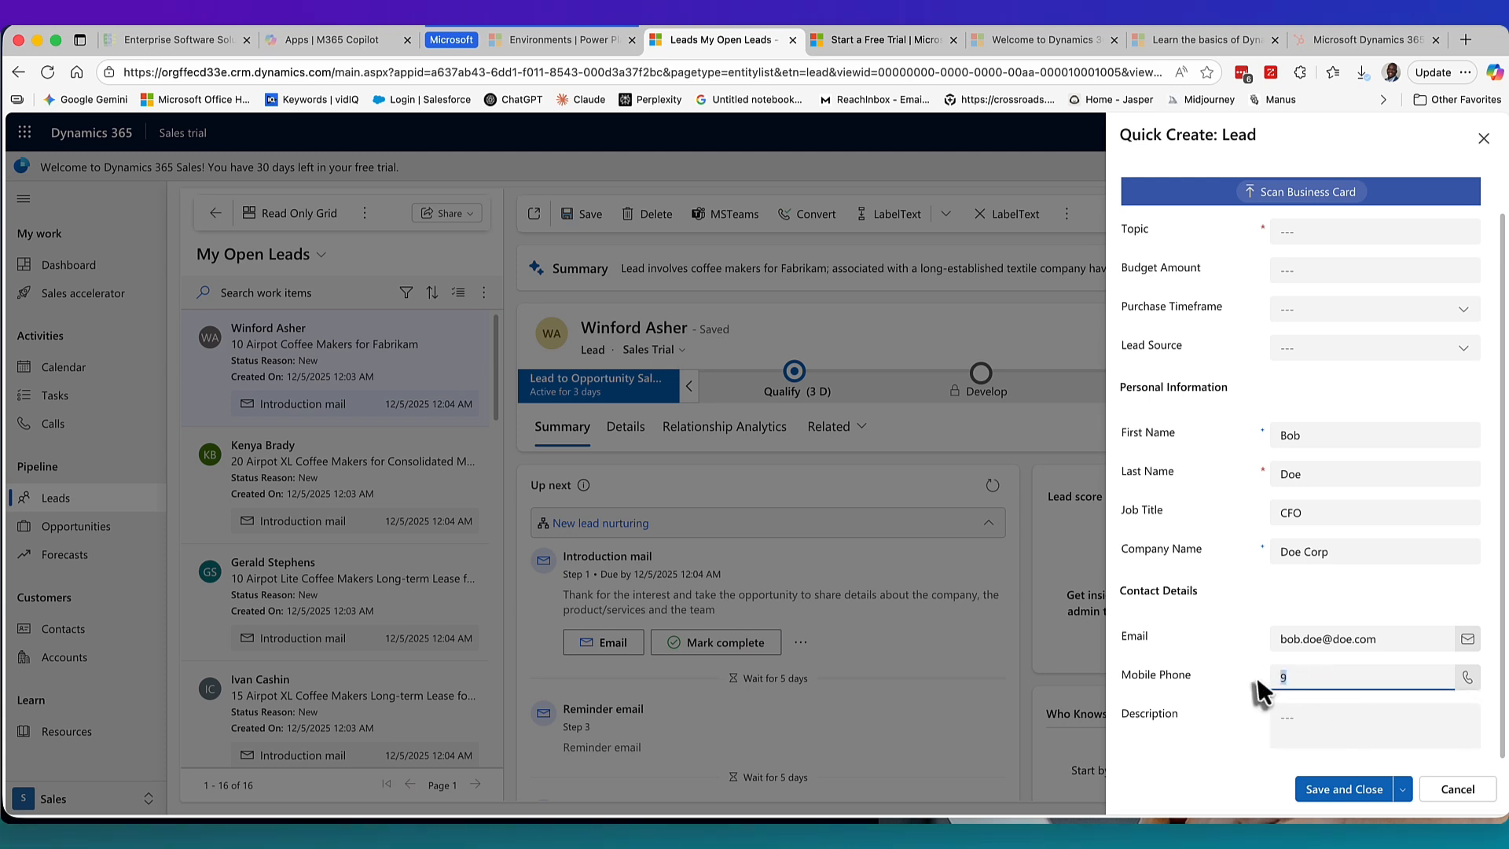
key("BackSpace")
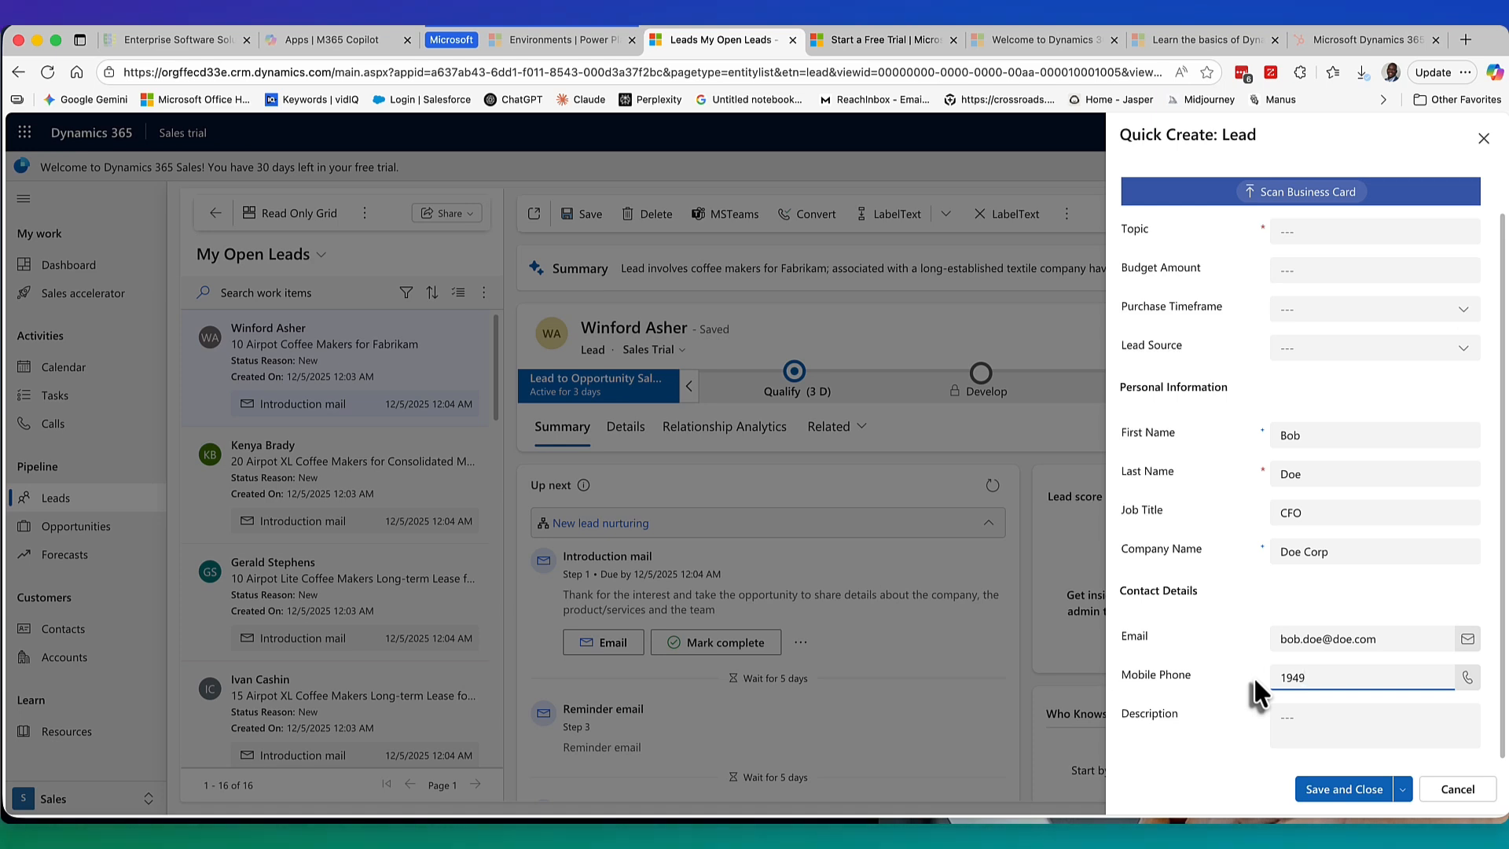
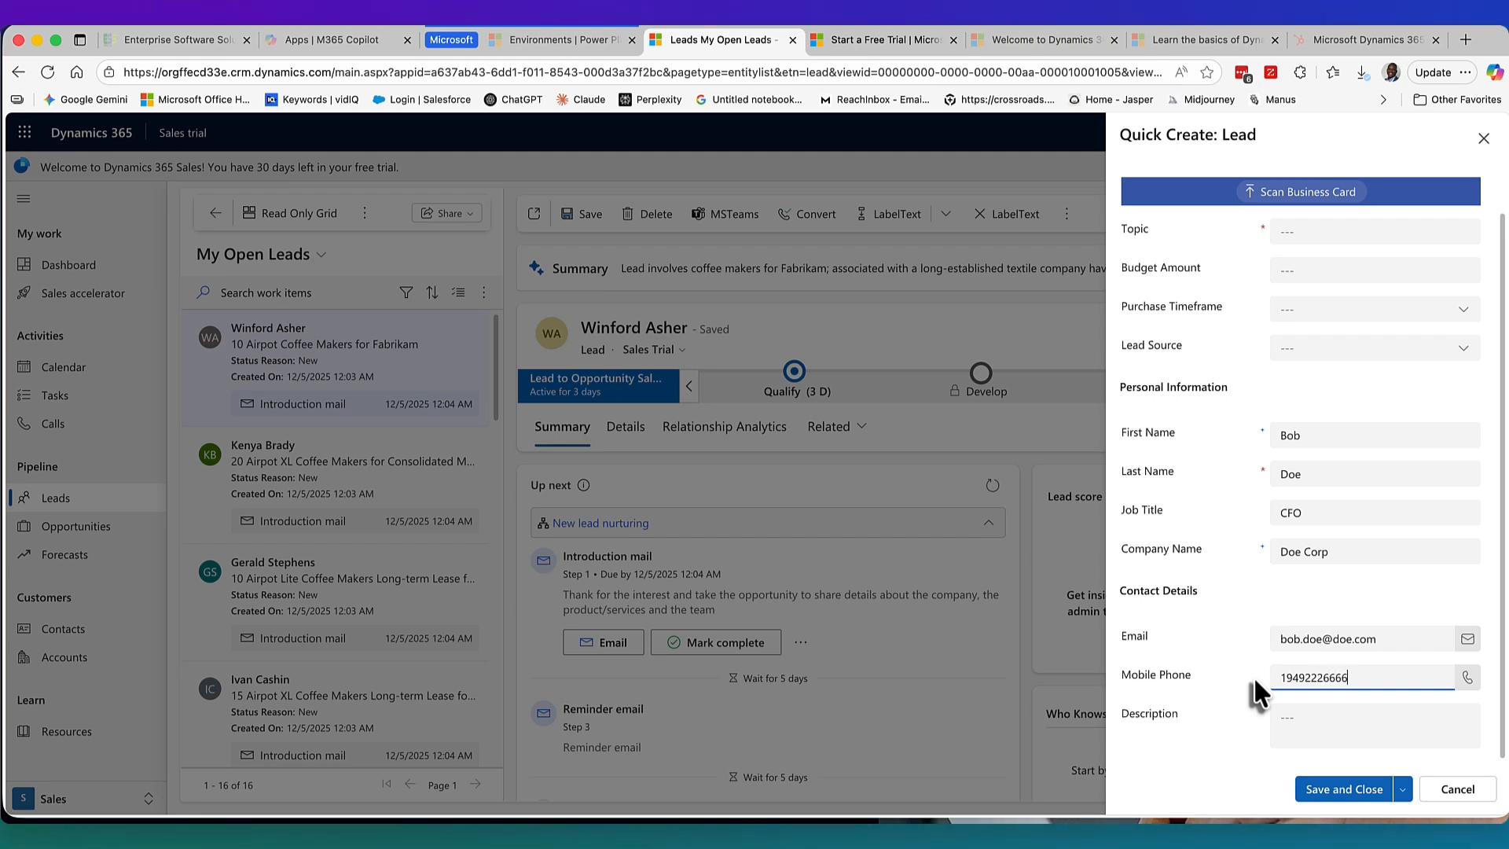
left_click(1301, 719)
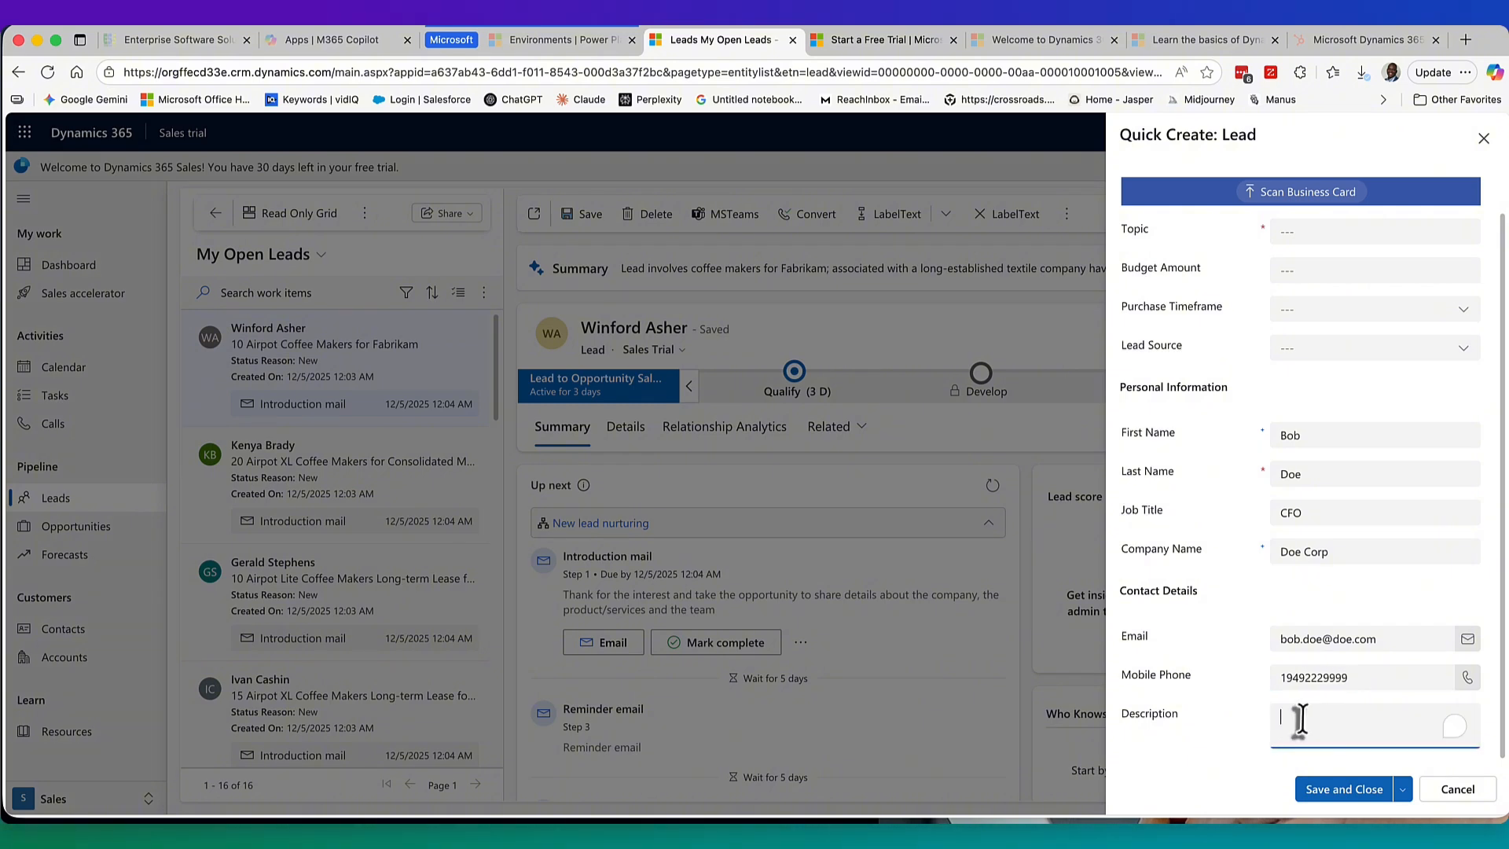
type("Tes")
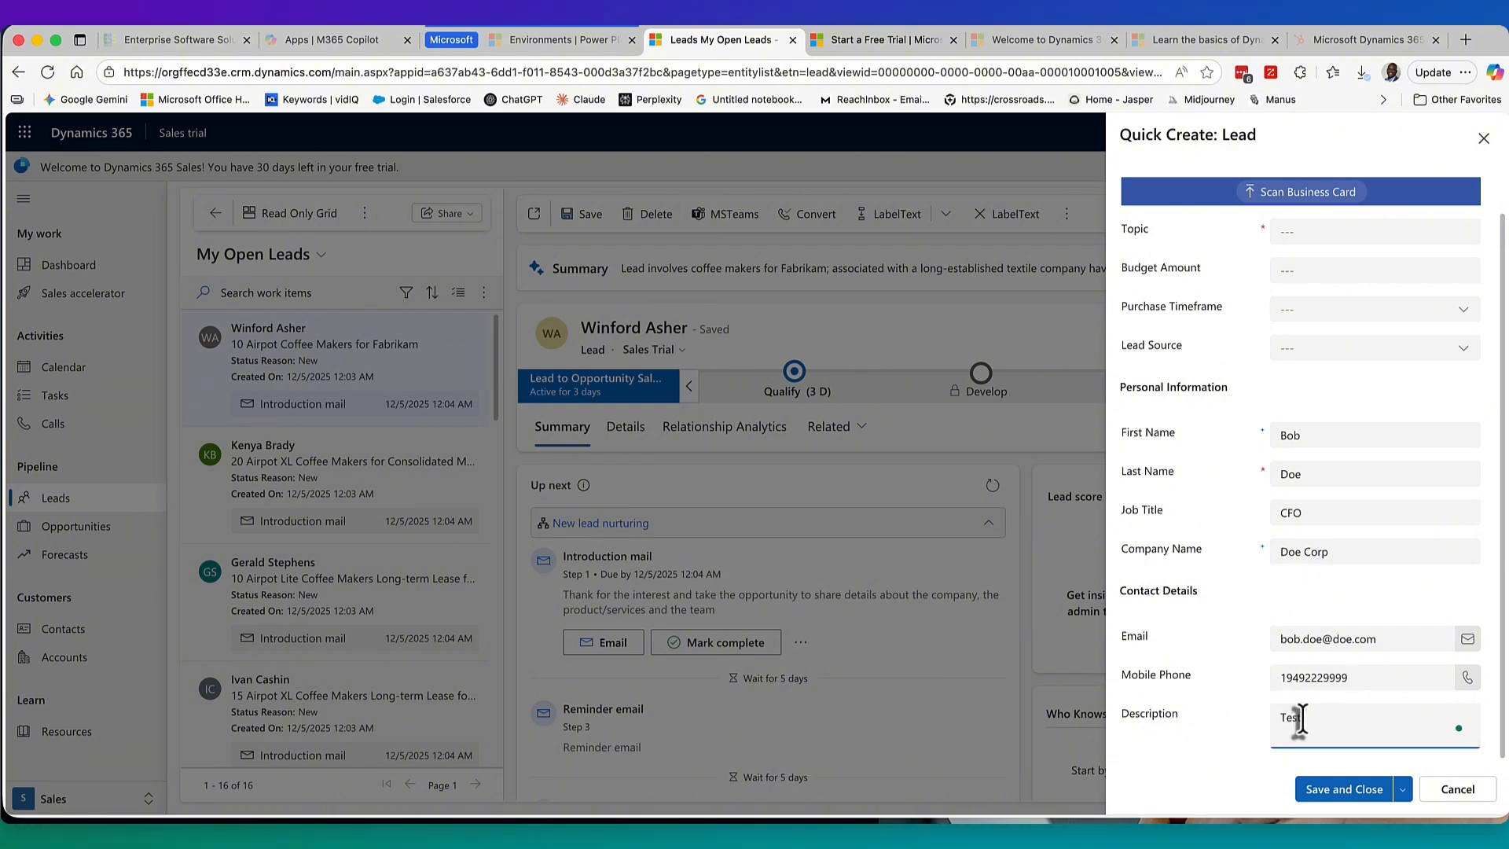
type("t details")
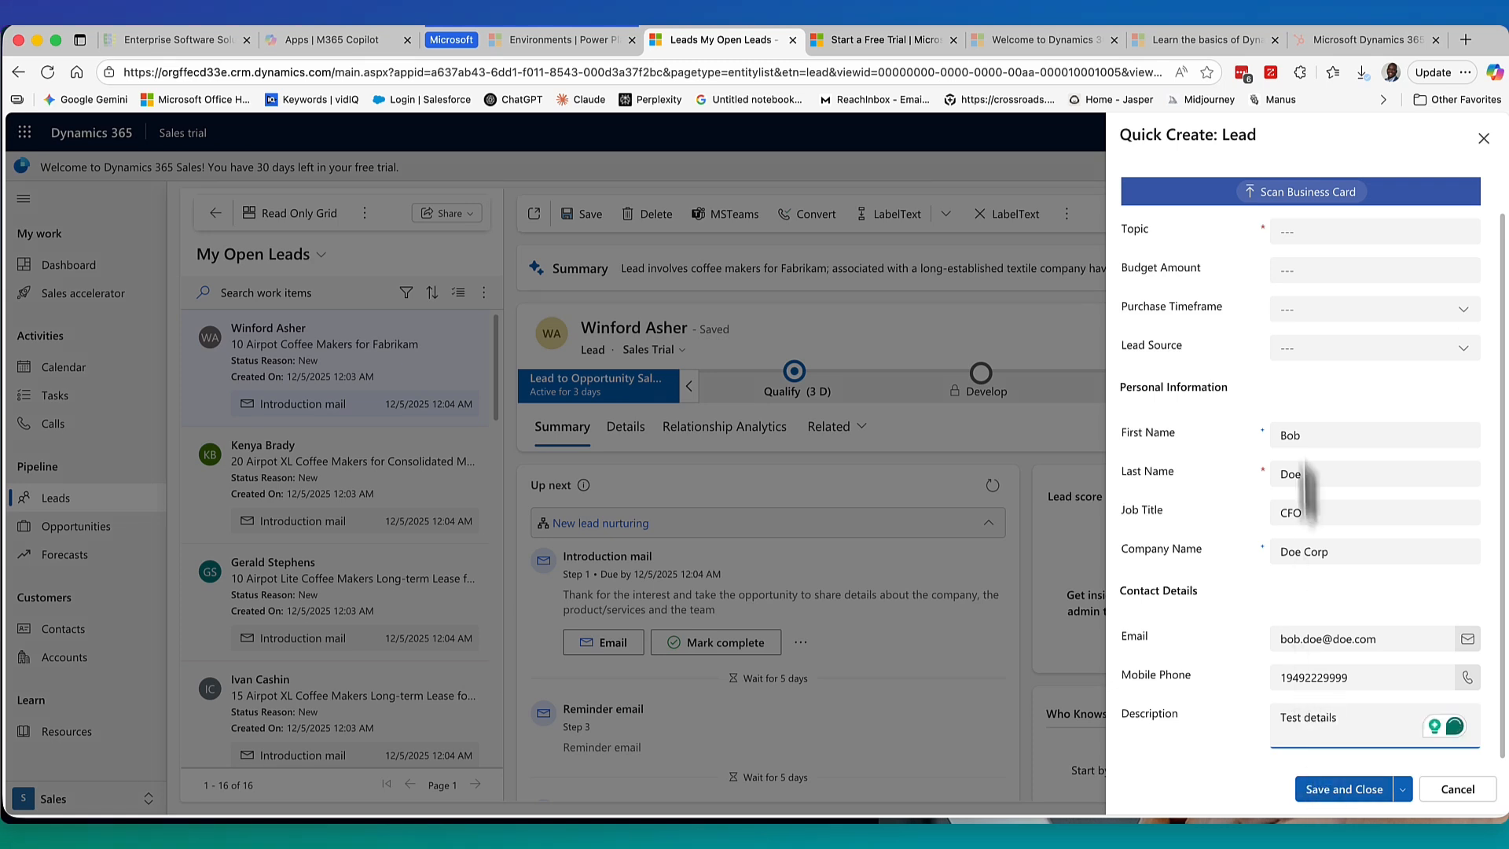
scroll(1305, 393, "up", 2)
Set Purchase Timeframe to This Quarter, Lead Source to Web, and enter the $298,000.00 budget.
left_click(1310, 351)
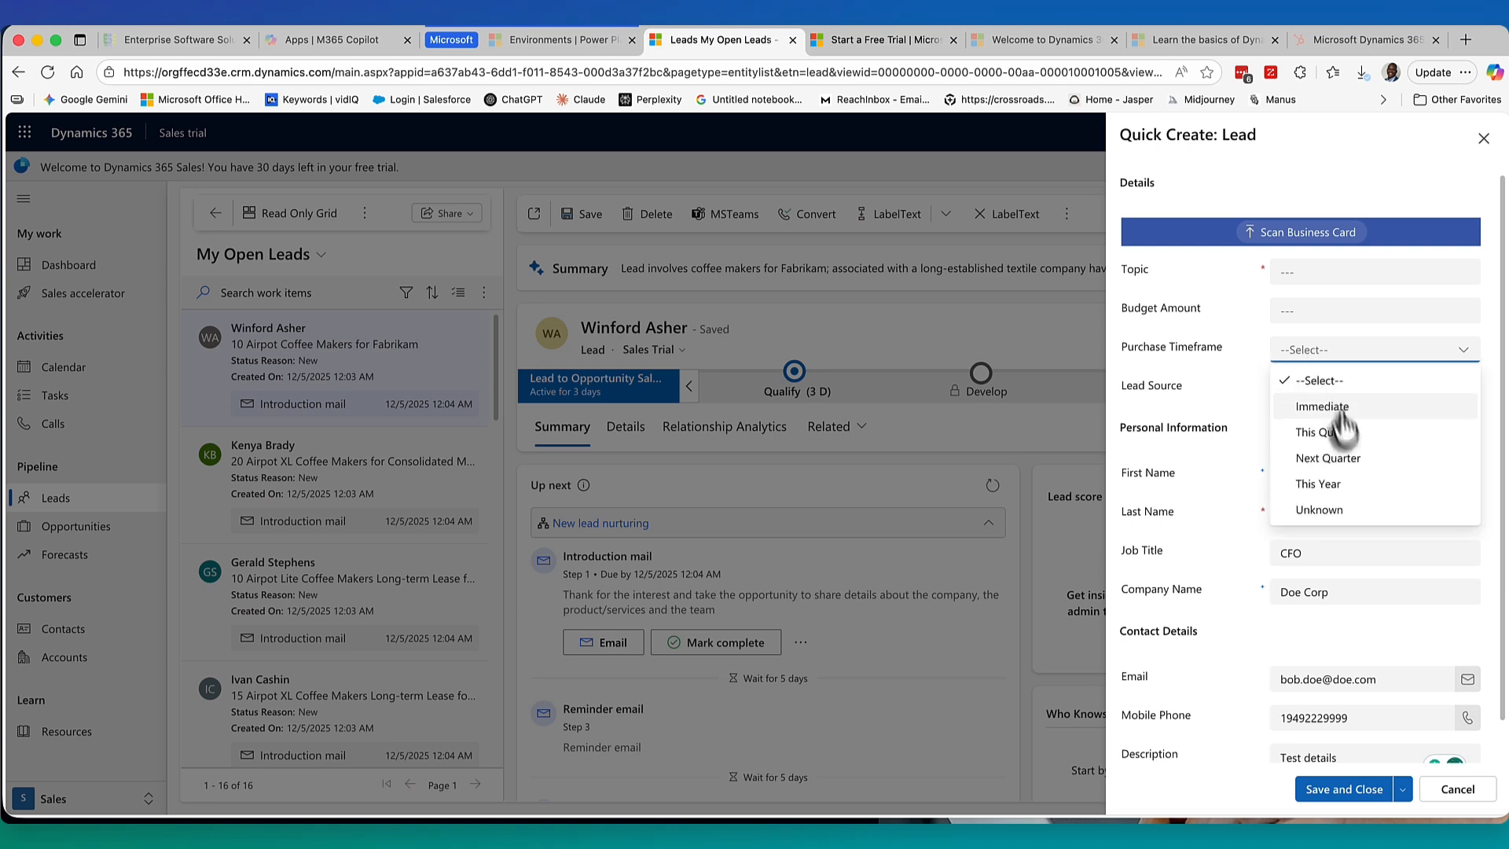
left_click(1336, 432)
left_click(1301, 388)
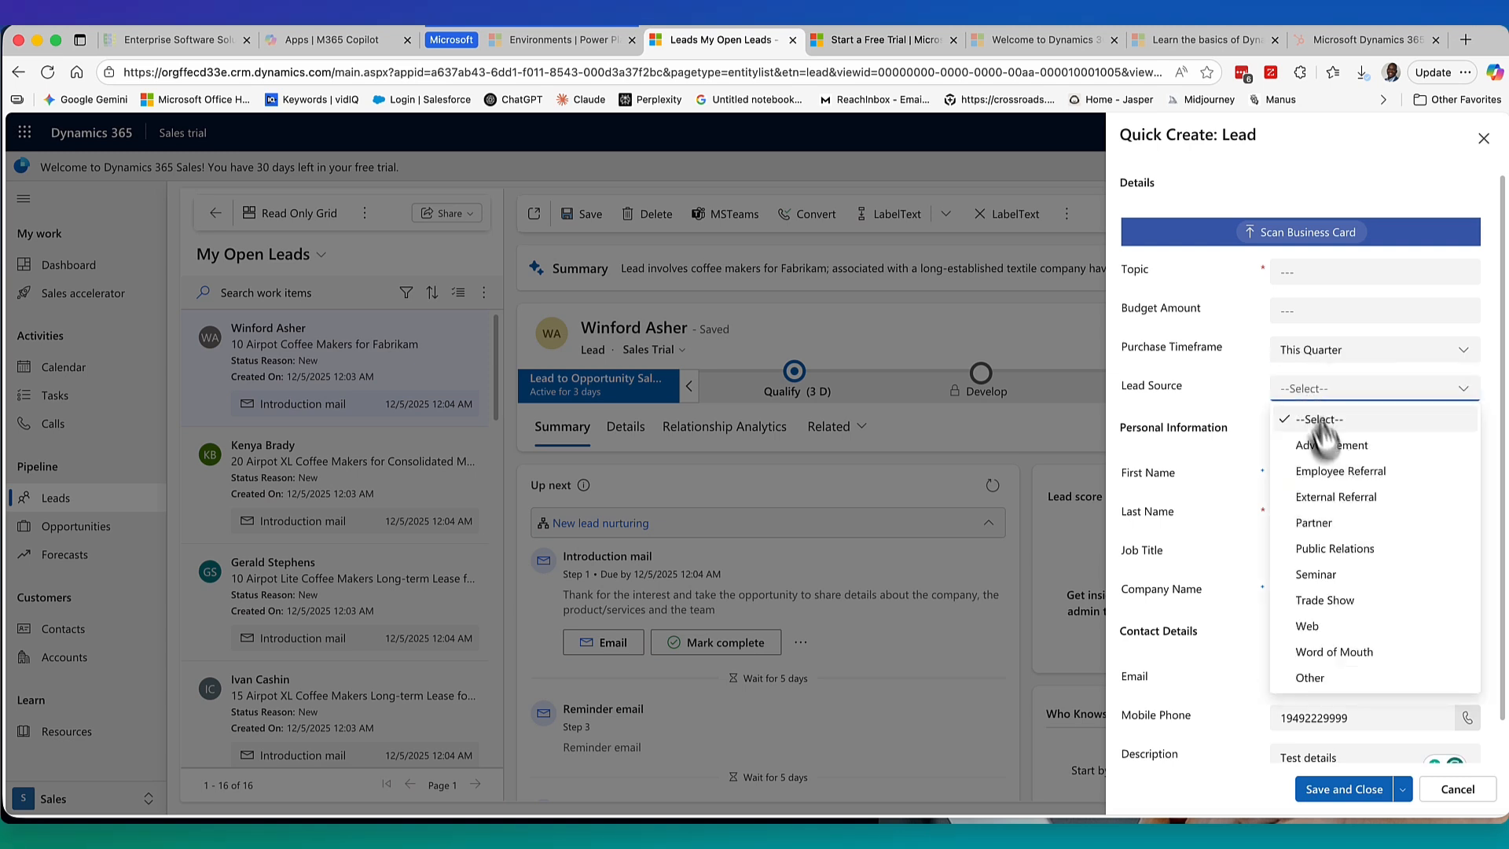
left_click(1344, 627)
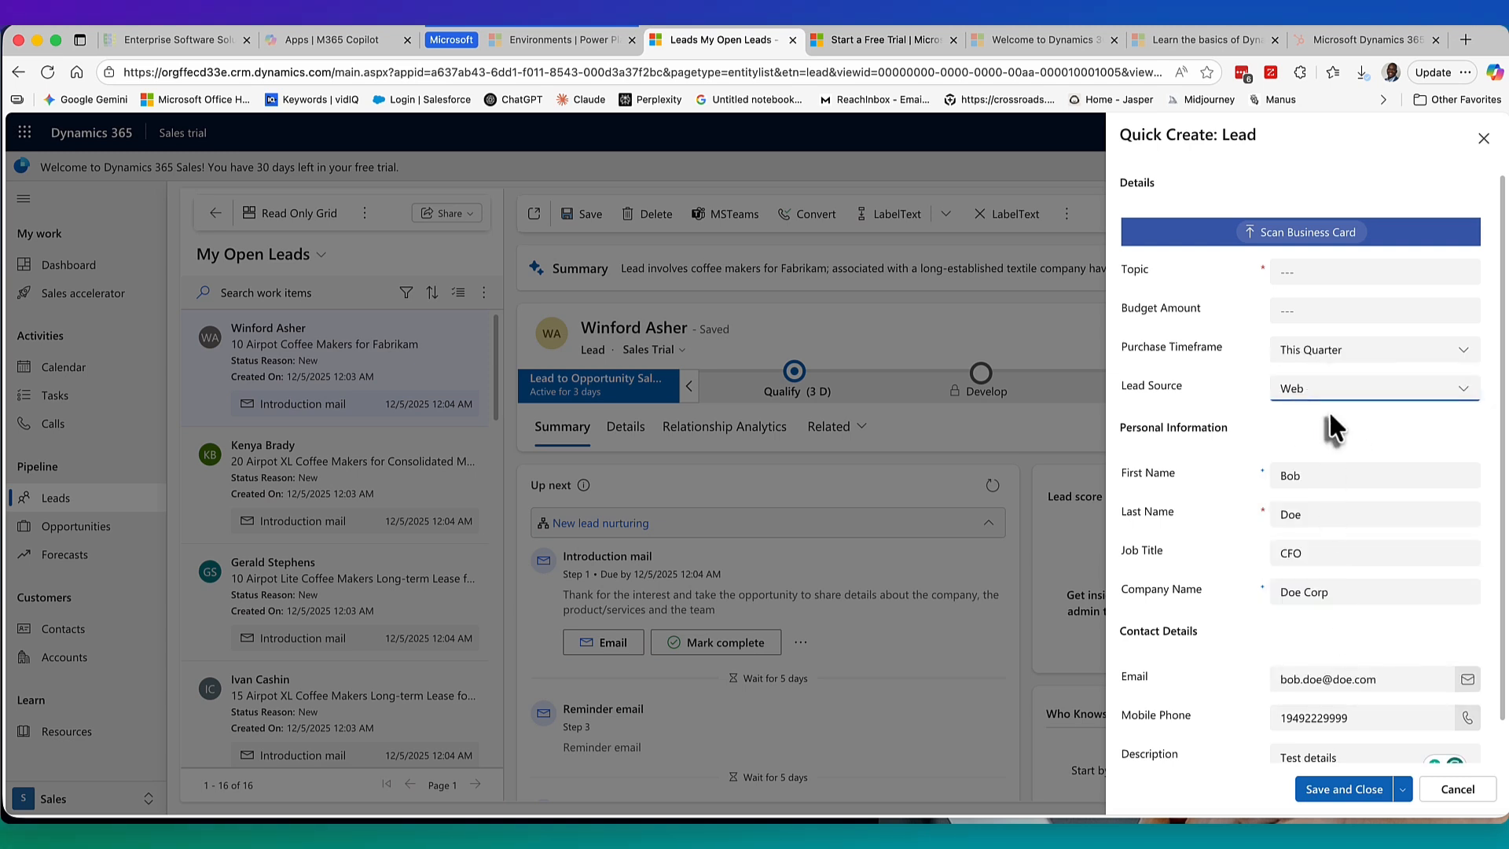
left_click(1306, 314)
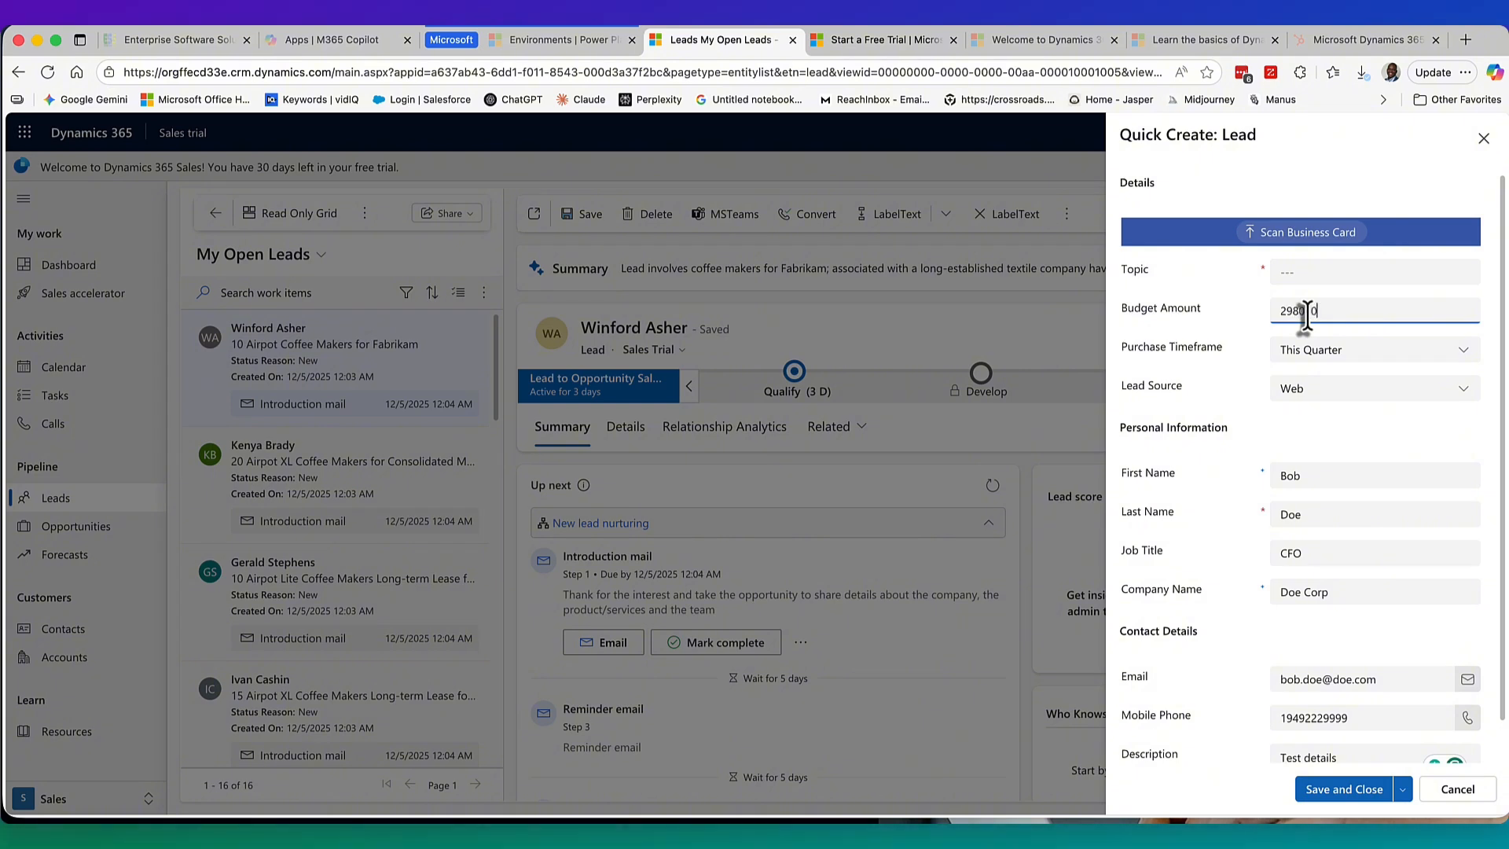
Fill the topic from the saved suggestion and edit it to 'Wants to purchase more products'.
left_click(1301, 272)
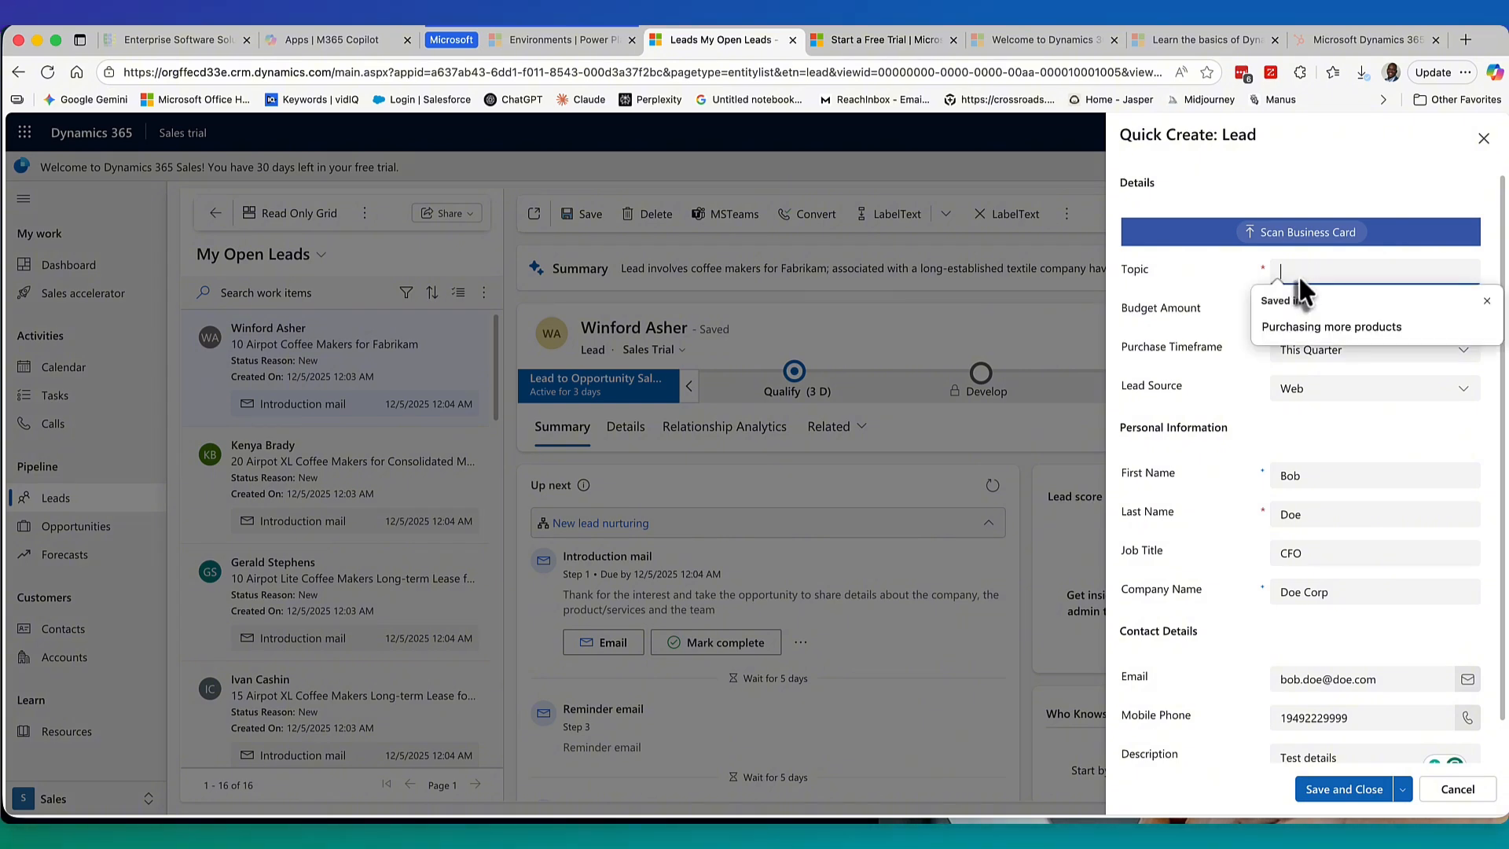
left_click(1315, 334)
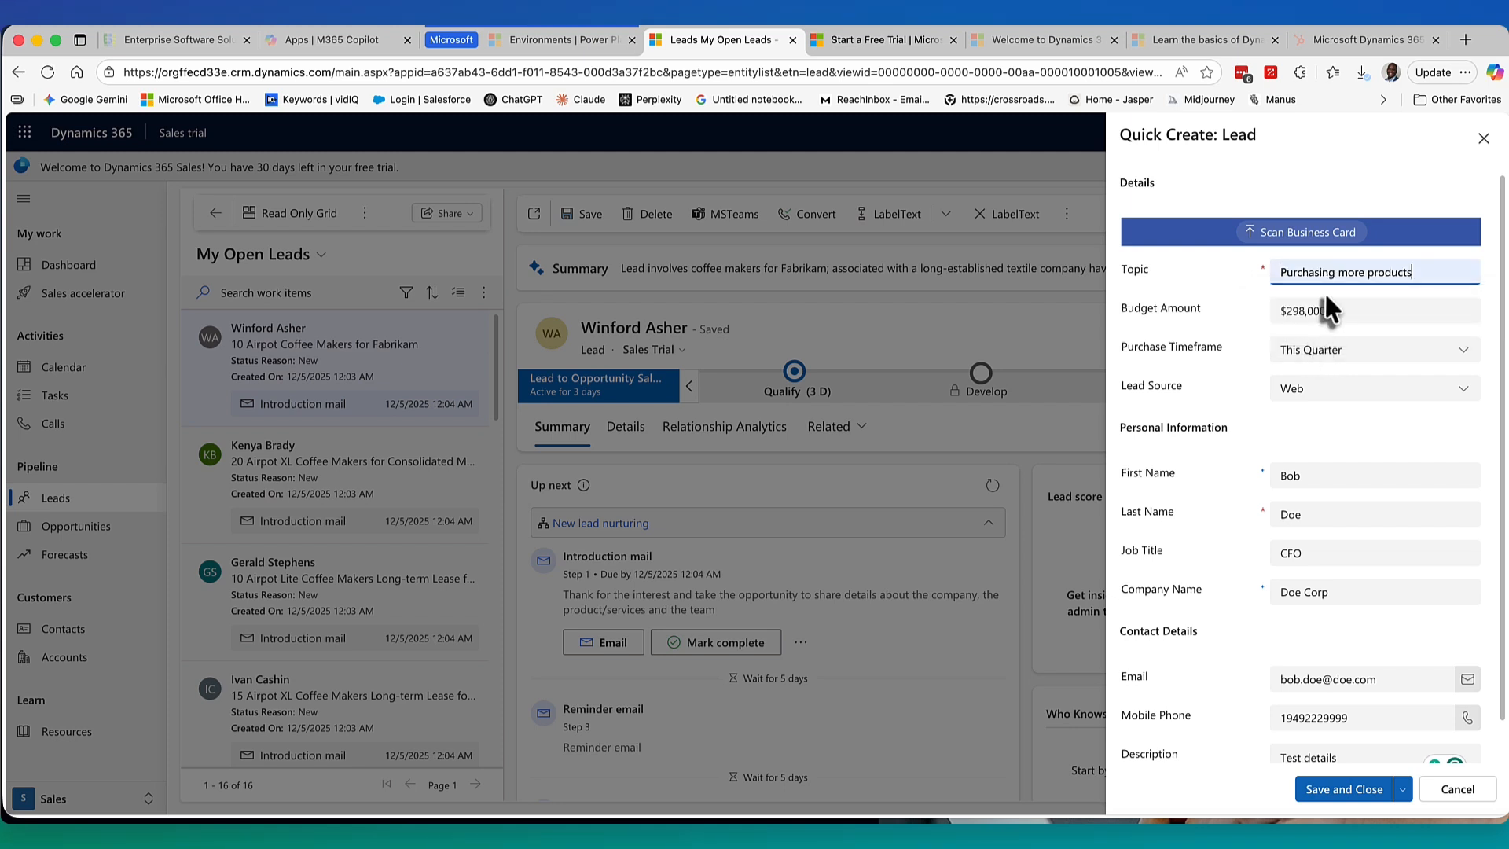
left_click(1282, 272)
type("Wants to")
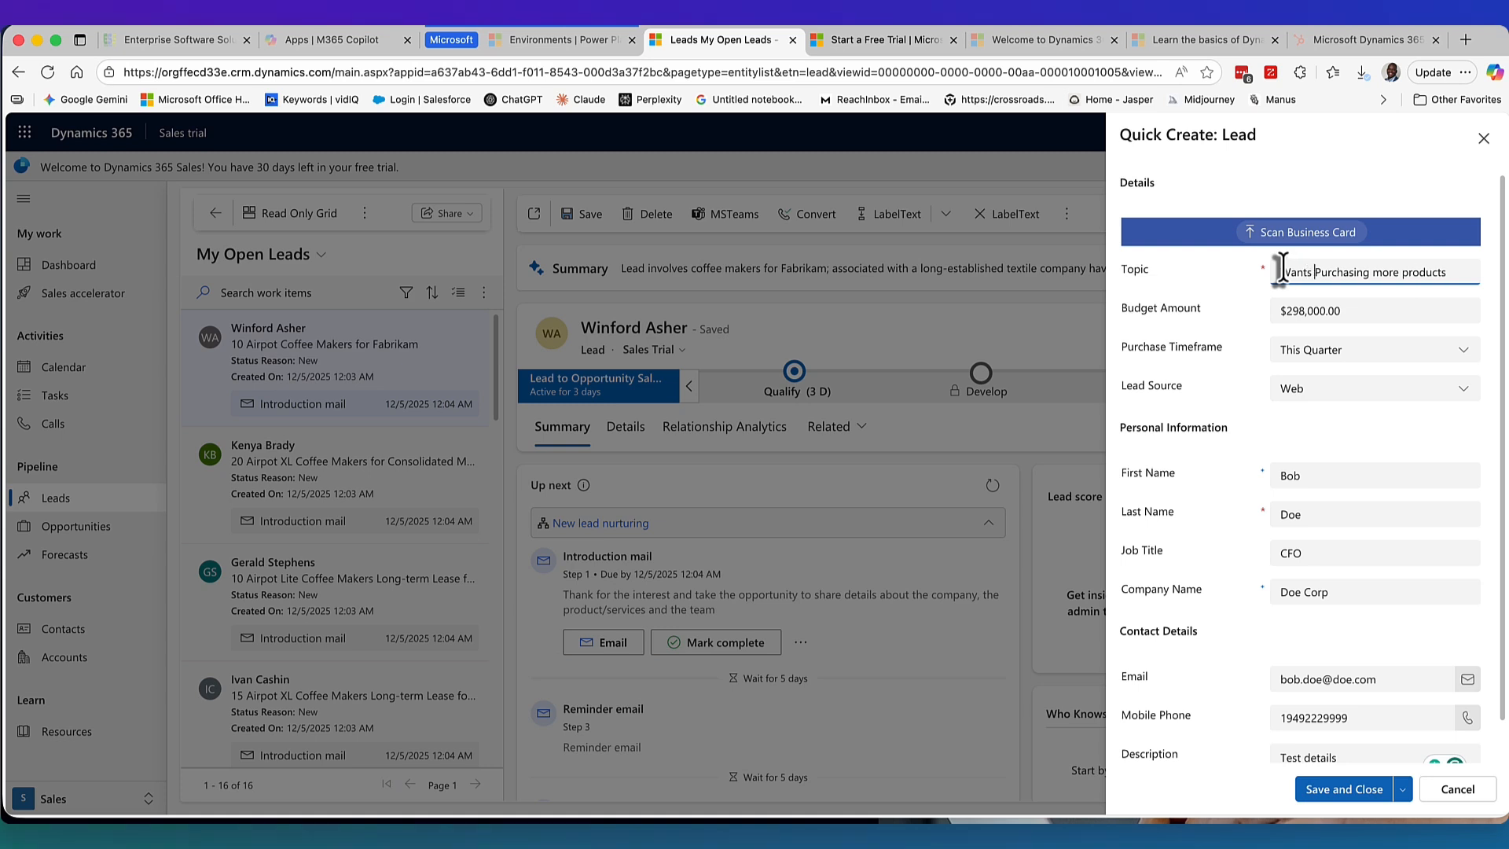
key("Delete")
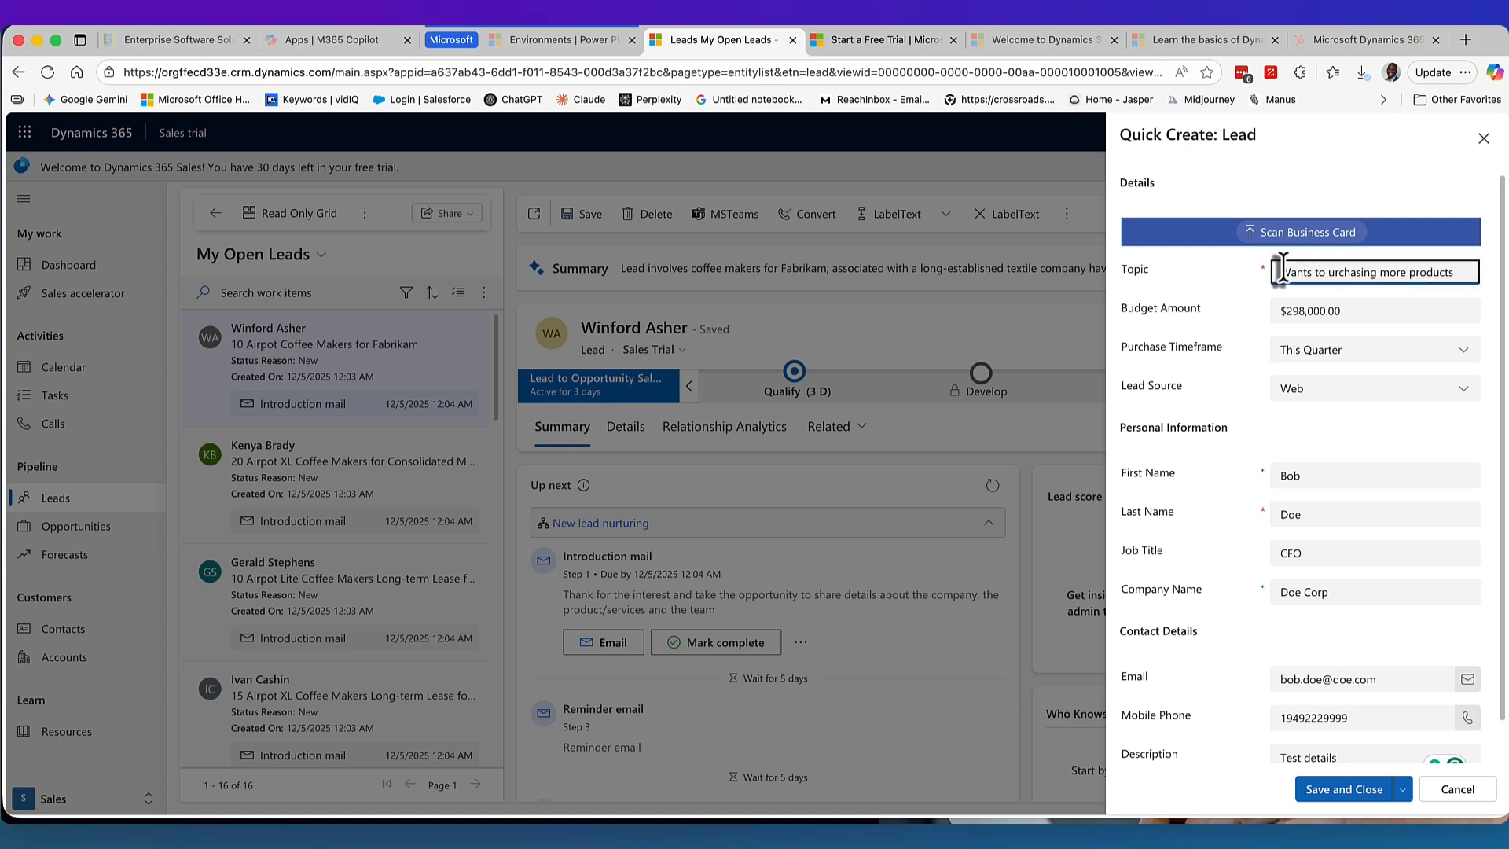
type("p")
type("e")
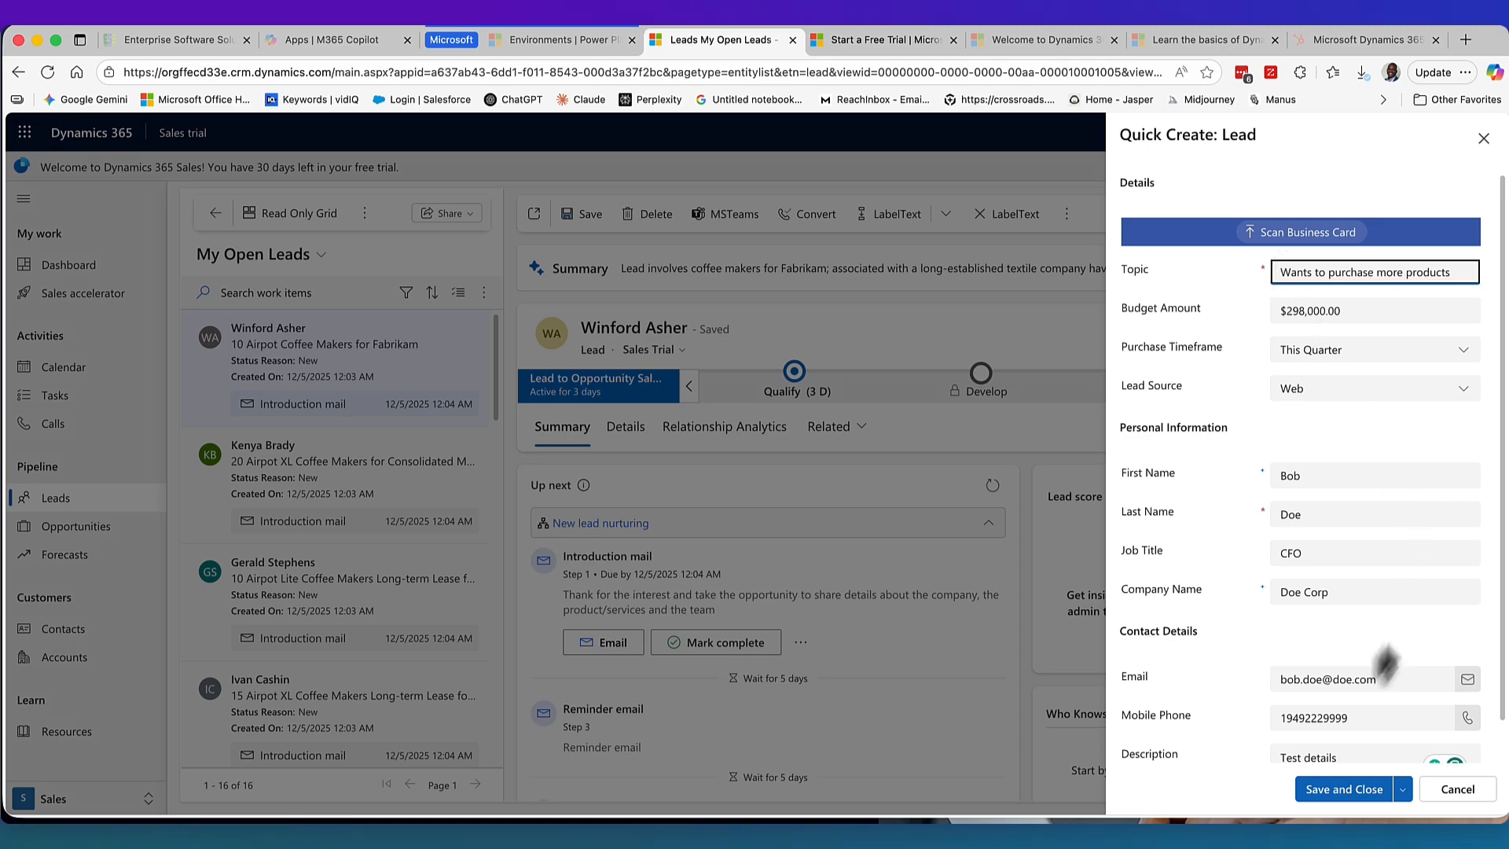
Save and close the CFO lead, open it from My Open Leads, and dismiss the saved notice.
left_click(1346, 790)
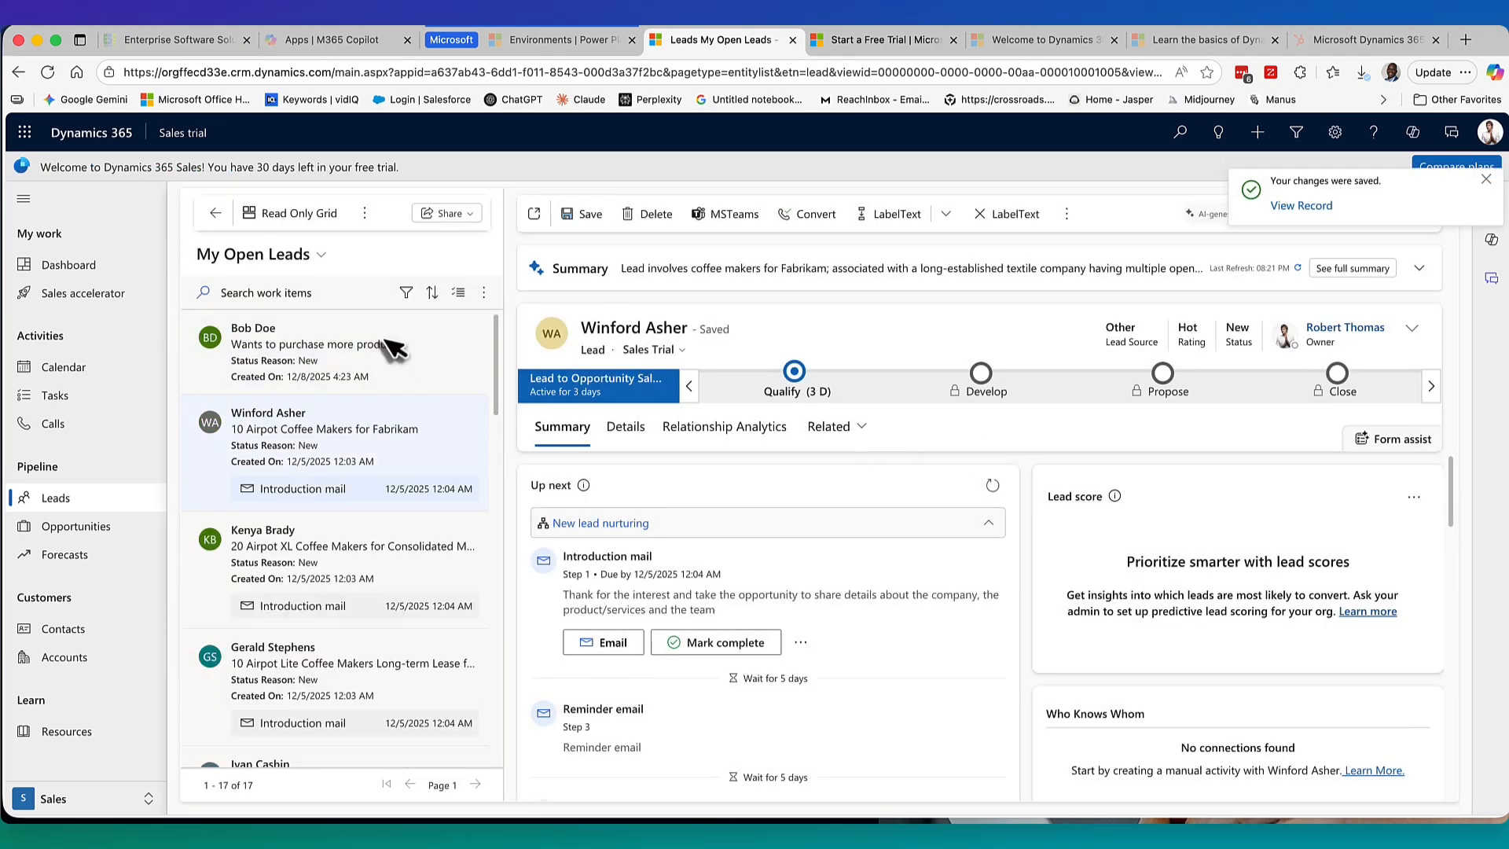
left_click(299, 383)
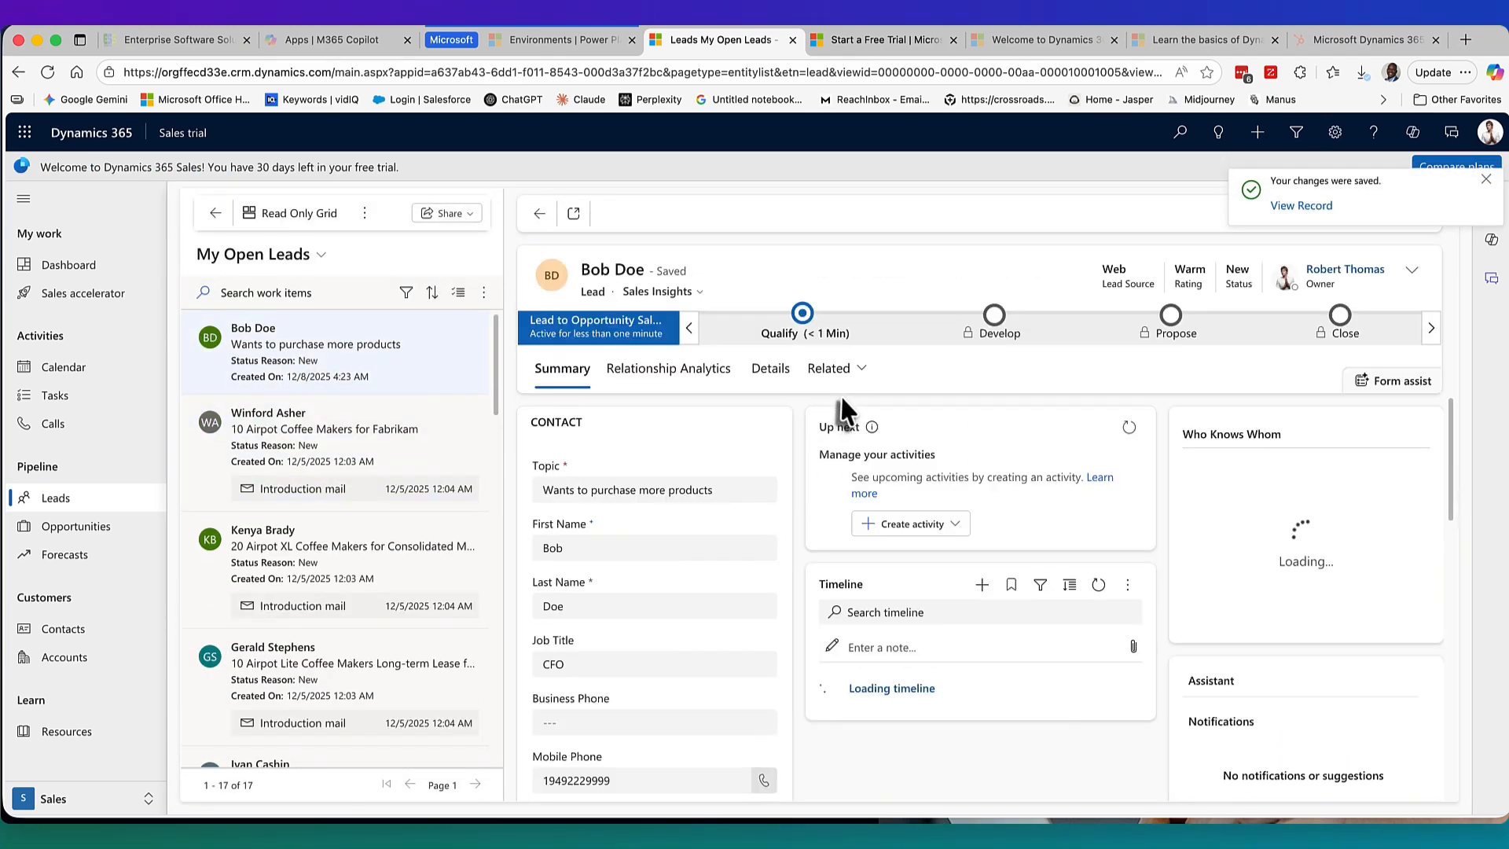
left_click(1484, 180)
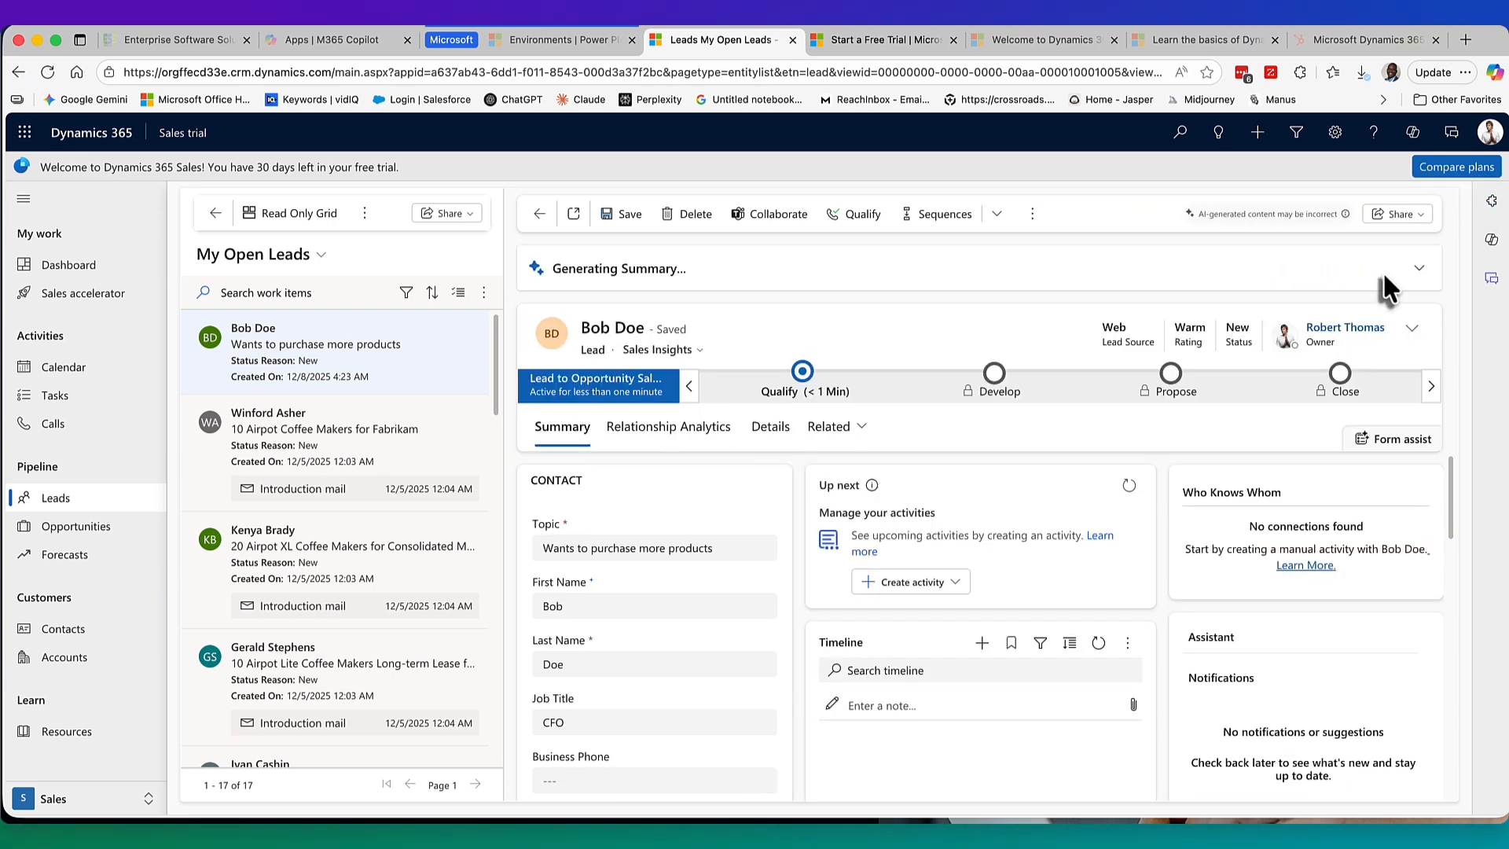
left_click(1348, 44)
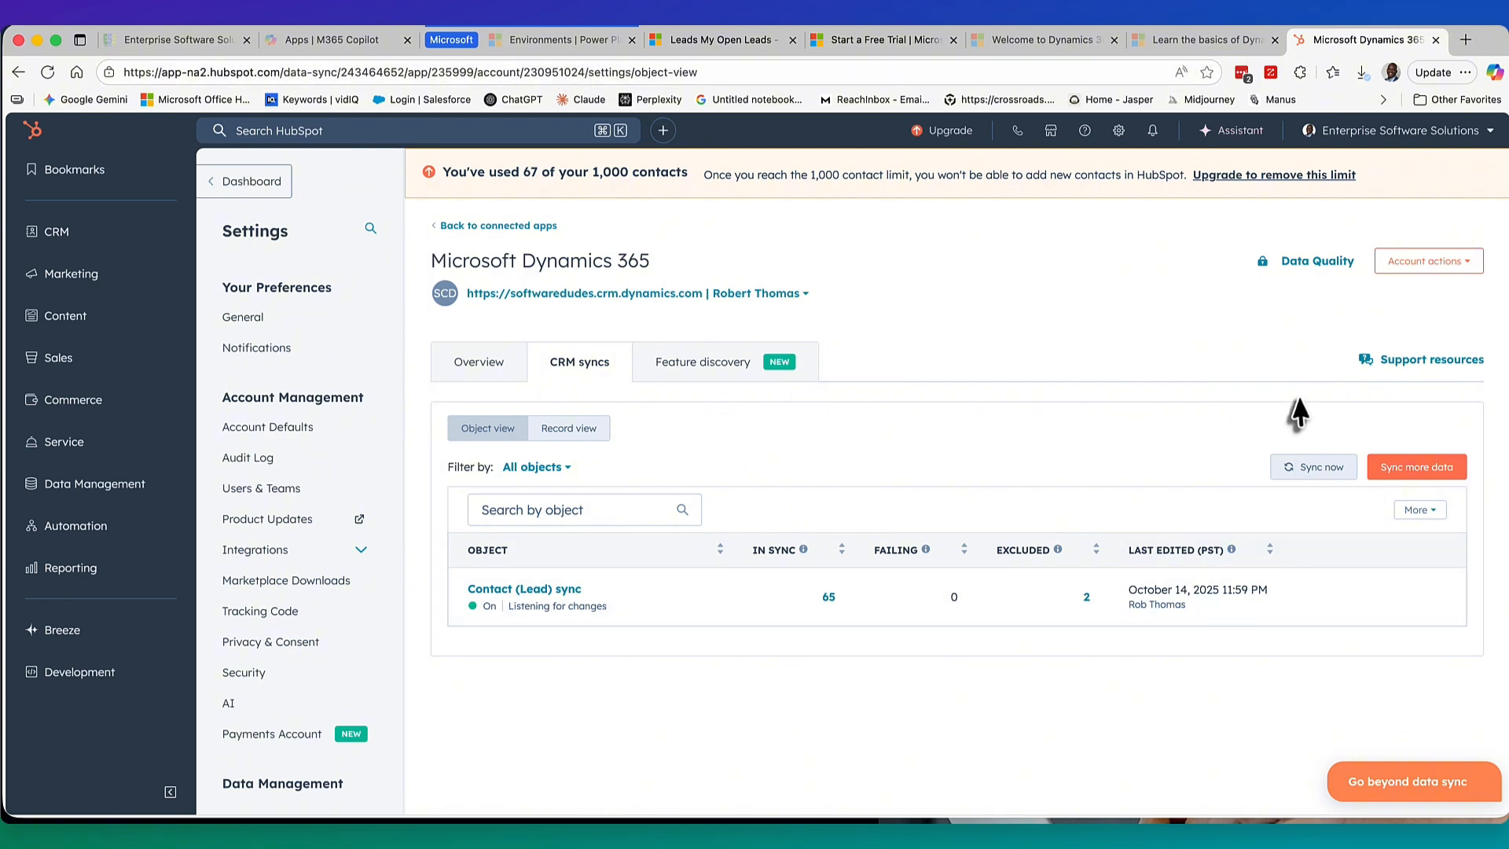
left_click(692, 43)
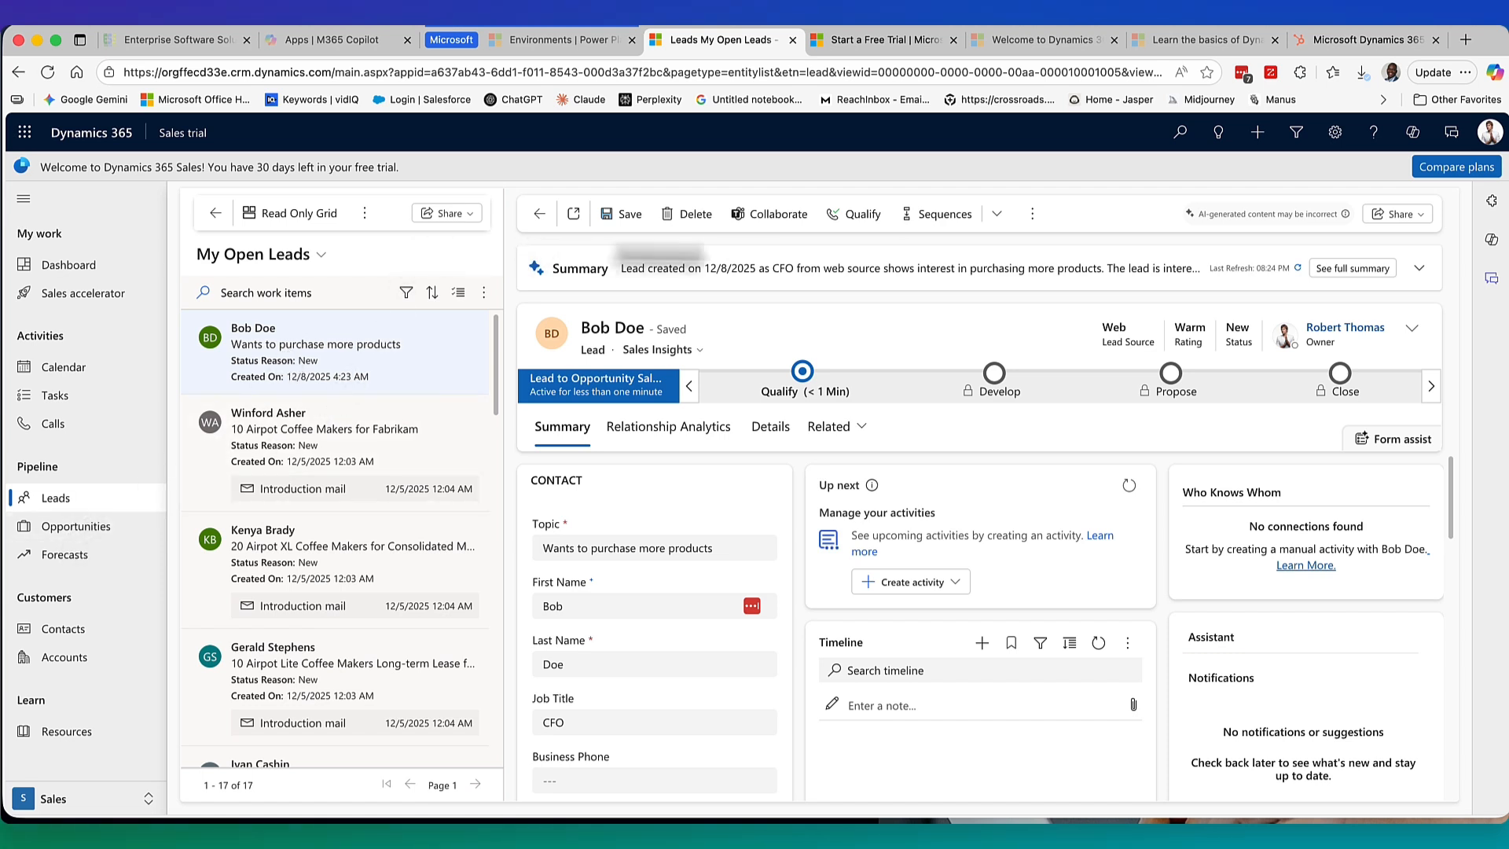
Quick-create another lead with $6,230,000.00 budget, Immediate timeframe and Employee Referral source.
left_click(1258, 132)
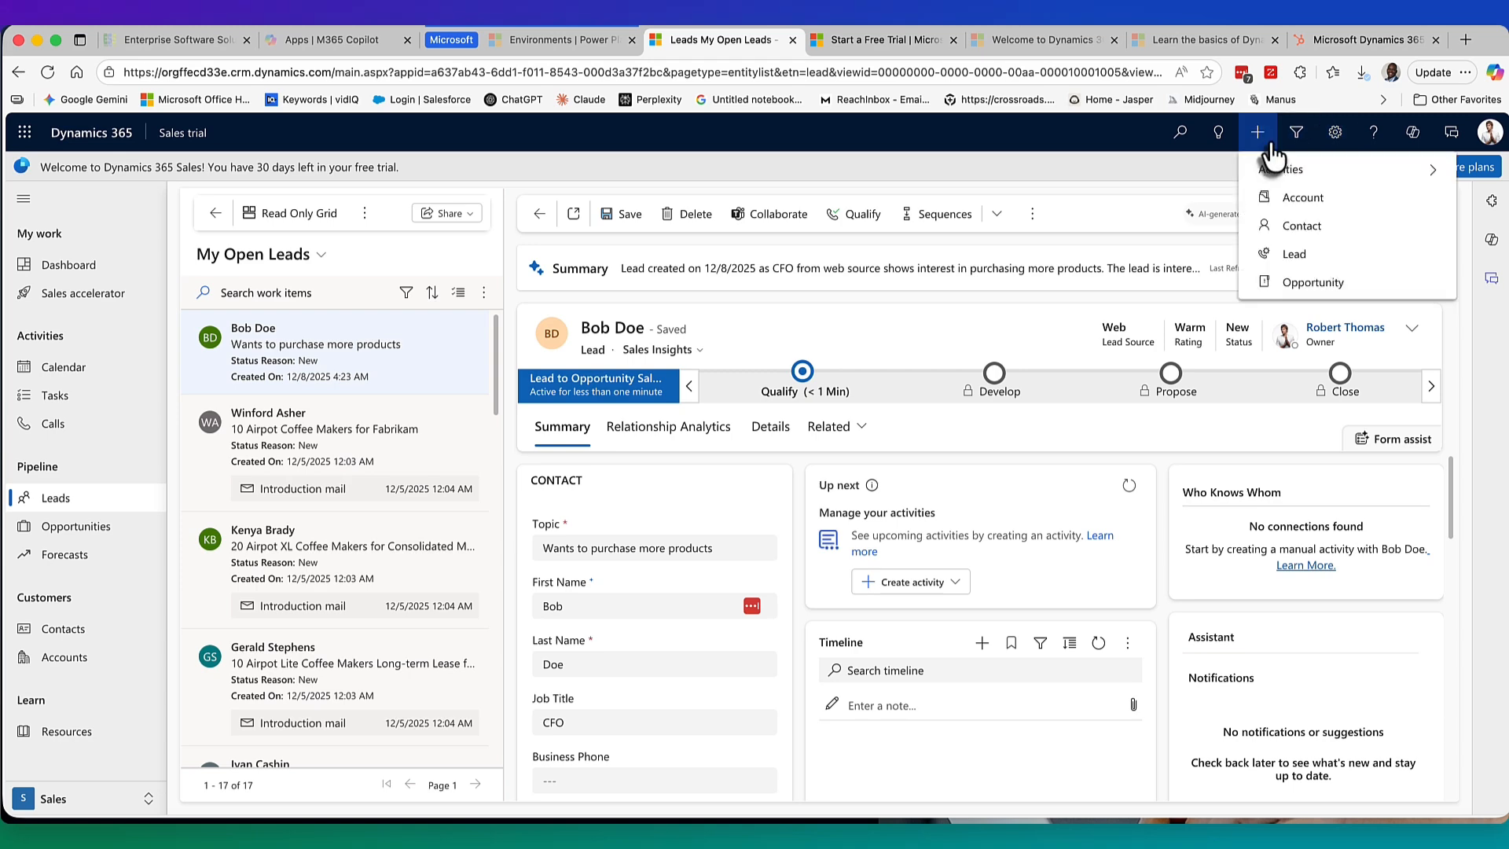
left_click(1310, 260)
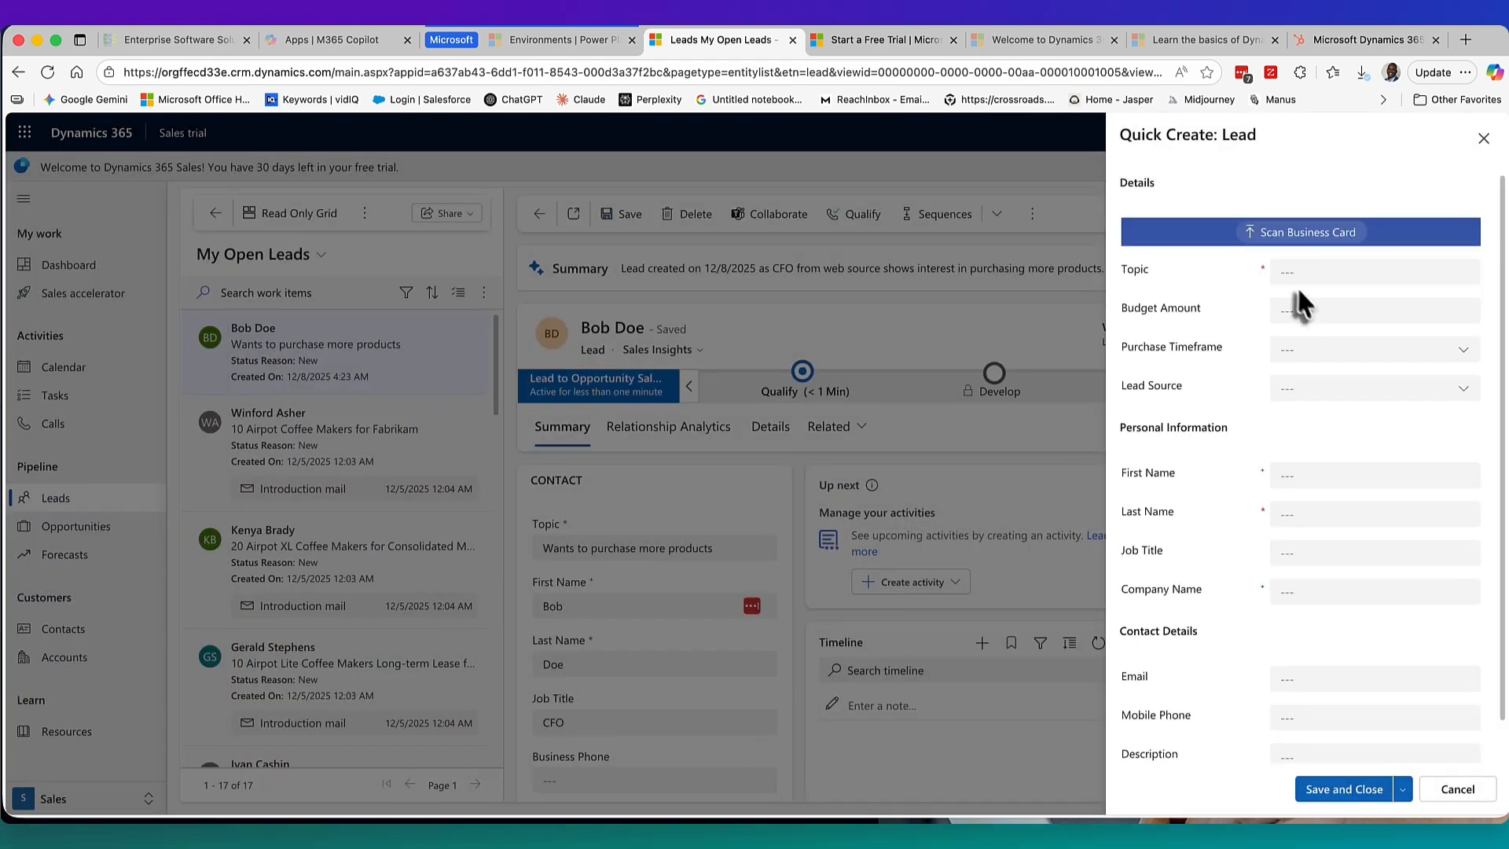
left_click(1283, 309)
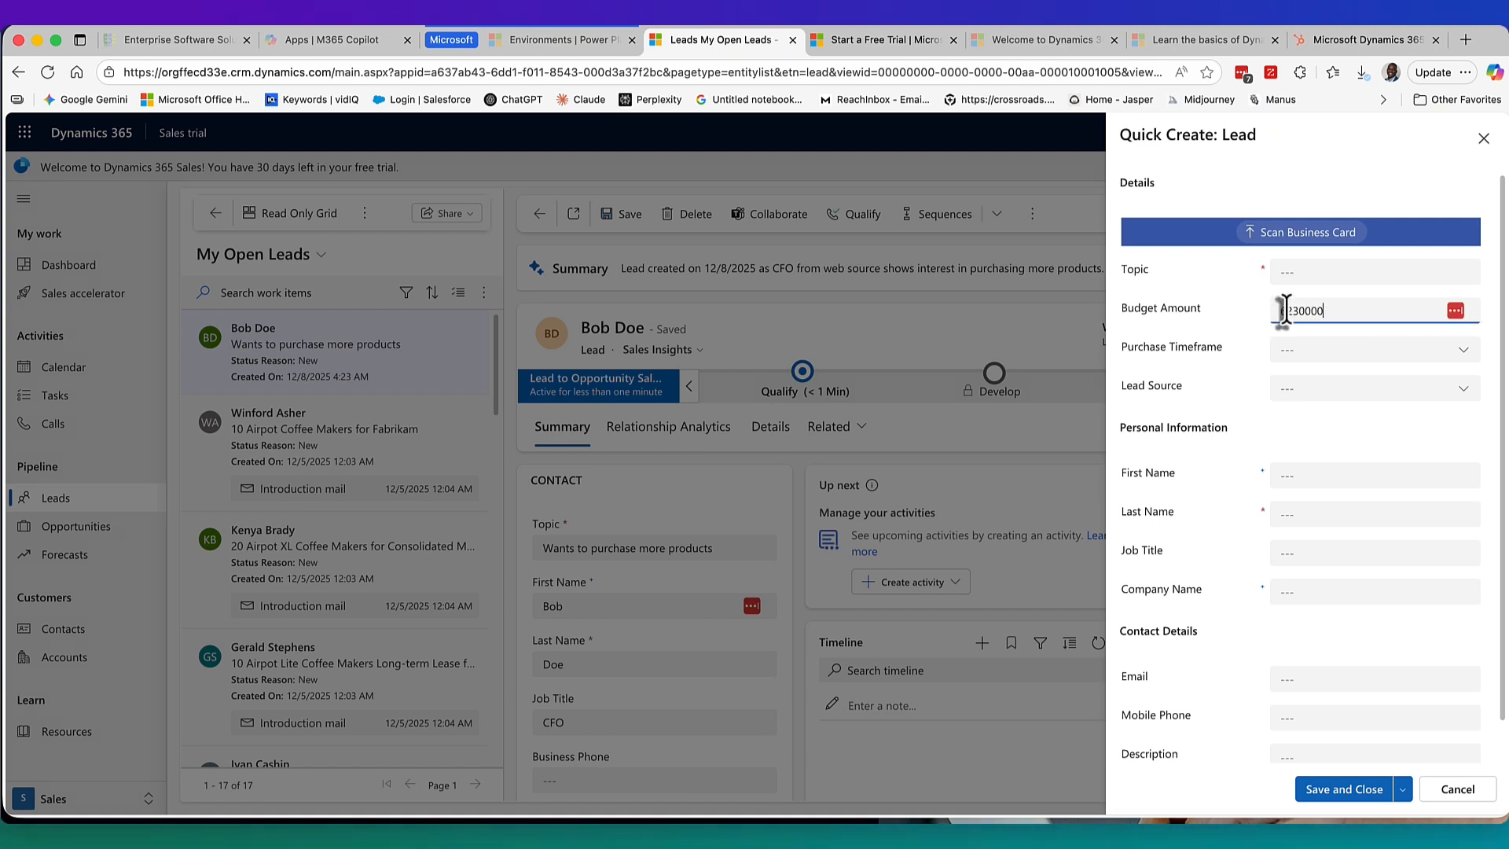
left_click(1283, 351)
left_click(1310, 412)
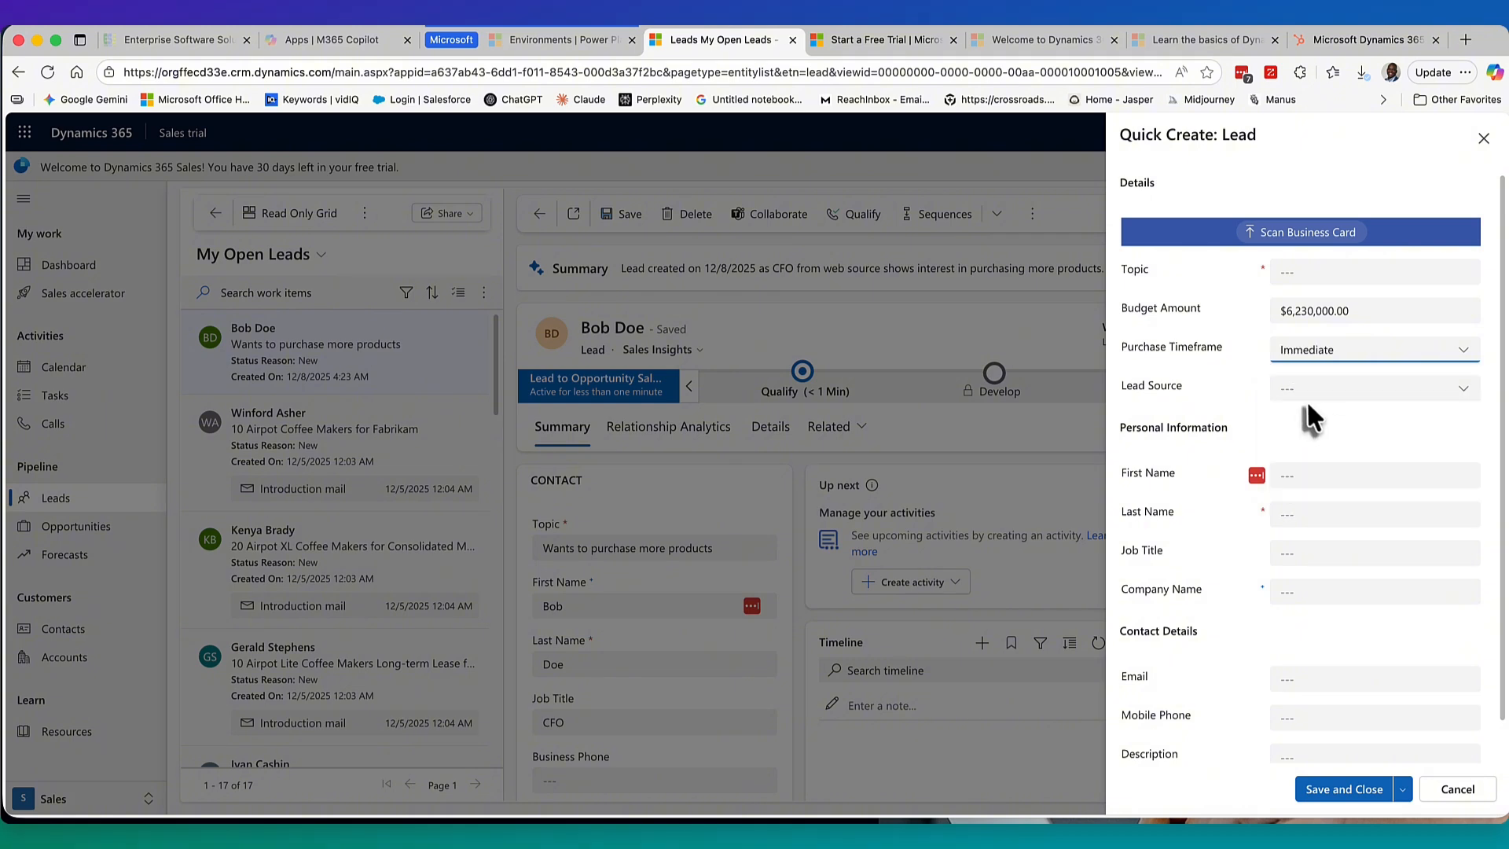
left_click(1298, 389)
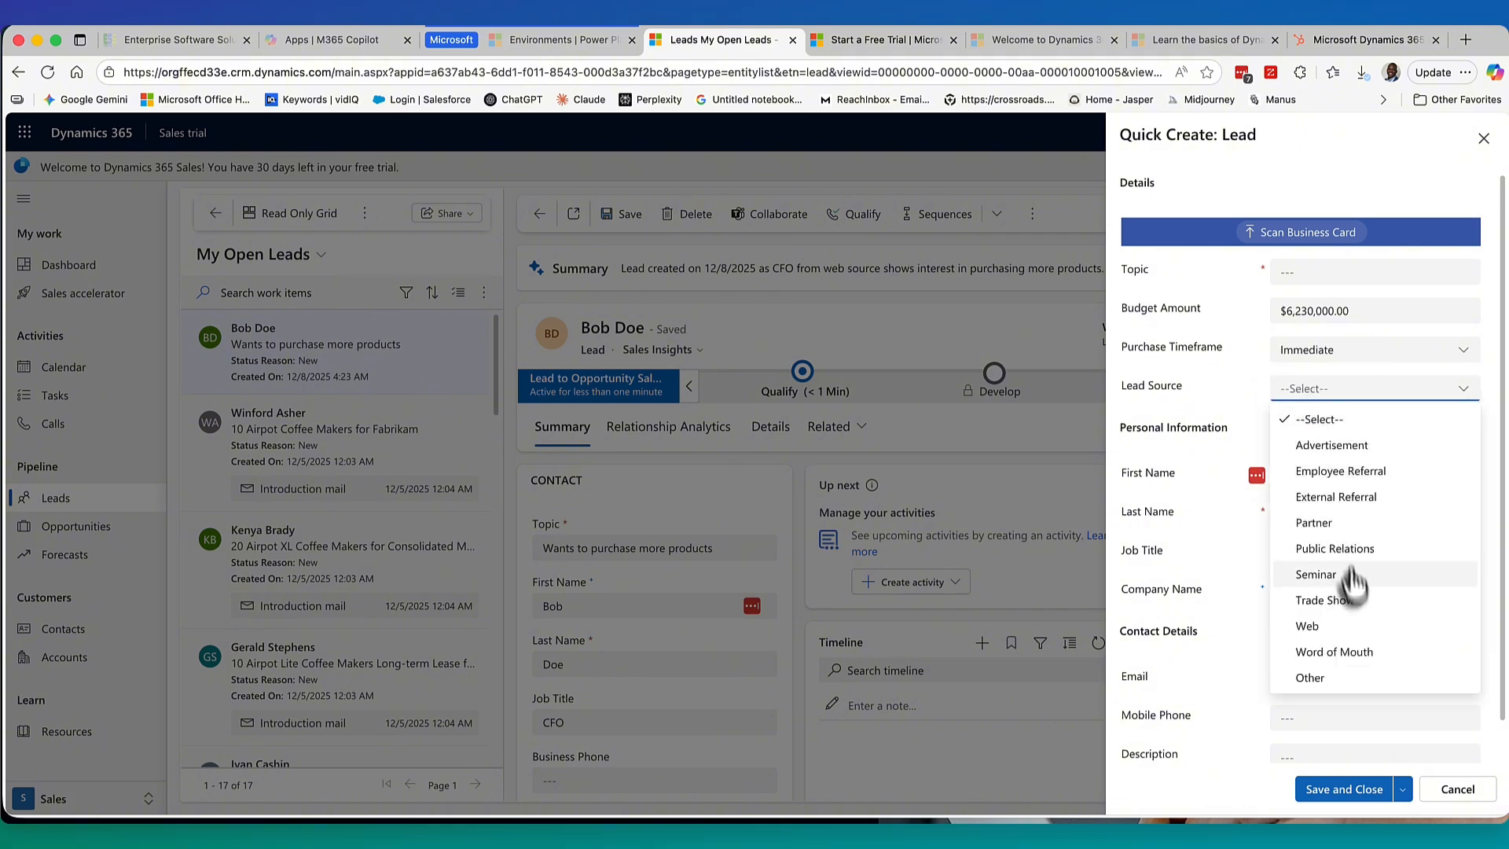
left_click(1348, 472)
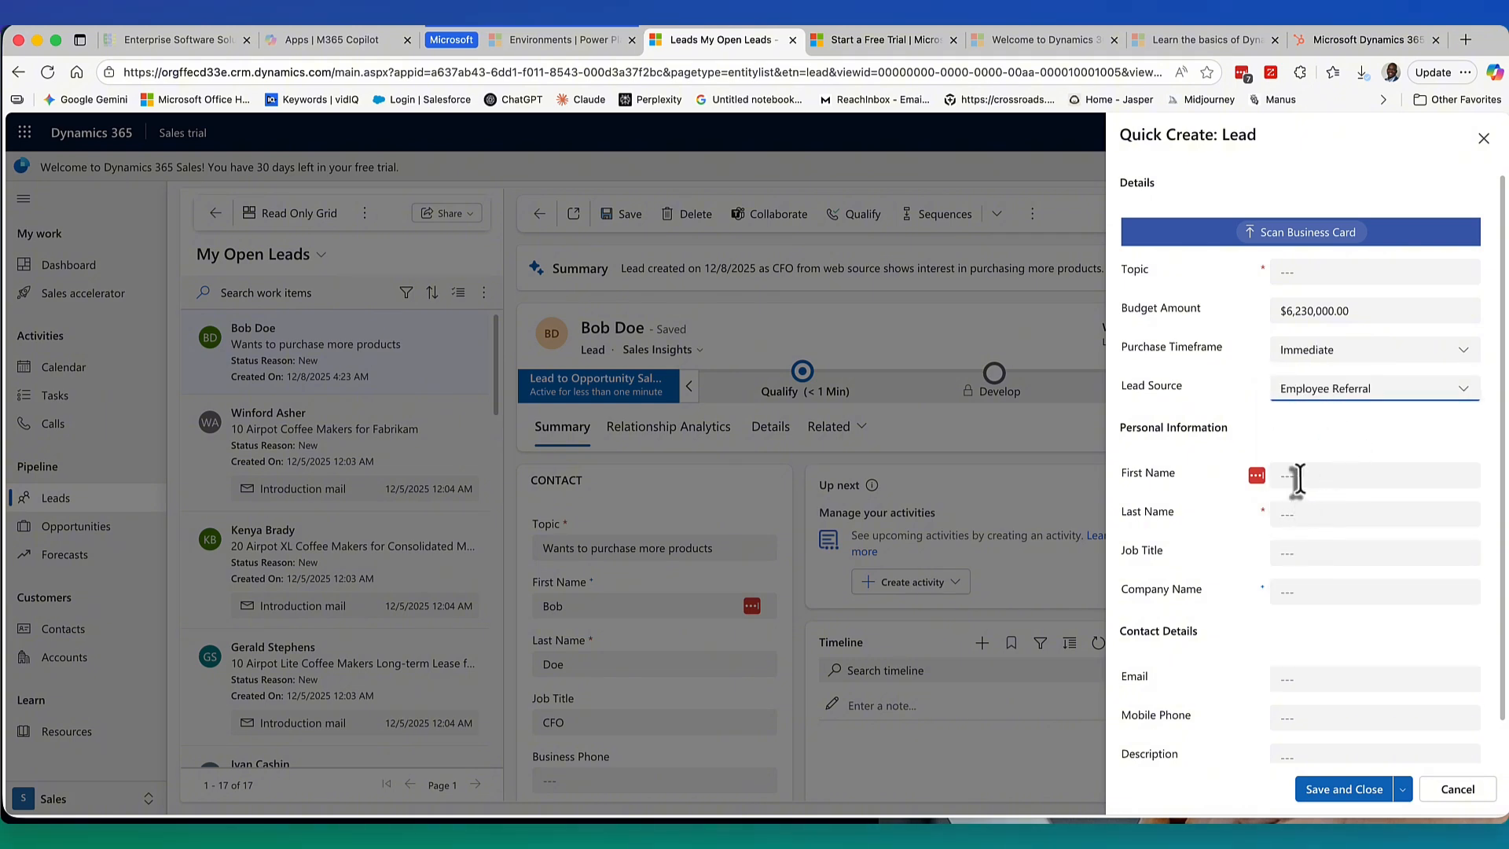
Enter the contact's first and last name, job title CEO, and the company name.
left_click(1297, 476)
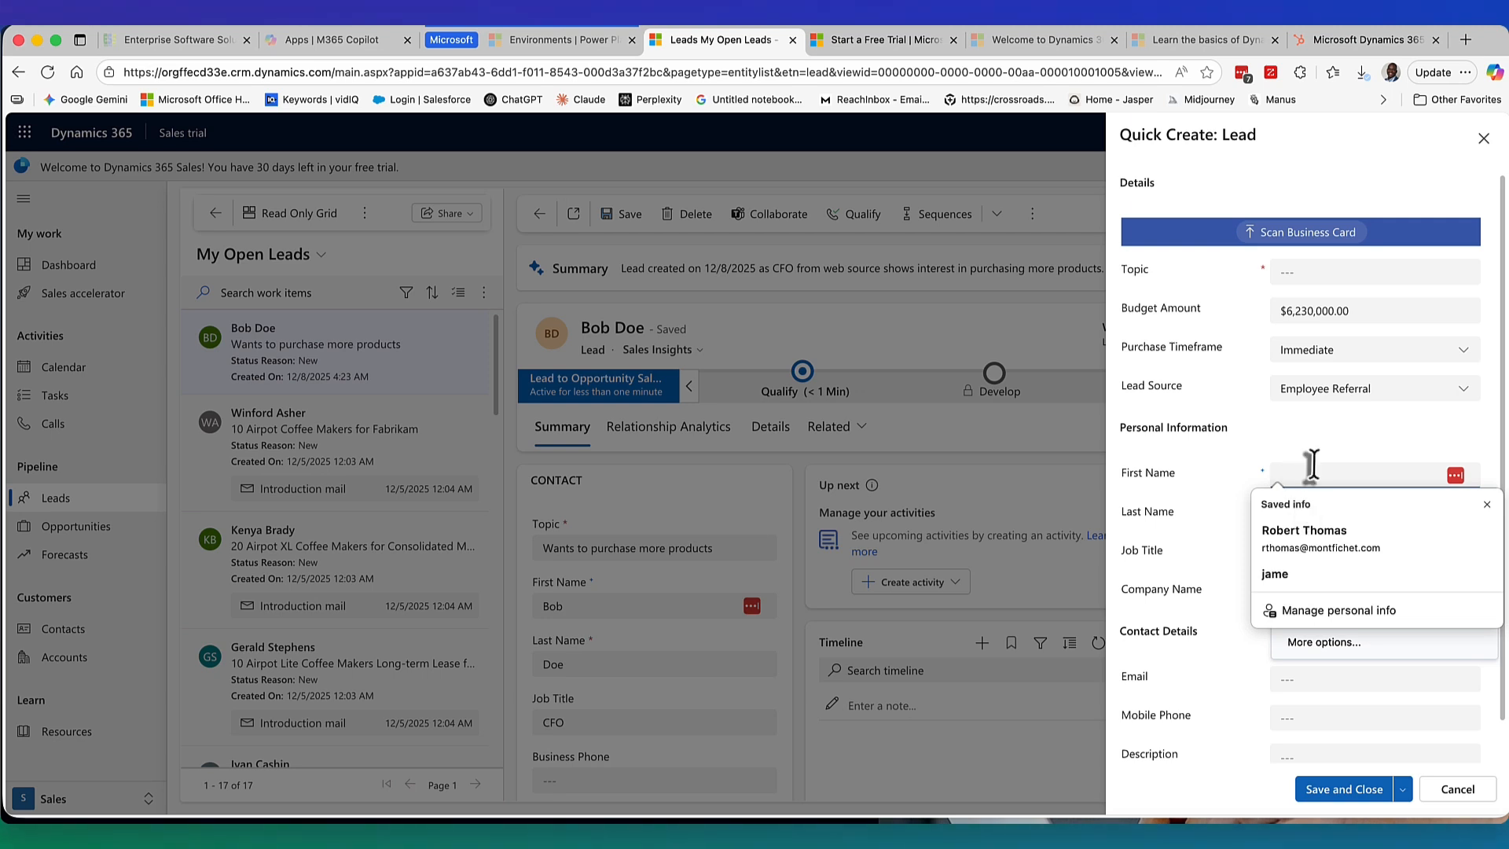
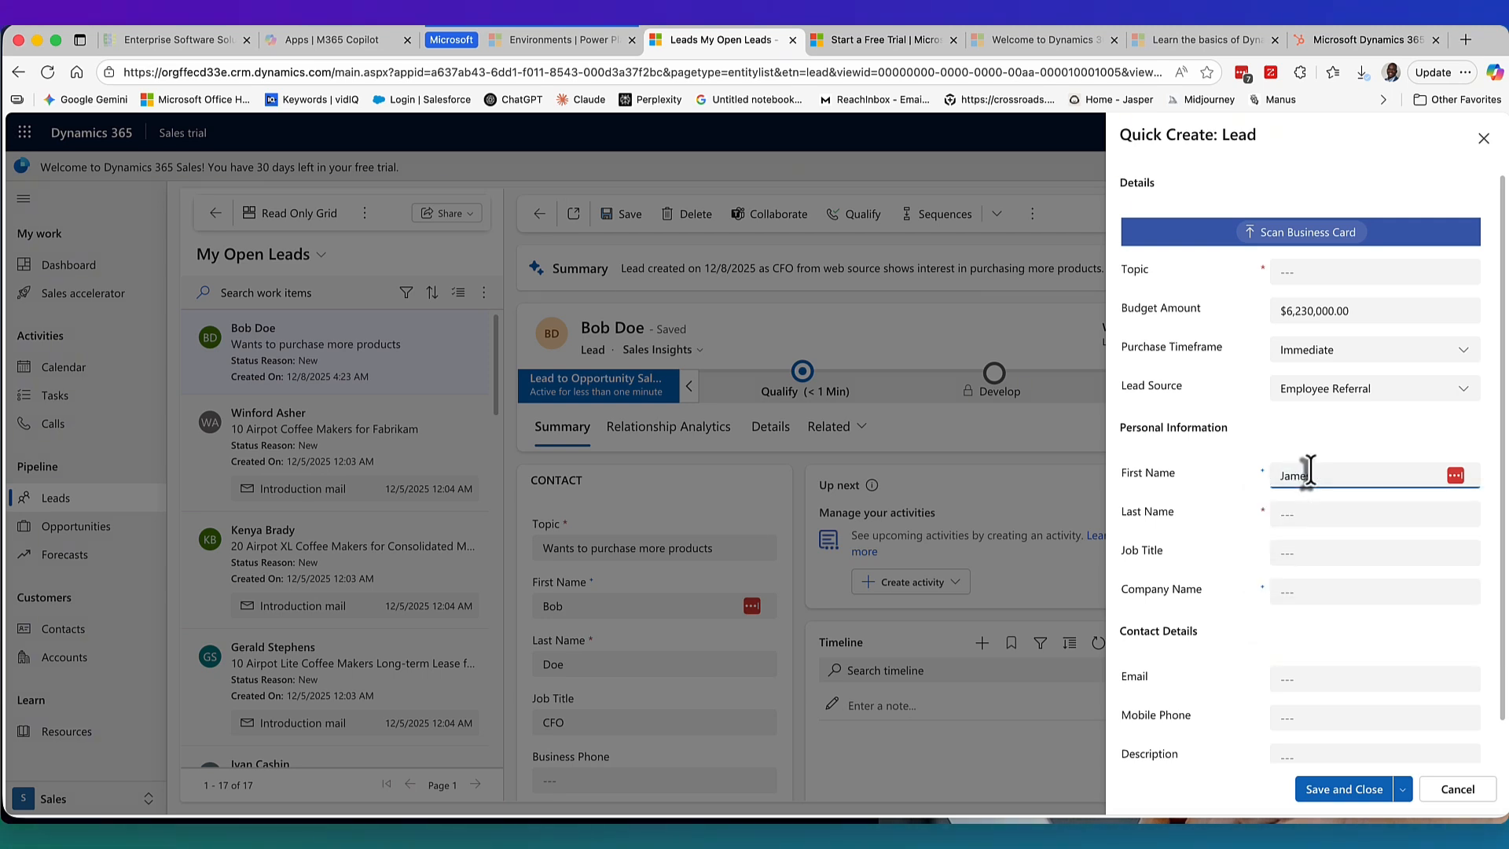
left_click(1285, 514)
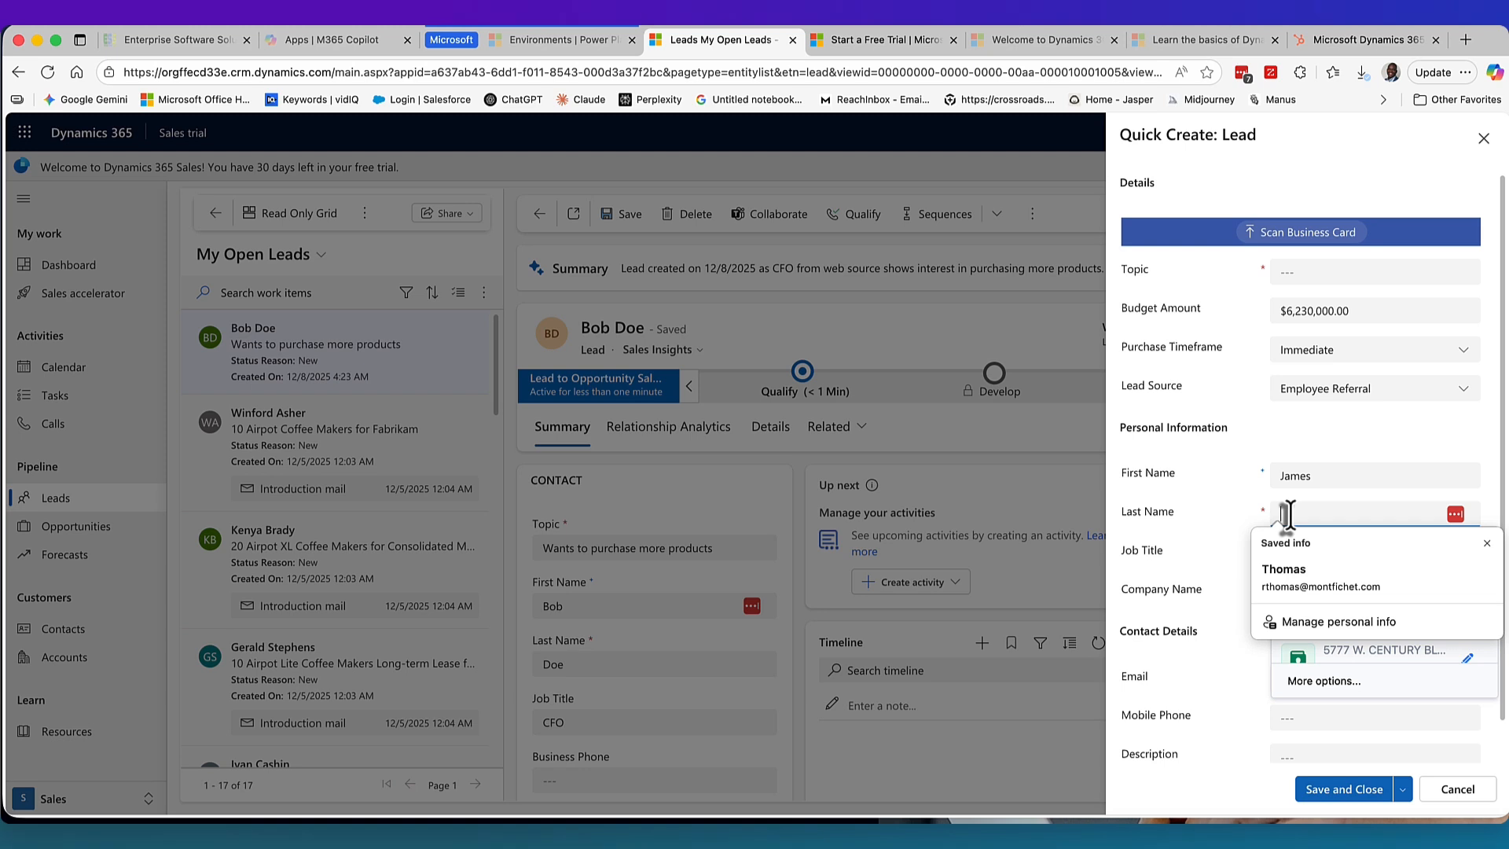
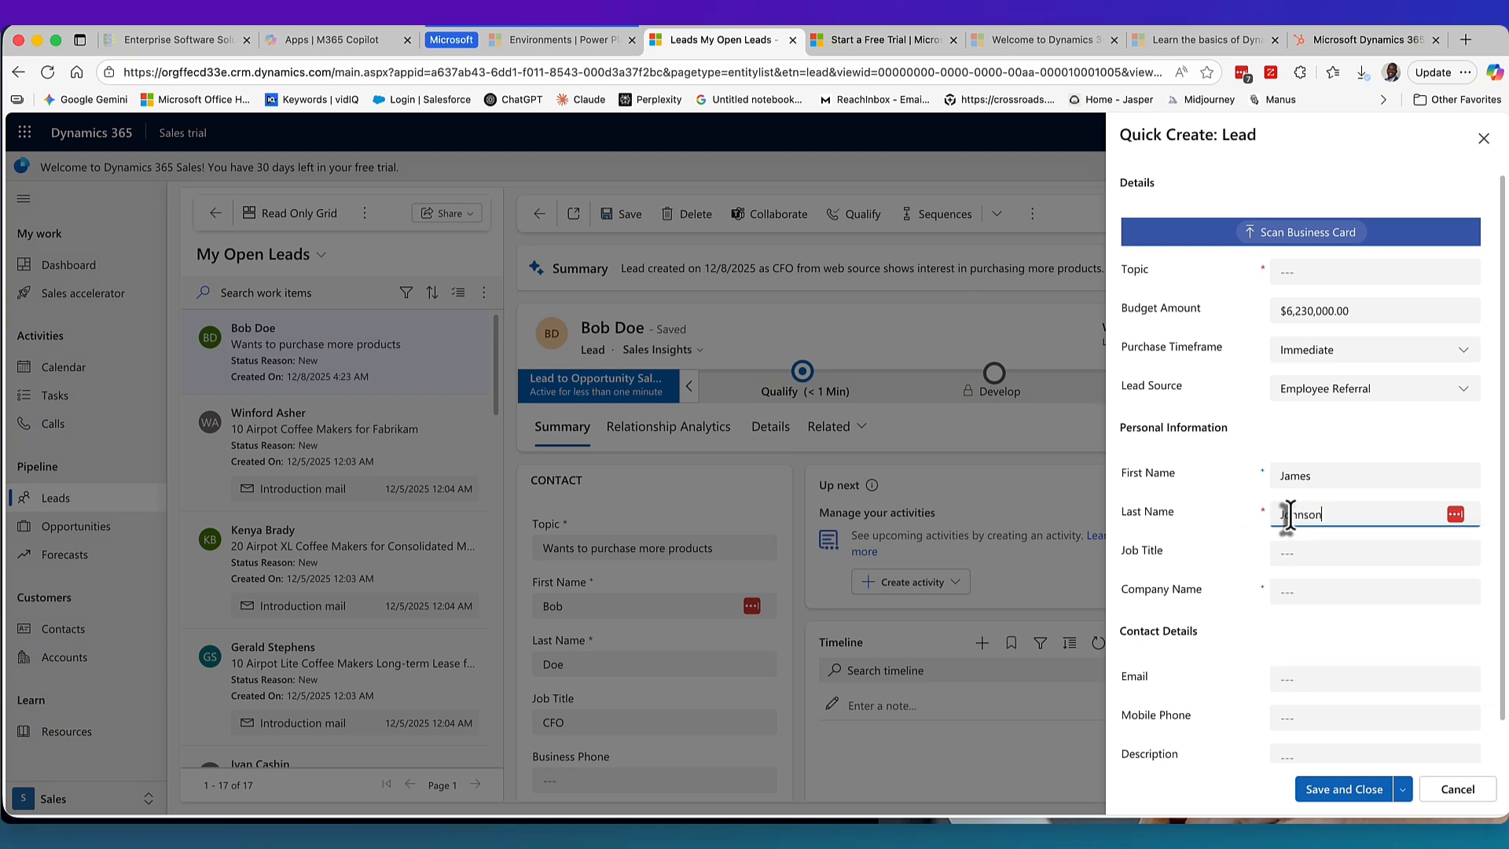
left_click(1290, 554)
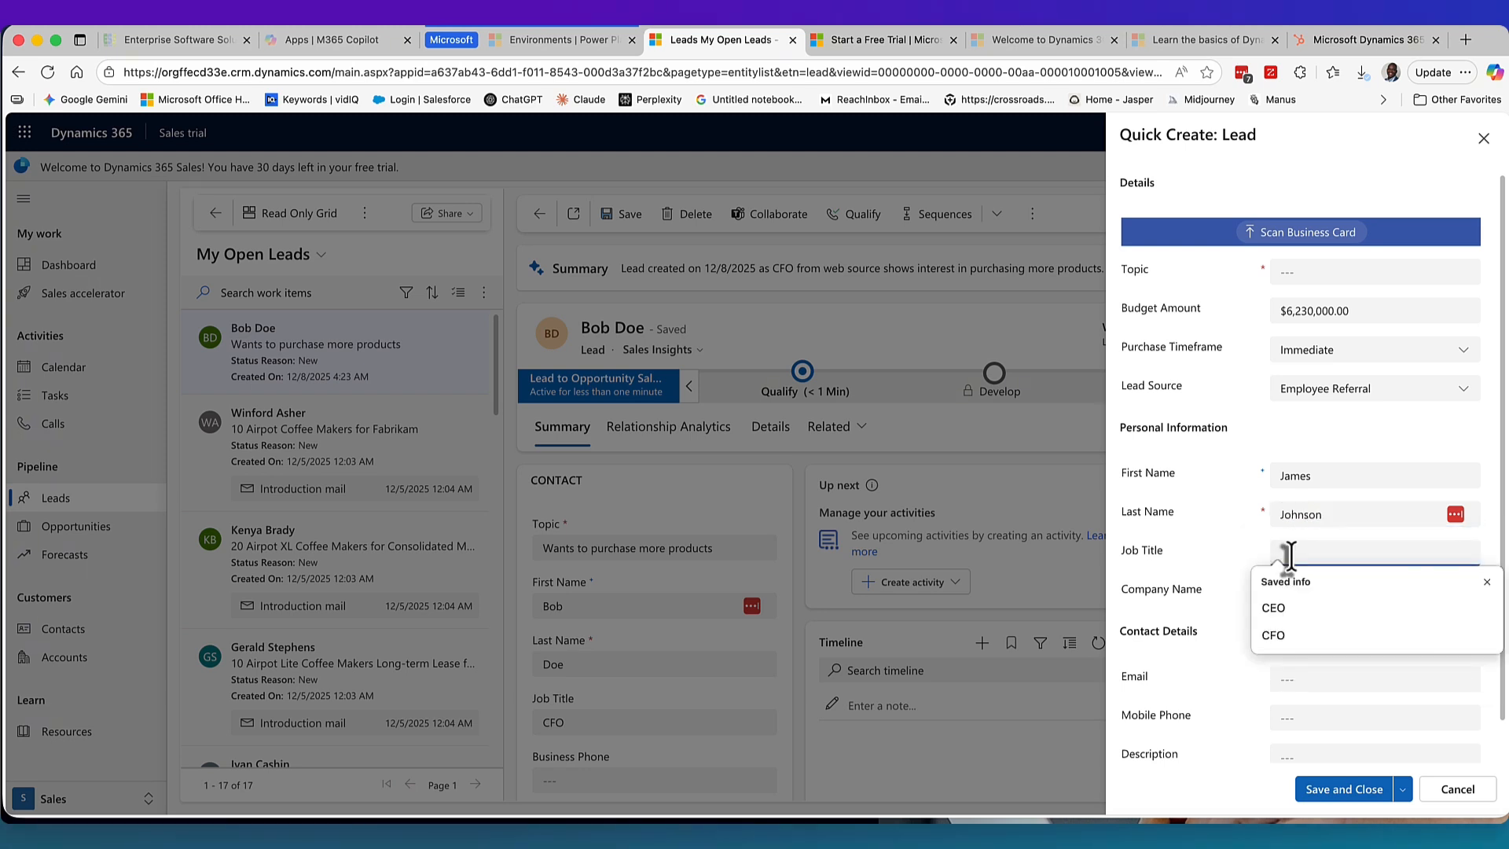
left_click(1275, 608)
left_click(1291, 595)
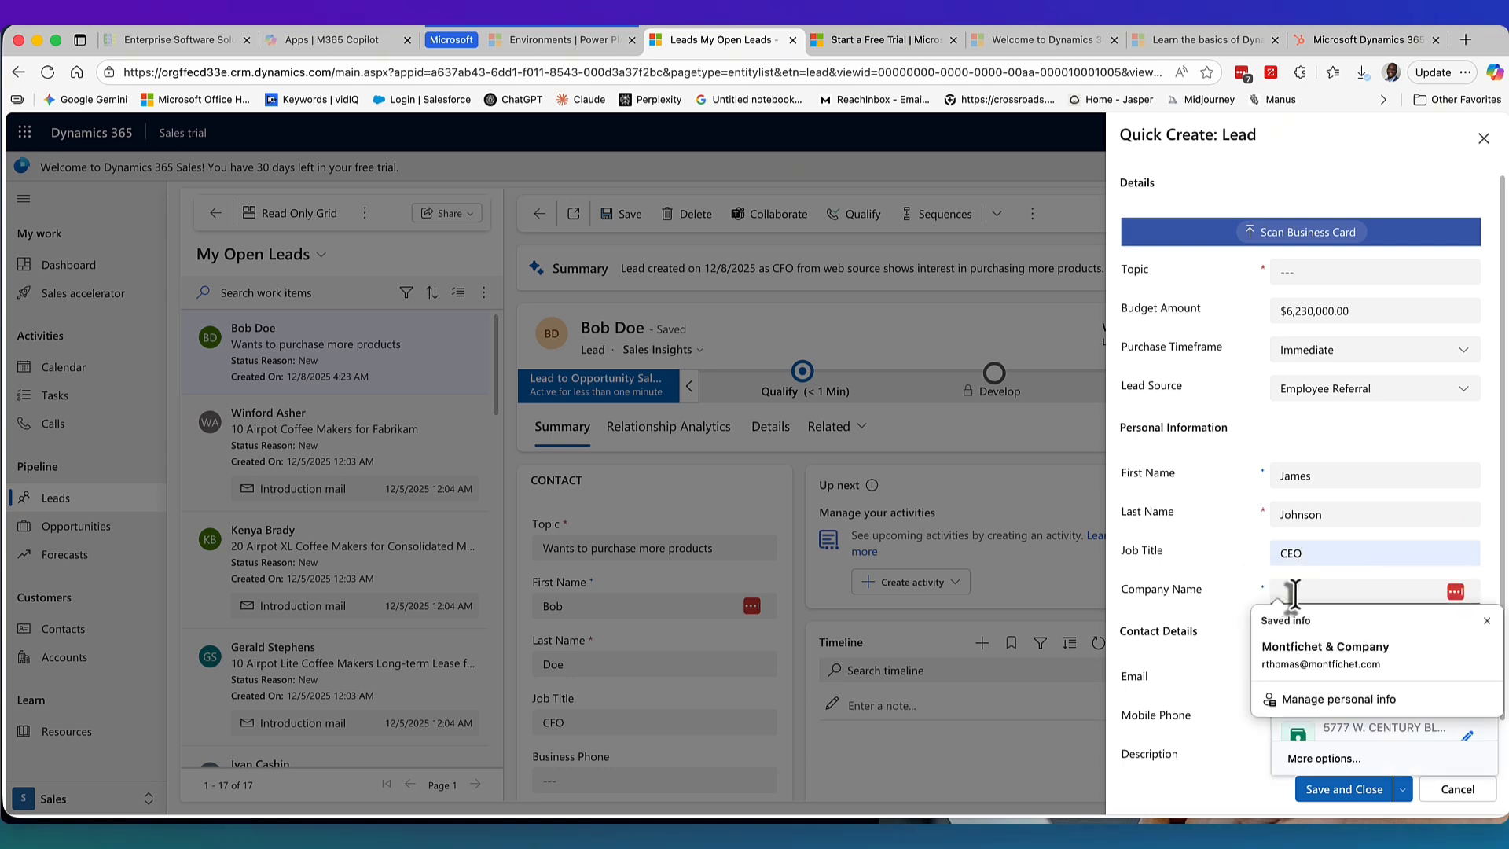
type("Johnson")
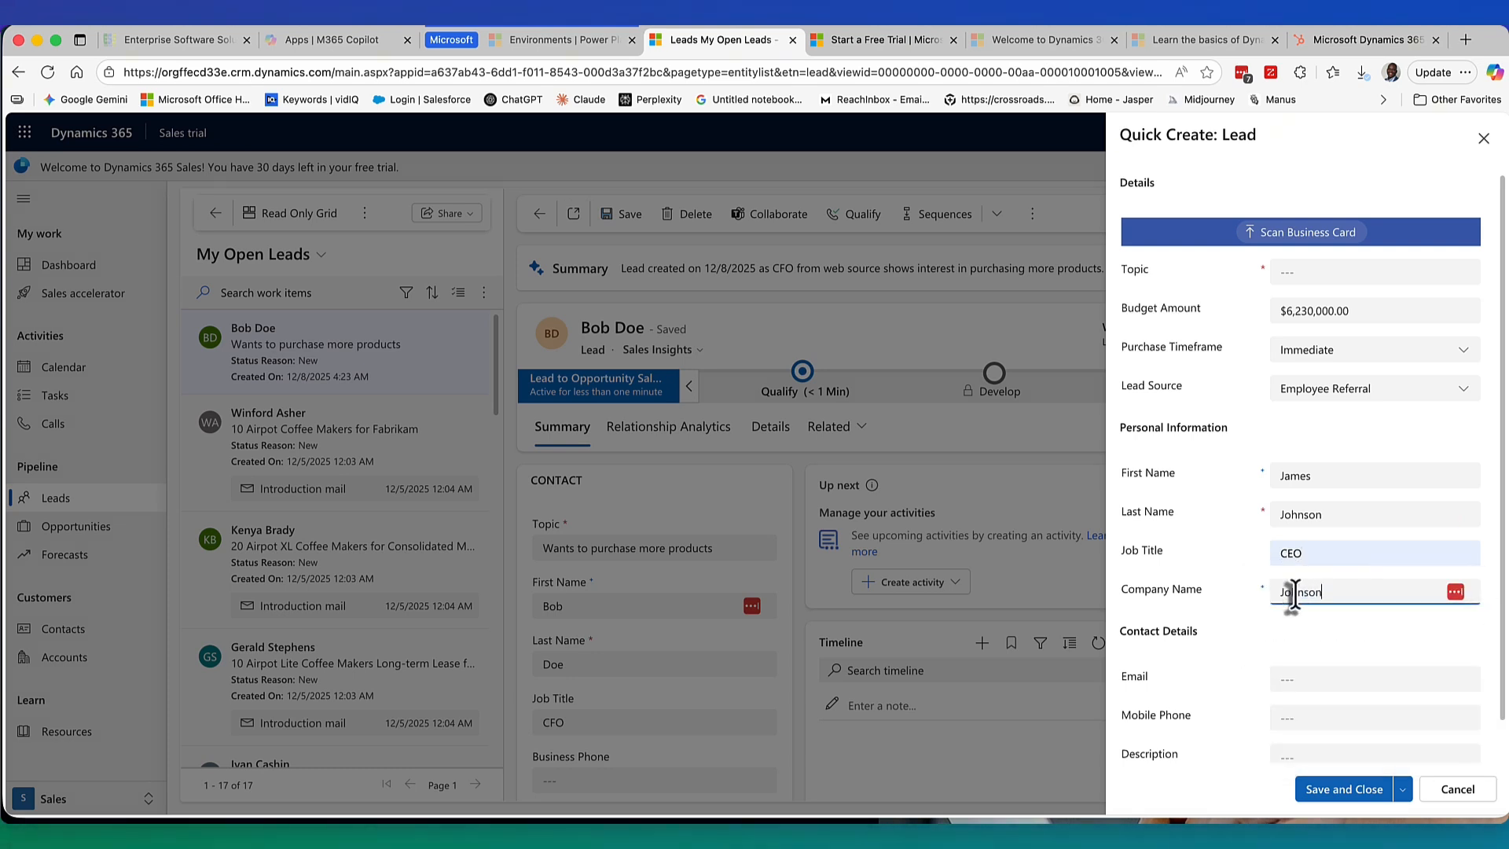
Pause the password manager for this visit and return to editing the company name.
left_click(1455, 591)
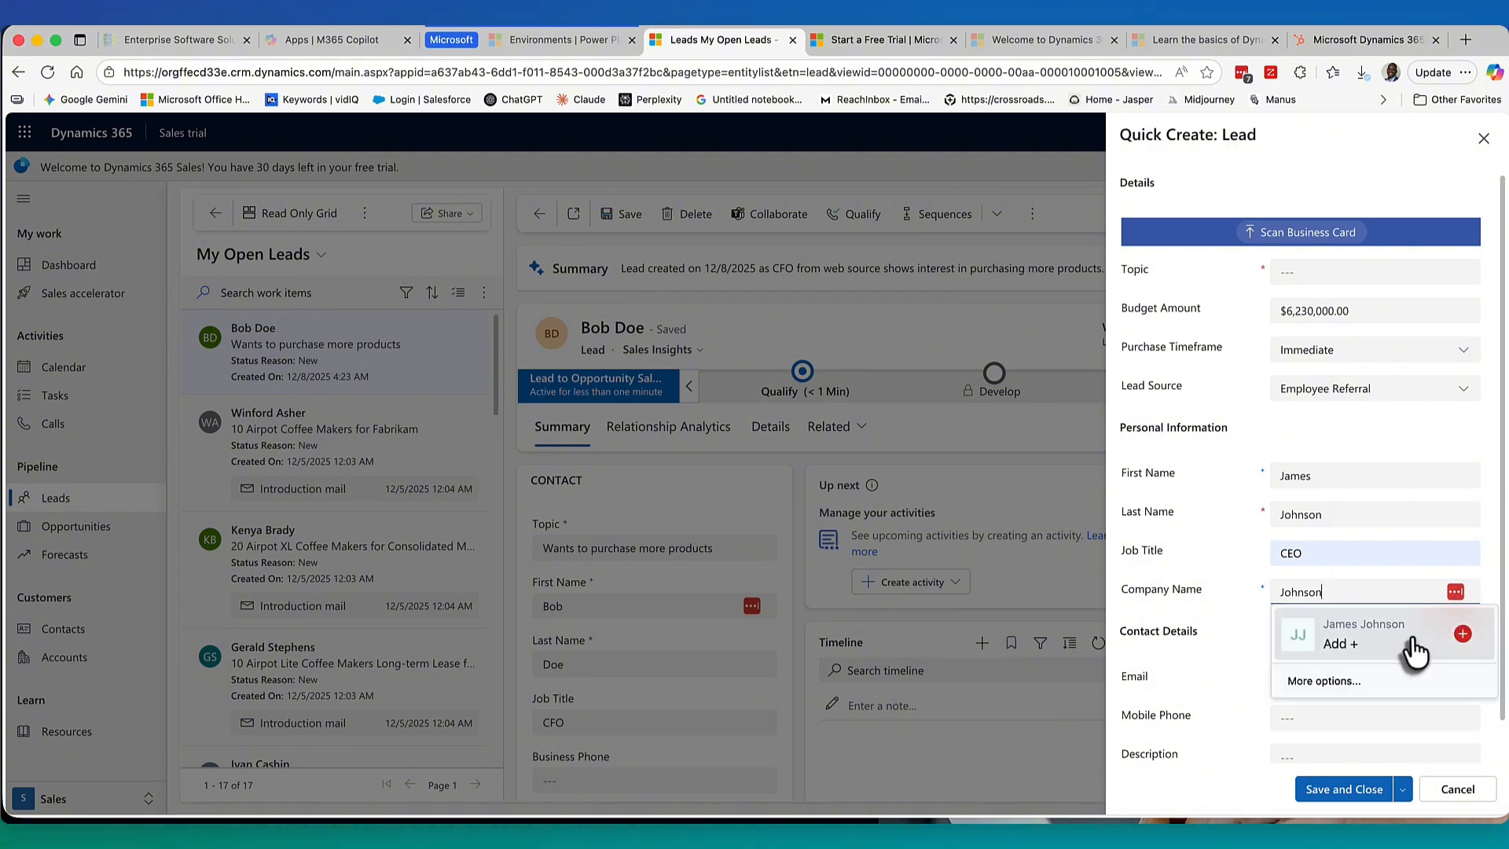
left_click(1326, 682)
left_click(1366, 756)
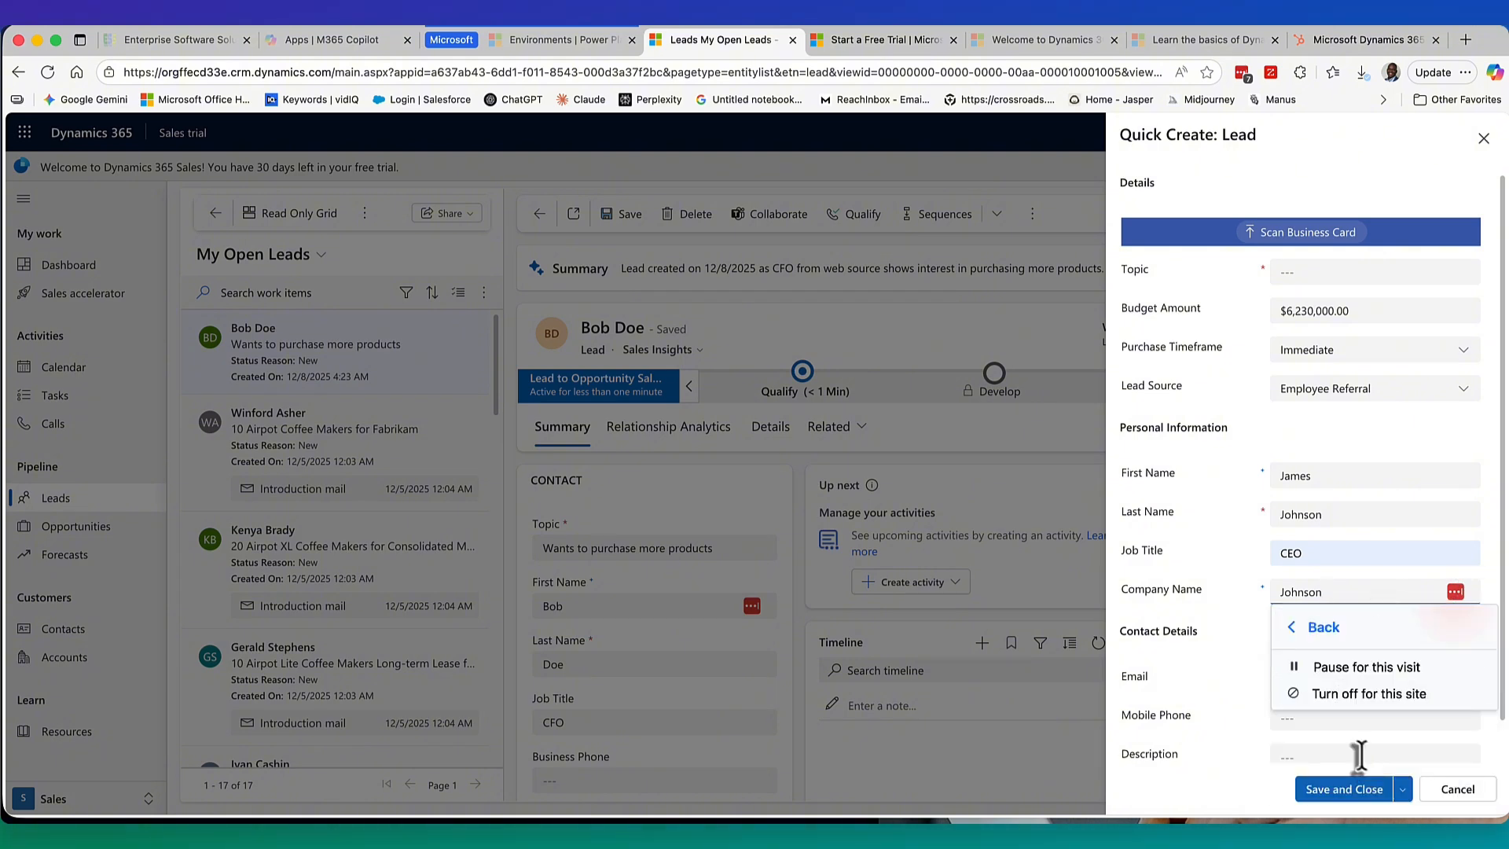
left_click(1347, 666)
left_click(1477, 622)
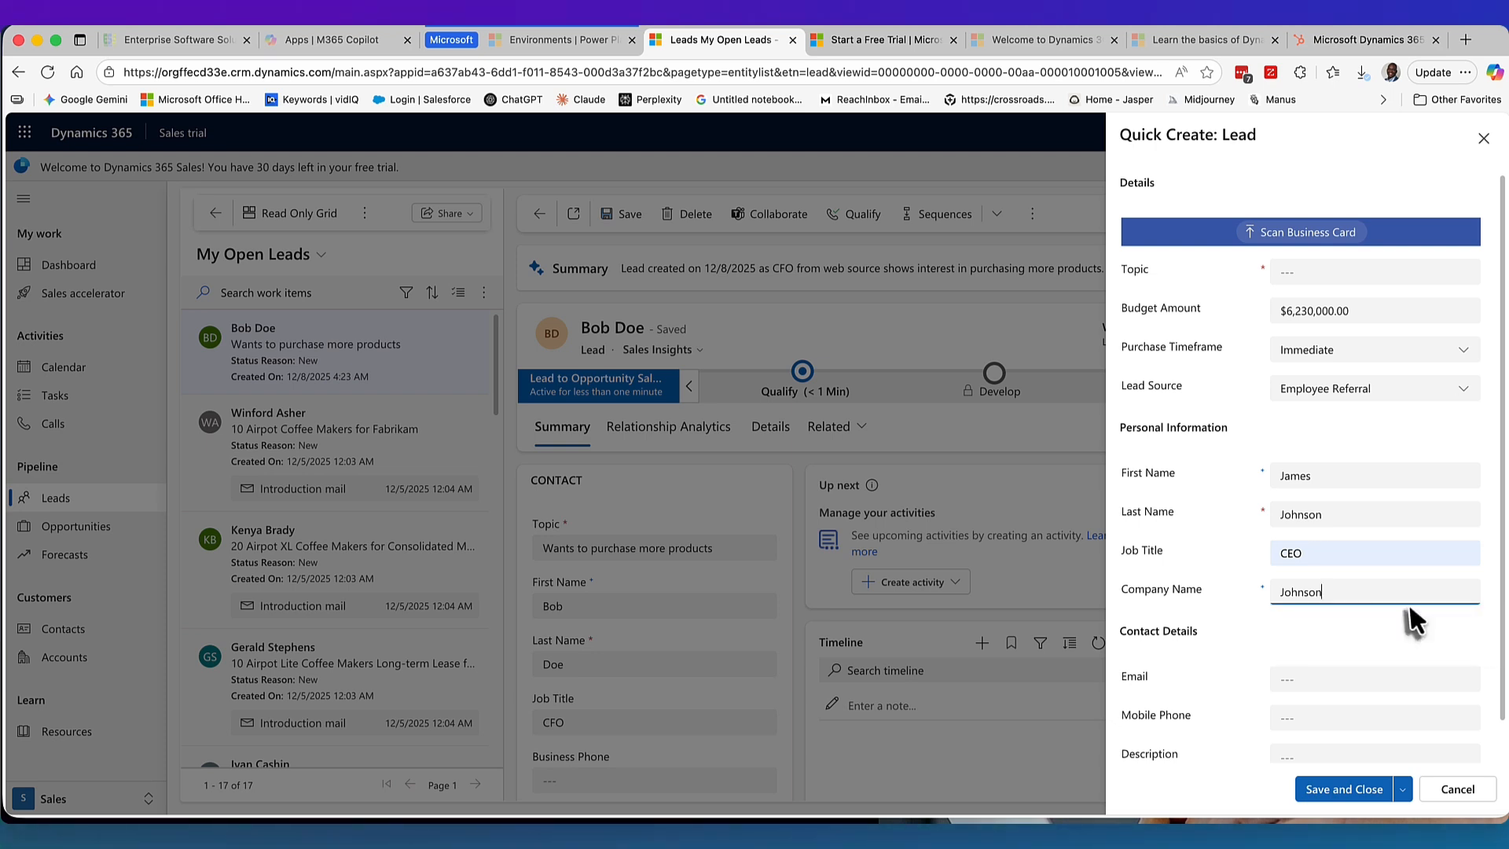
left_click(1333, 591)
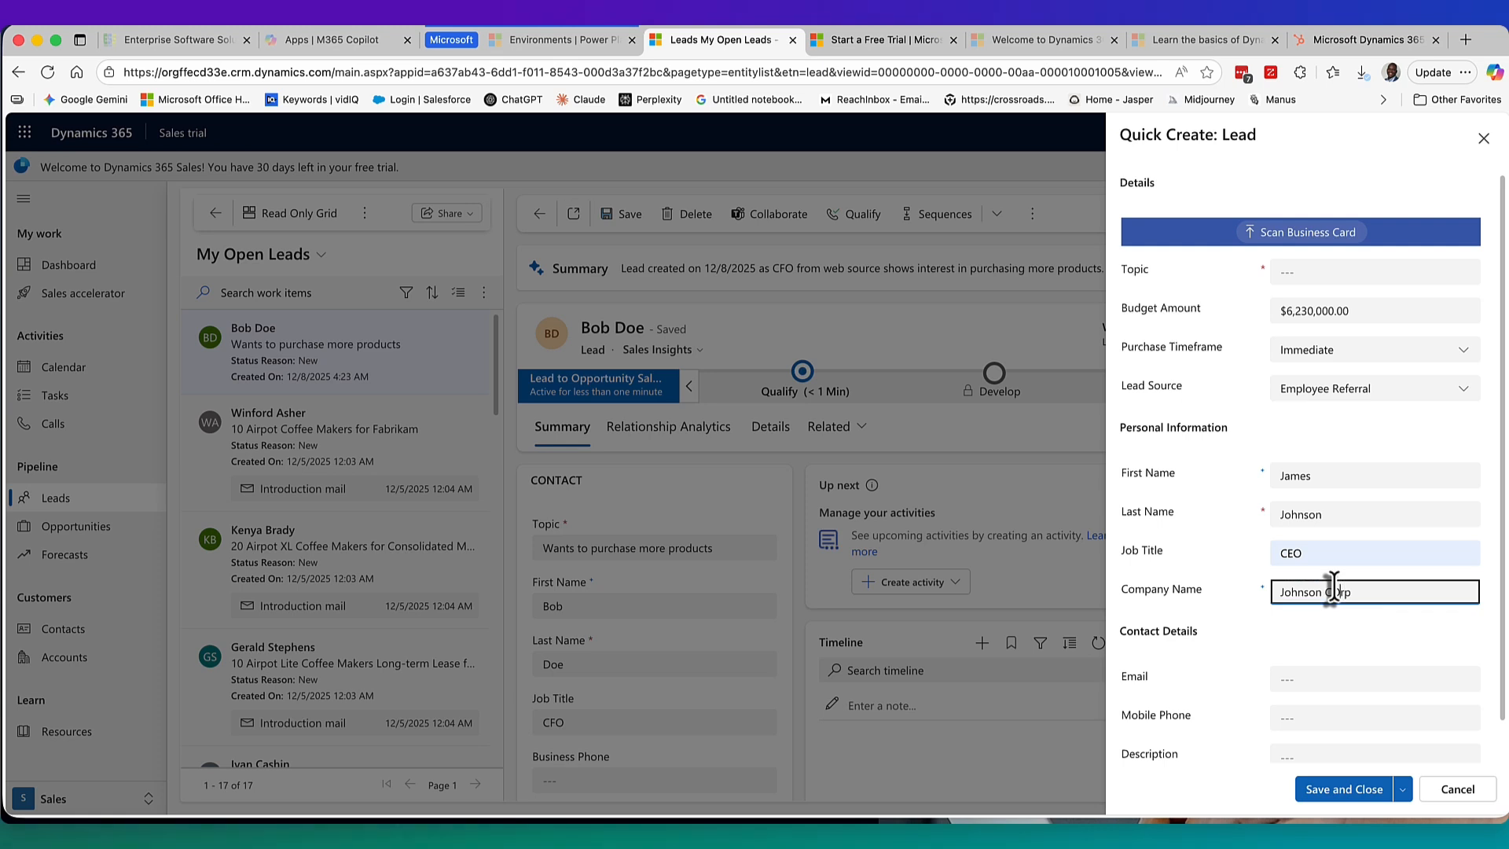
Add a saved e-mail, the mobile phone number and description 'Test details', then attempt Save and Close.
left_click(1286, 681)
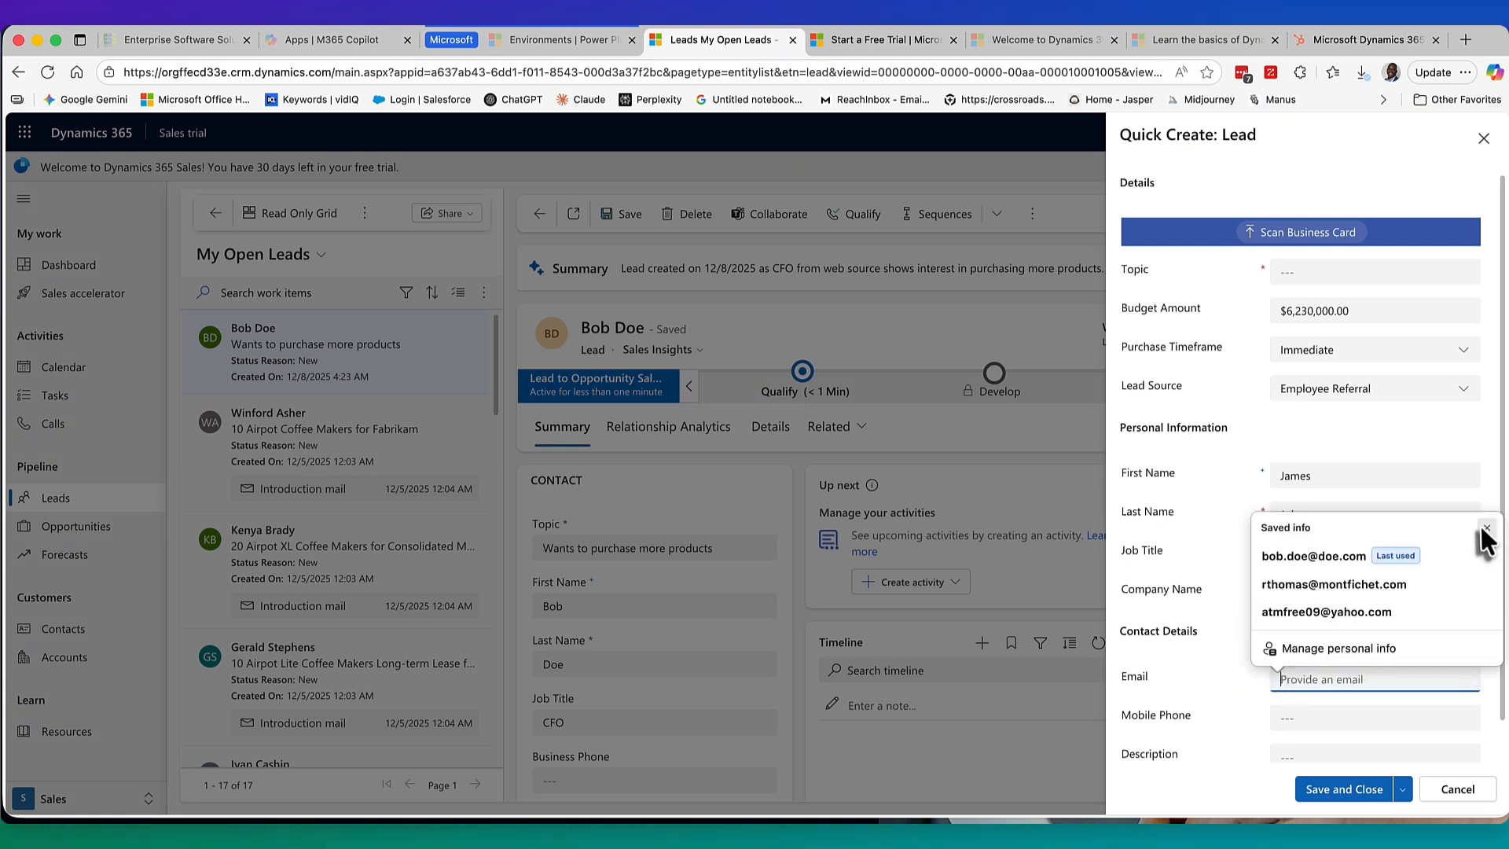
left_click(1334, 559)
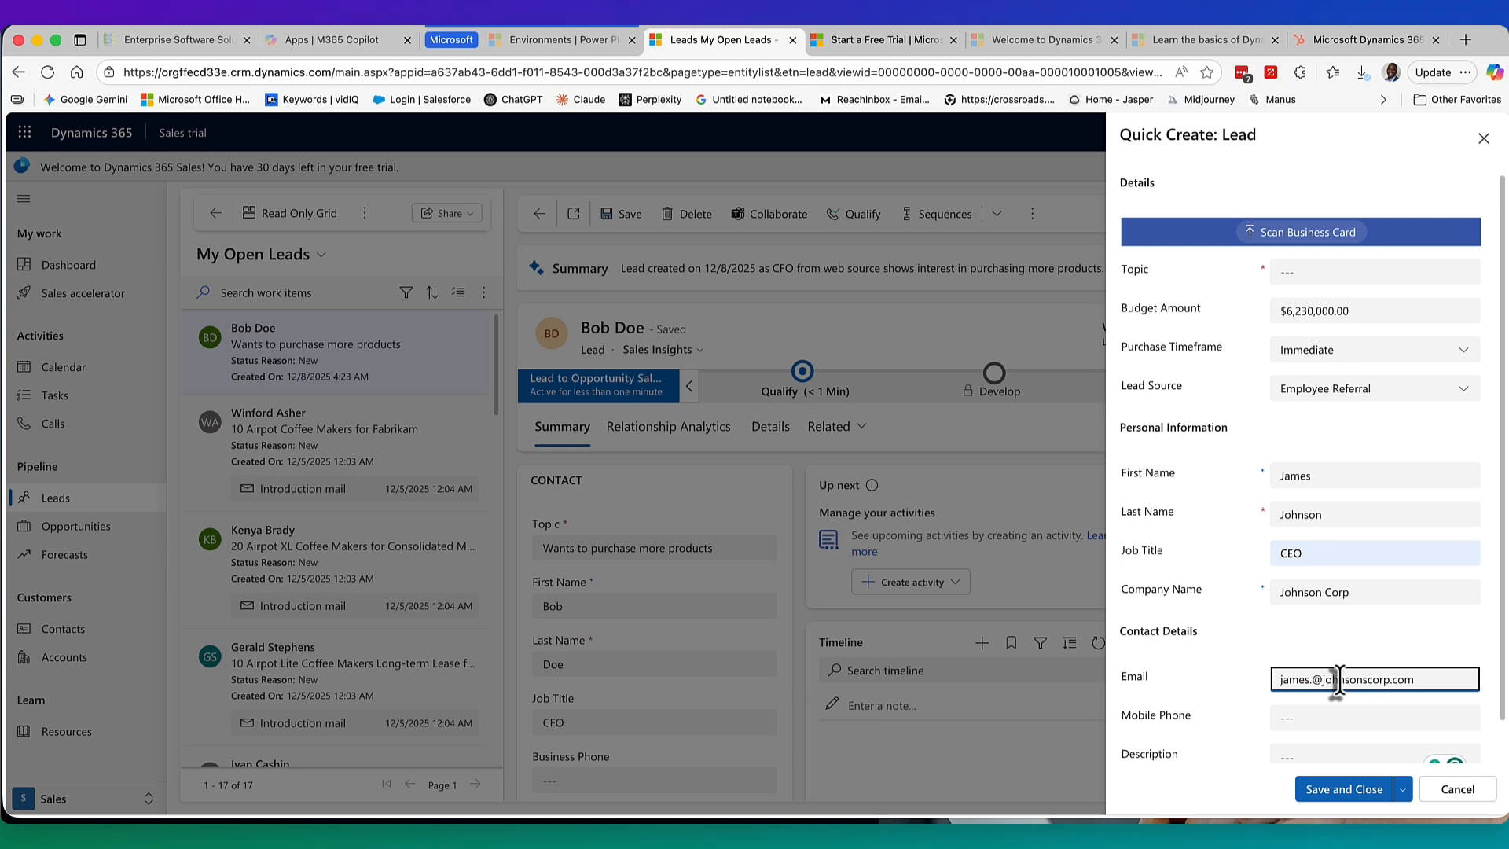
left_click(1337, 717)
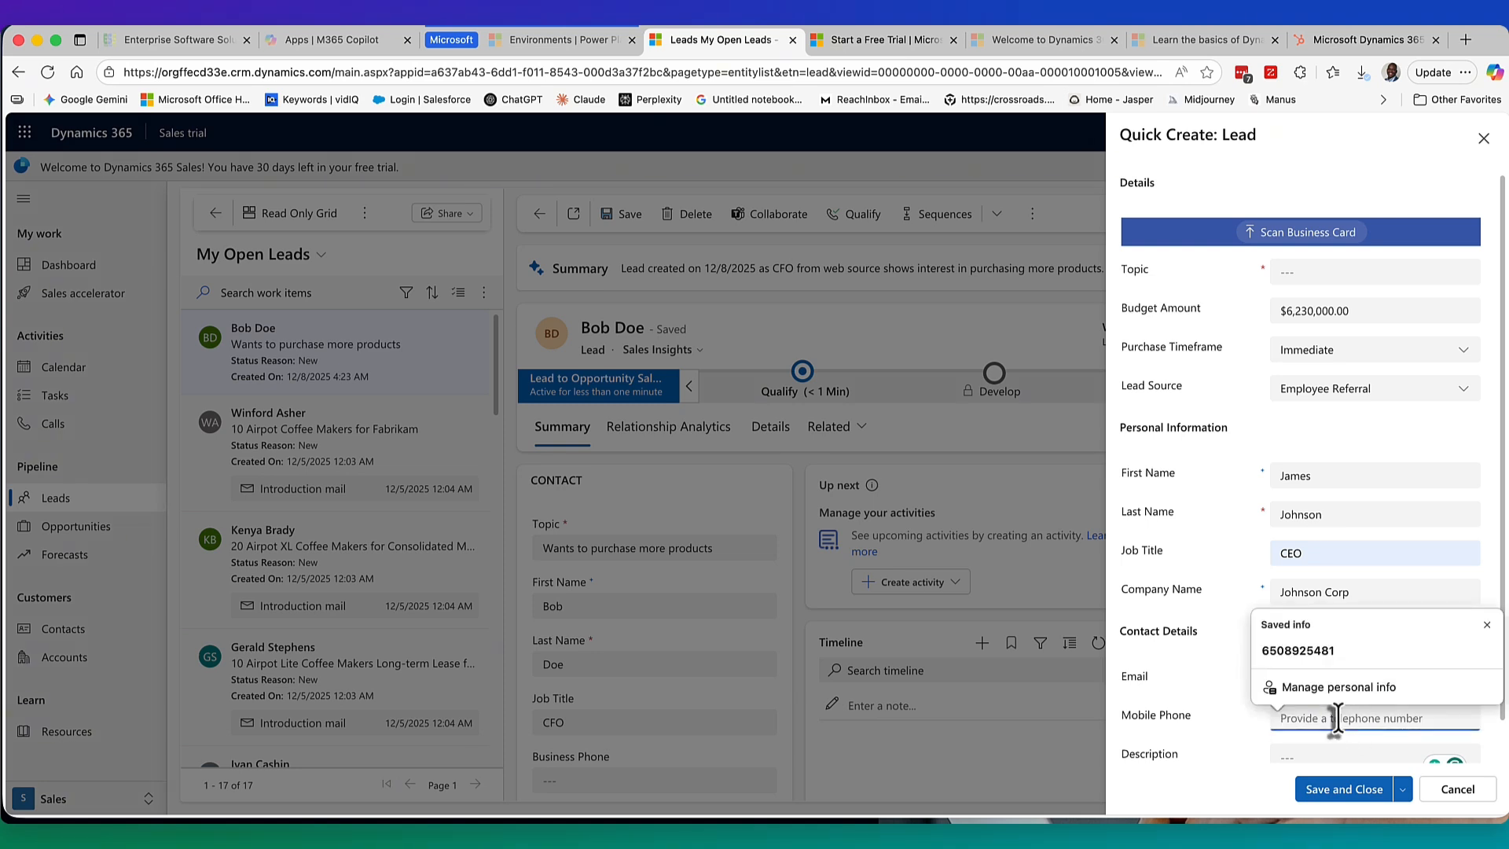
type("19495556868")
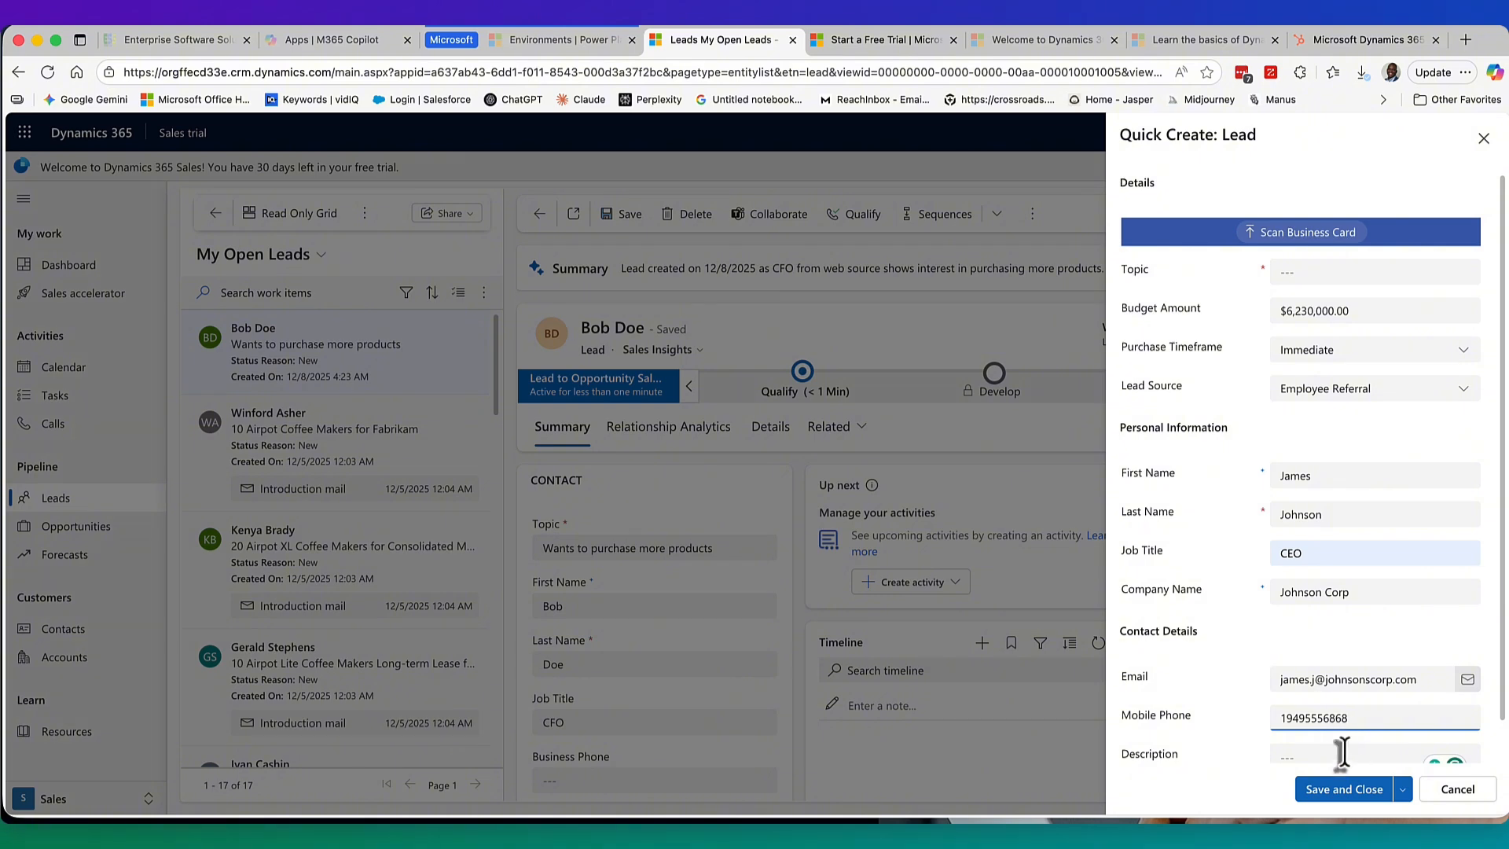
left_click(1336, 755)
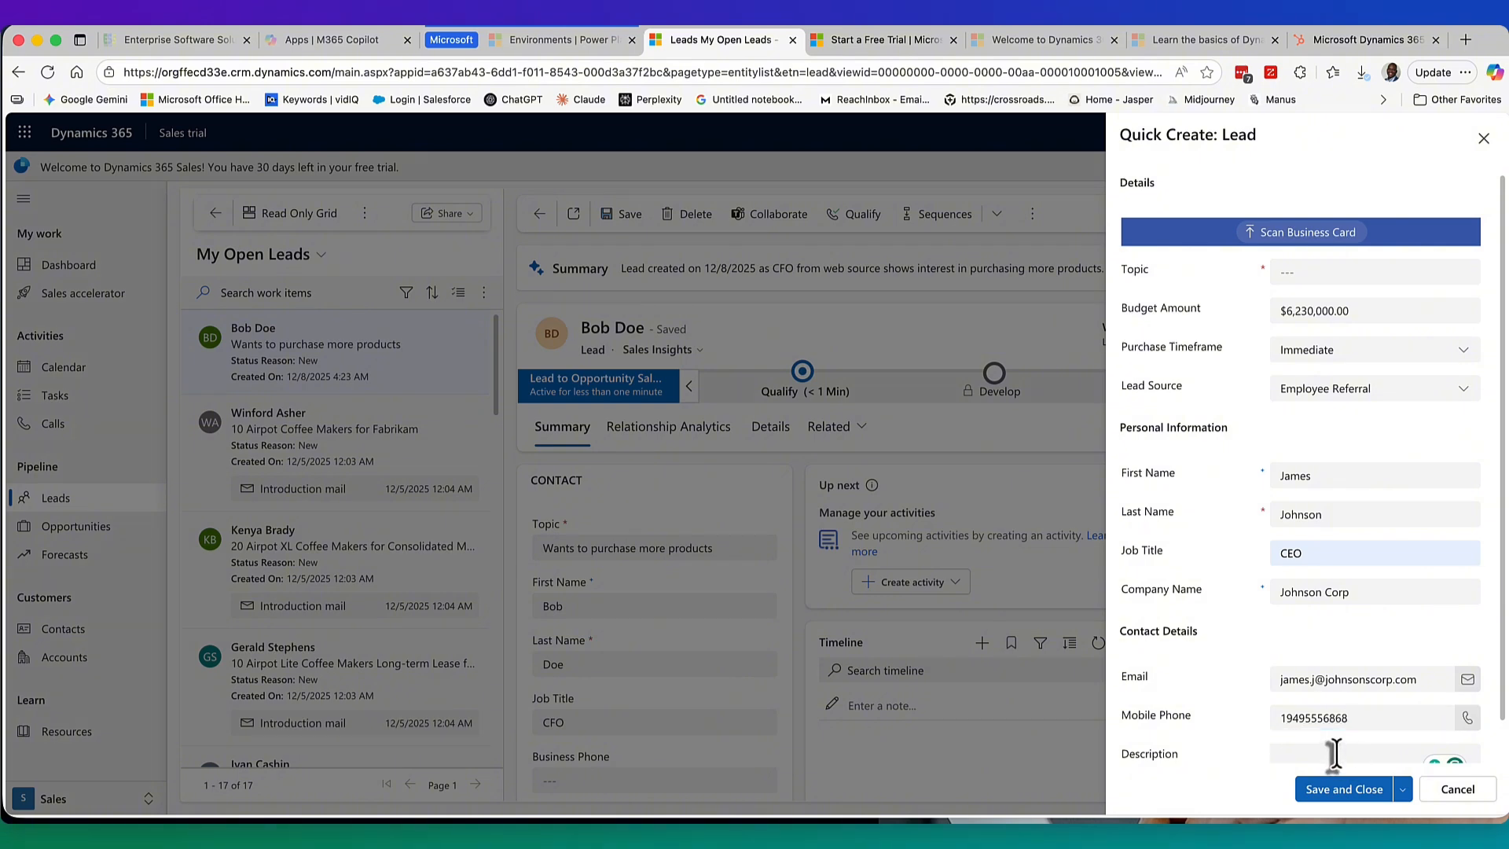
type("Test details")
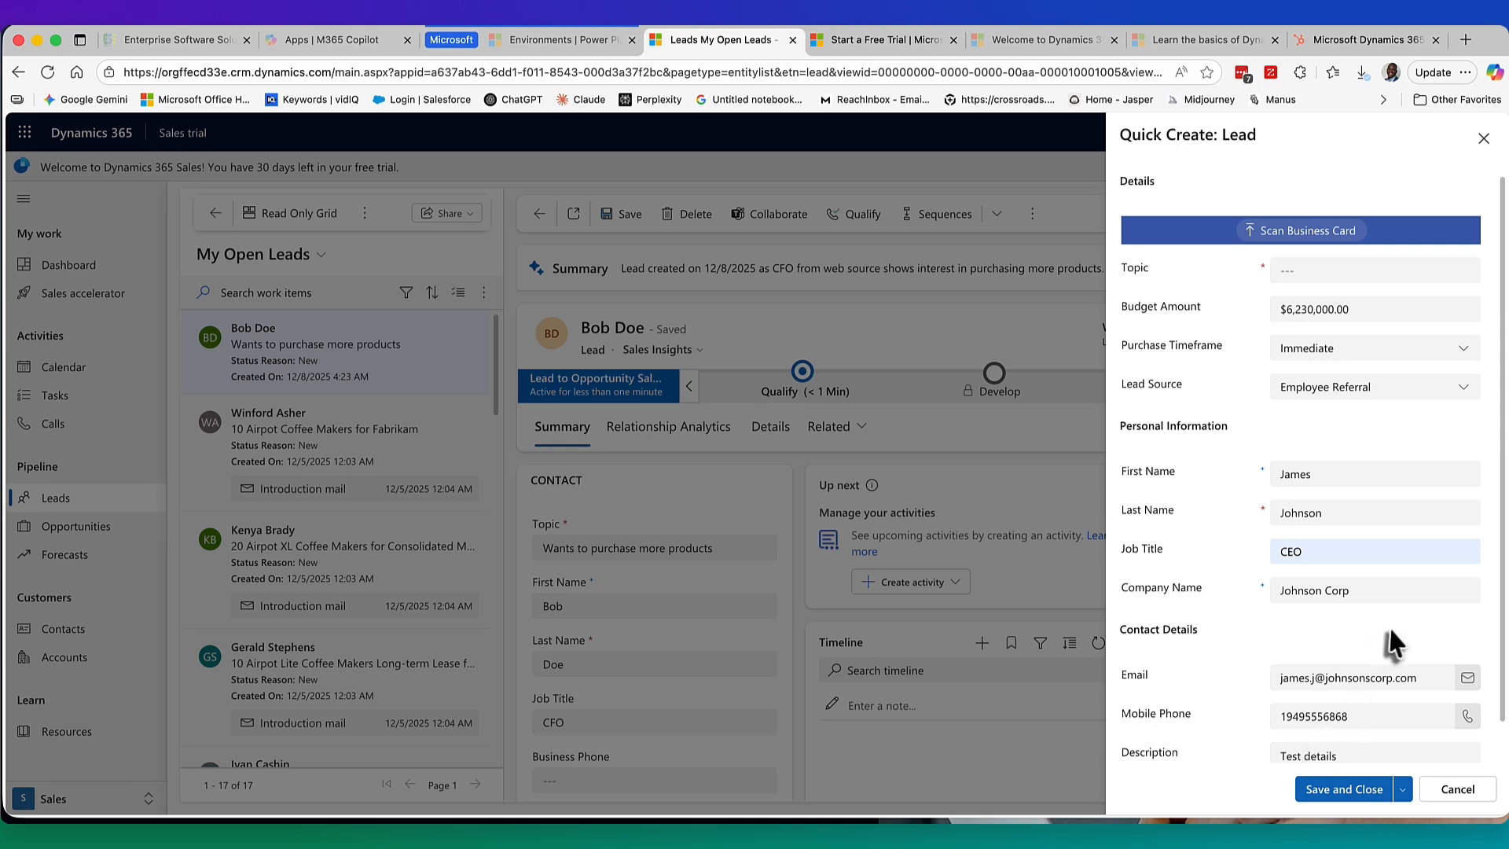
scroll(1399, 641, "down", 1)
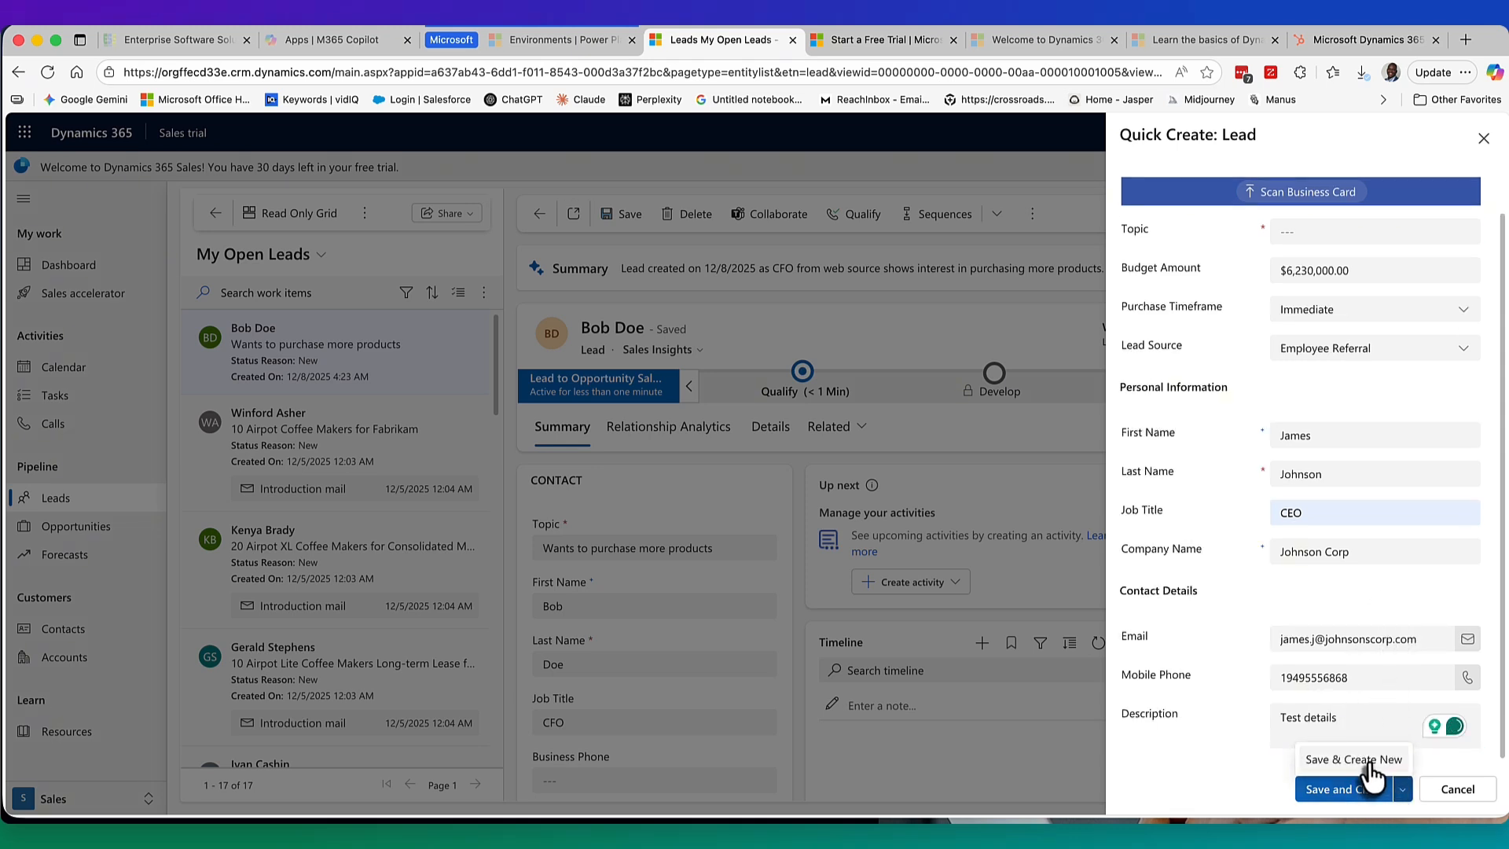
left_click(1366, 792)
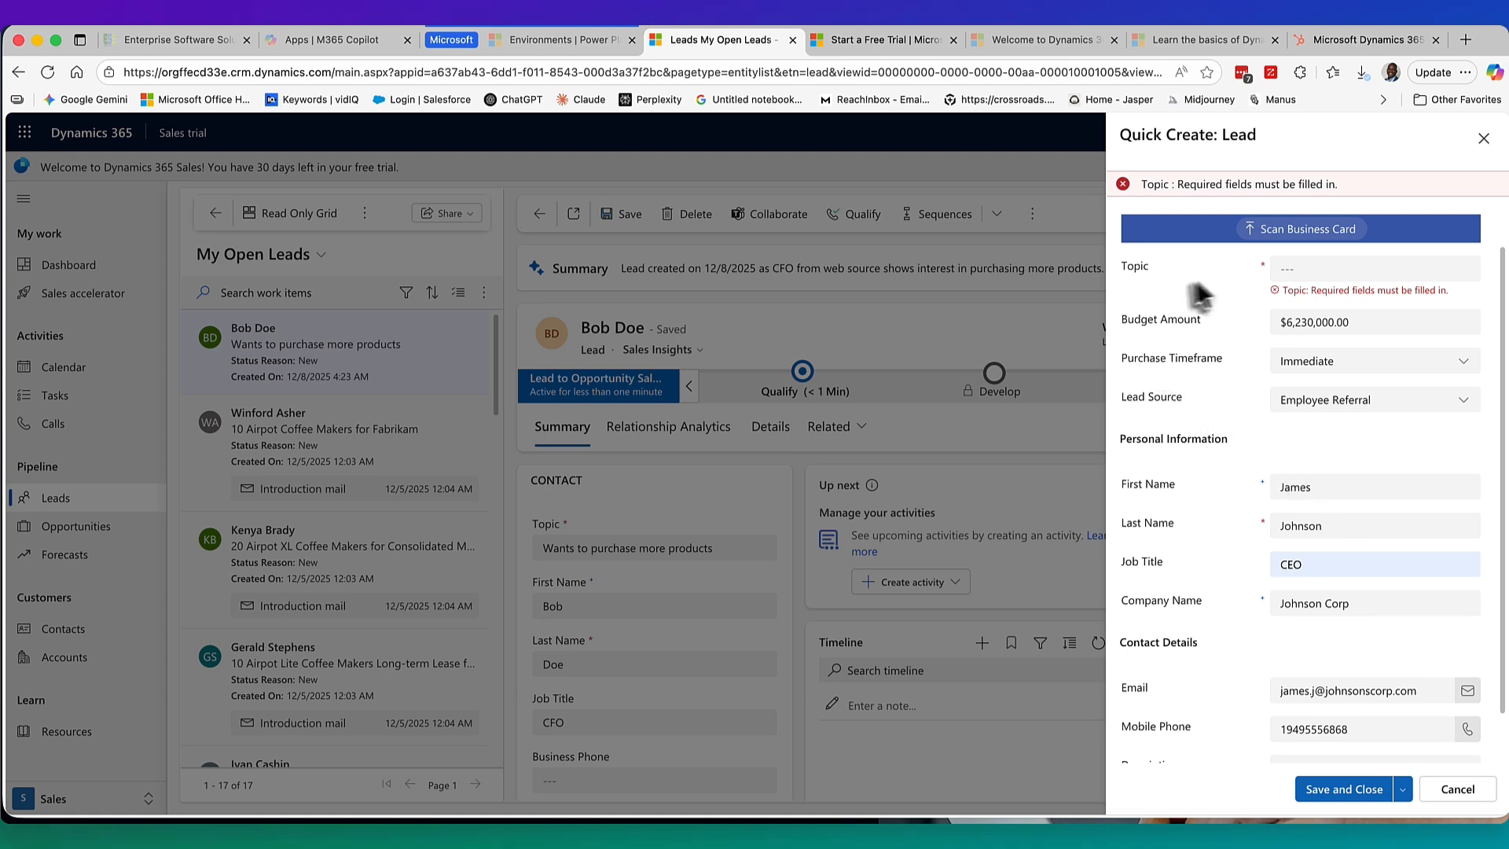
Set the topic to 'Needs product now' and save with Save & Create New.
left_click(1315, 267)
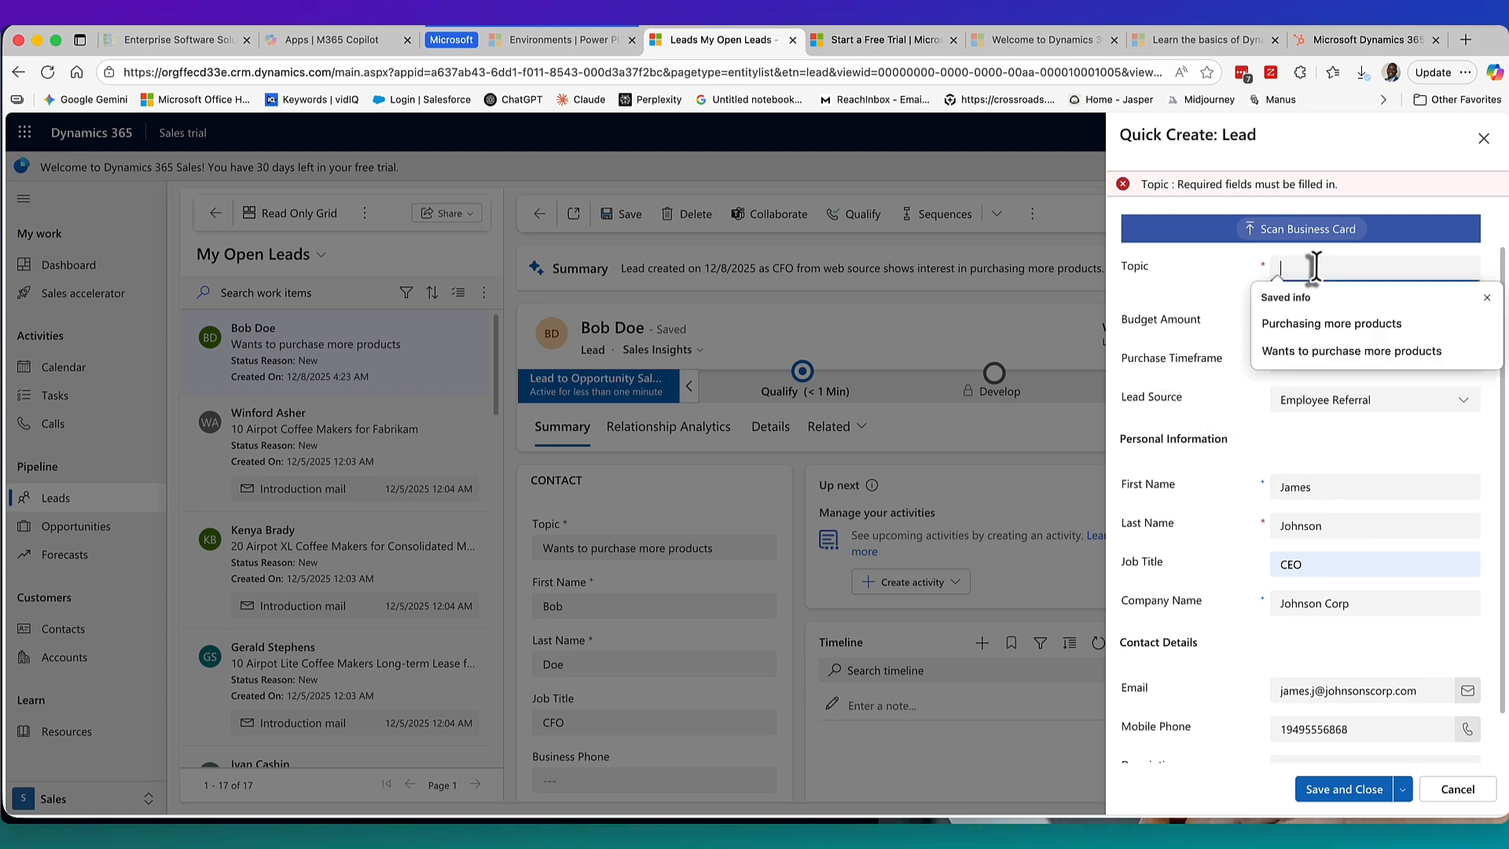
left_click(1307, 351)
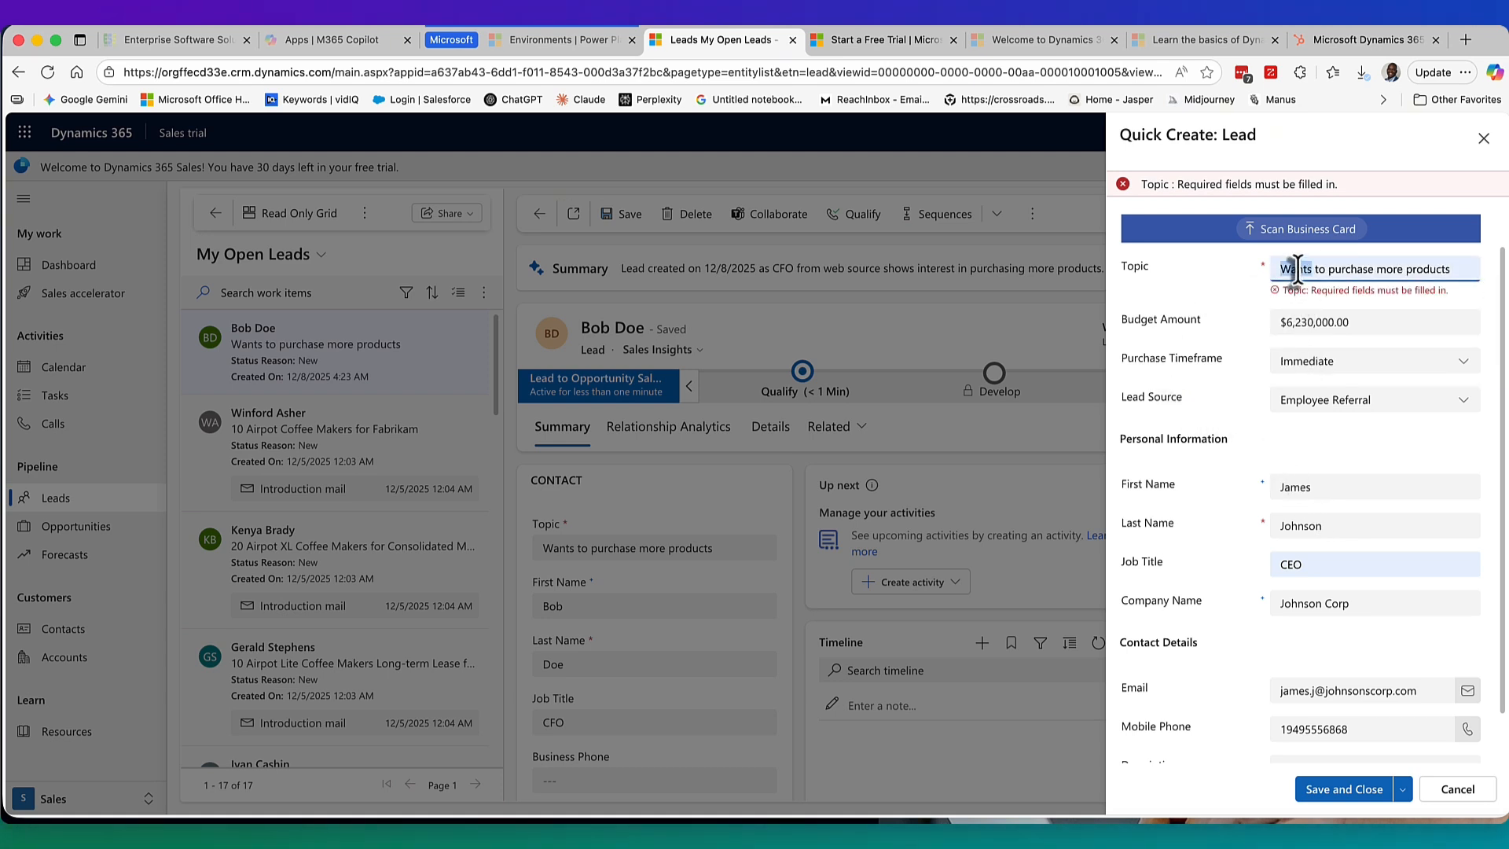
type("Need")
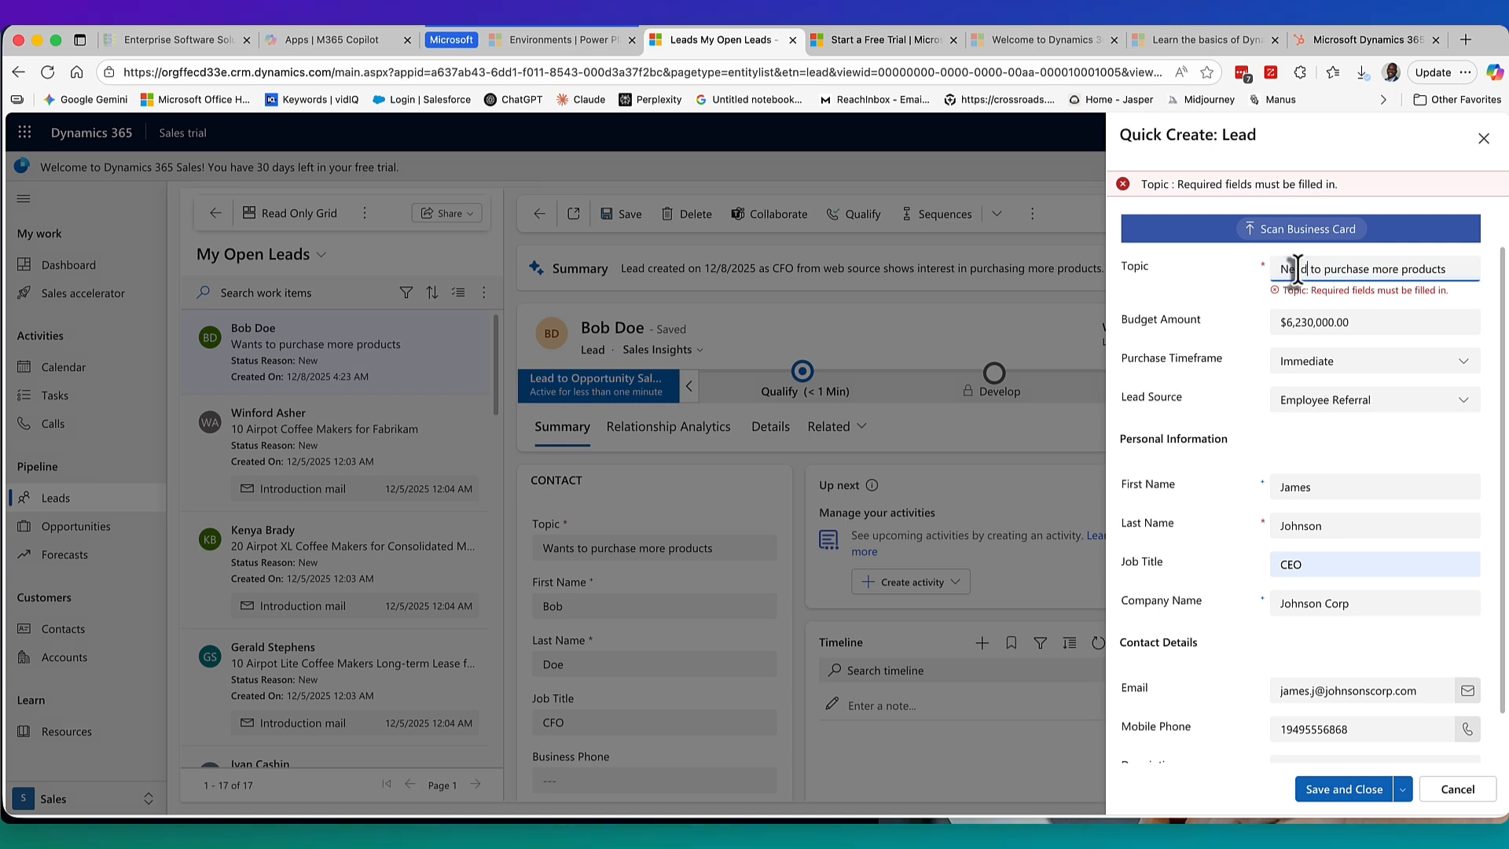
key("Right")
key("Right")
key("Right")
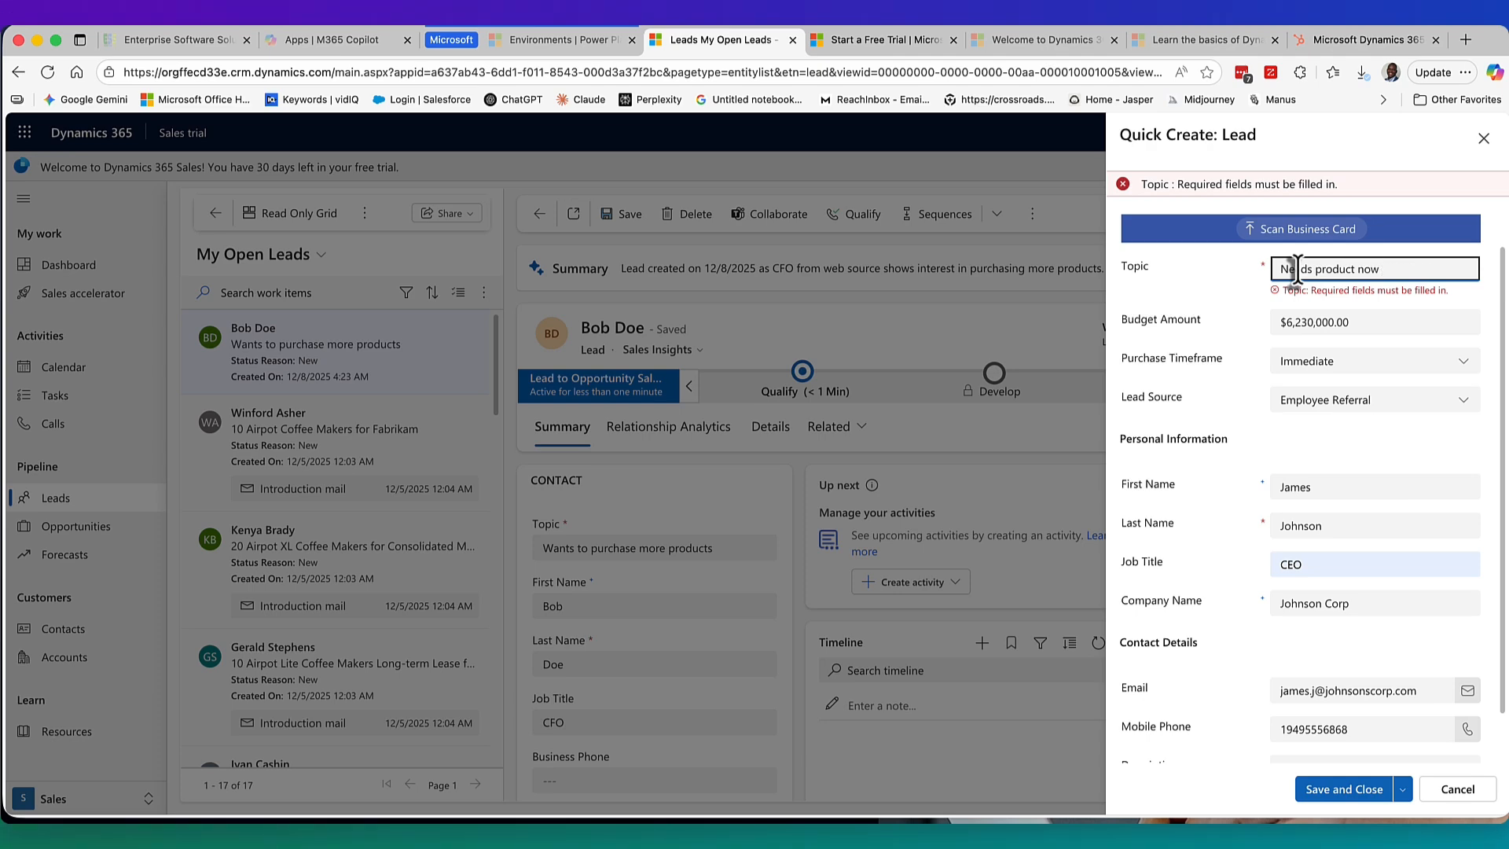
left_click(1403, 790)
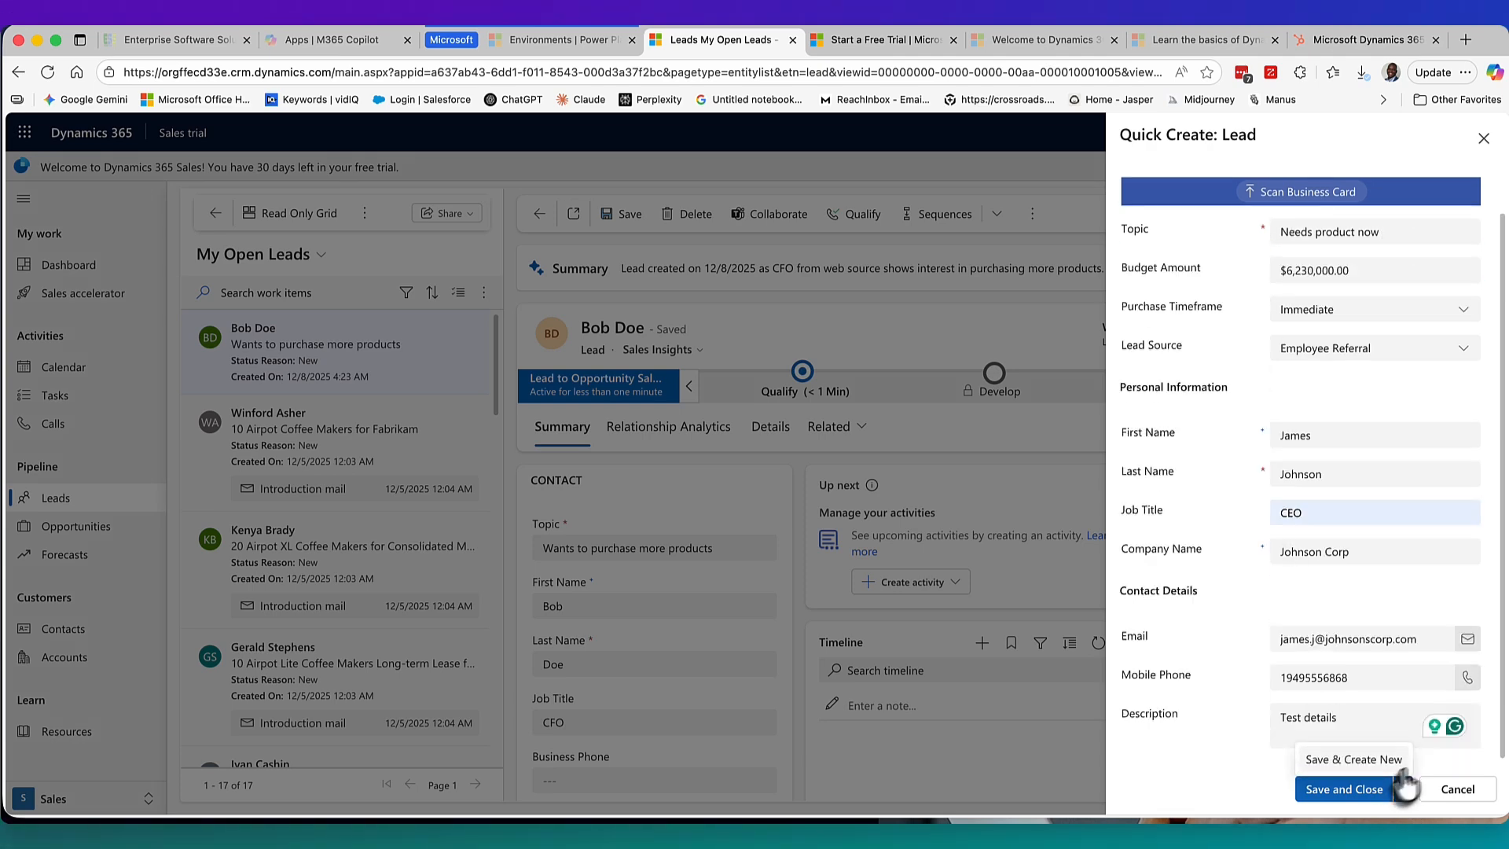
left_click(1376, 761)
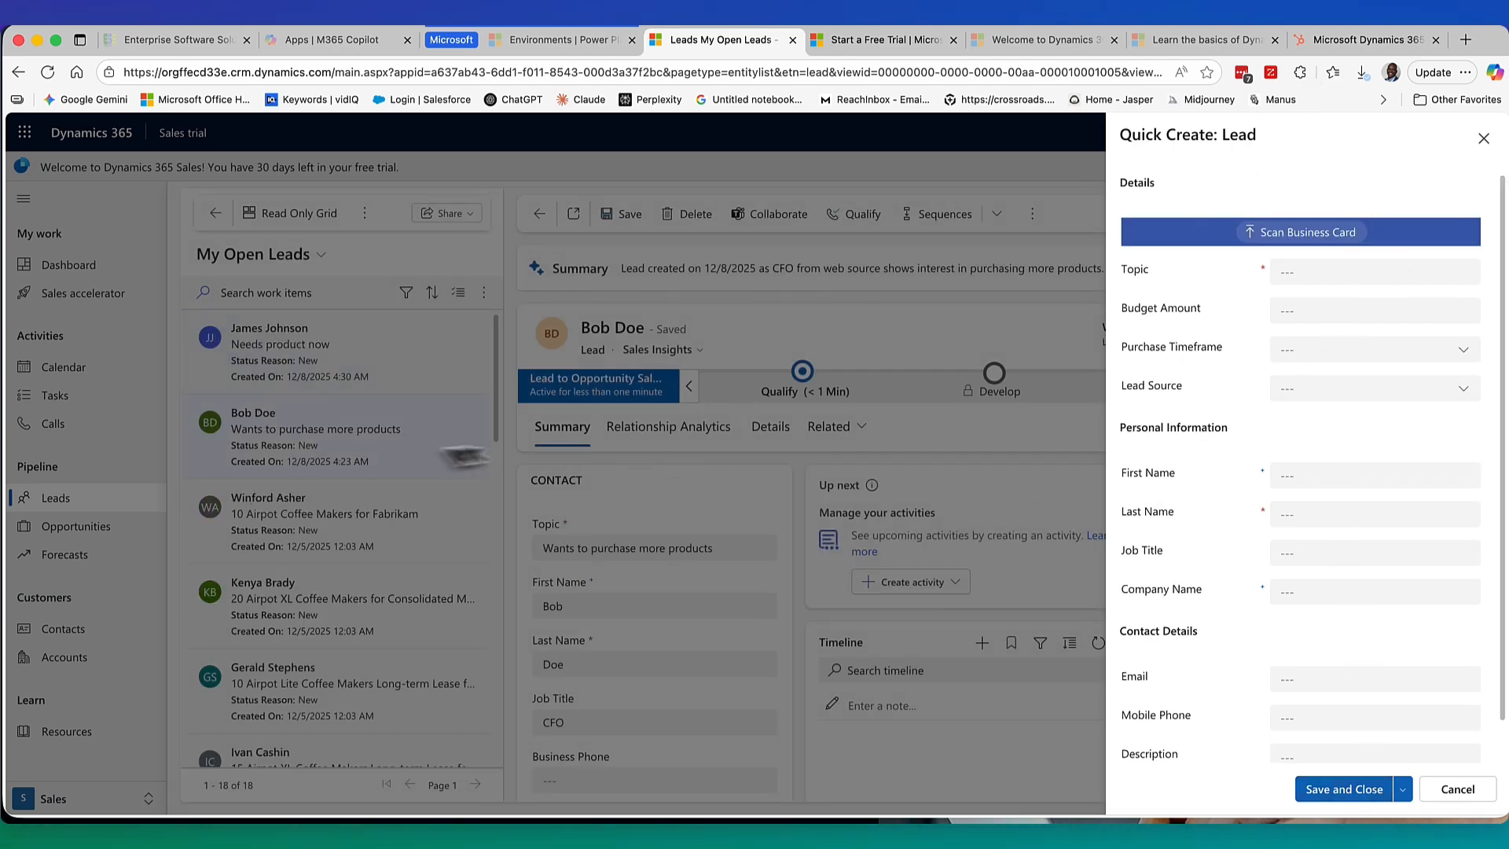
Open the saved 'Needs product now' lead and set its Purchase Process to Individual.
left_click(1481, 140)
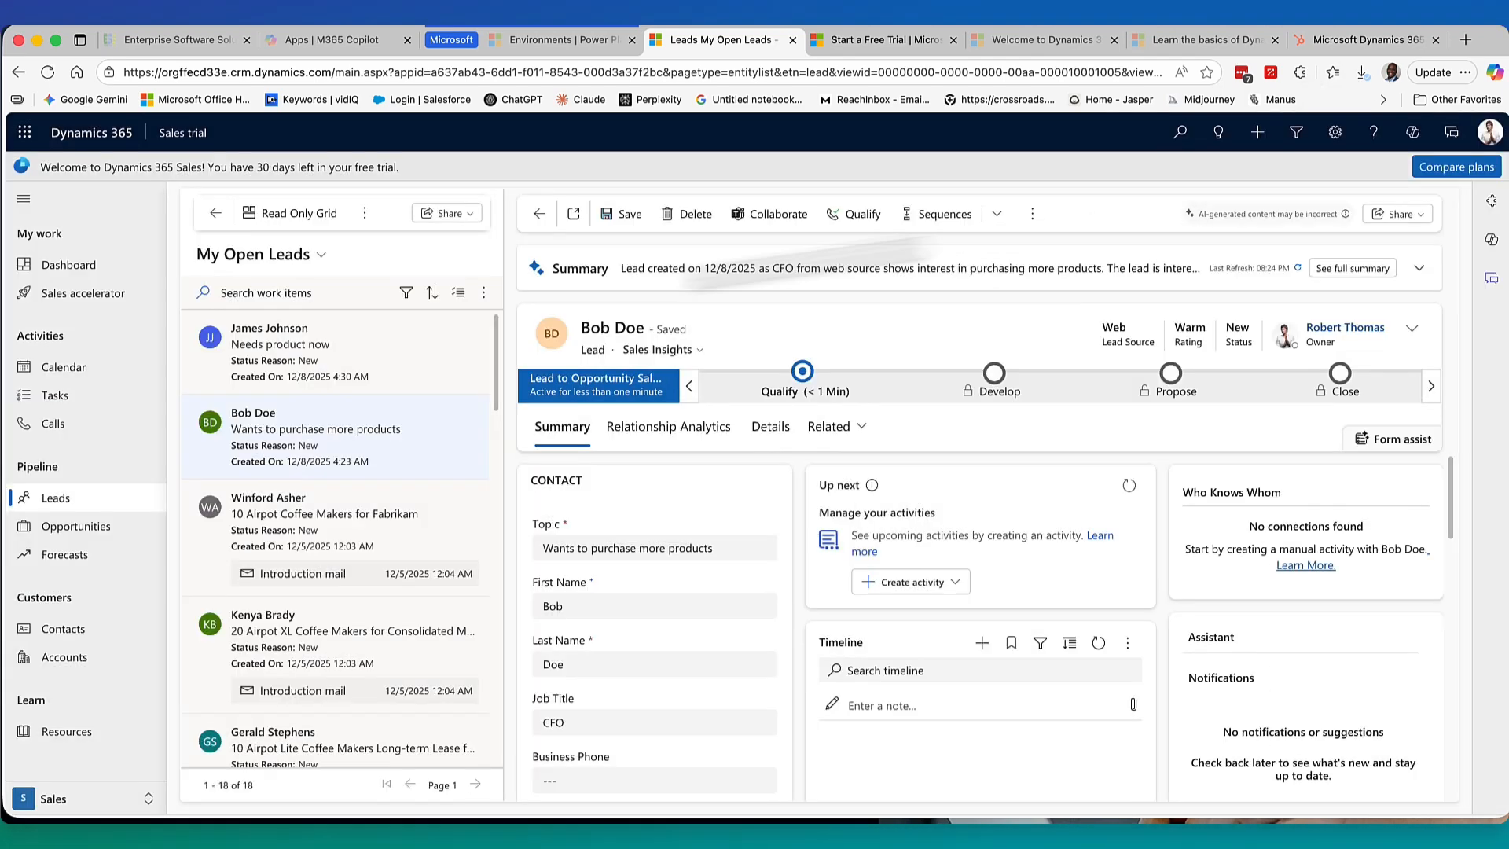
left_click(321, 368)
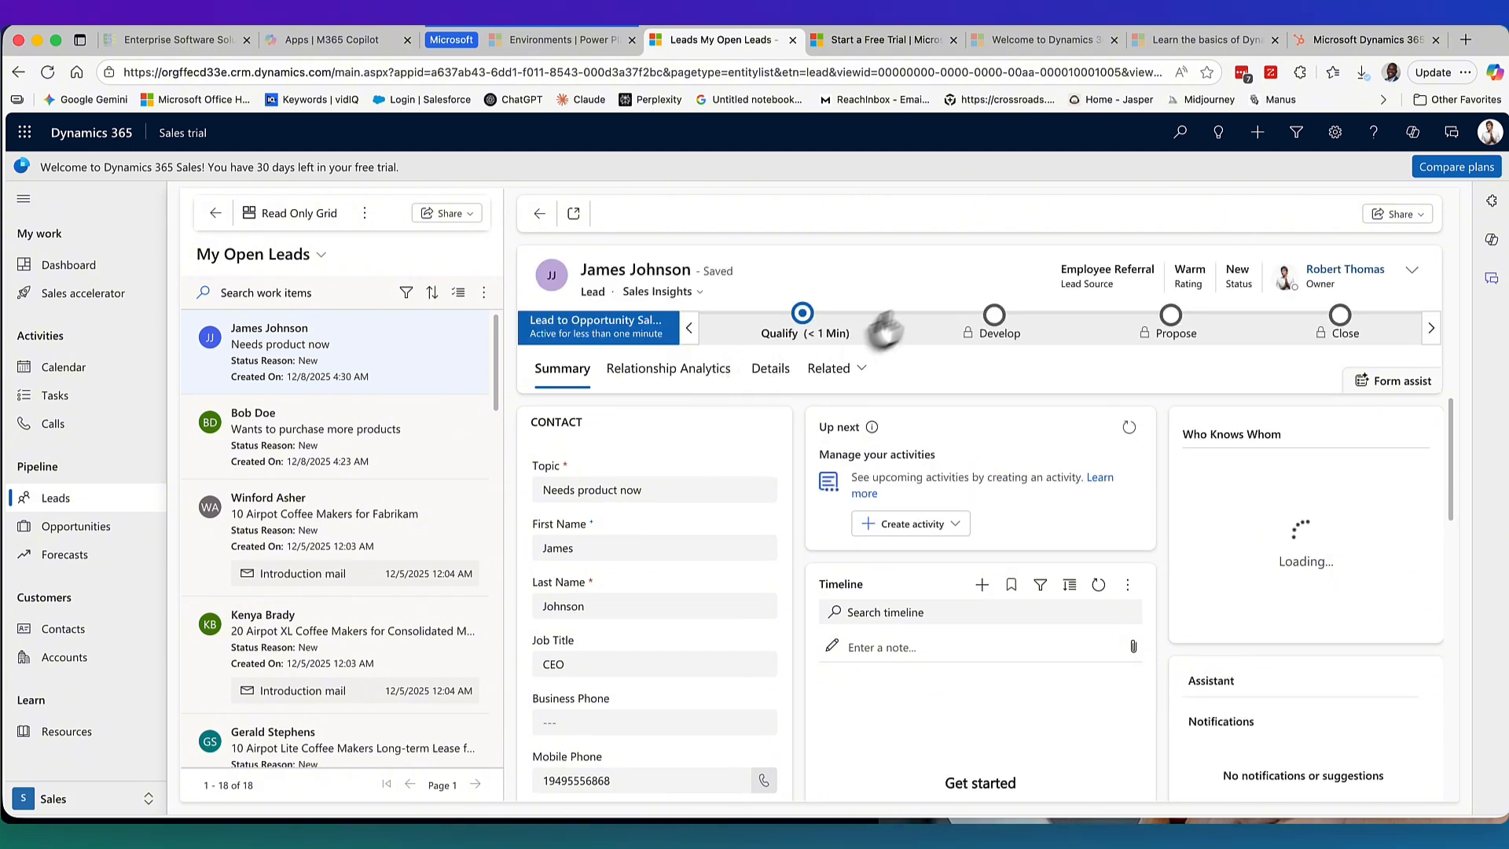
left_click(806, 380)
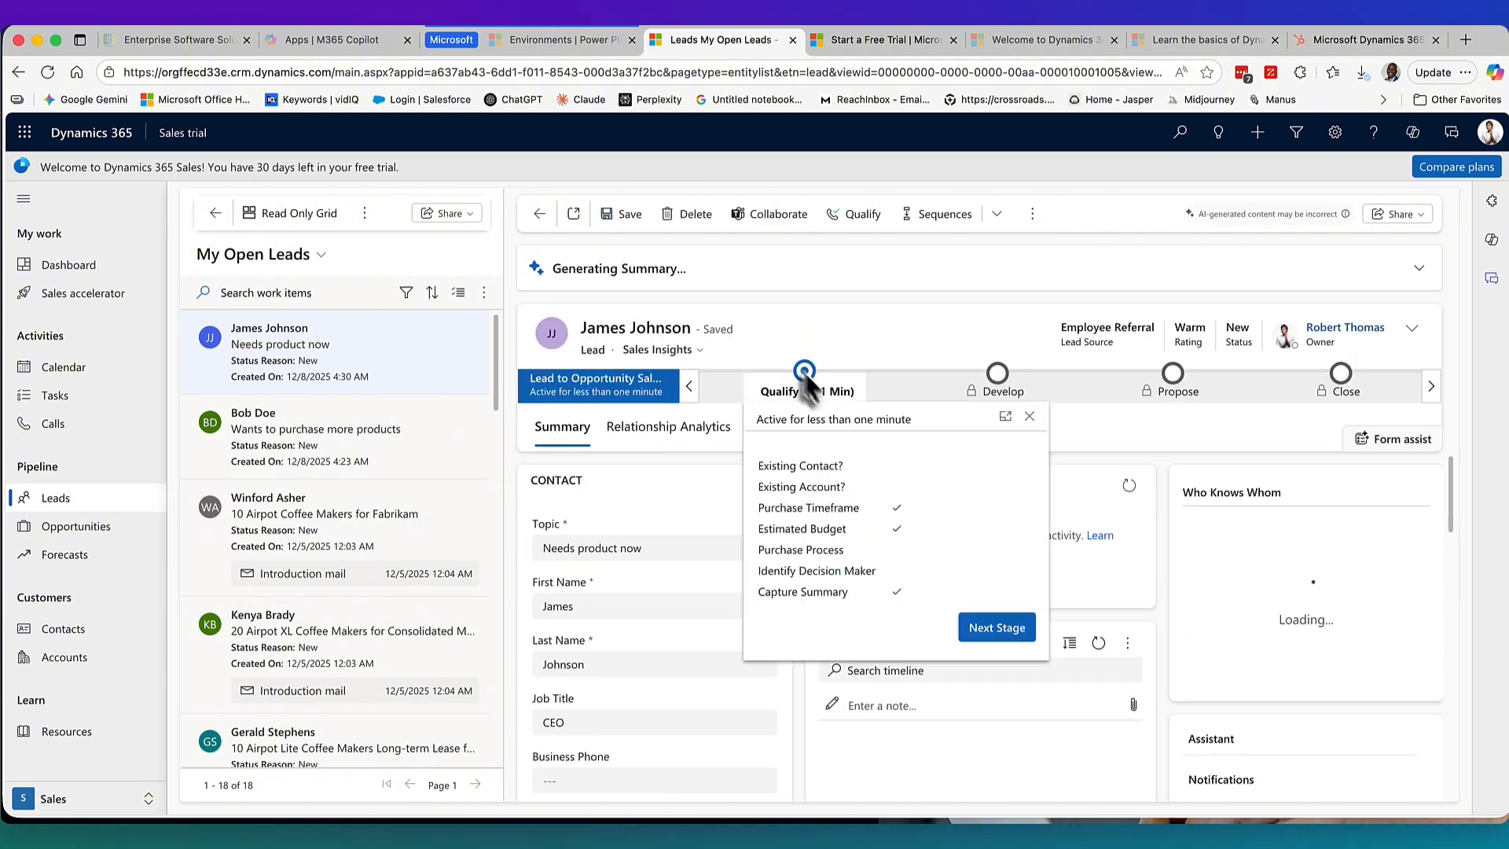
left_click(1002, 586)
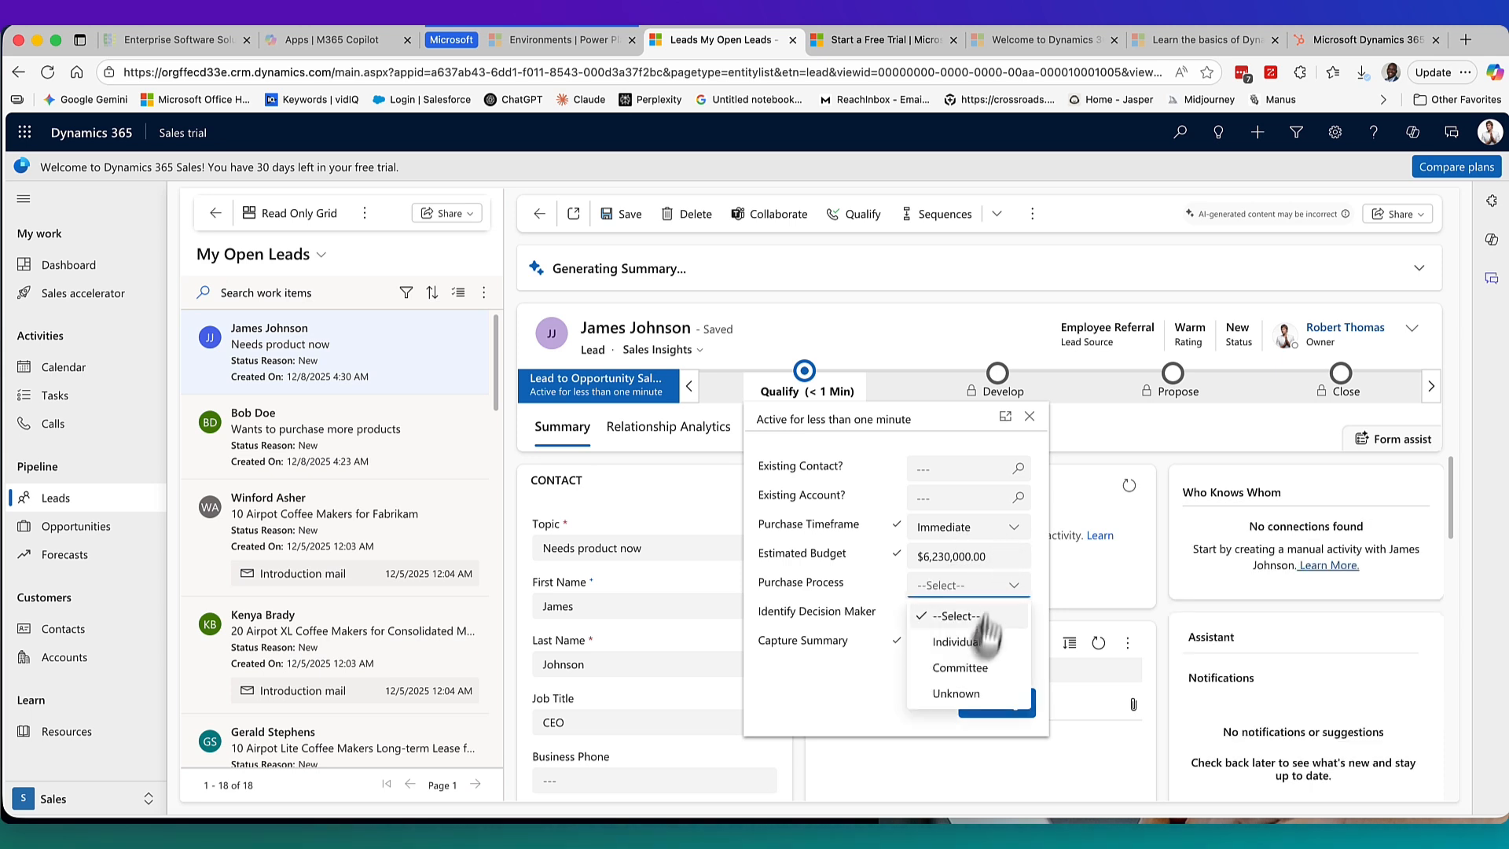
left_click(978, 655)
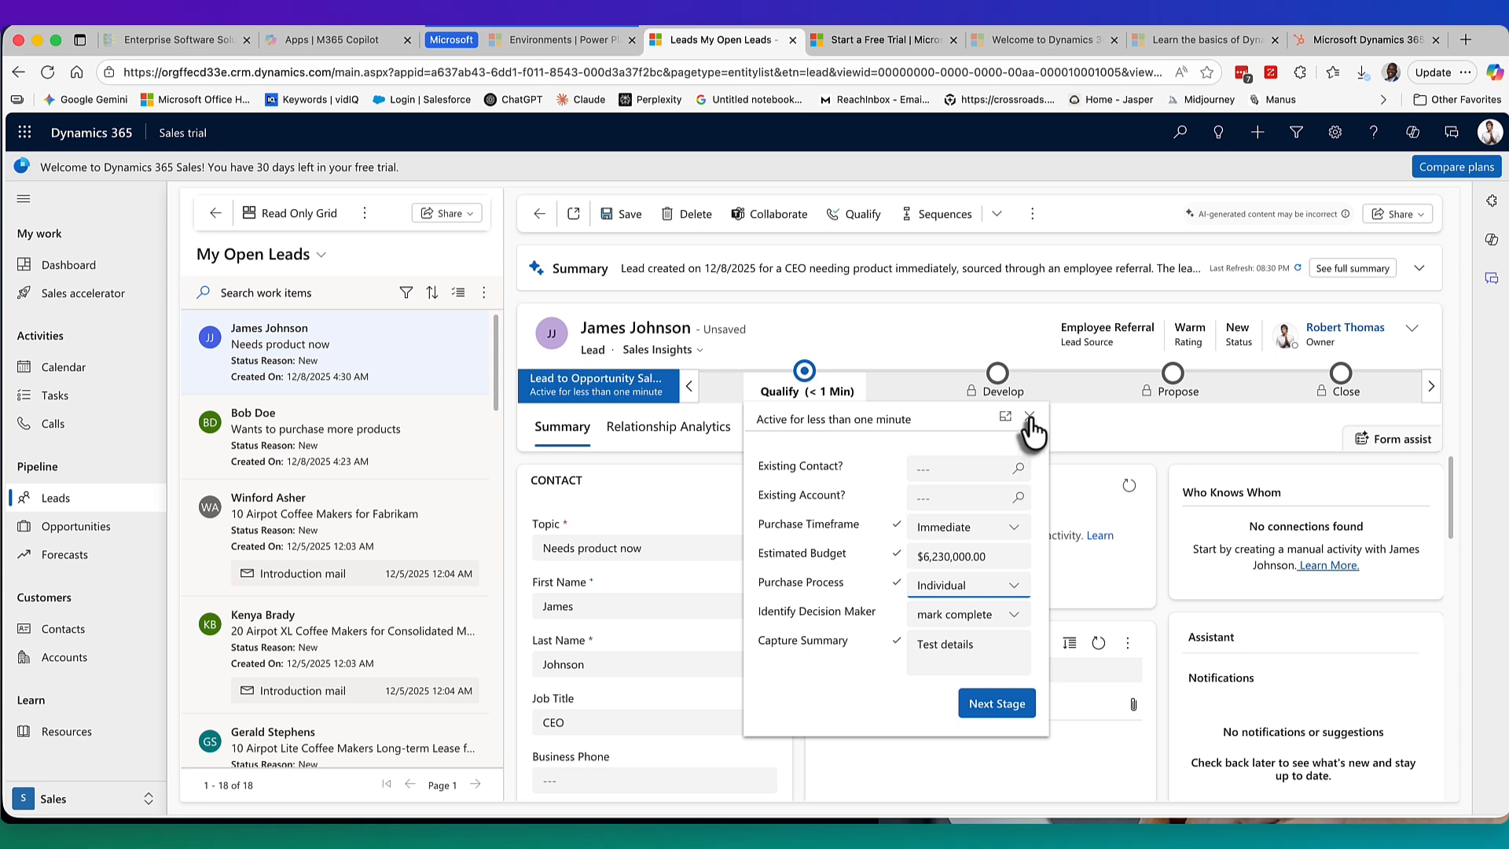
Advance the lead to the next stage and qualify it into an opportunity.
left_click(997, 702)
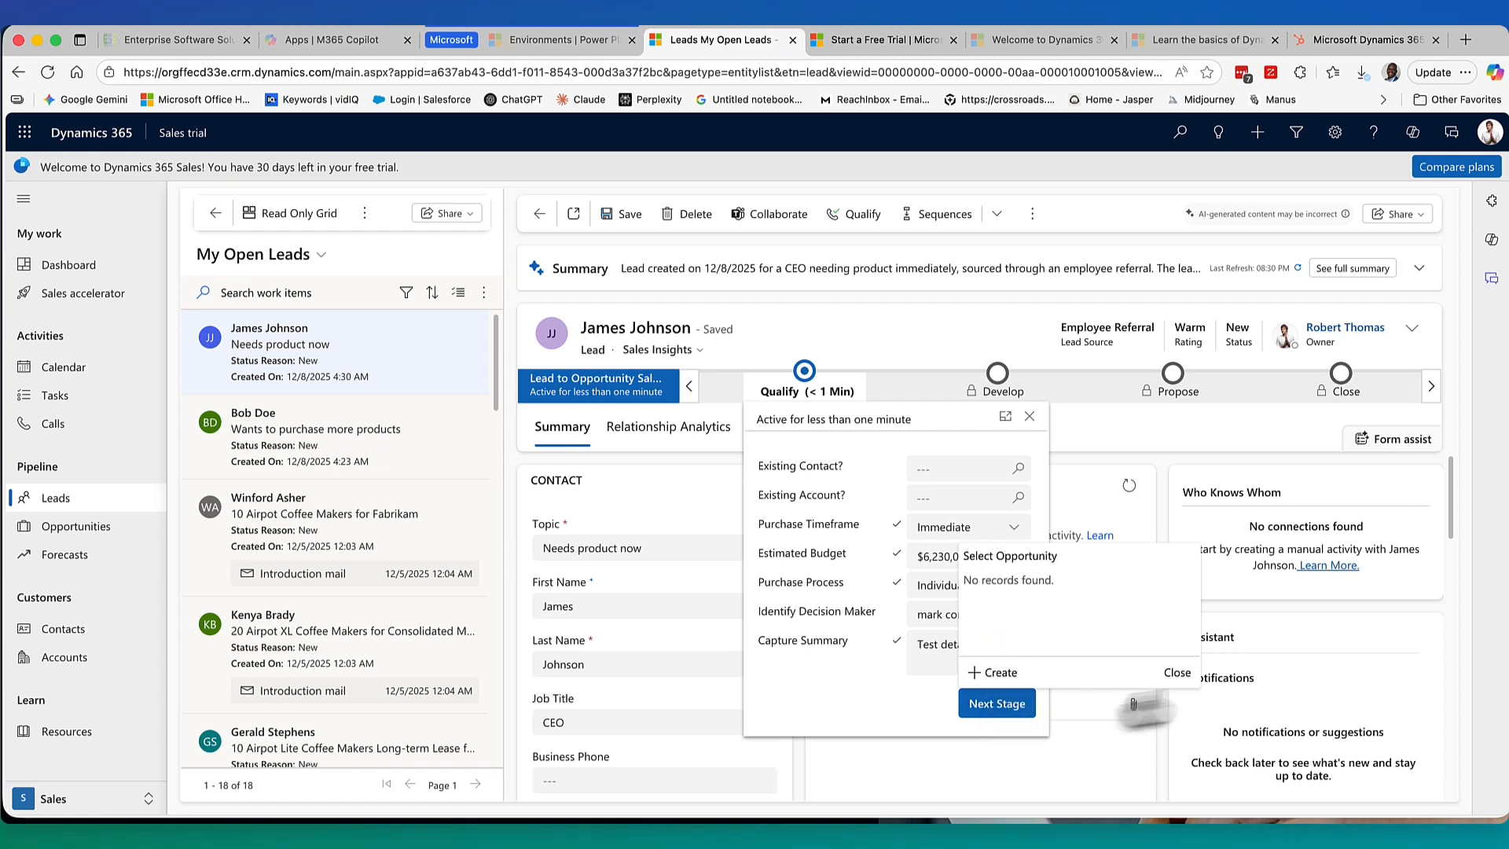
left_click(1177, 674)
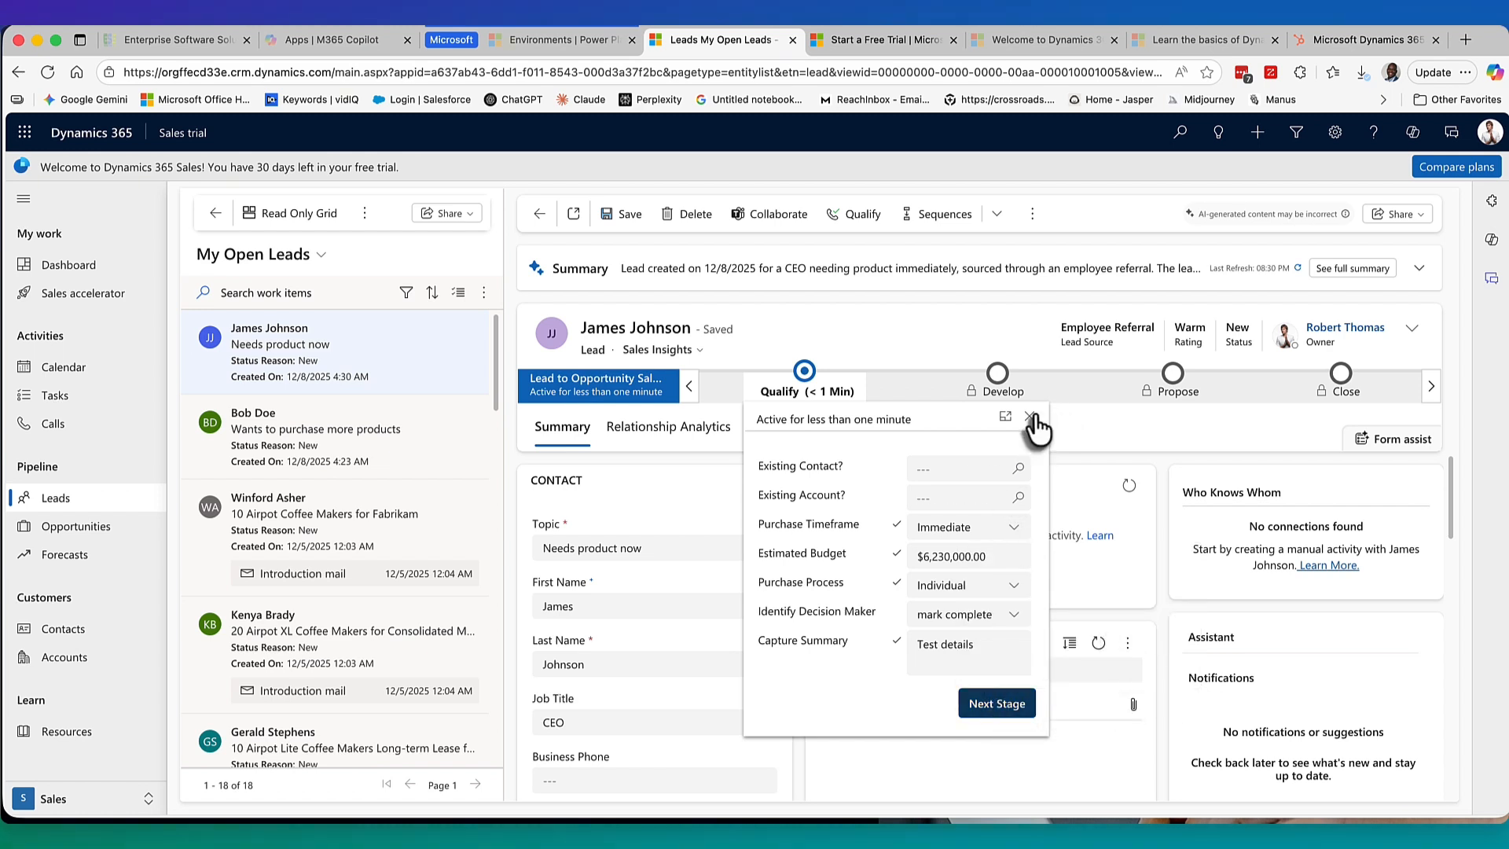
left_click(1029, 417)
left_click(857, 214)
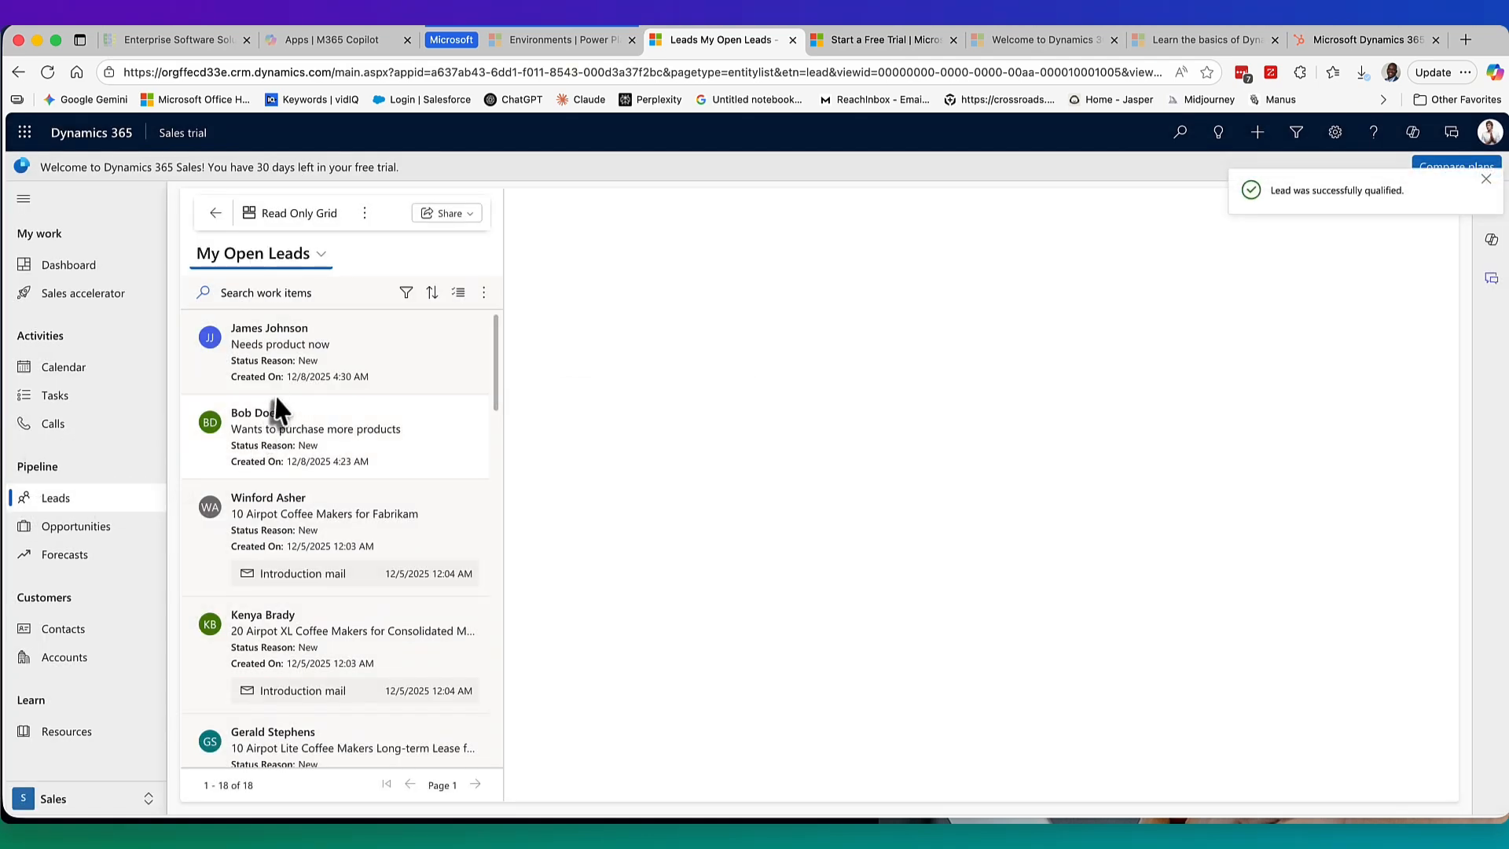
Confirm the lead now shows as Qualified, then go to My Open Opportunities.
left_click(1484, 185)
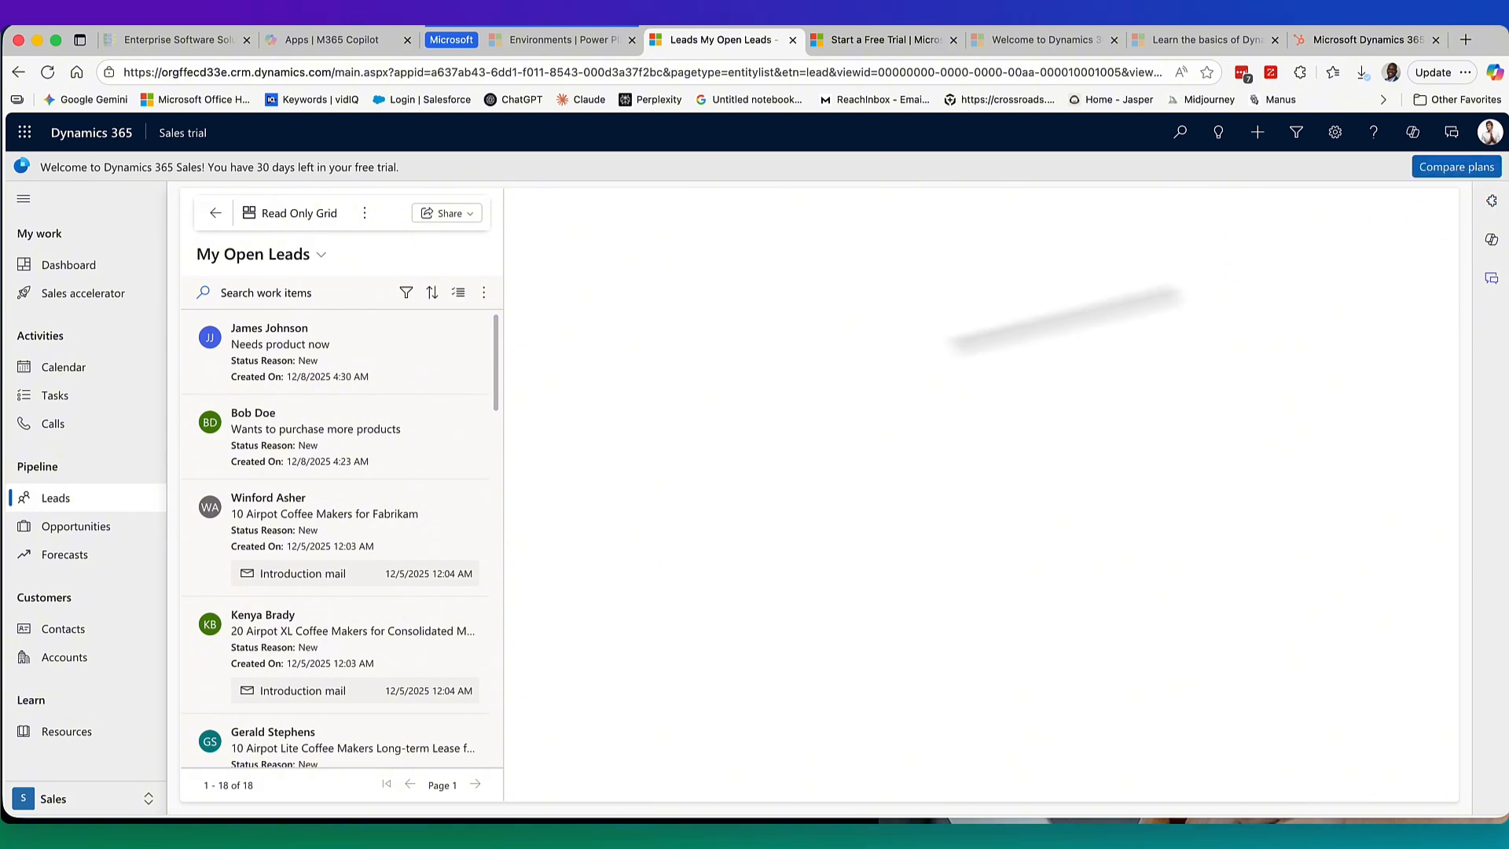
left_click(387, 356)
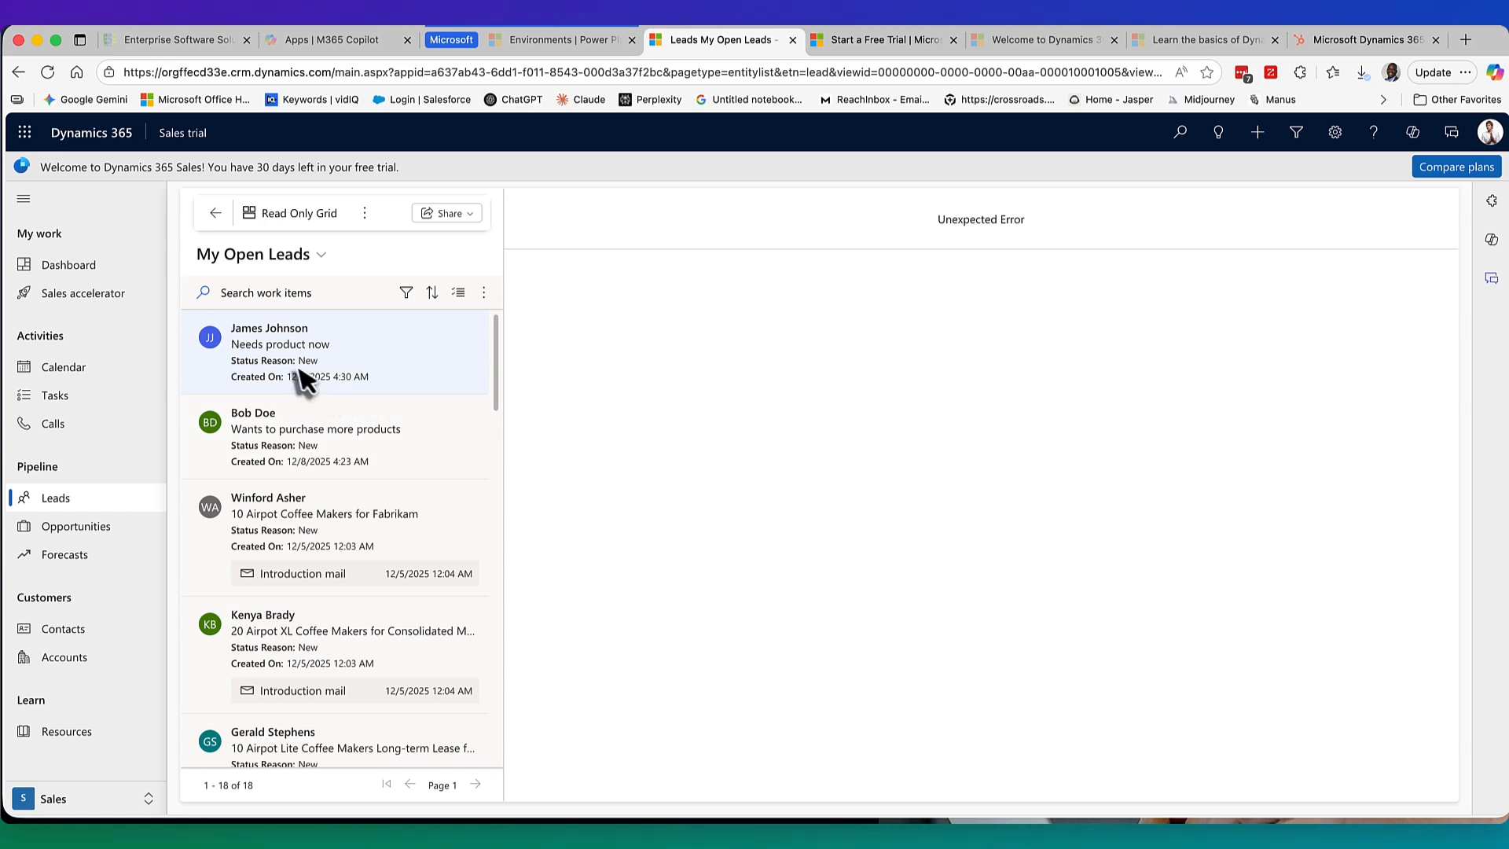
left_click(292, 432)
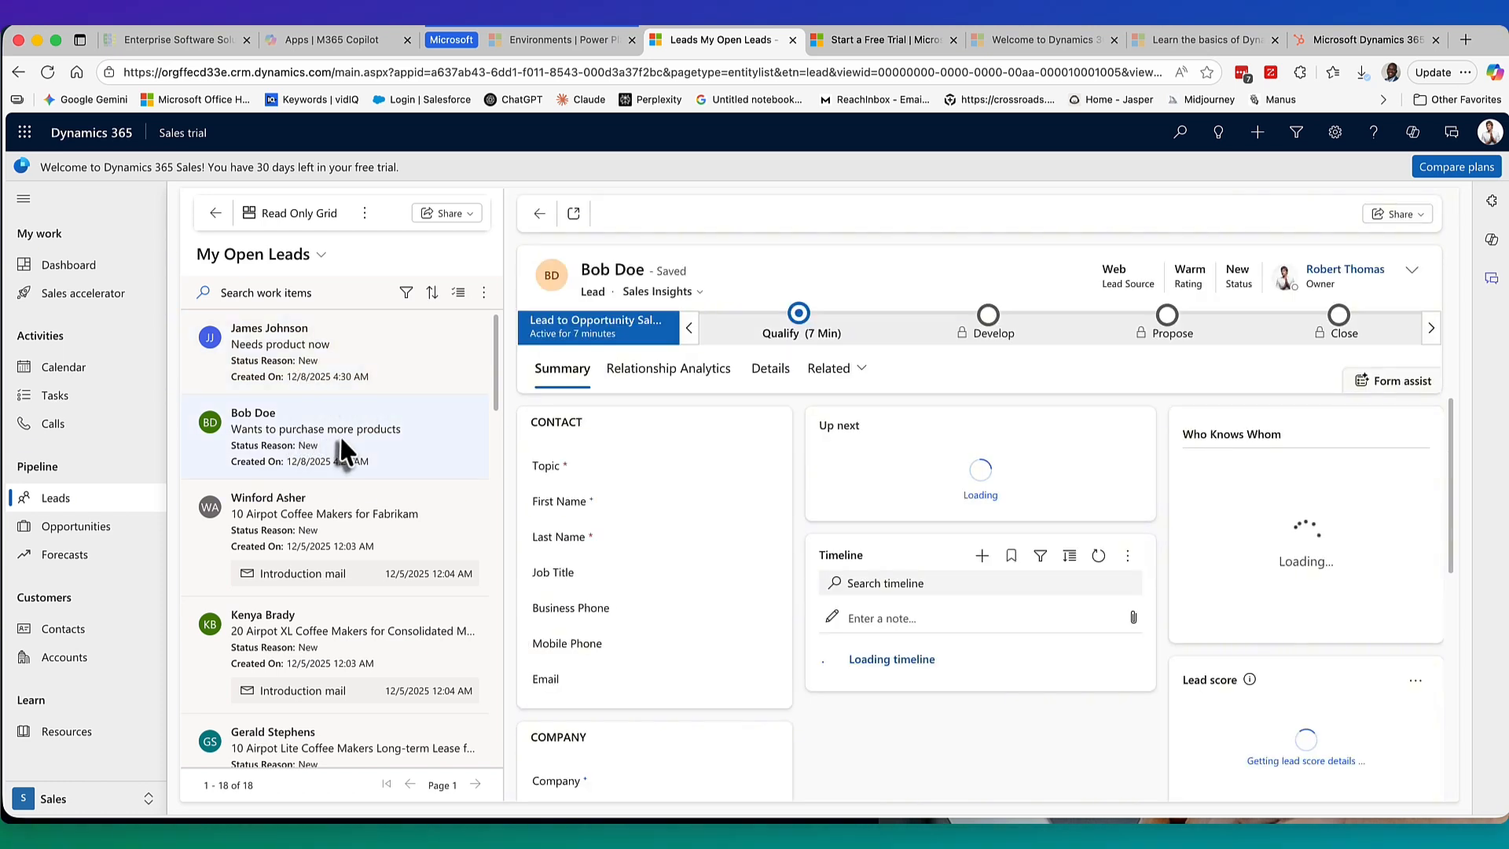
left_click(323, 381)
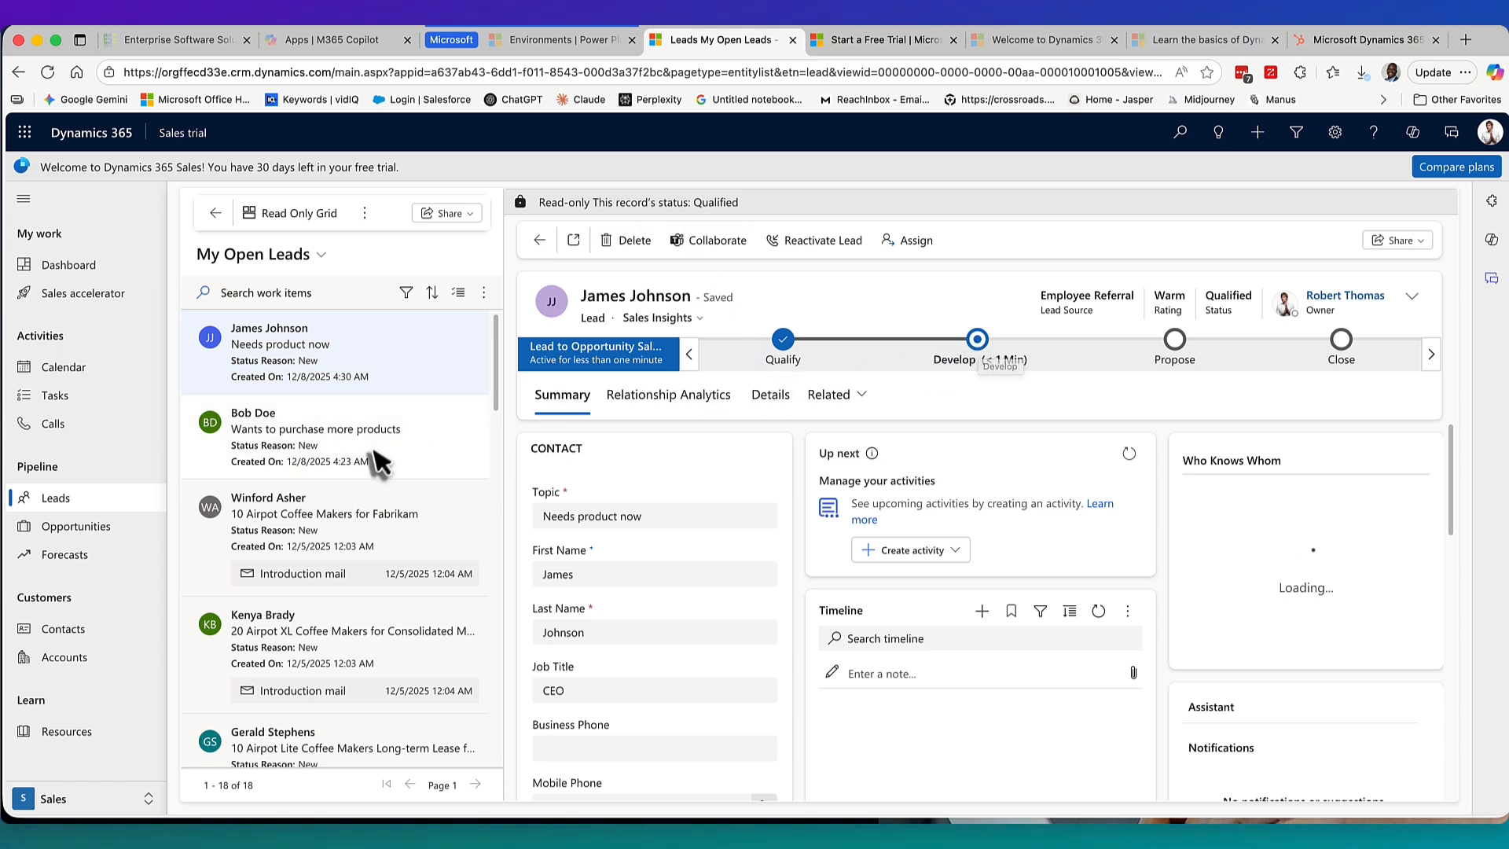
left_click(76, 526)
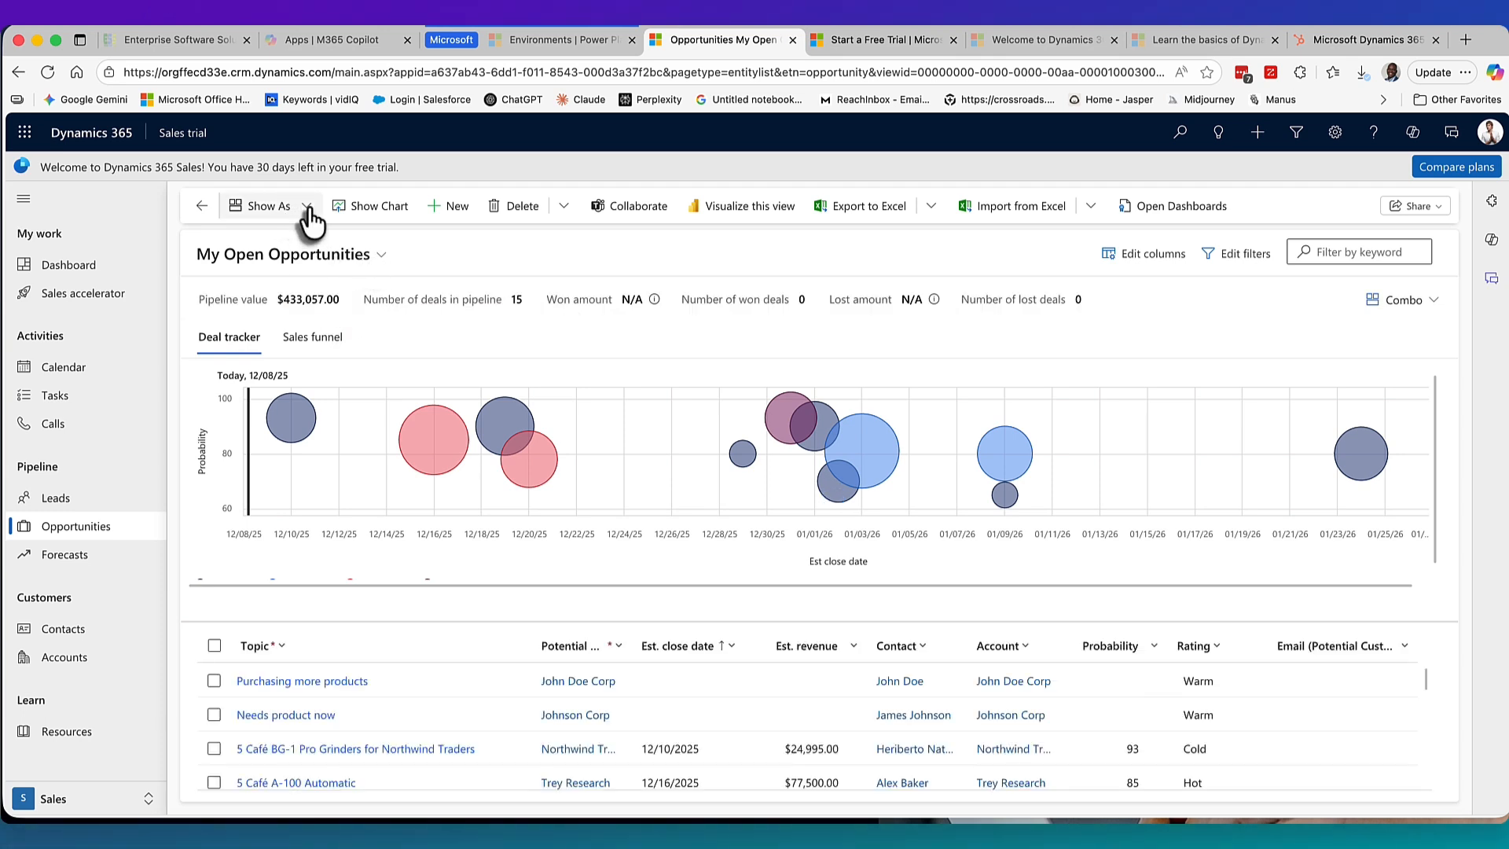
left_click(318, 719)
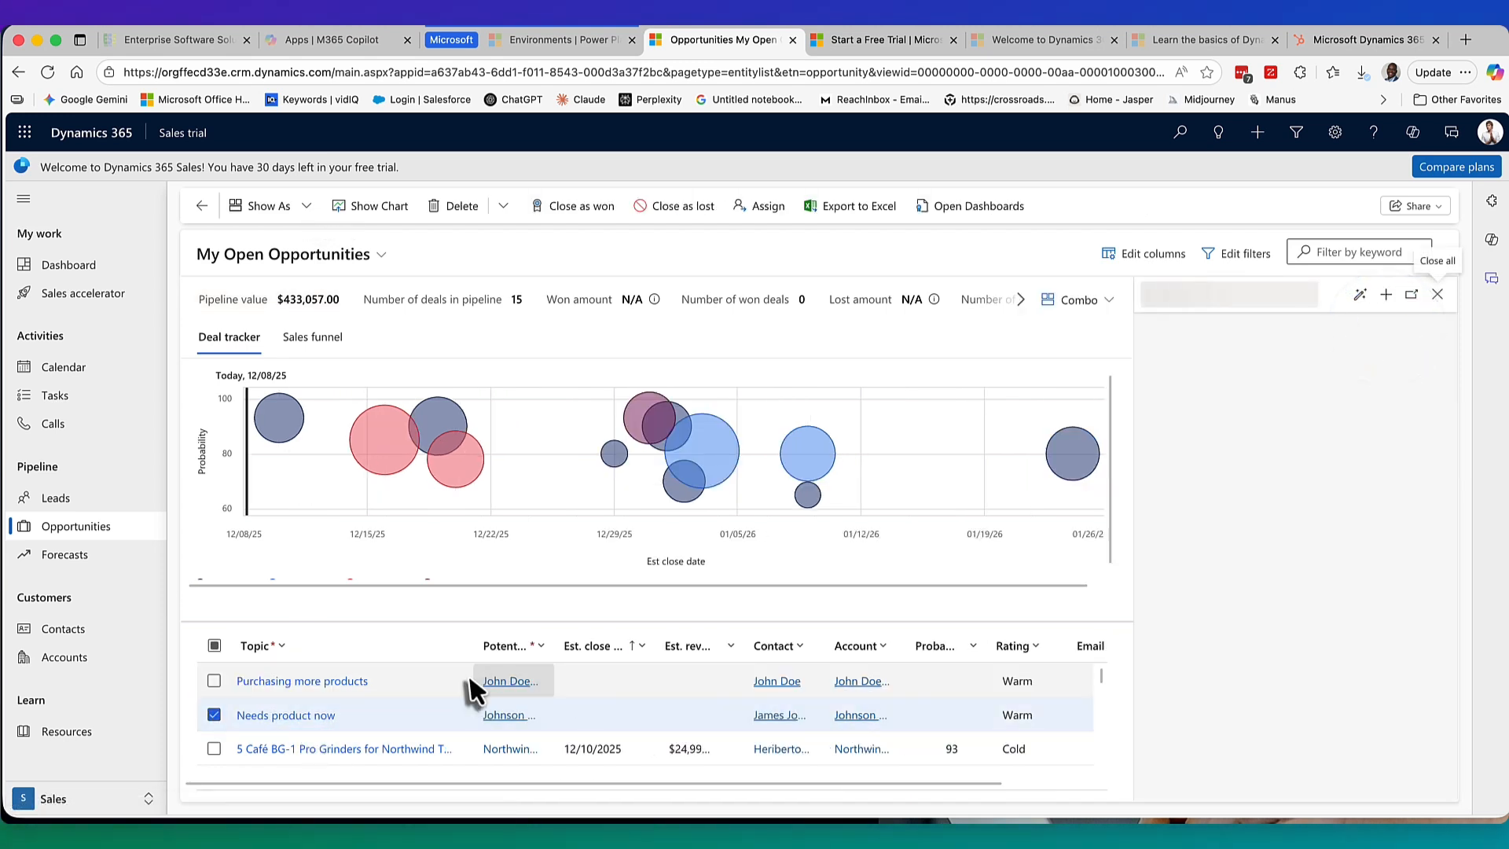
left_click(307, 210)
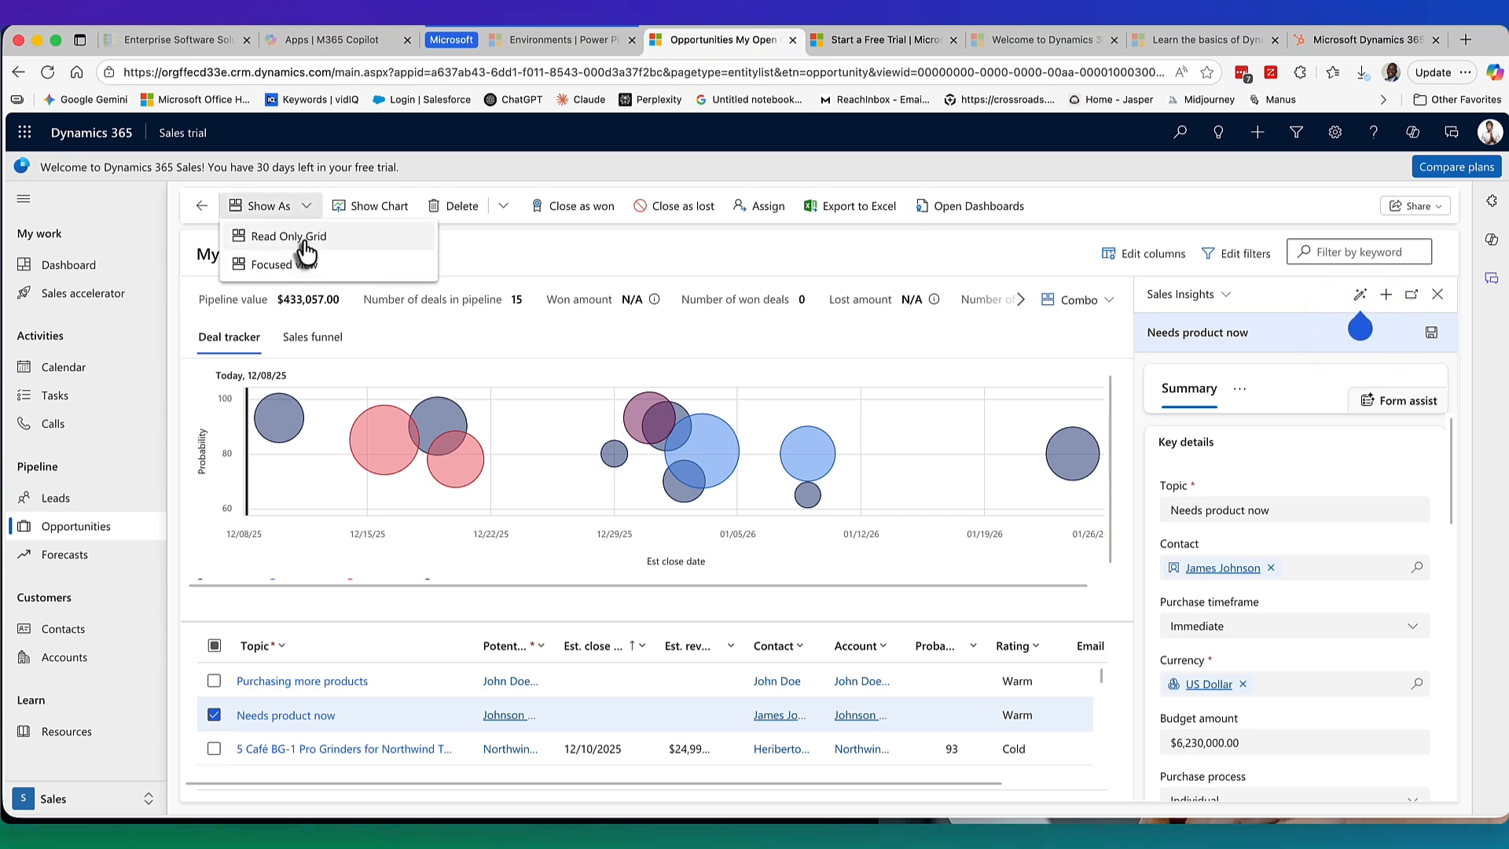
left_click(303, 237)
left_click(306, 365)
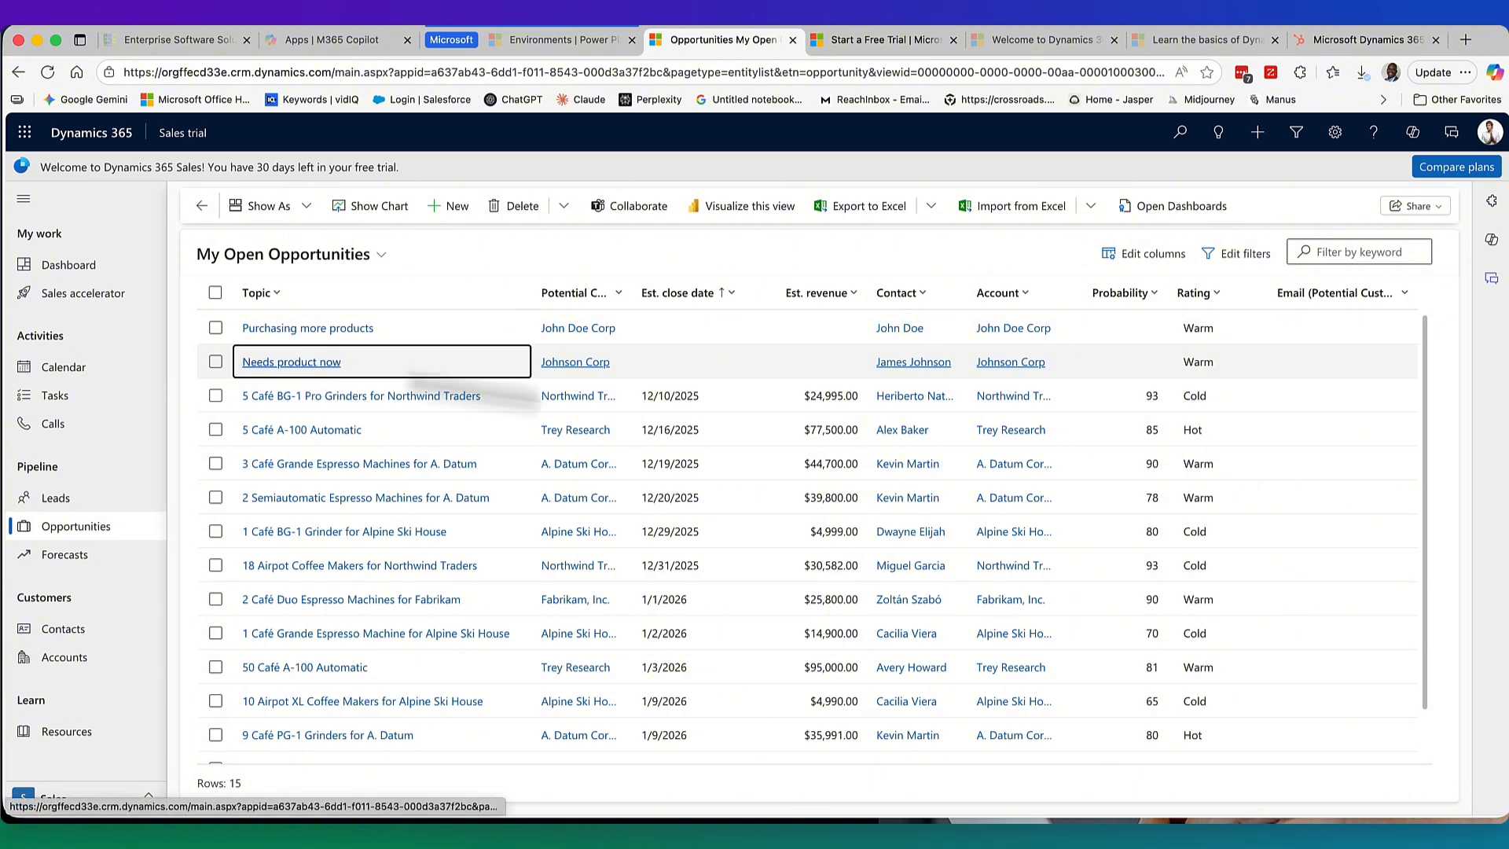
left_click(307, 207)
left_click(303, 238)
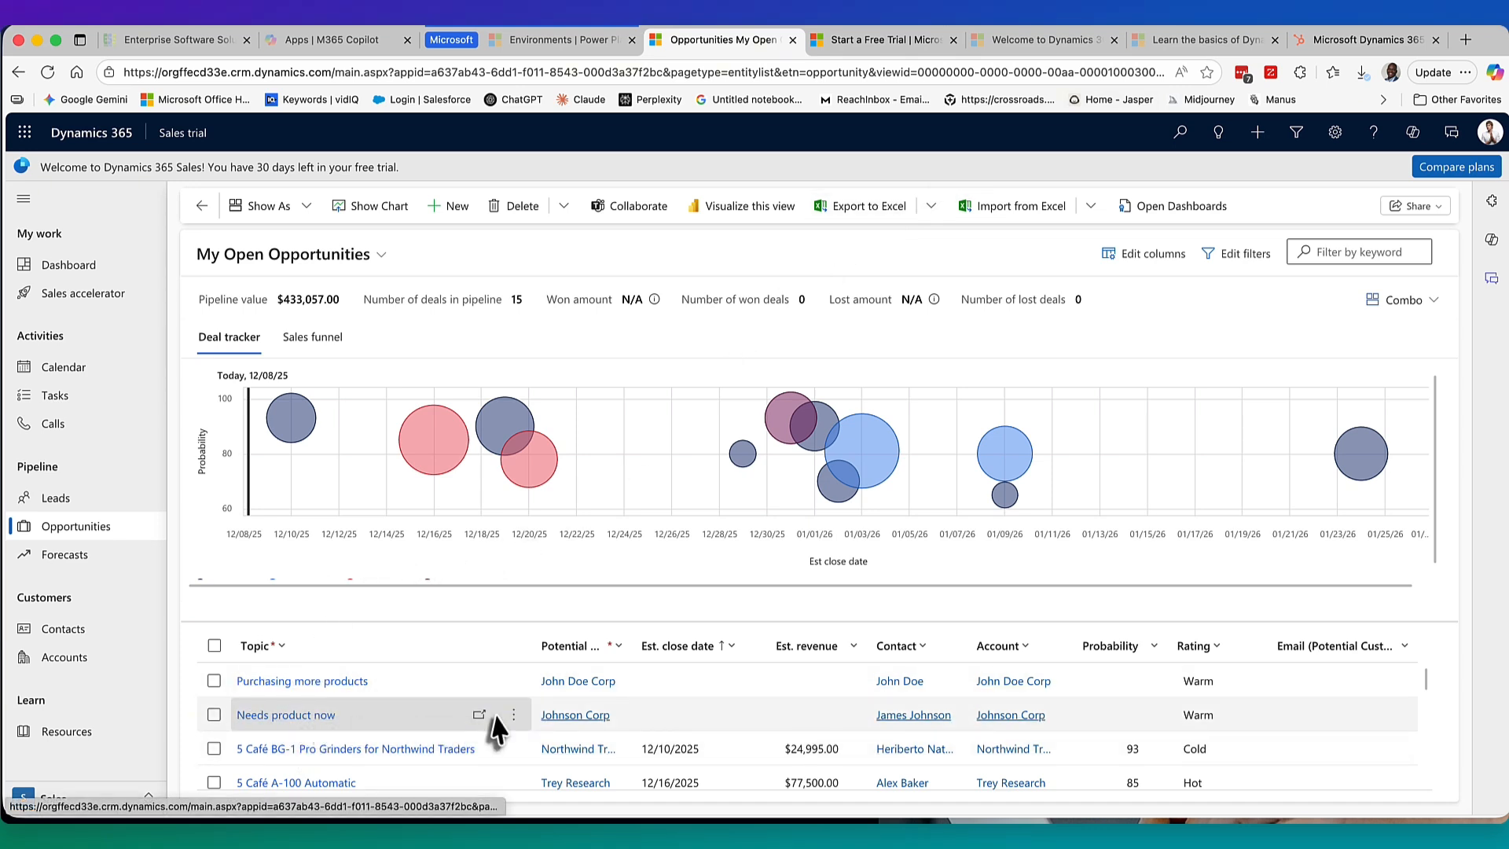
Switch the opportunities list to Focused view and open the 'Needs product now' record.
left_click(299, 721)
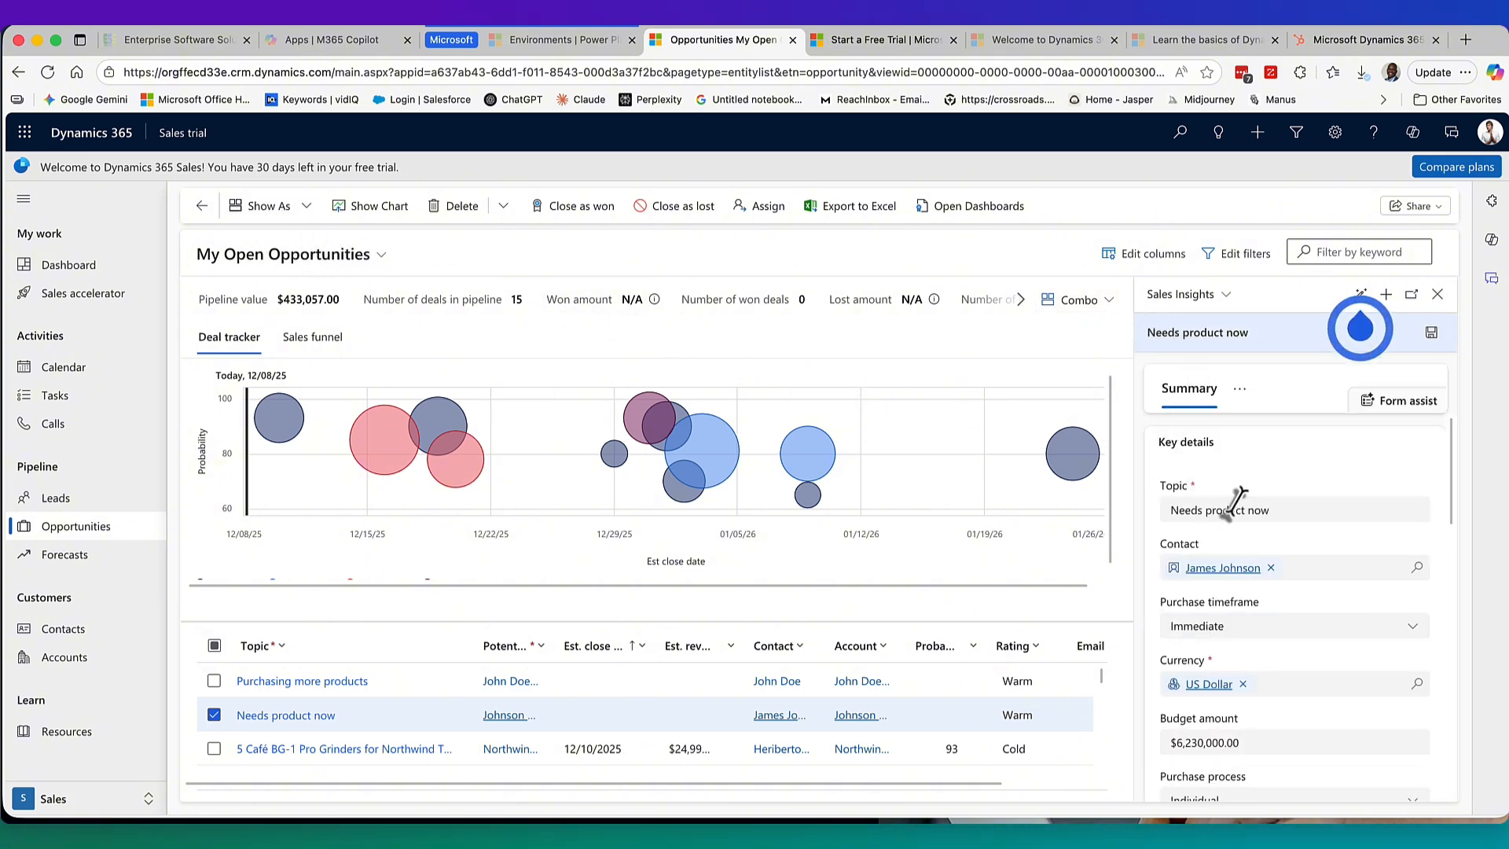
scroll(1304, 555, "down", 6)
scroll(1304, 555, "up", 3)
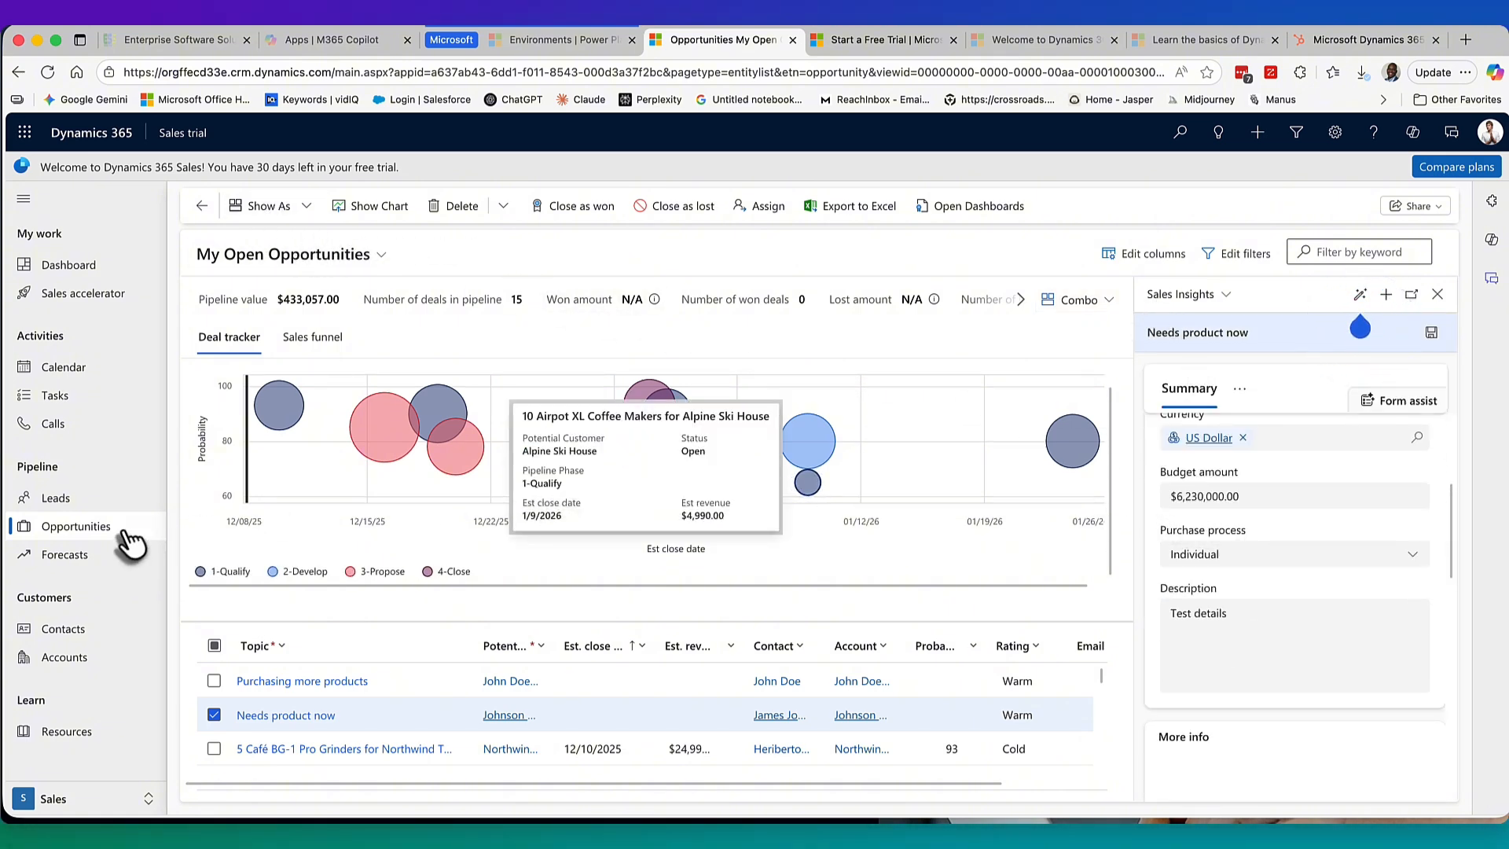
scroll(511, 715, "down", 1)
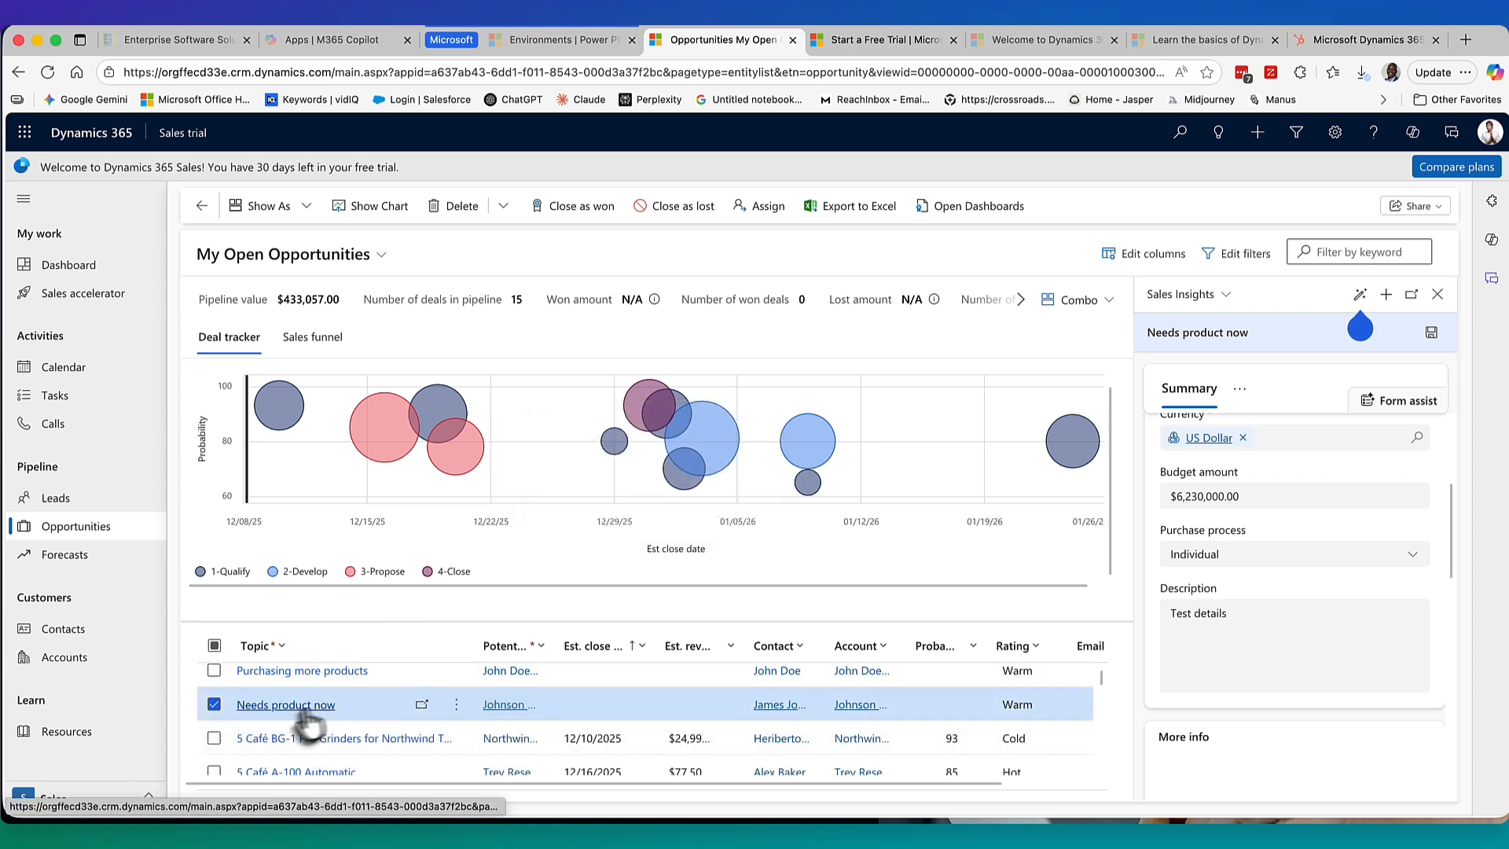
left_click(305, 206)
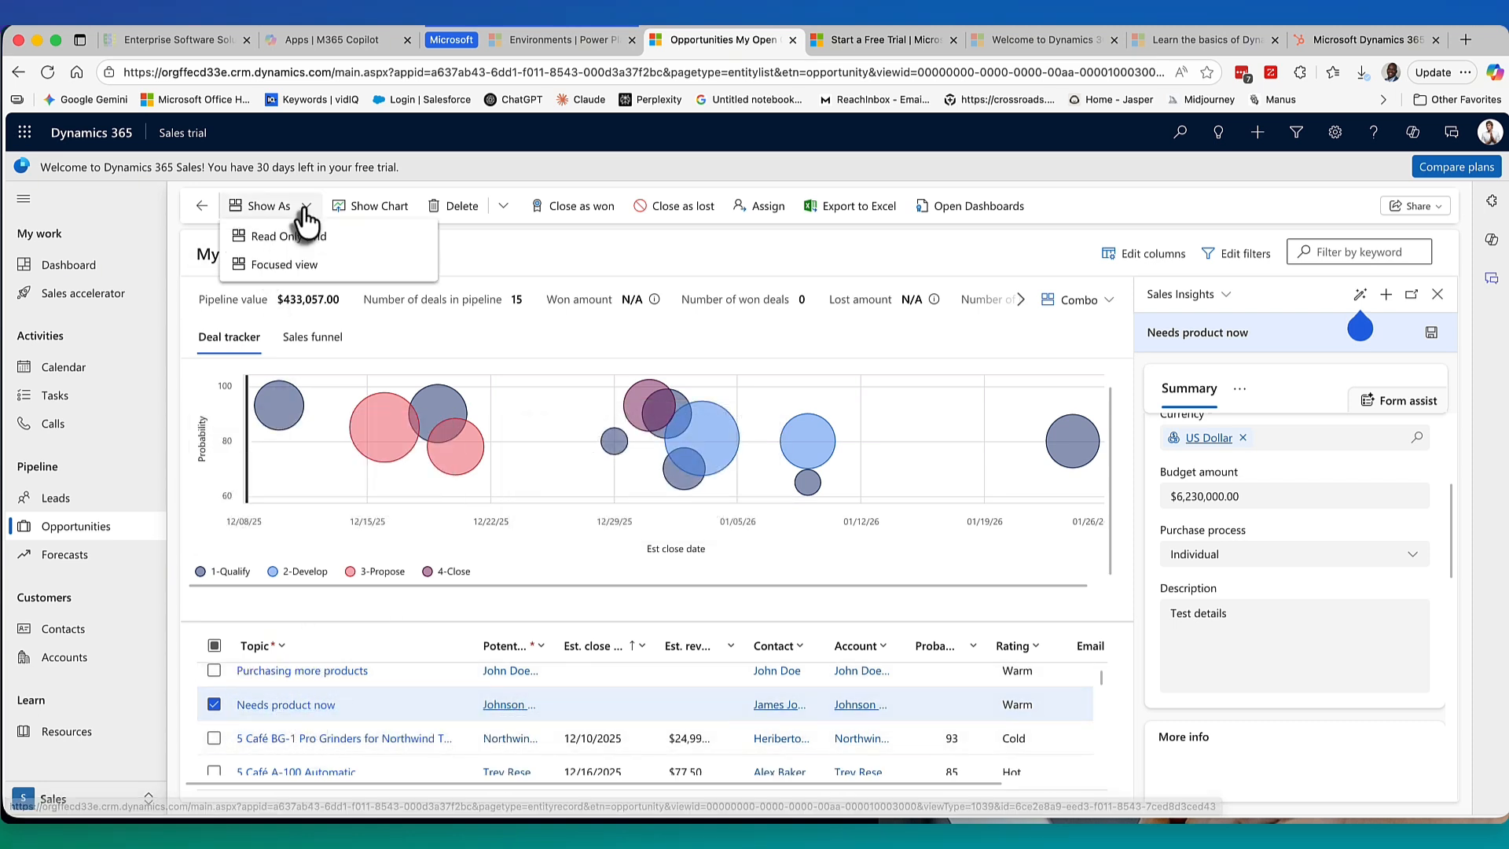
left_click(287, 264)
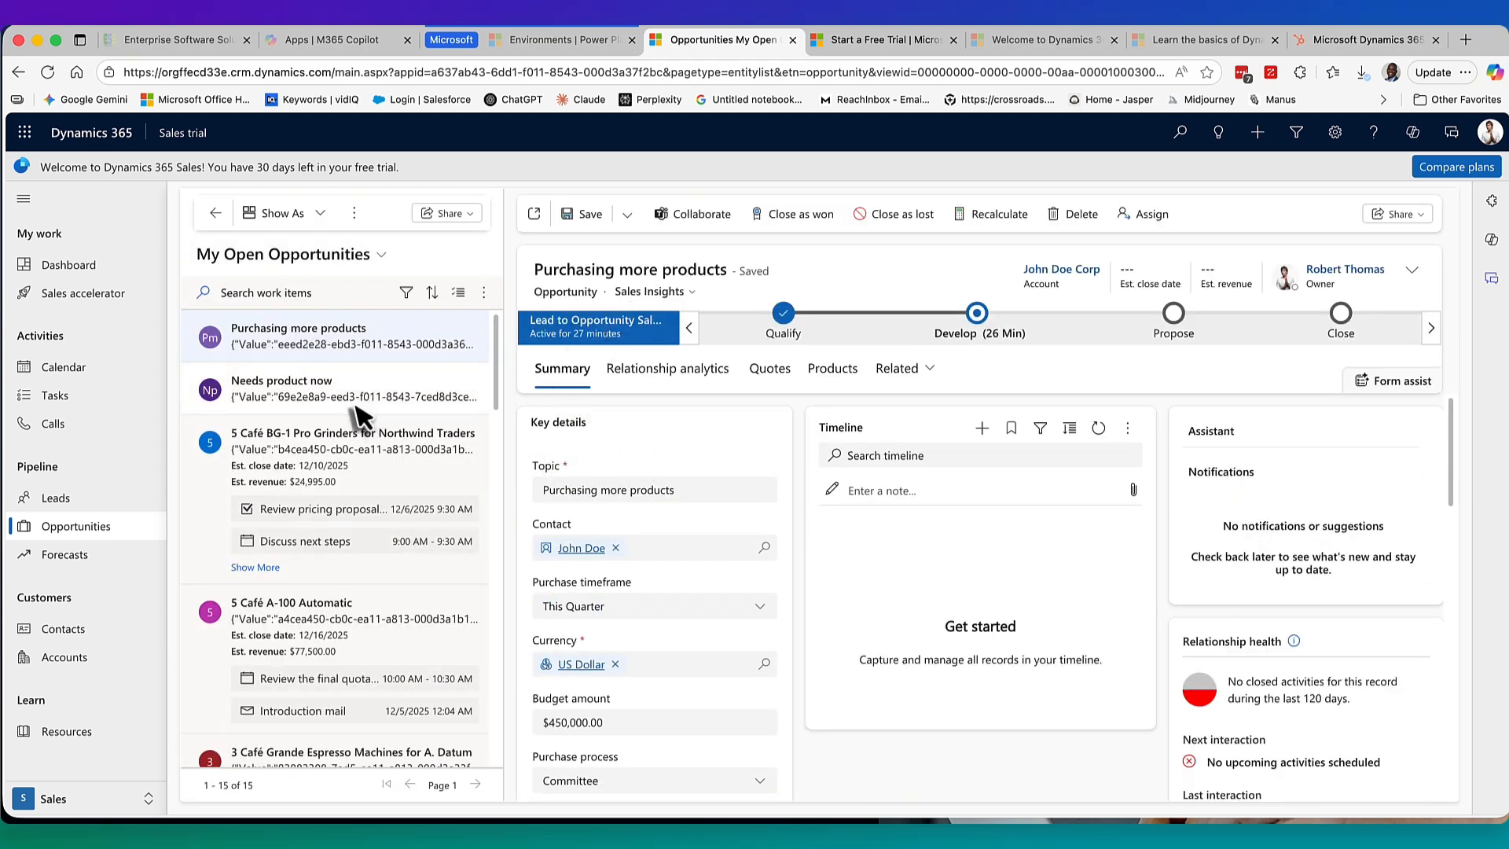
left_click(302, 393)
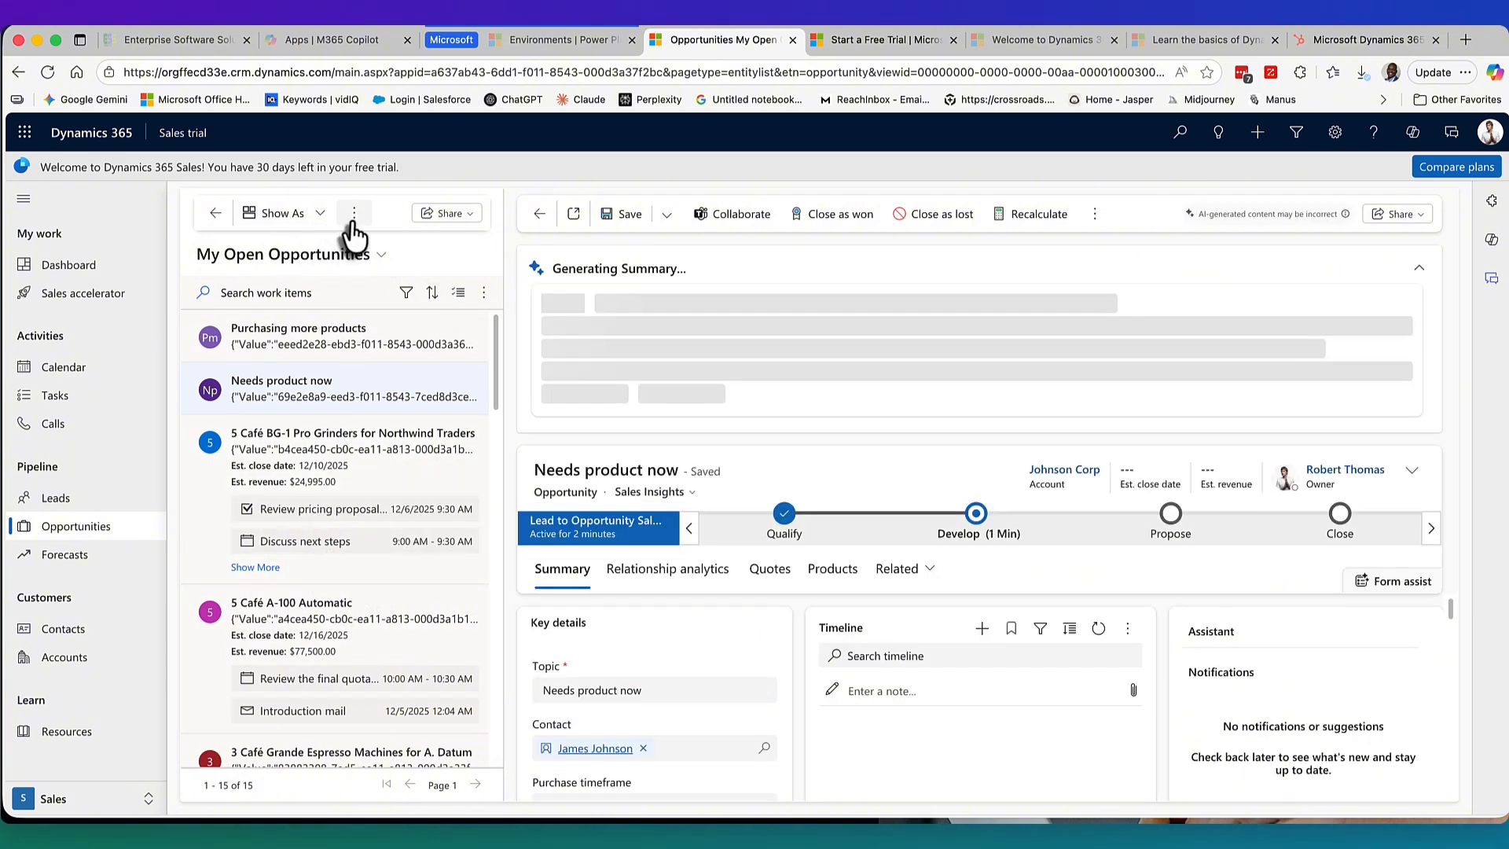
left_click(1419, 268)
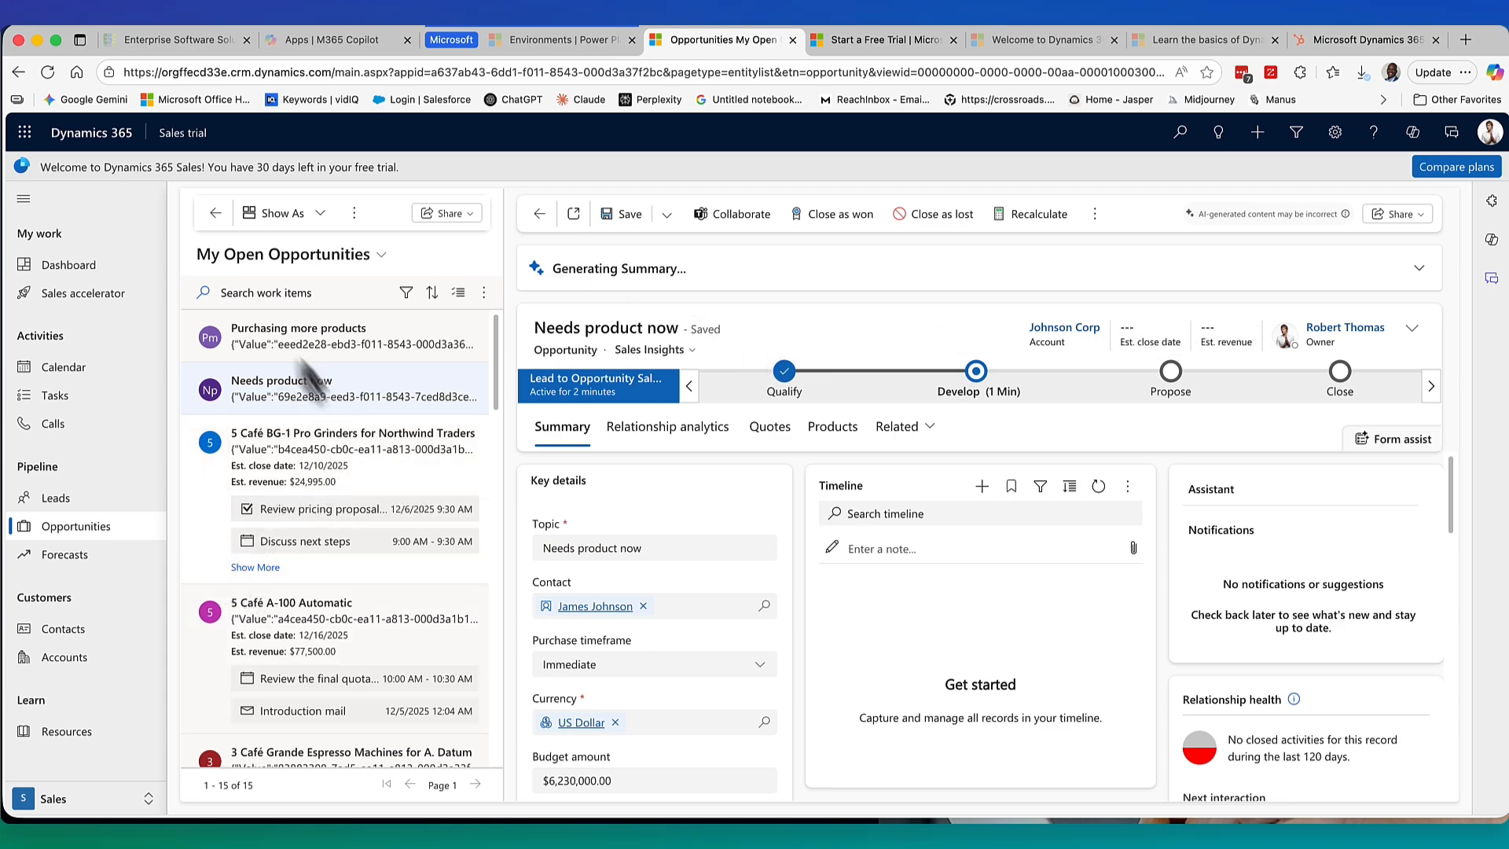
left_click(378, 257)
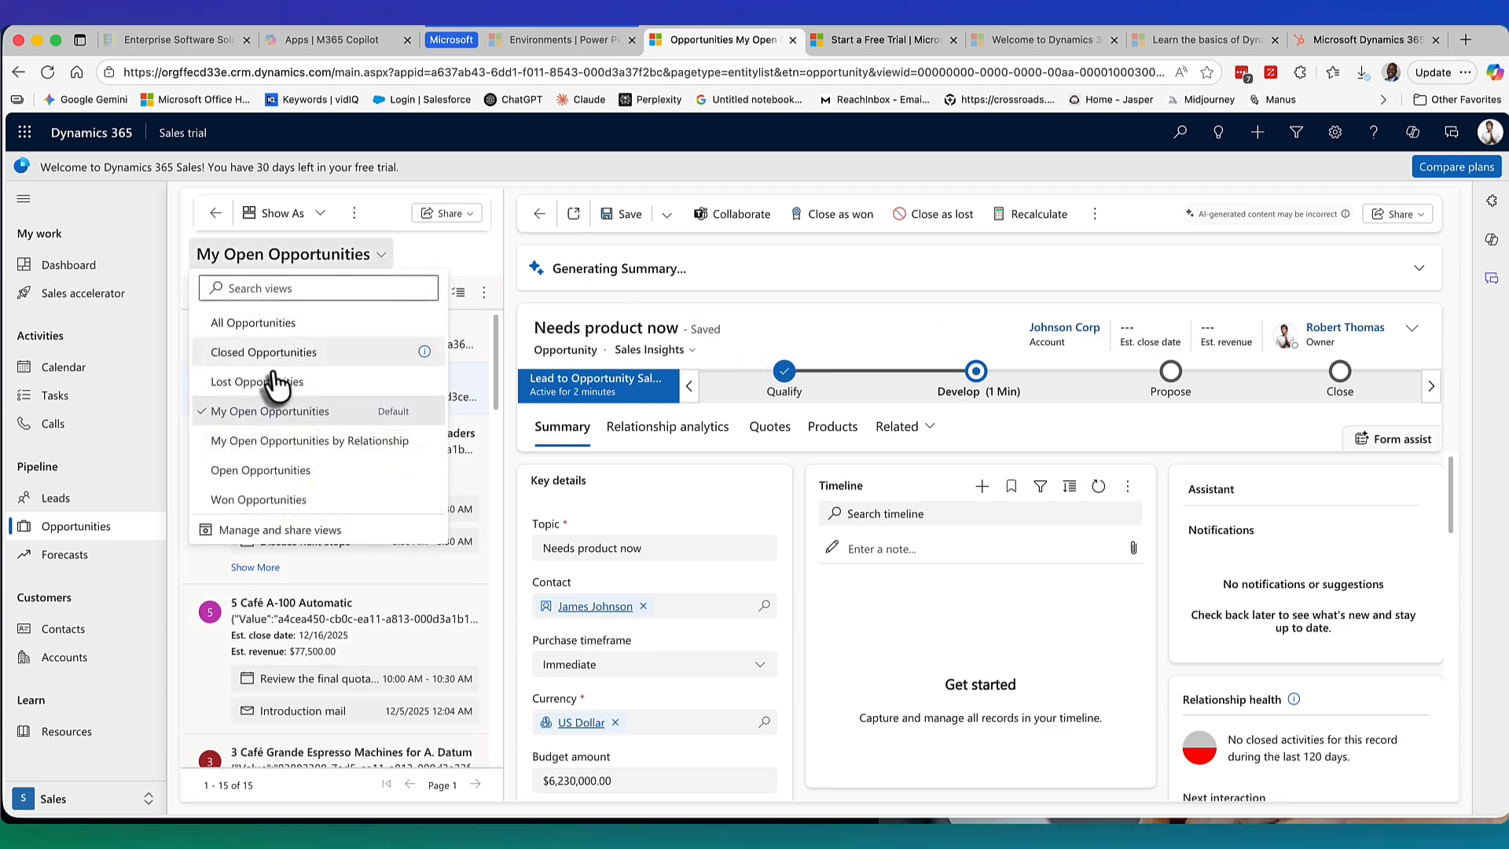
left_click(454, 256)
left_click(458, 293)
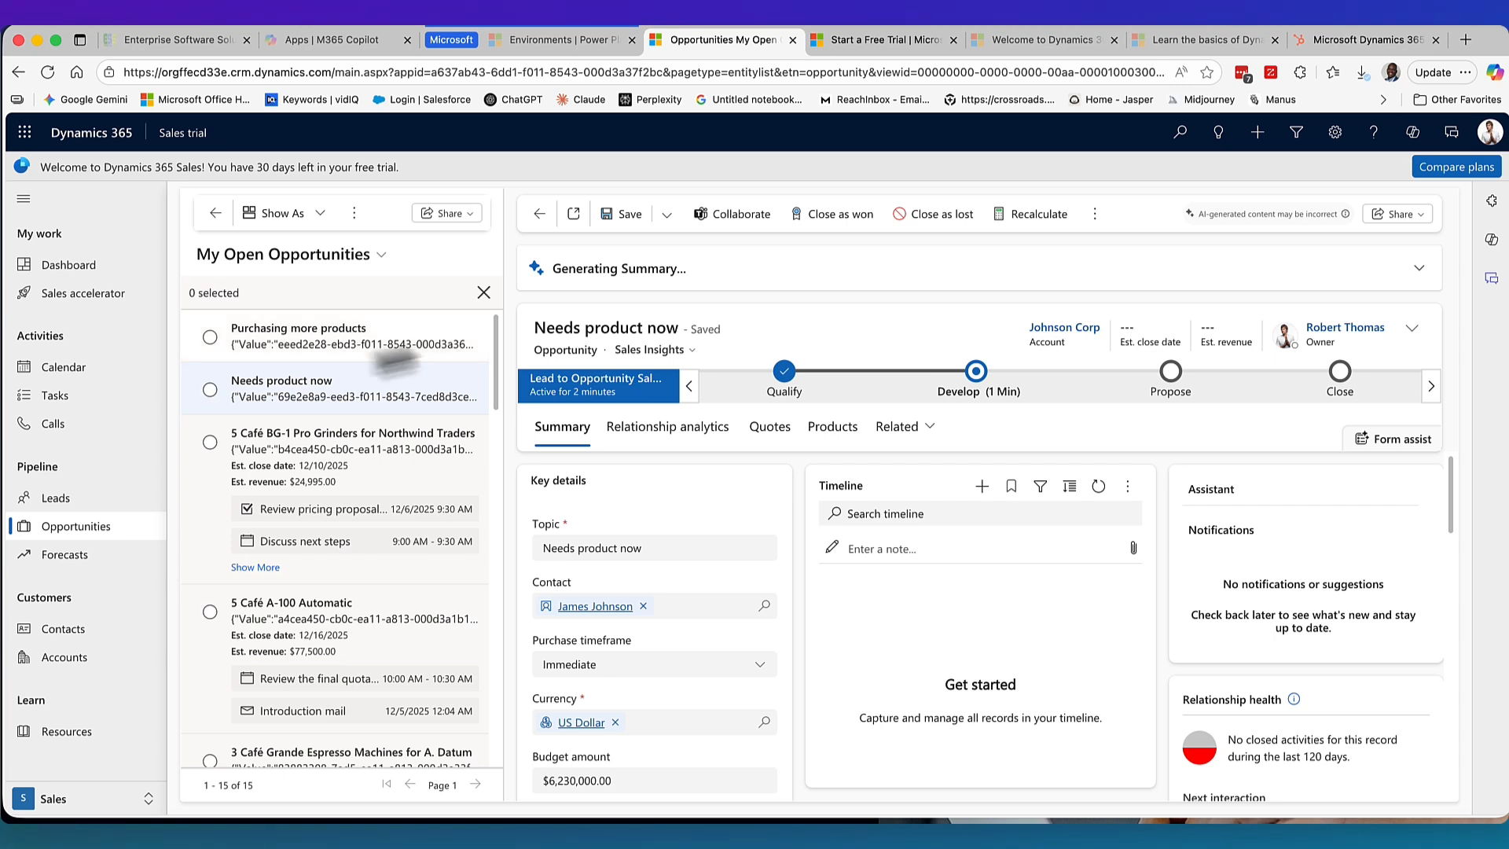
left_click(459, 292)
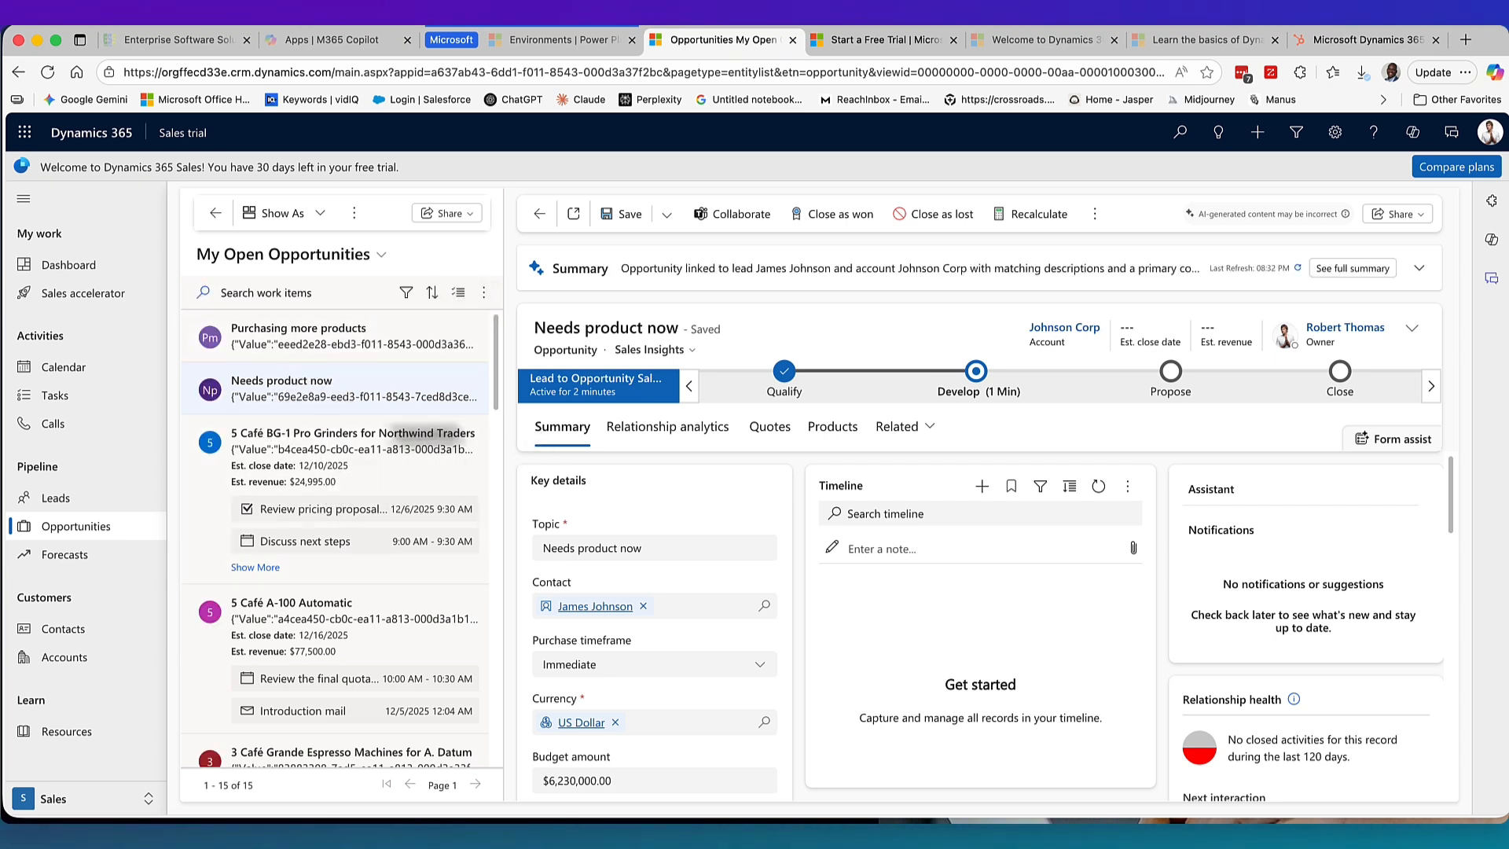
scroll(373, 609, "down", 5)
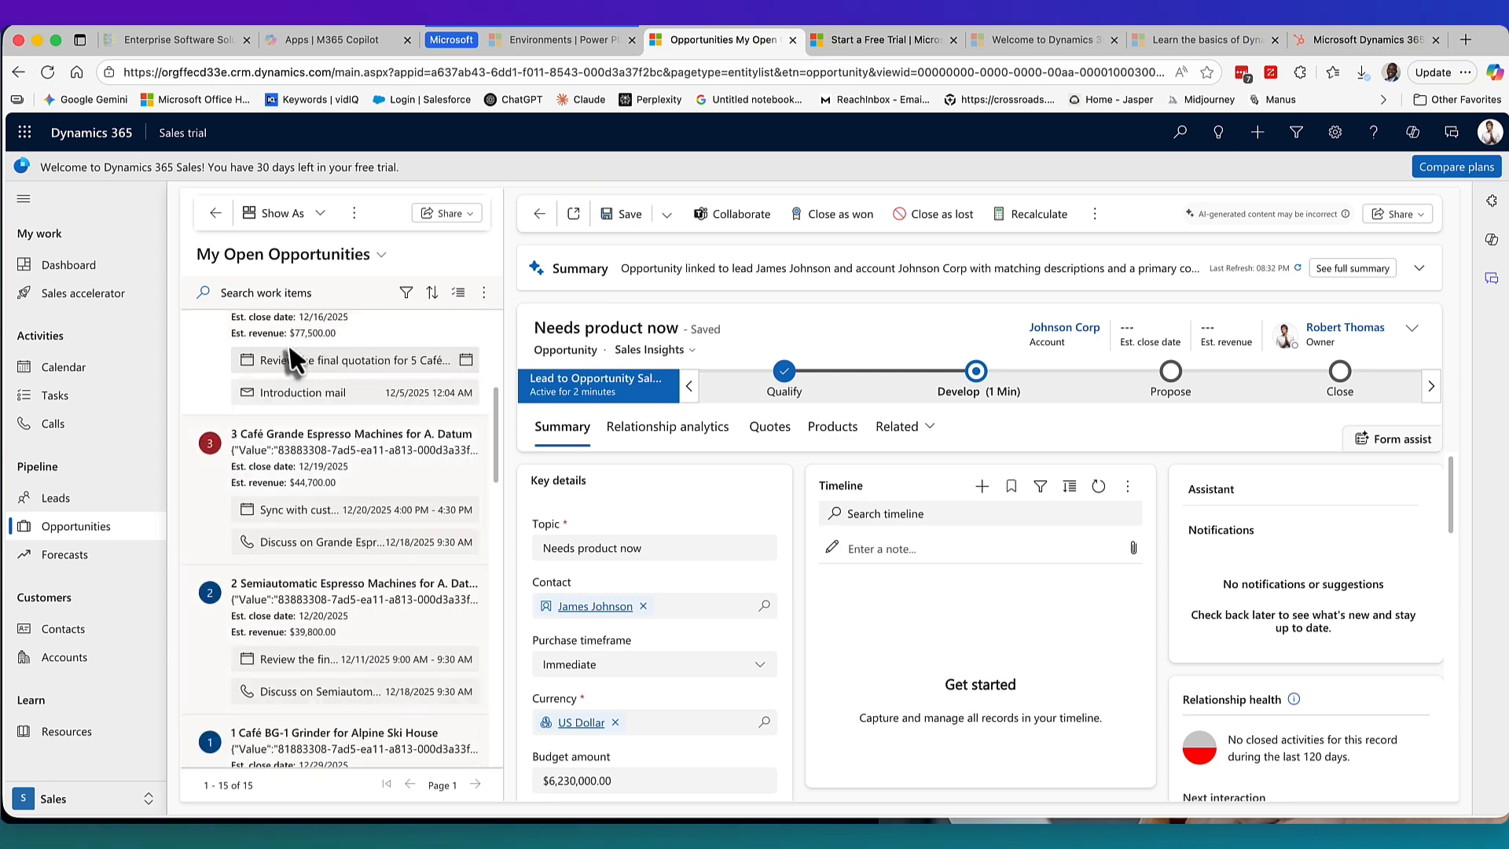
scroll(281, 488, "up", 3)
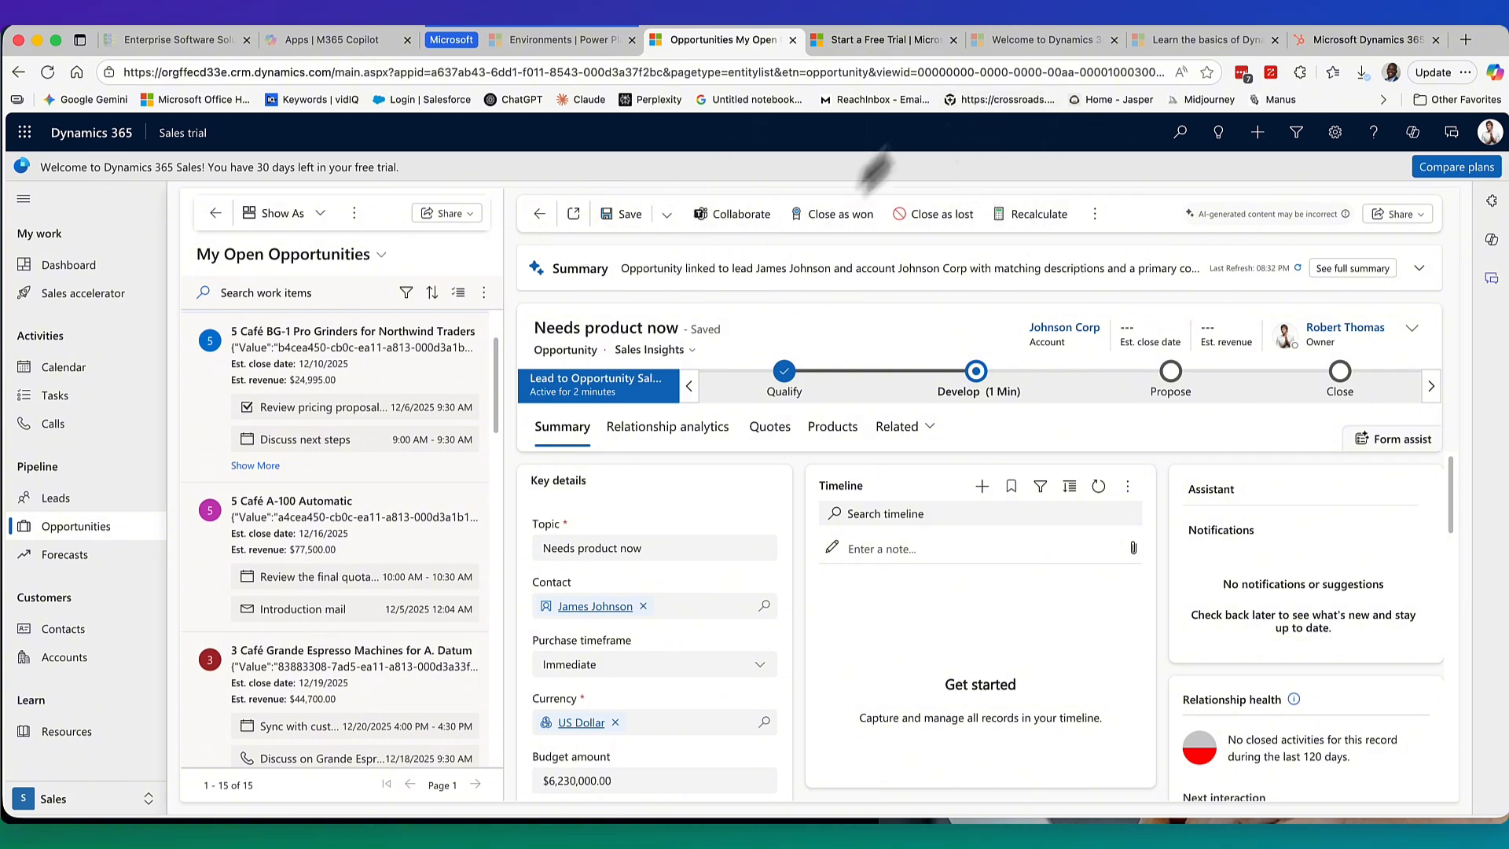
left_click(884, 40)
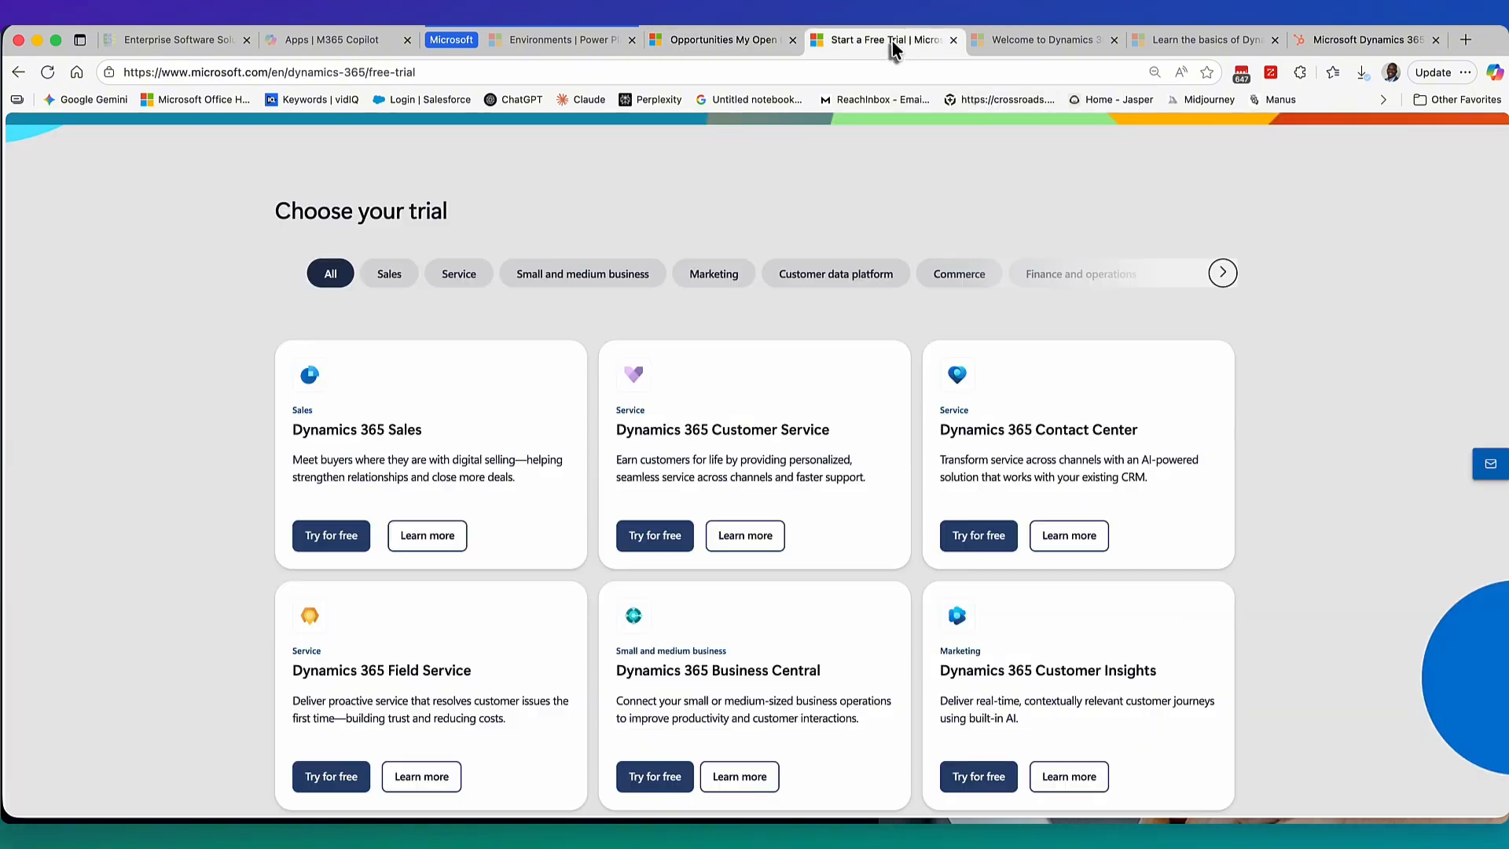
left_click(715, 43)
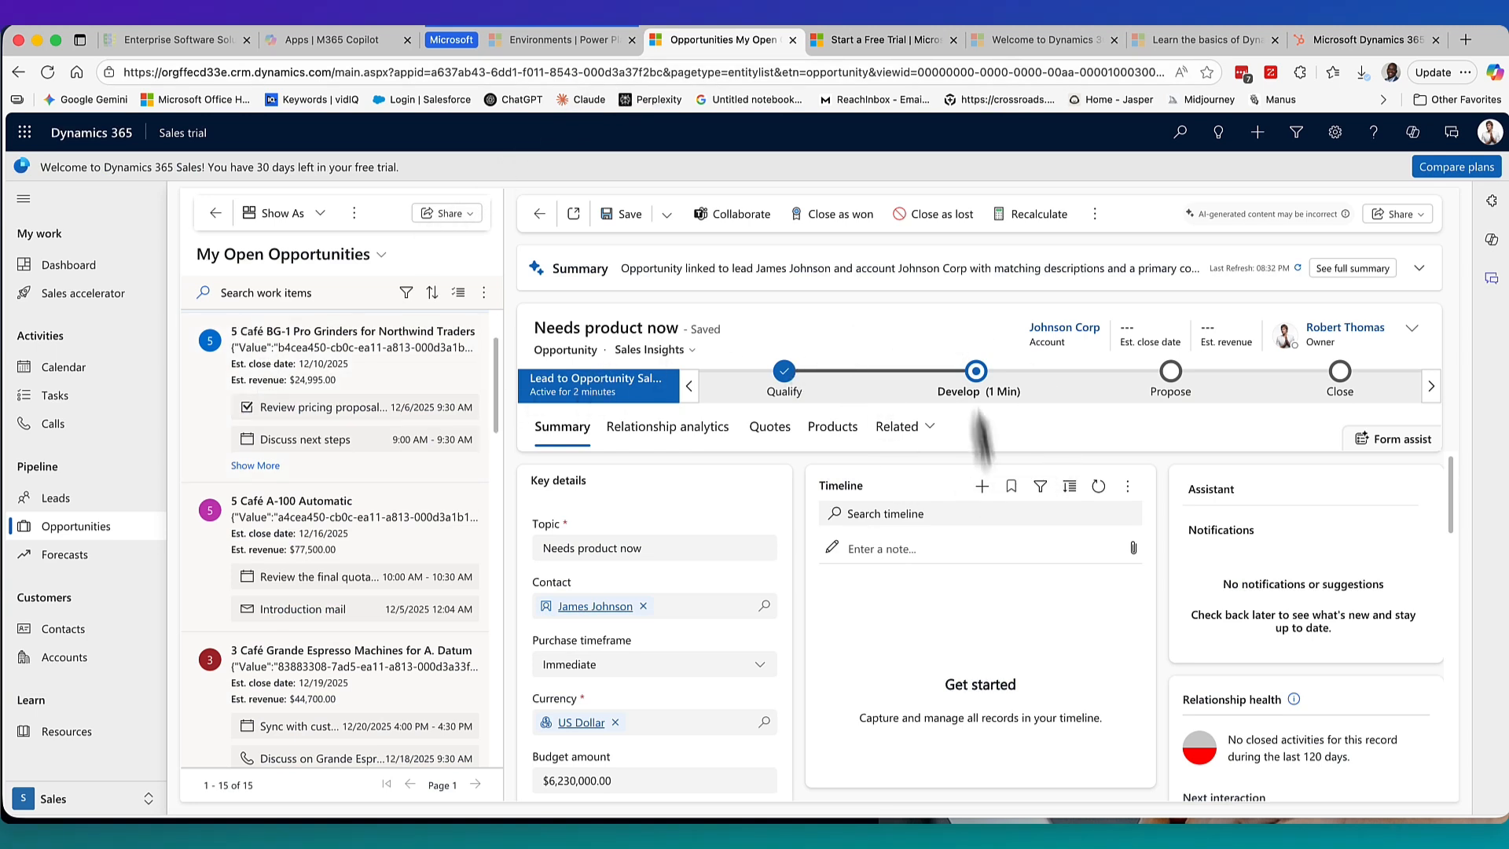
In the header, set Est. close date to 12/9/2025 and Est. revenue to $800,000,000.00.
left_click(1411, 329)
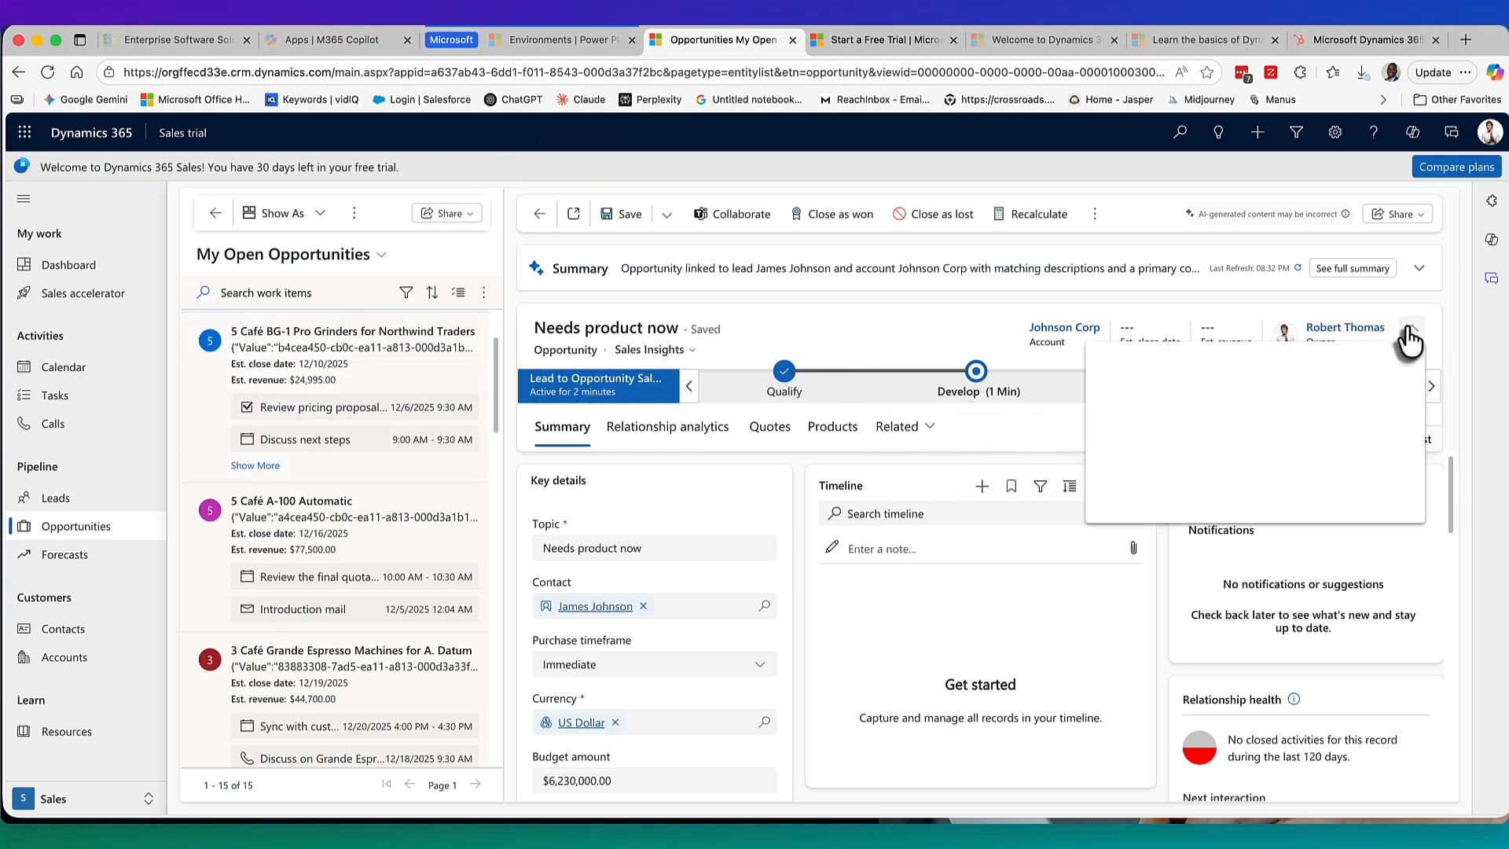
left_click(1315, 445)
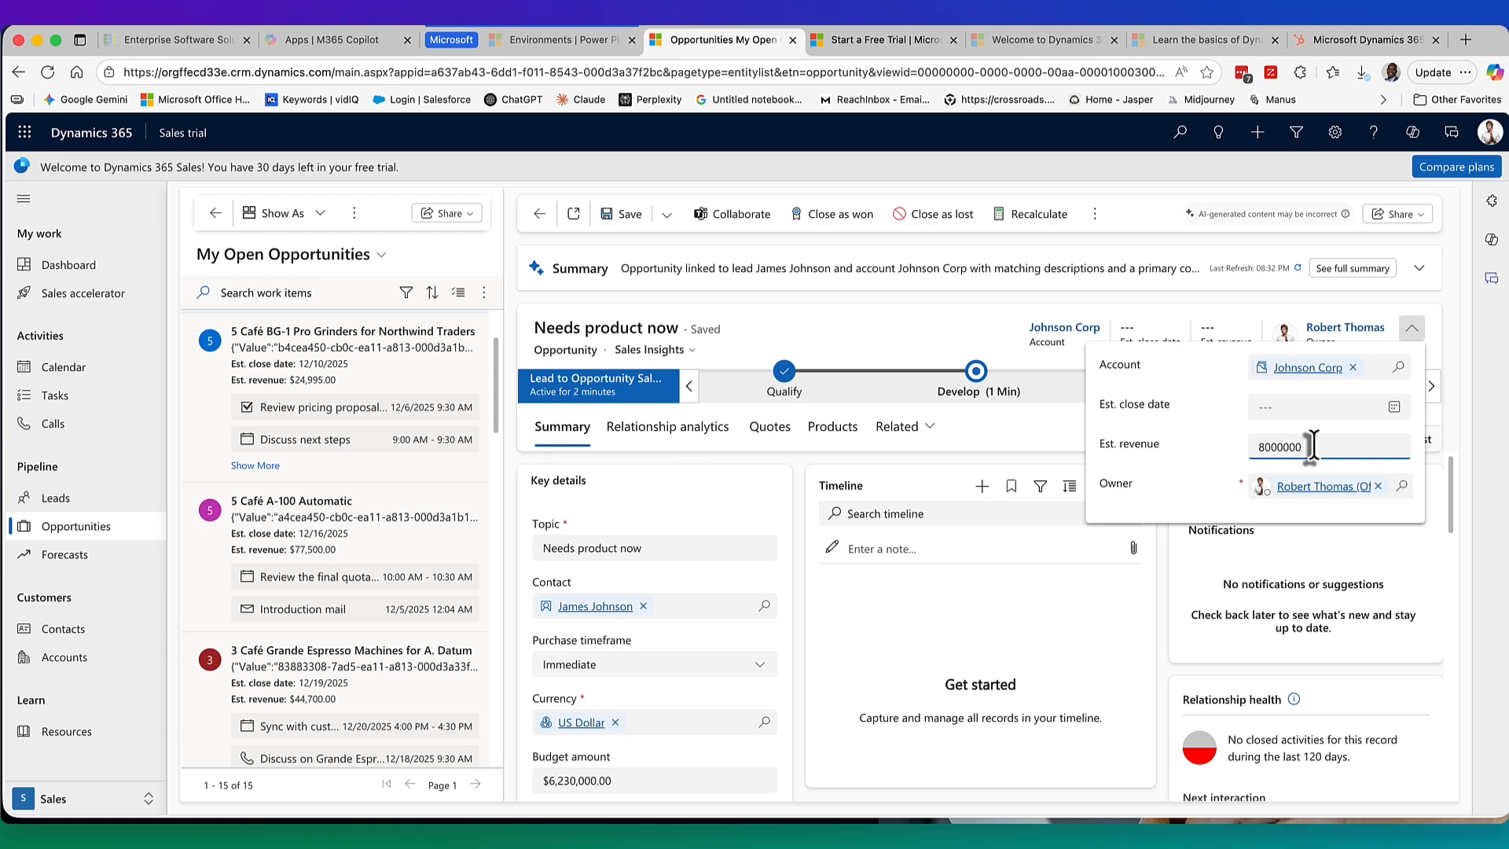
left_click(1308, 415)
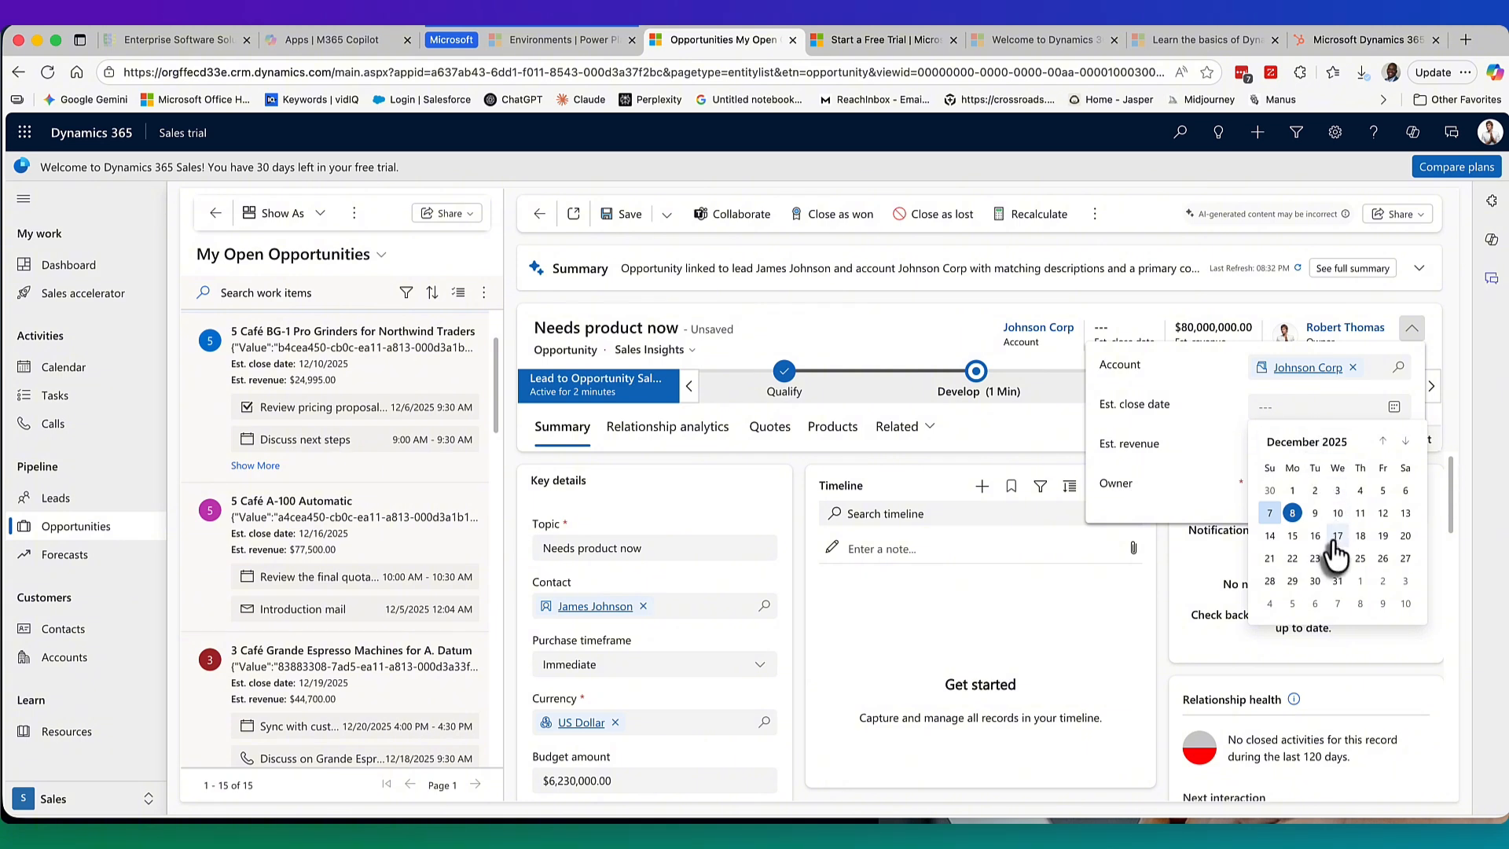
left_click(1315, 513)
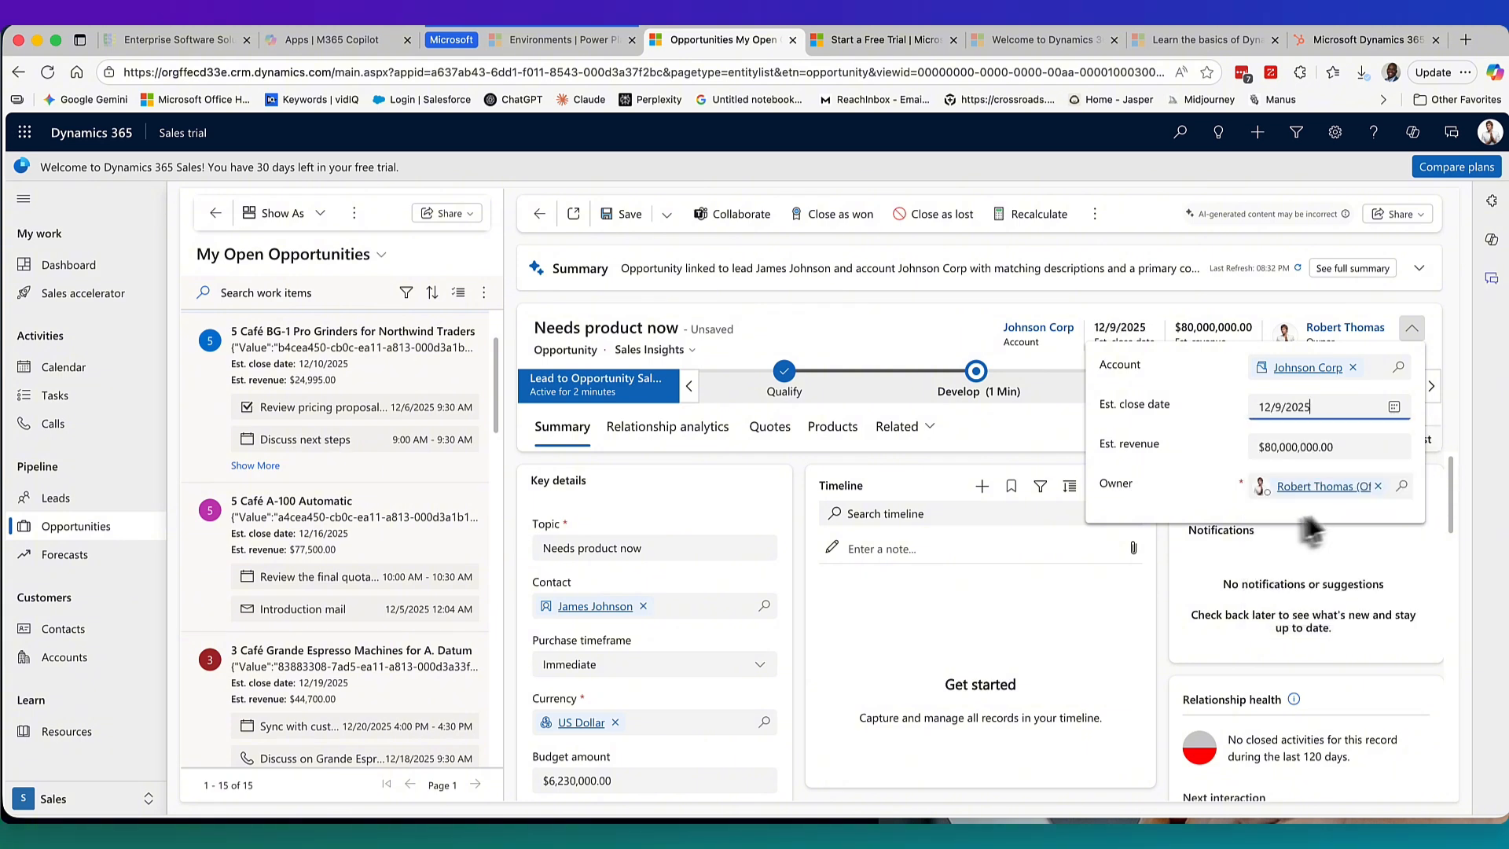
left_click(1277, 446)
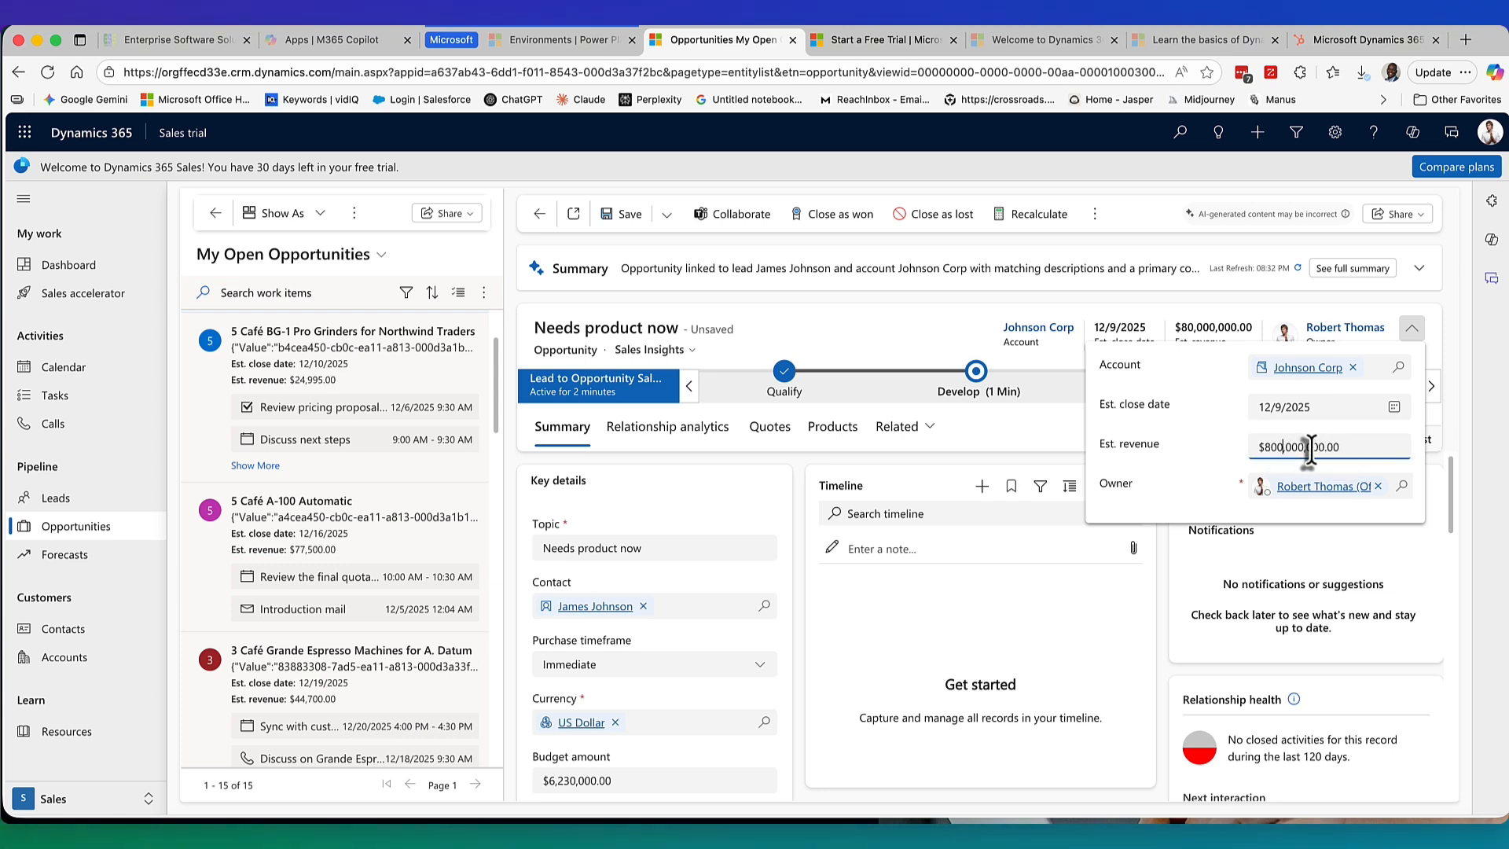
type("0")
left_click(1153, 571)
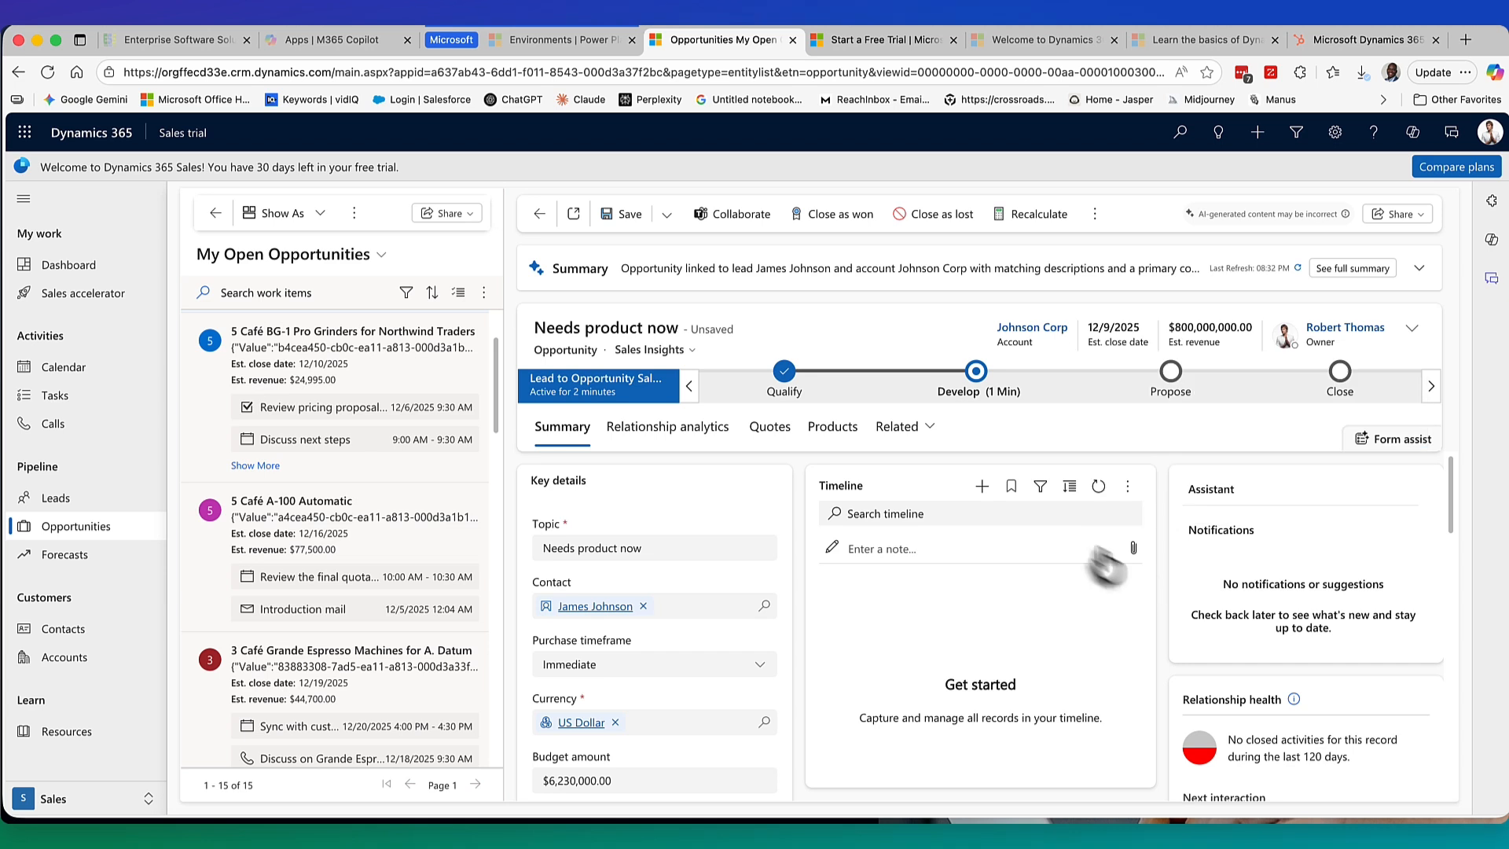
scroll(782, 595, "down", 1)
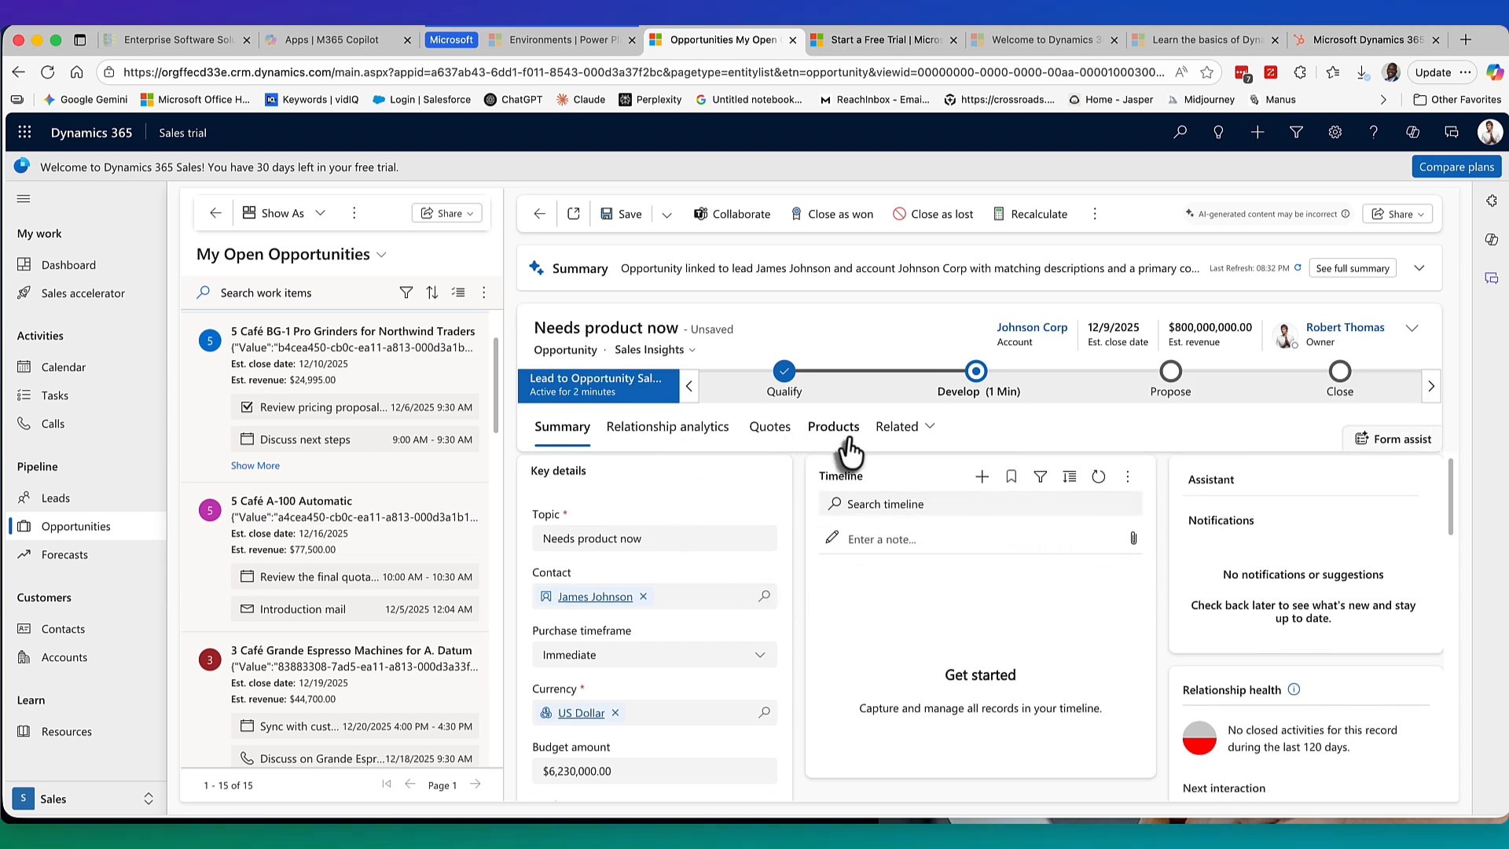
left_click(702, 440)
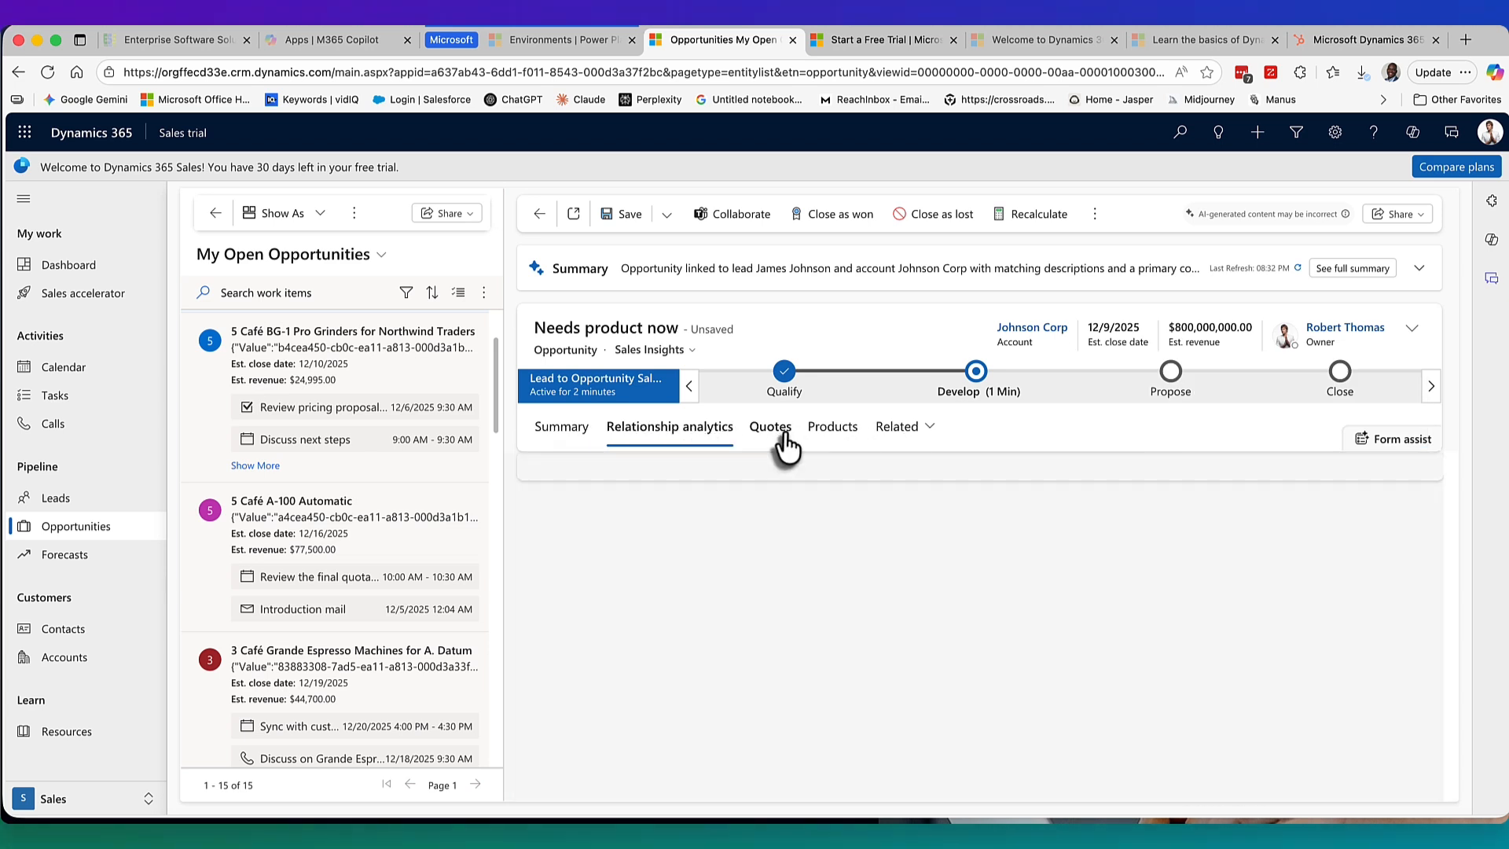
left_click(774, 437)
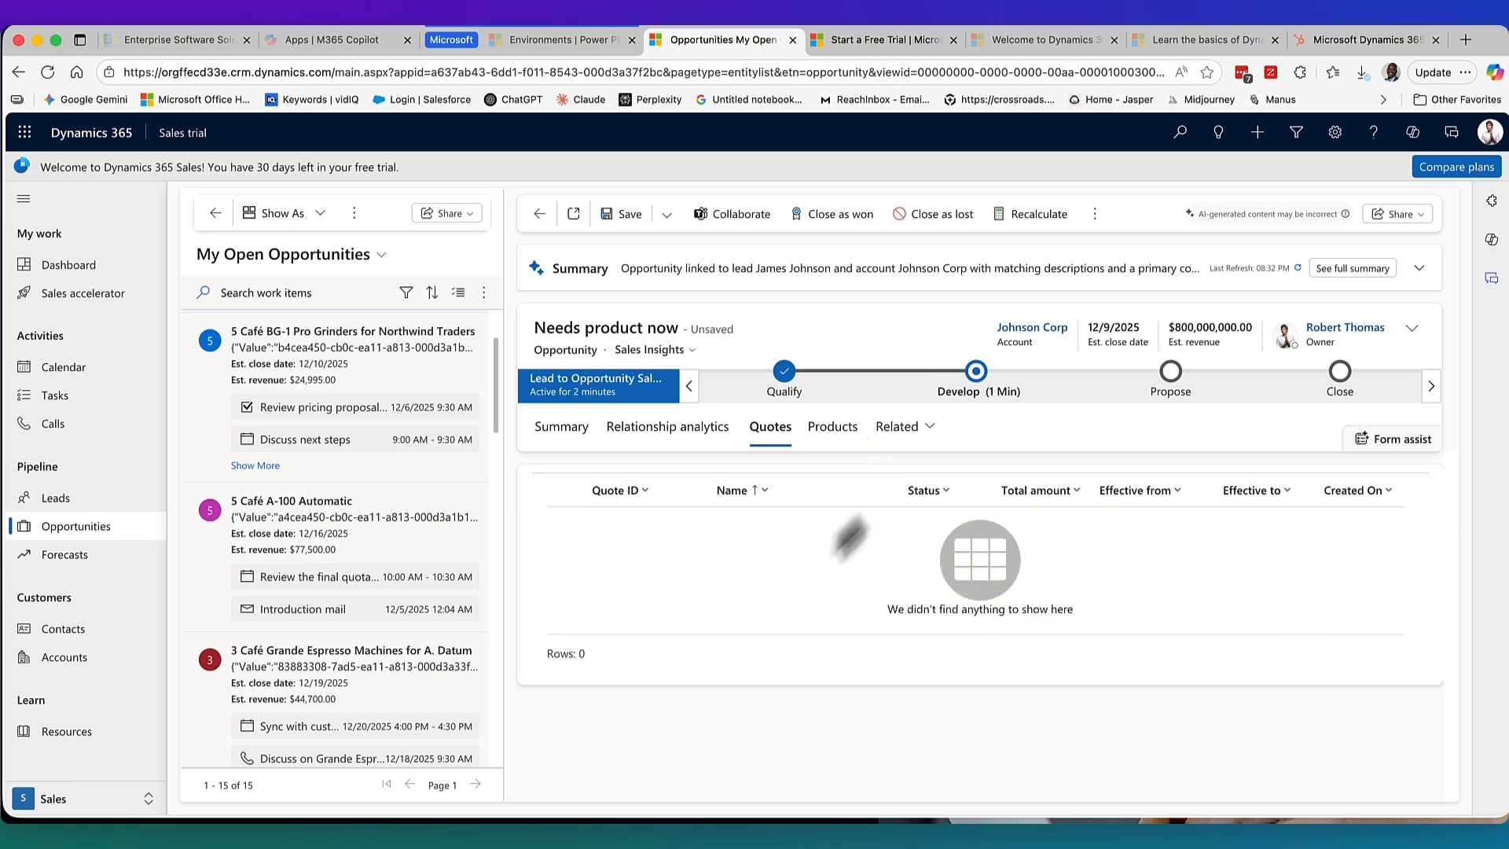
left_click(833, 428)
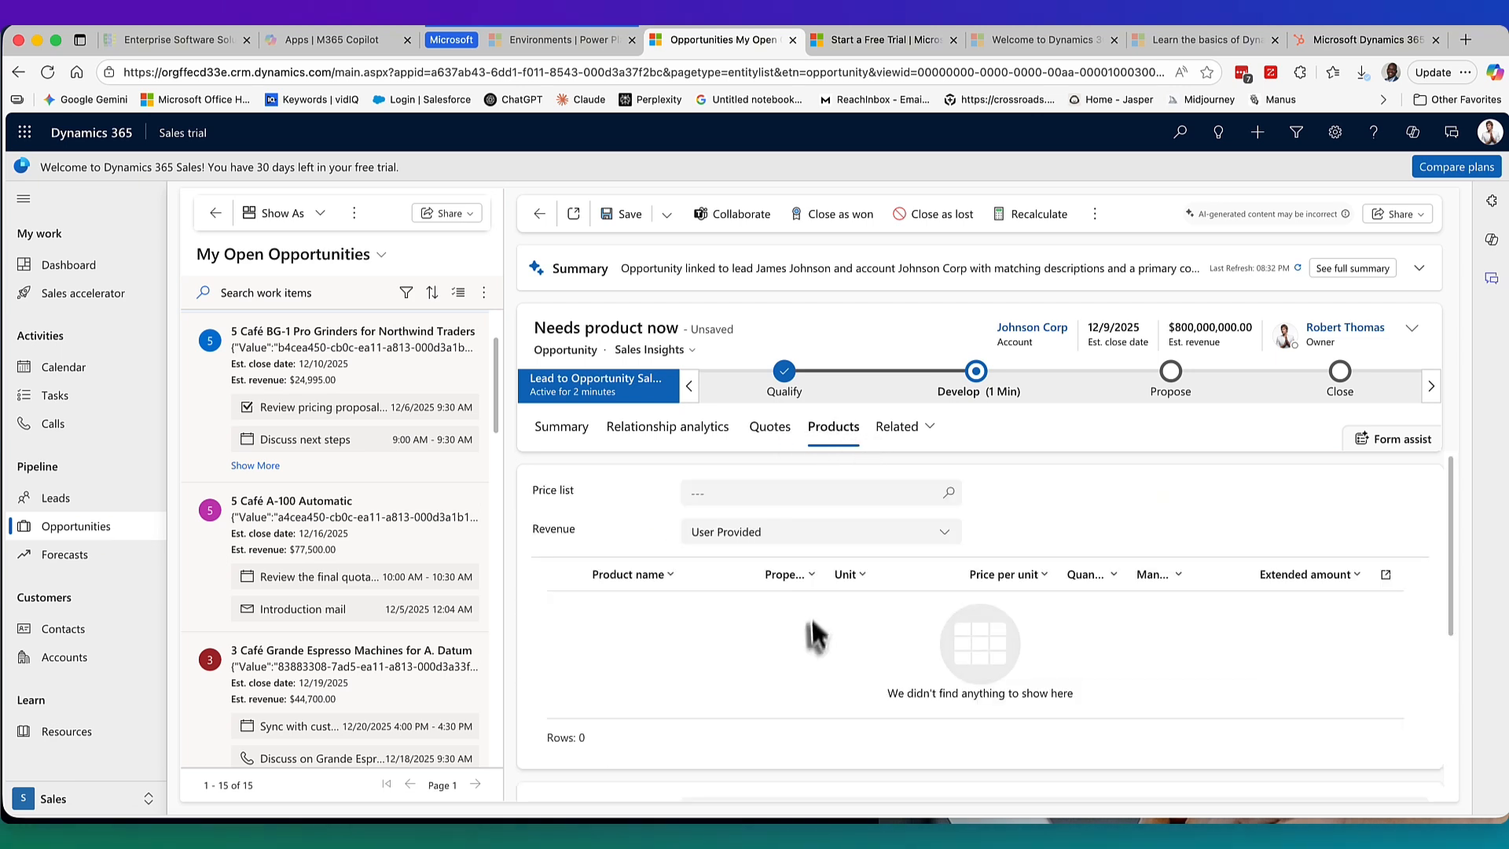
left_click(903, 439)
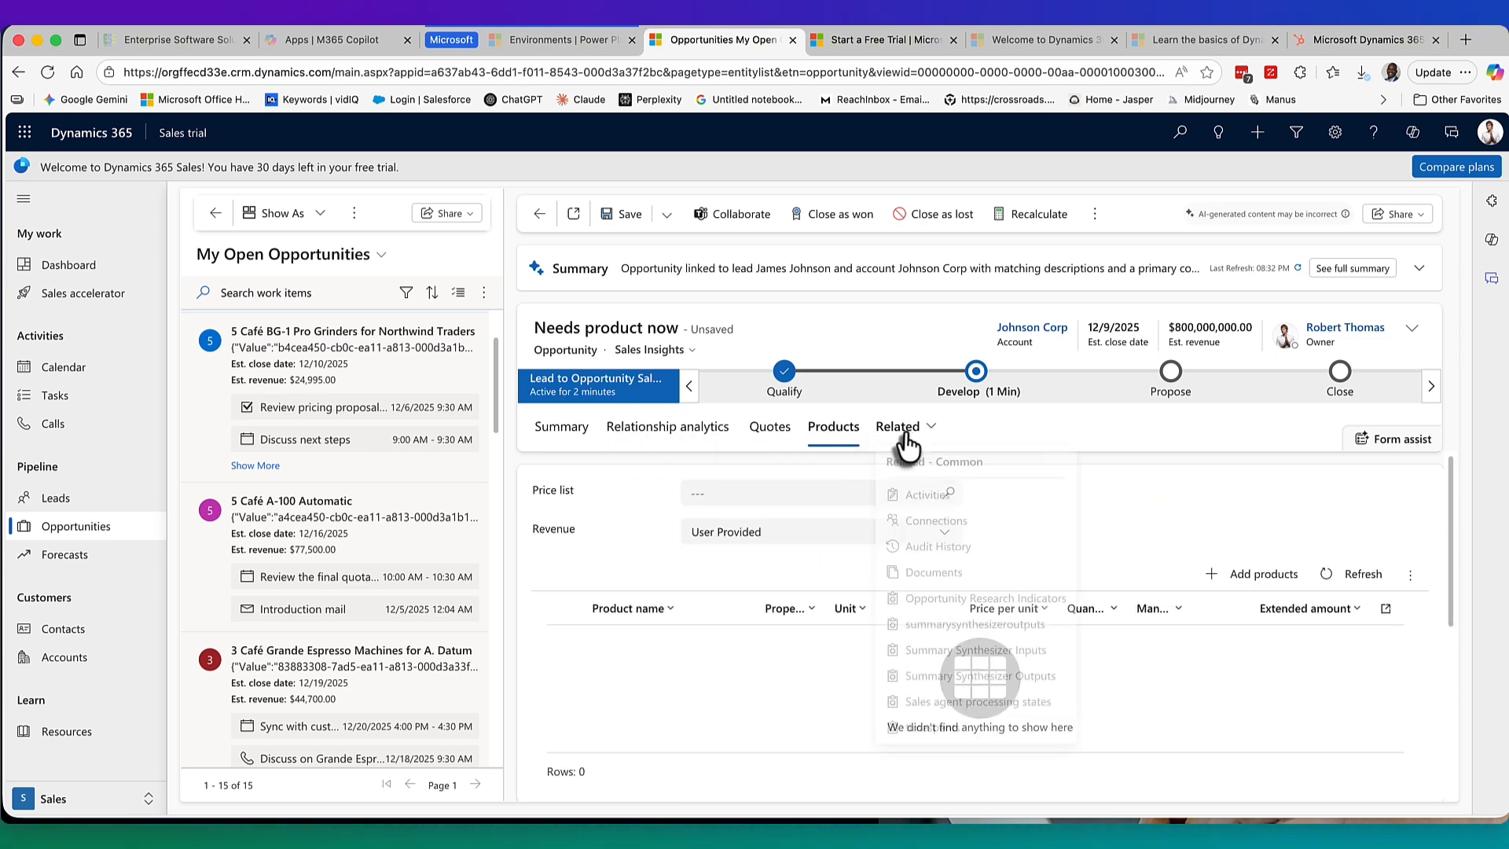
left_click(563, 437)
scroll(666, 559, "down", 5)
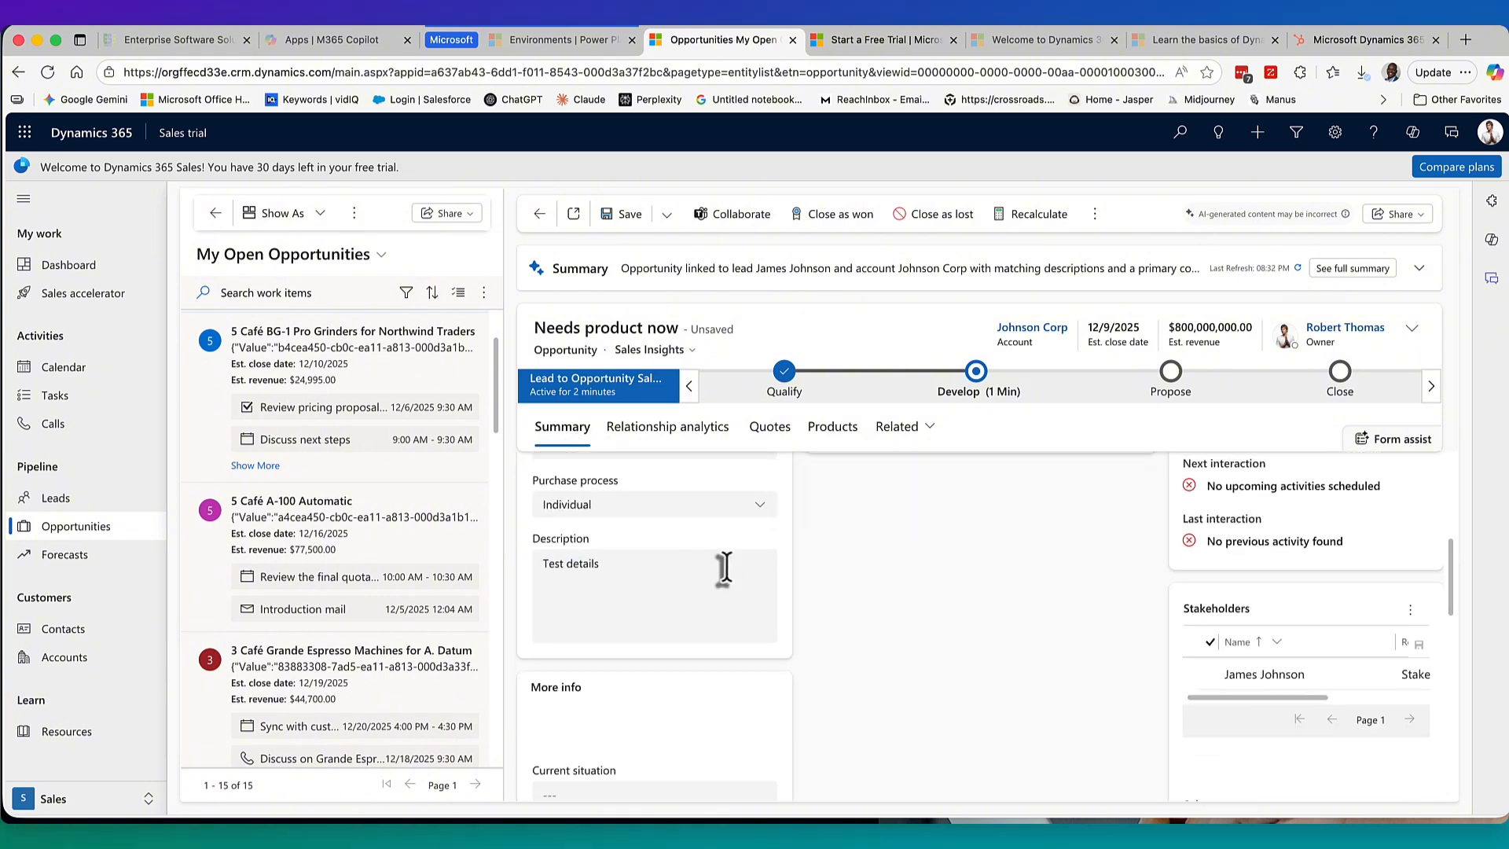
scroll(707, 633, "down", 3)
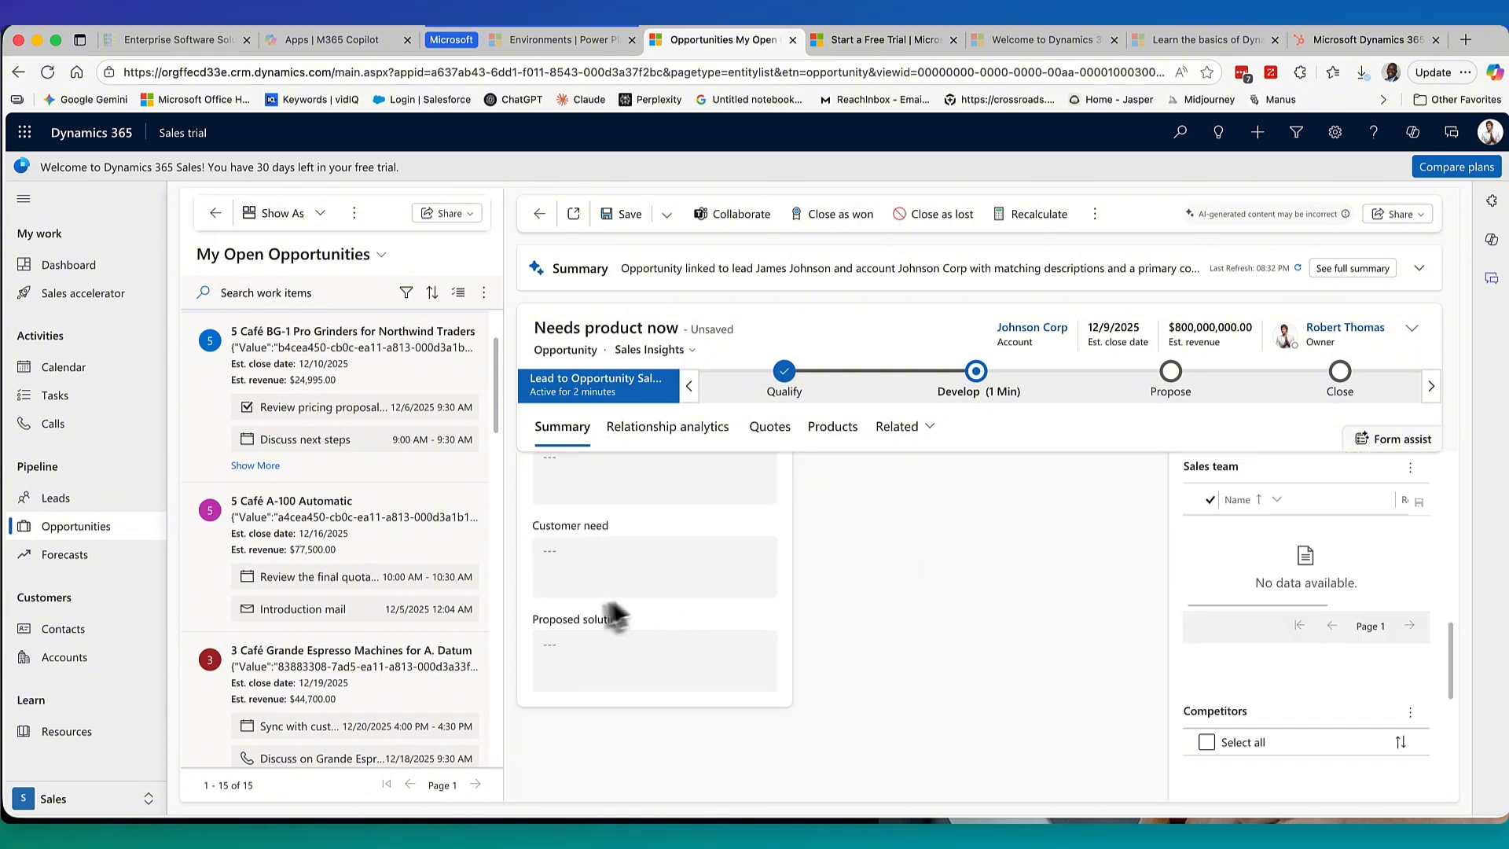
scroll(941, 464, "up", 2)
Mark Identify Stakeholders and Identify Competitors completed under Develop, then save the opportunity.
left_click(977, 374)
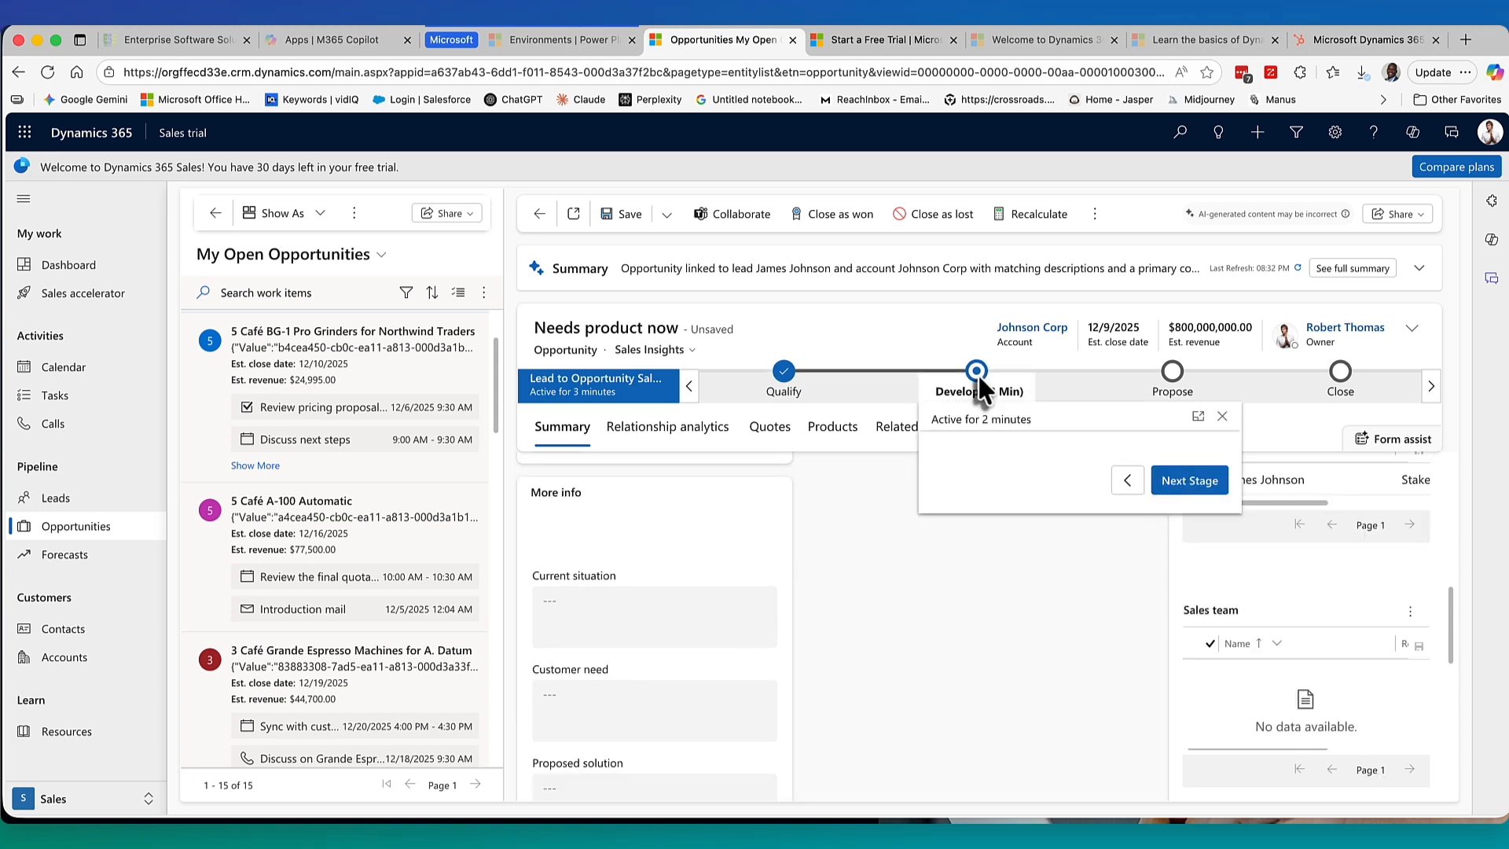
left_click(1183, 566)
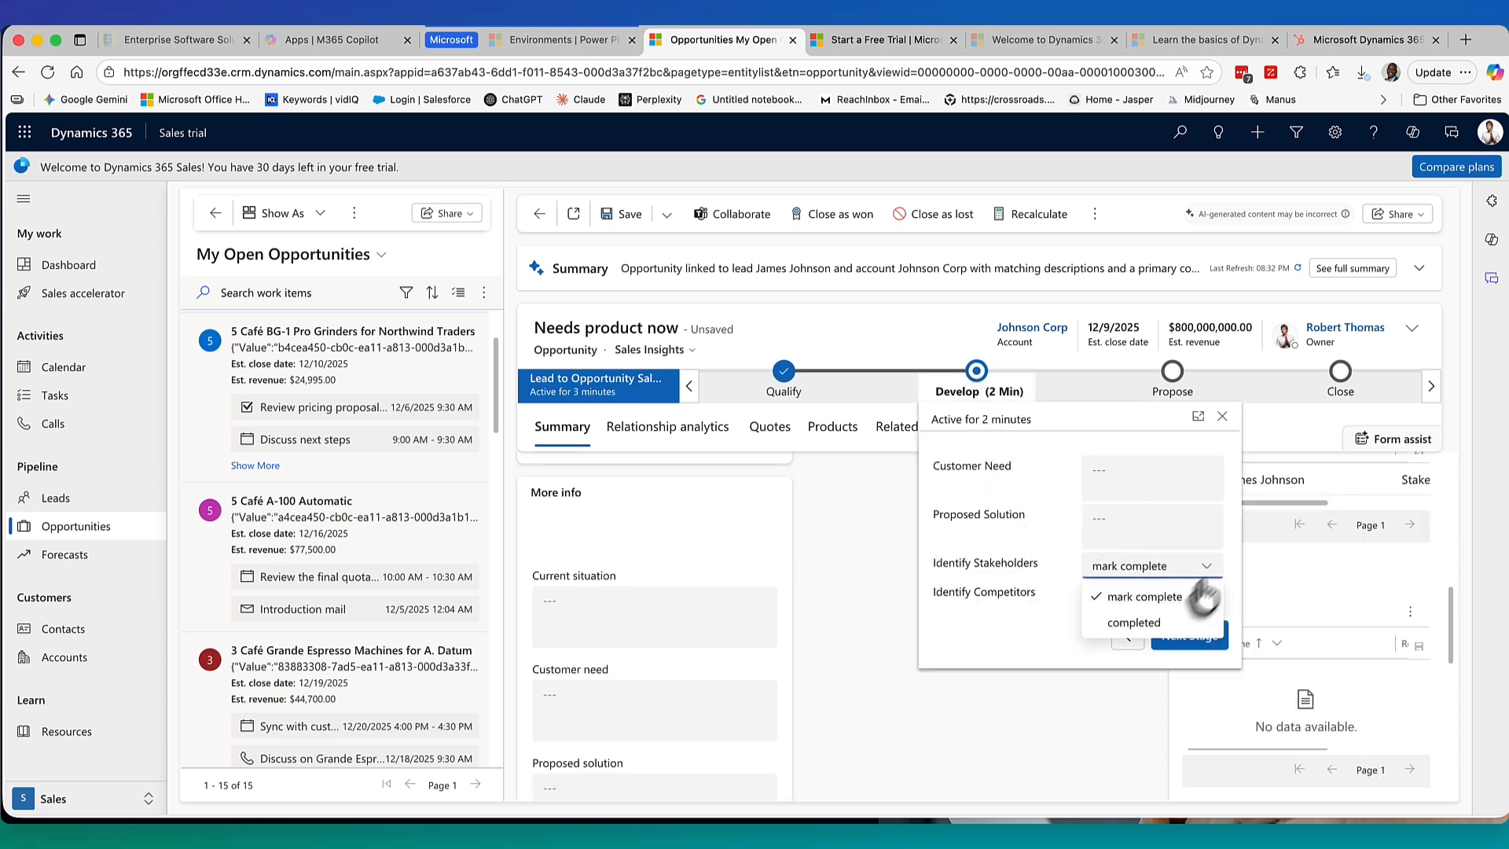
left_click(1143, 624)
left_click(1210, 595)
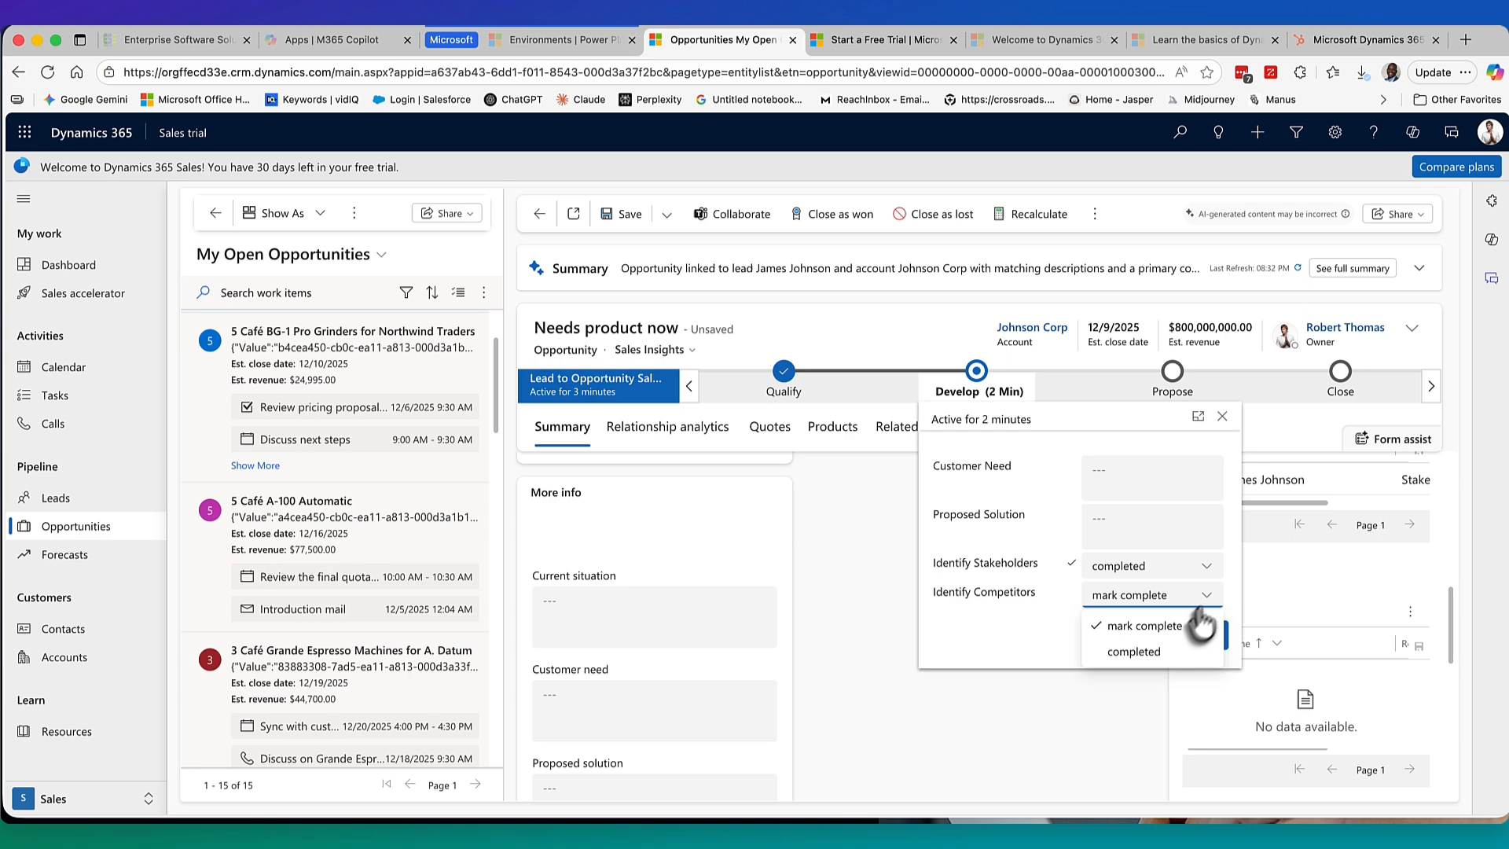
left_click(1134, 652)
left_click(888, 690)
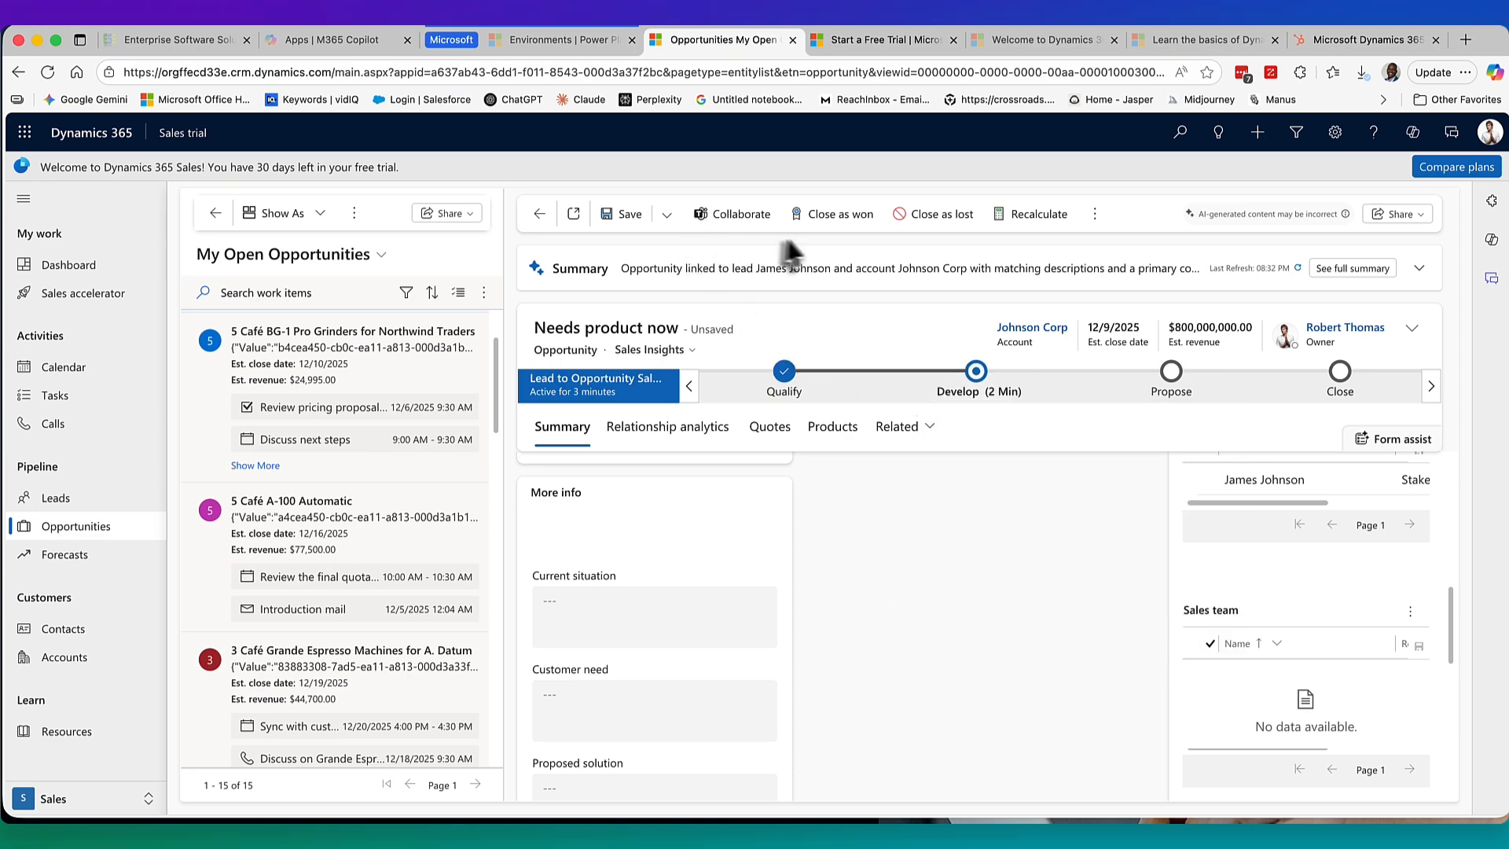
left_click(619, 216)
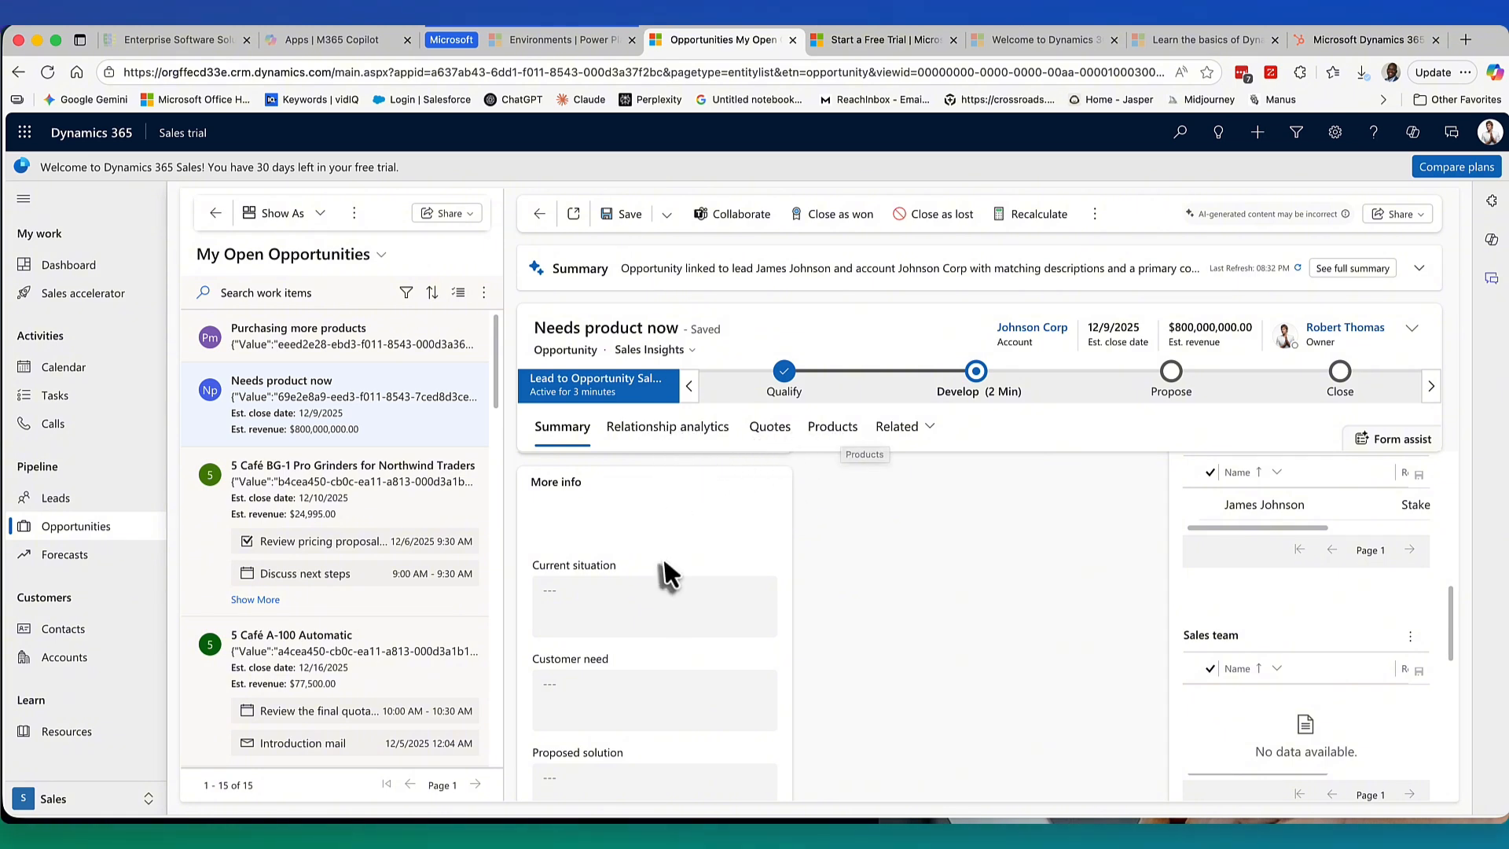
scroll(664, 555, "up", 5)
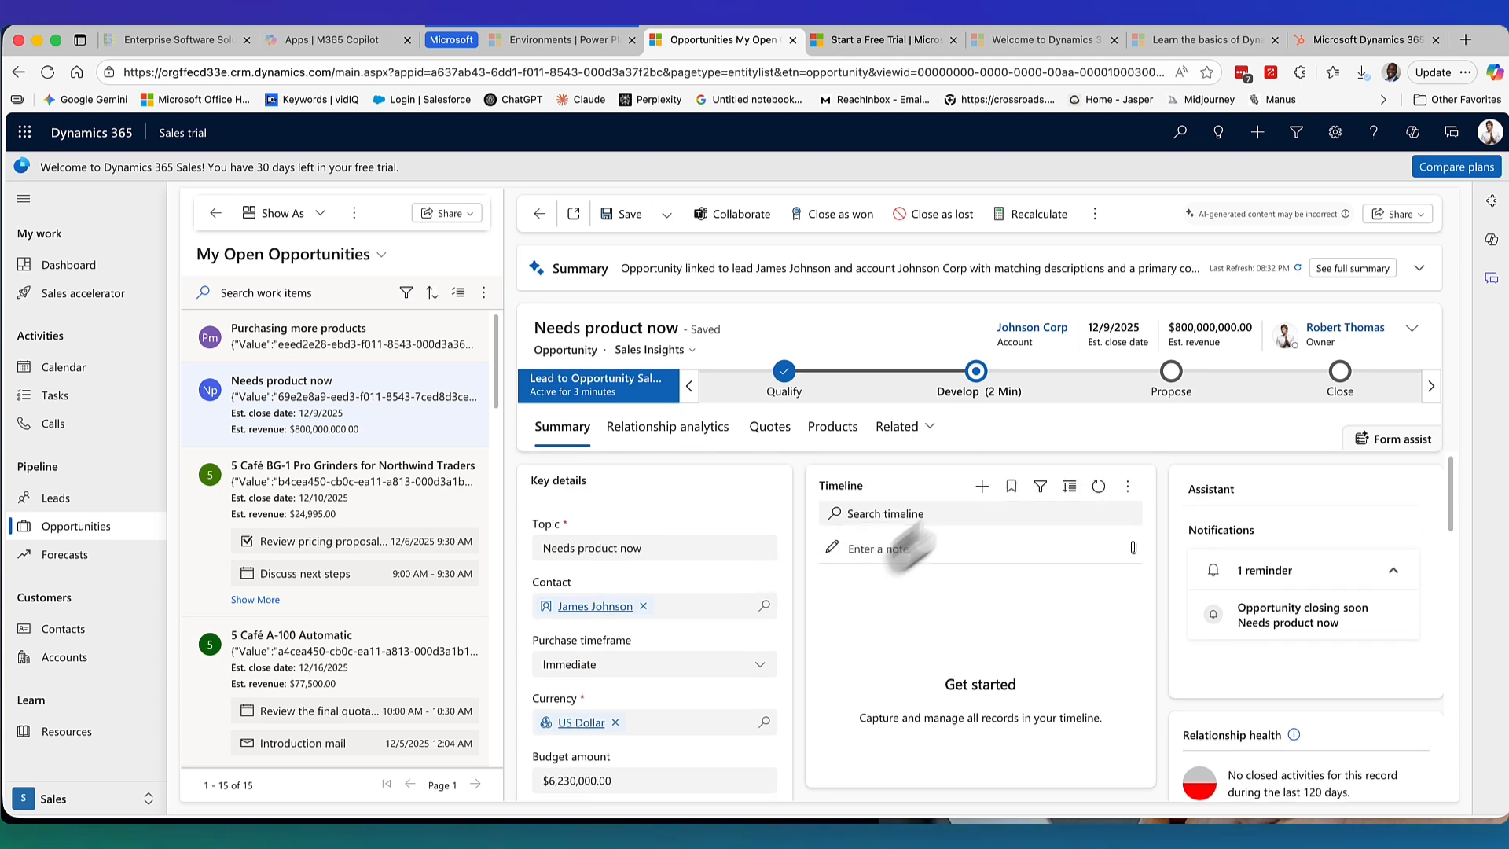
left_click(981, 487)
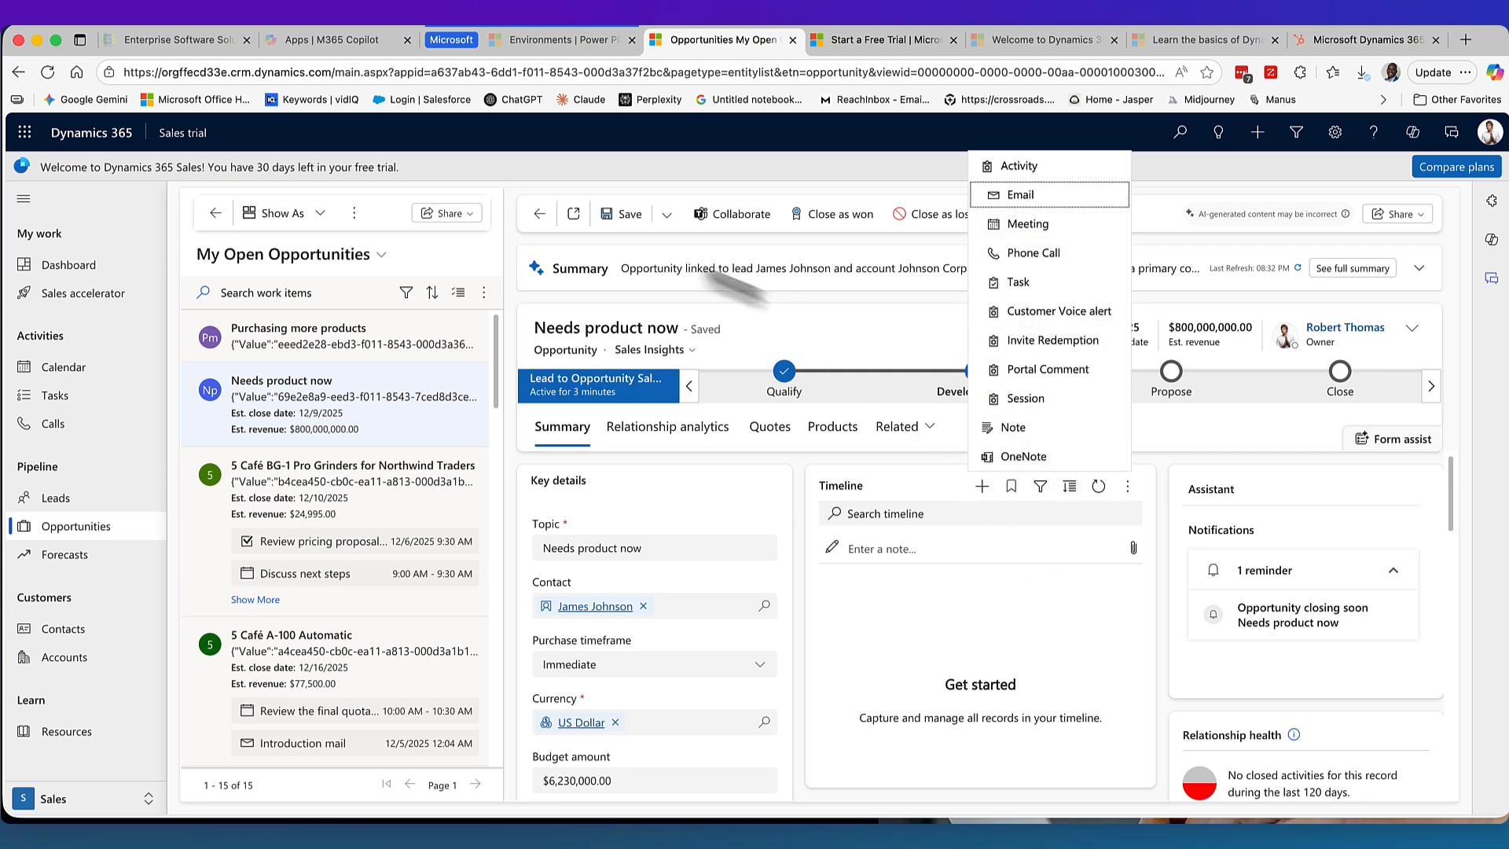
left_click(687, 167)
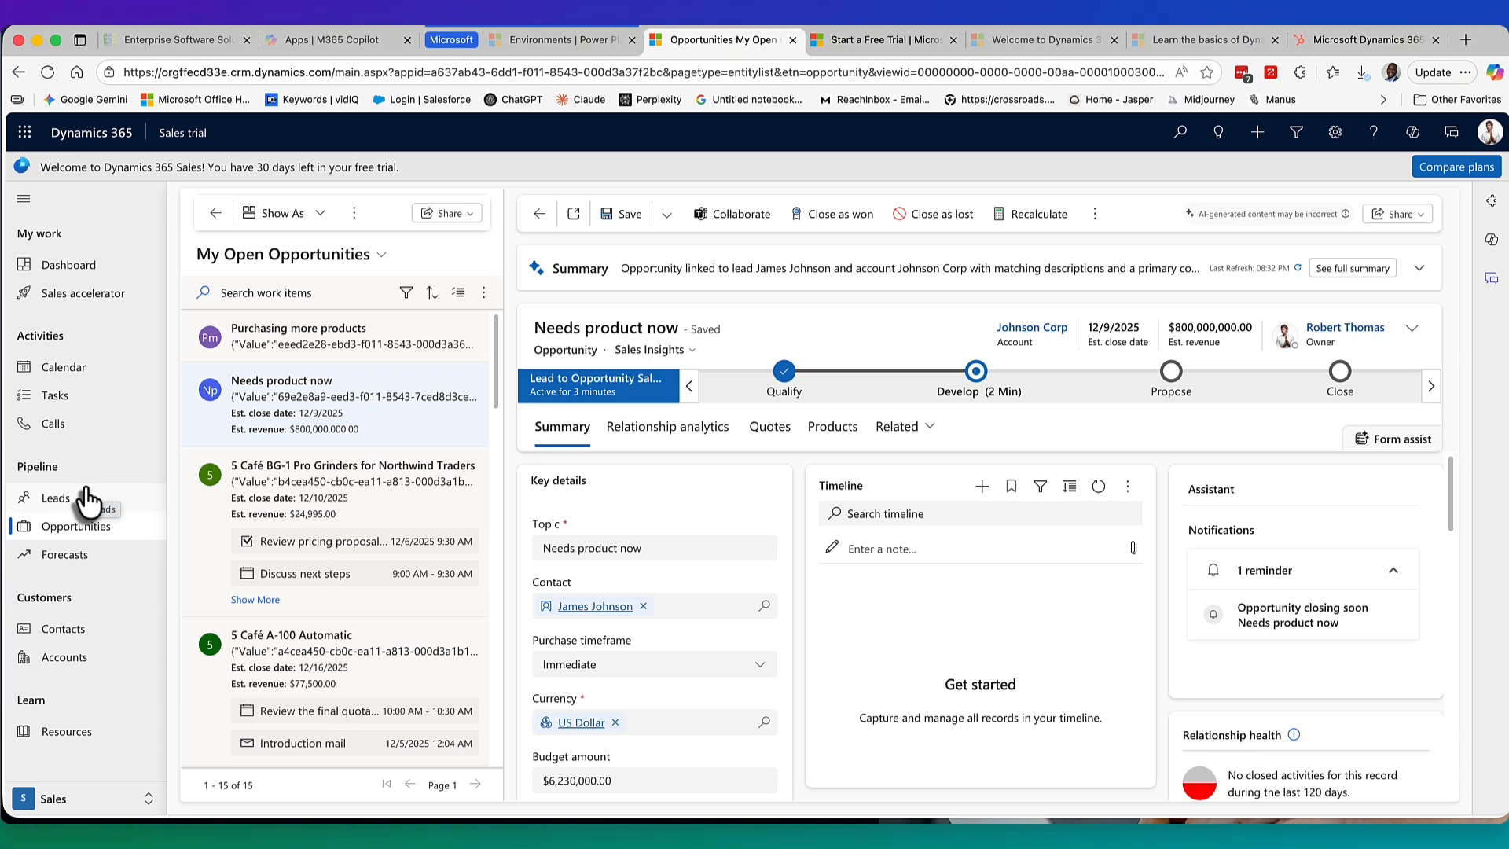
left_click(61, 498)
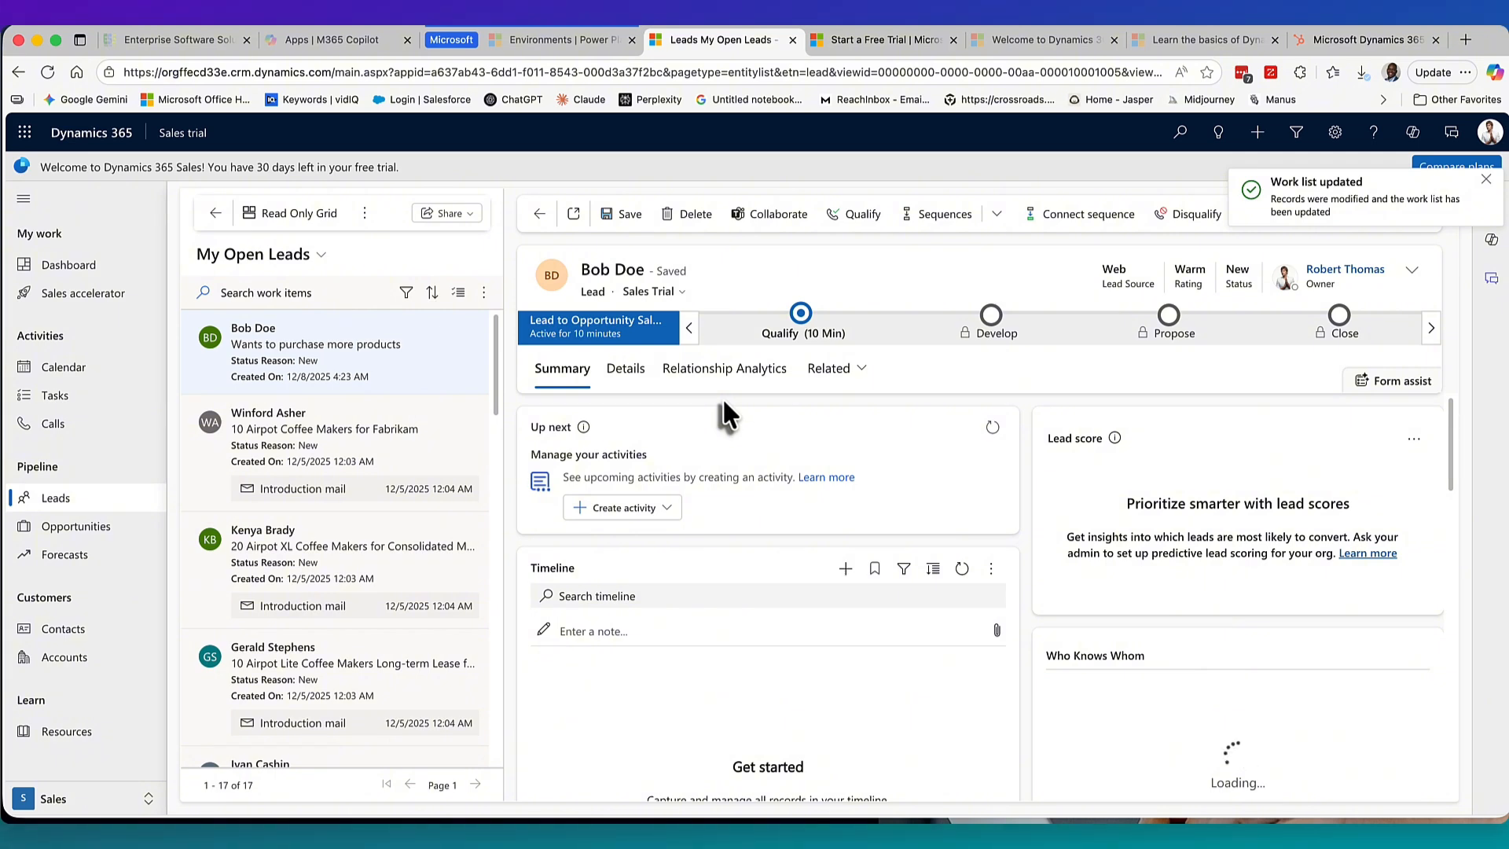
left_click(1486, 187)
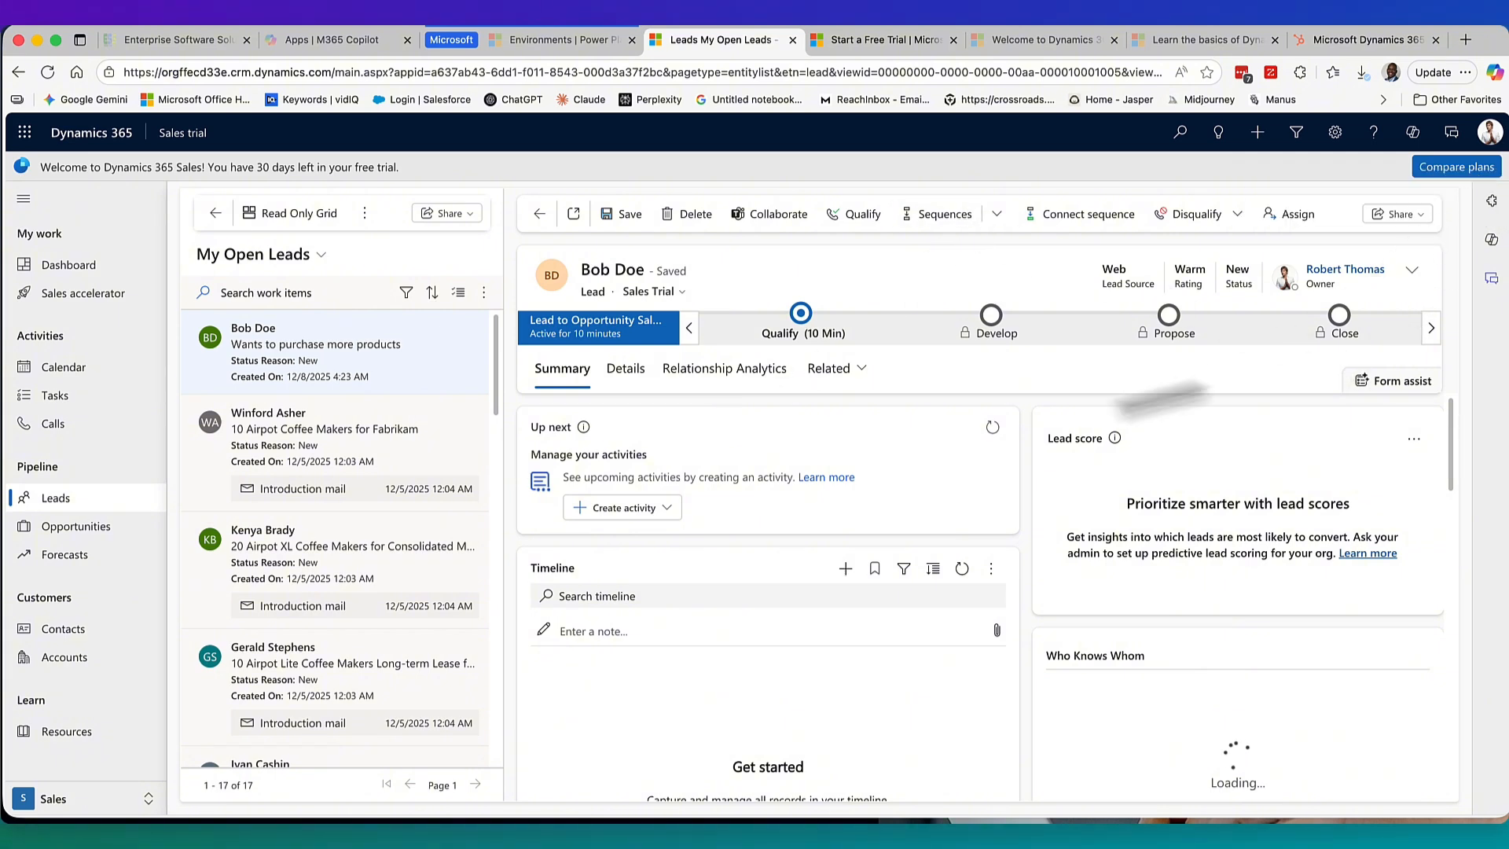
left_click(639, 383)
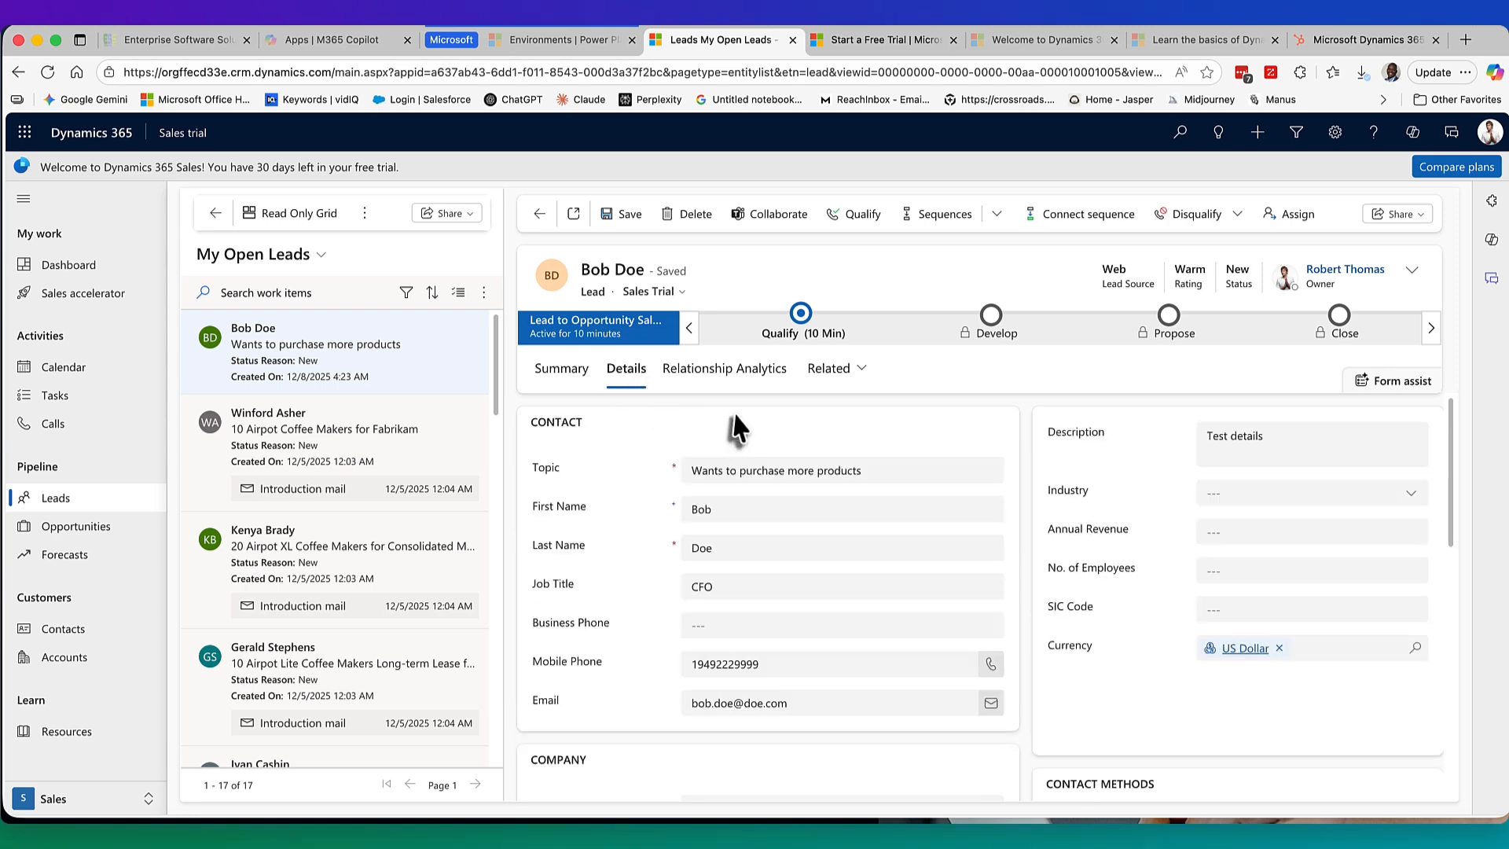
left_click(92, 533)
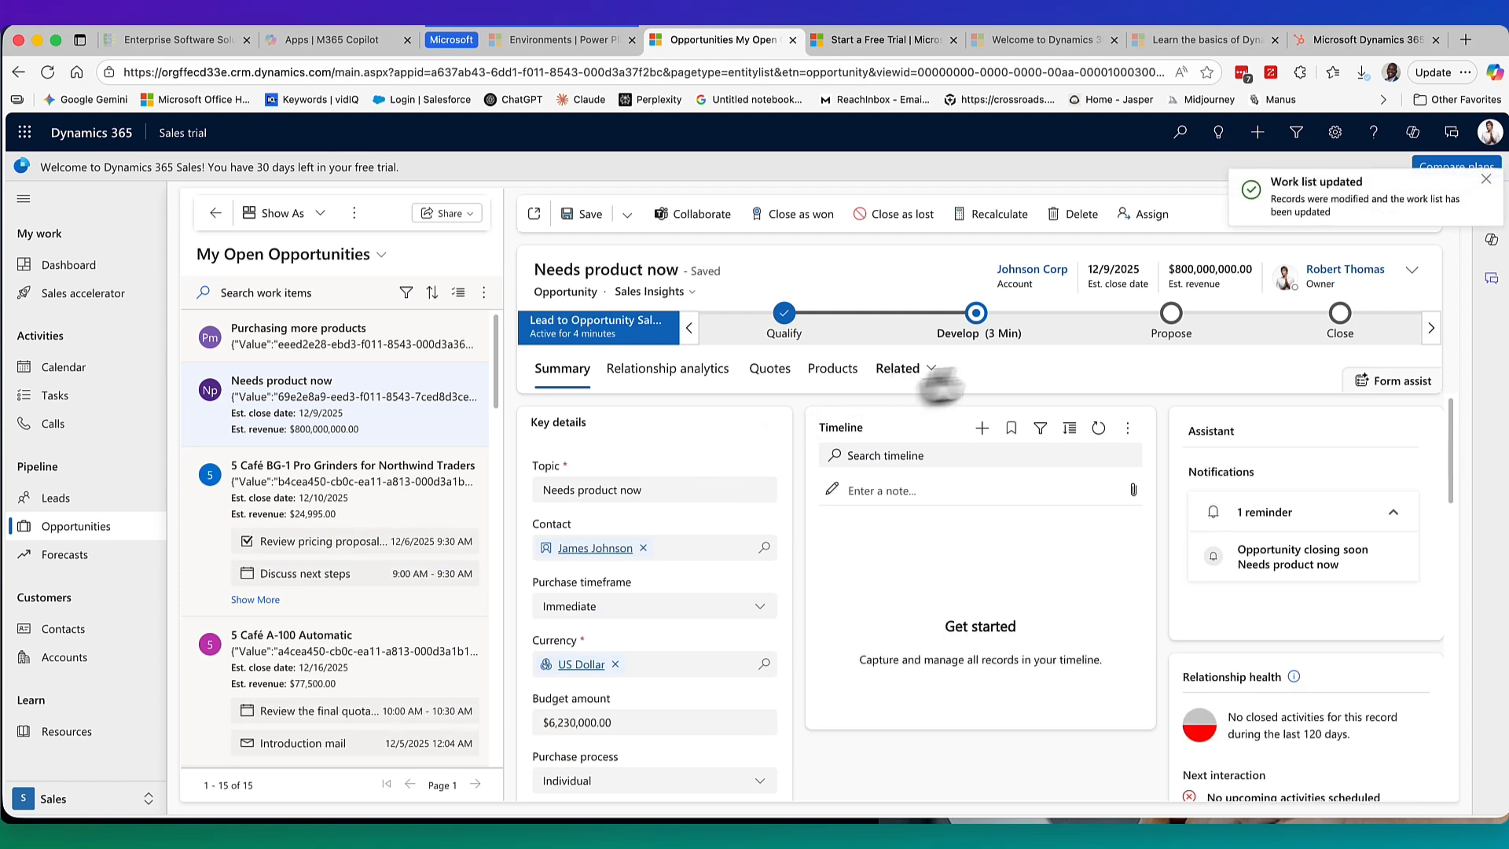
left_click(981, 428)
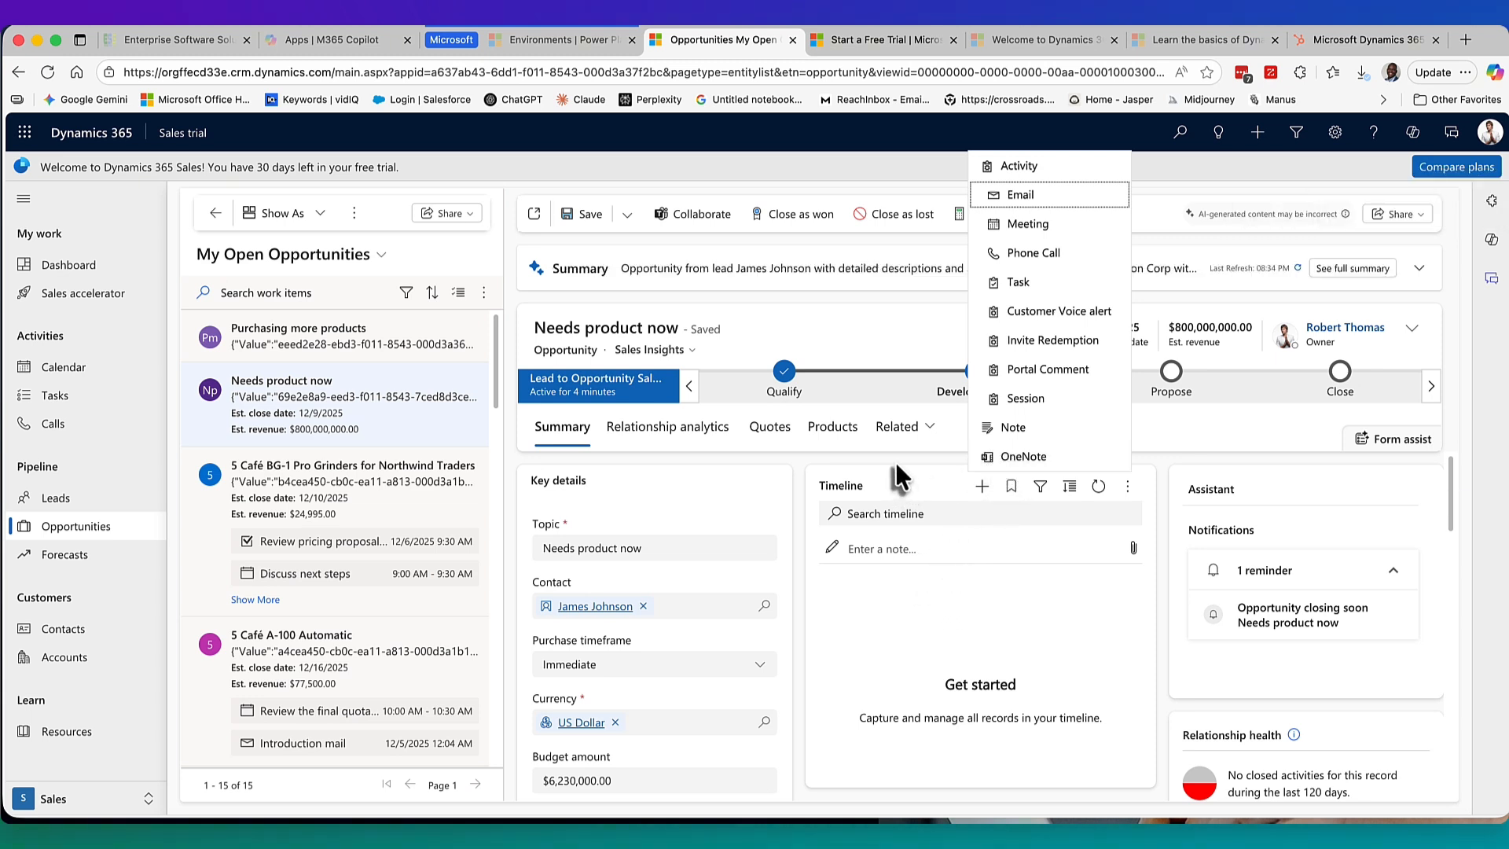
left_click(895, 460)
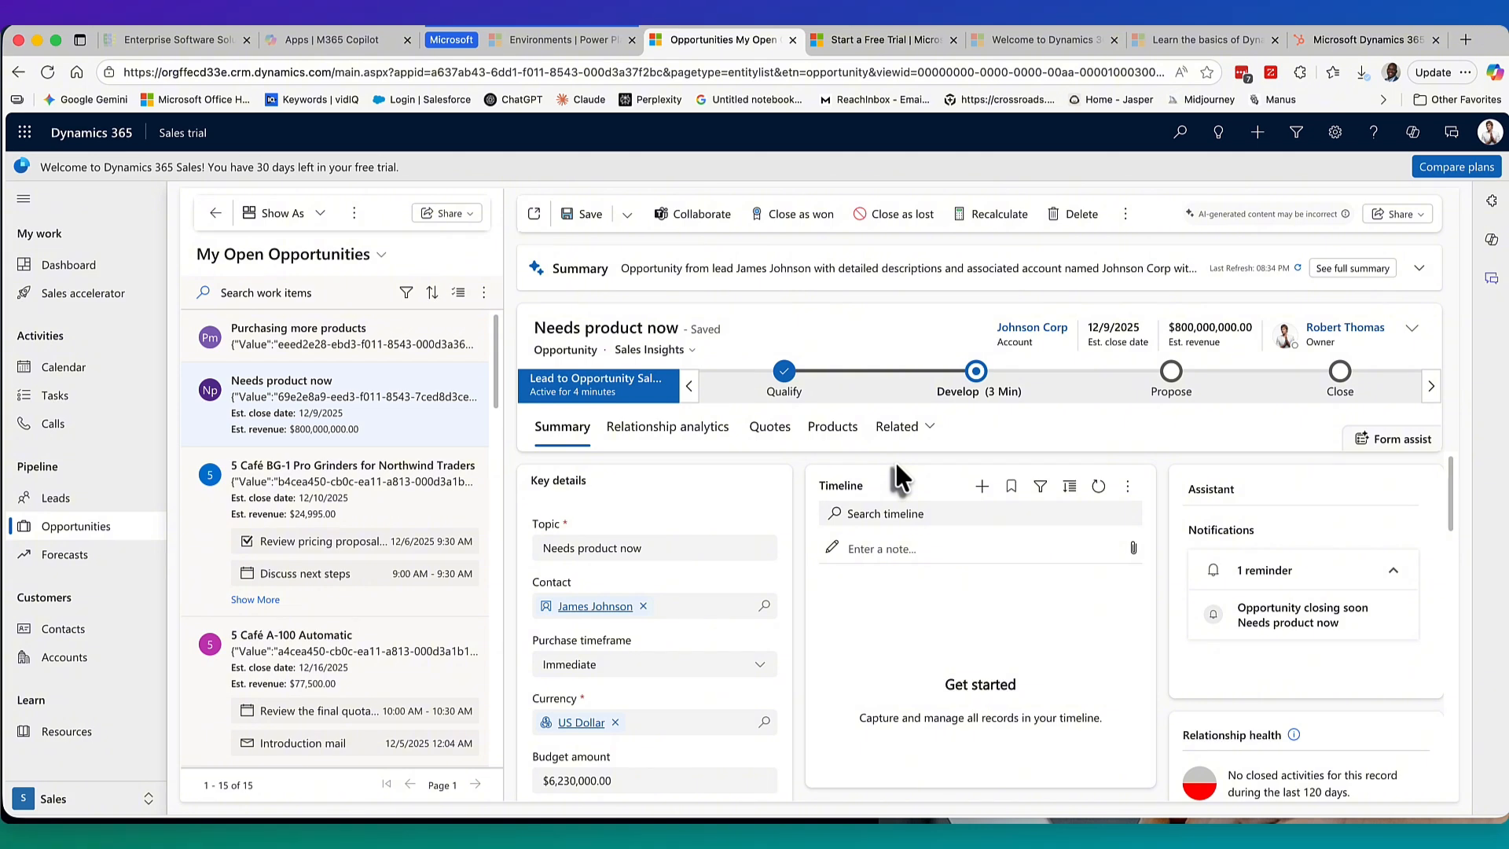